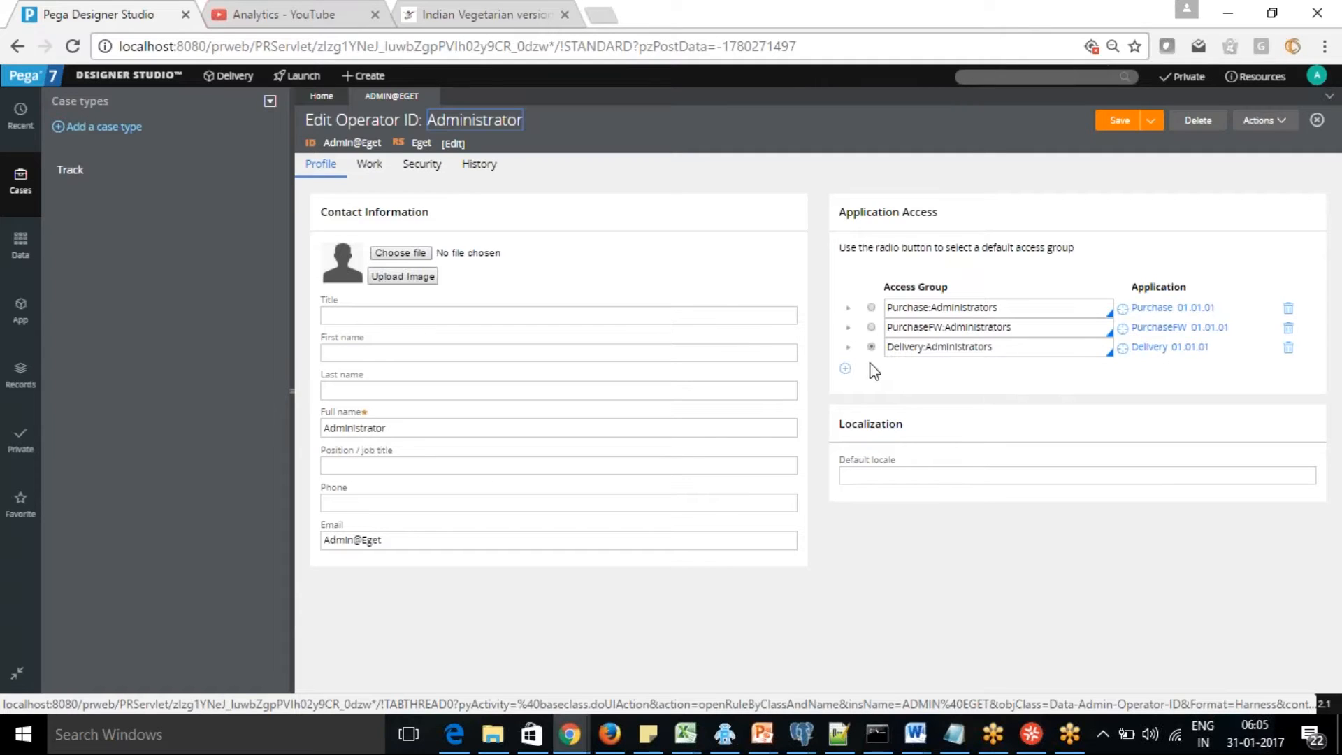
Save Purchase:Administrators as the operator's default access group, and sign out and back in to apply it.
left_click(871, 307)
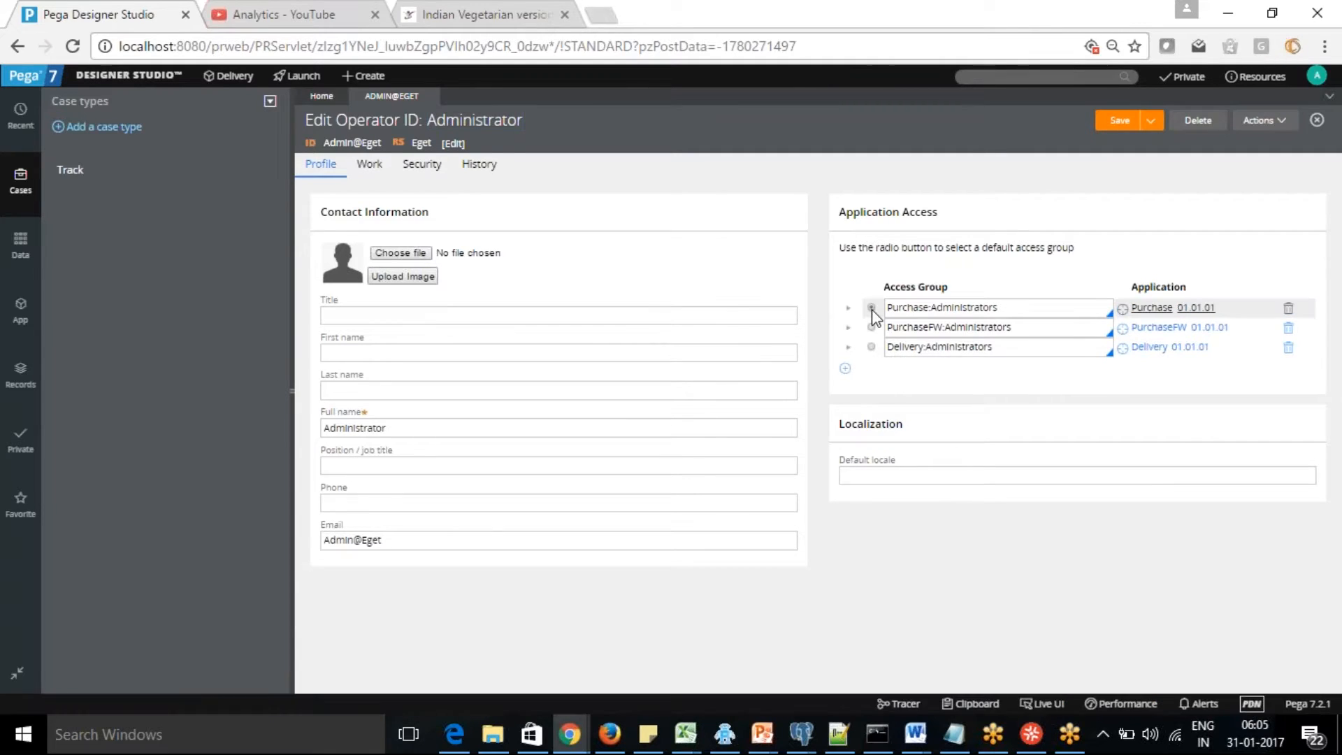
left_click(1119, 123)
left_click(1317, 75)
left_click(1264, 192)
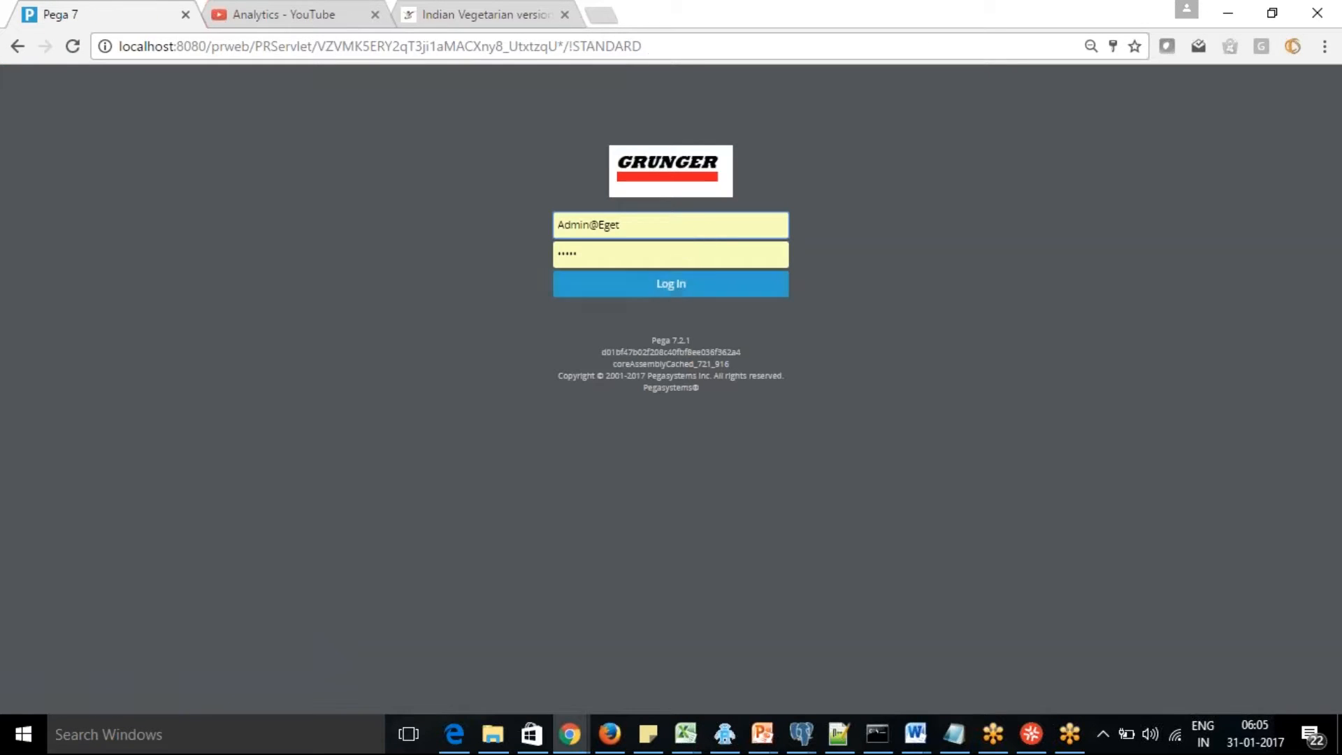
left_click(672, 288)
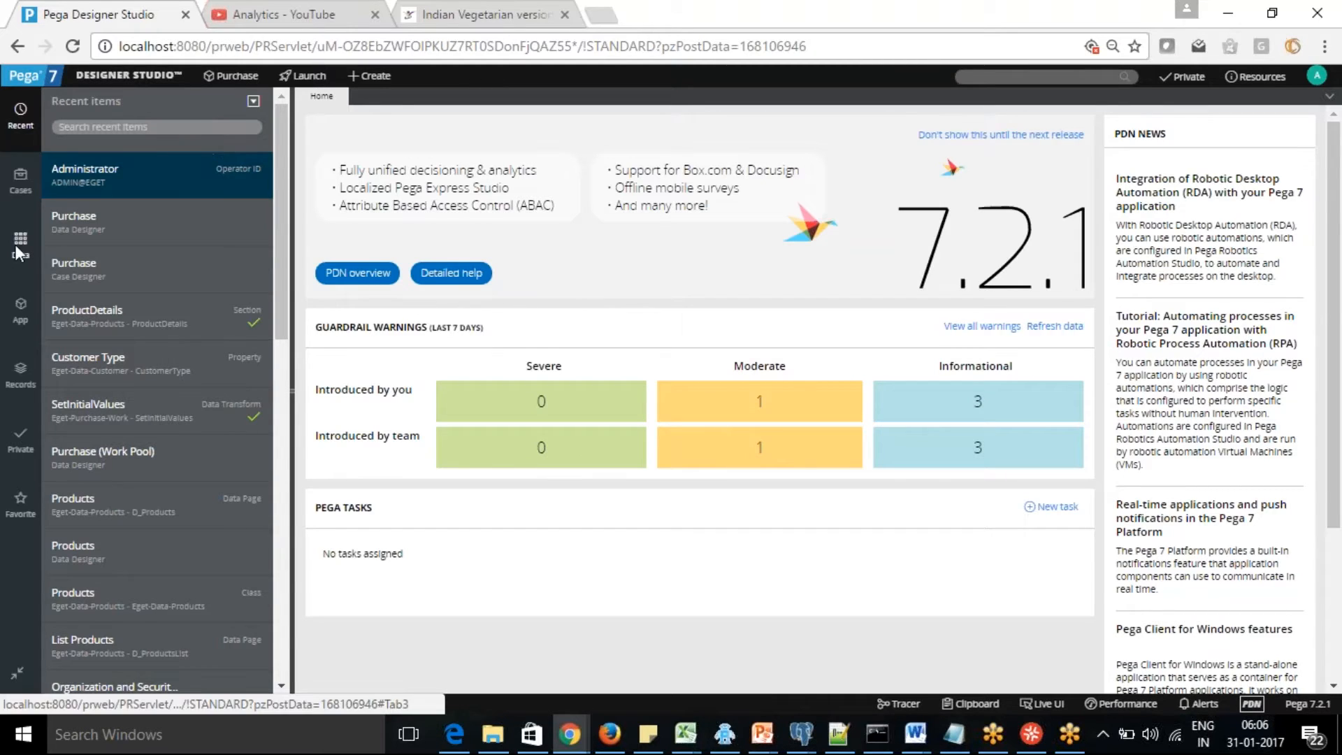
Open the Purchase case type and set Stage1 to automatically move to the next stage.
left_click(21, 167)
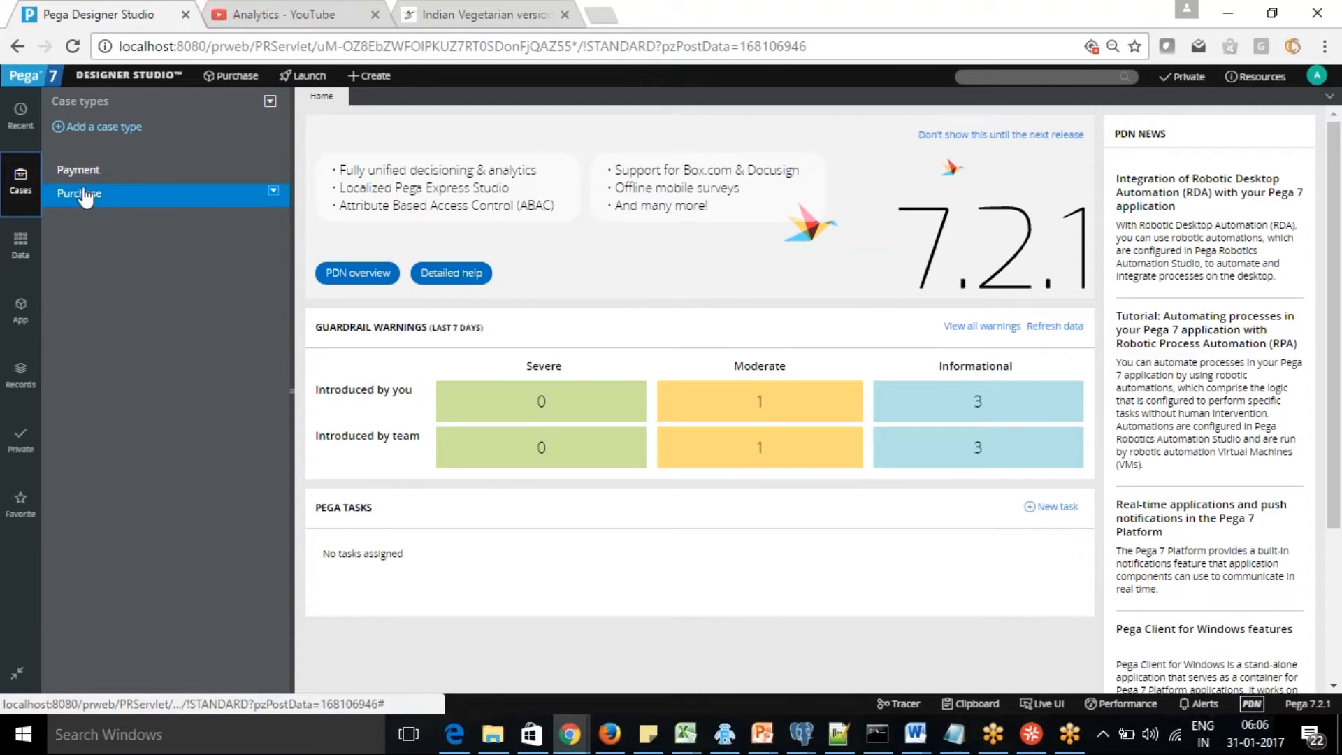
left_click(82, 196)
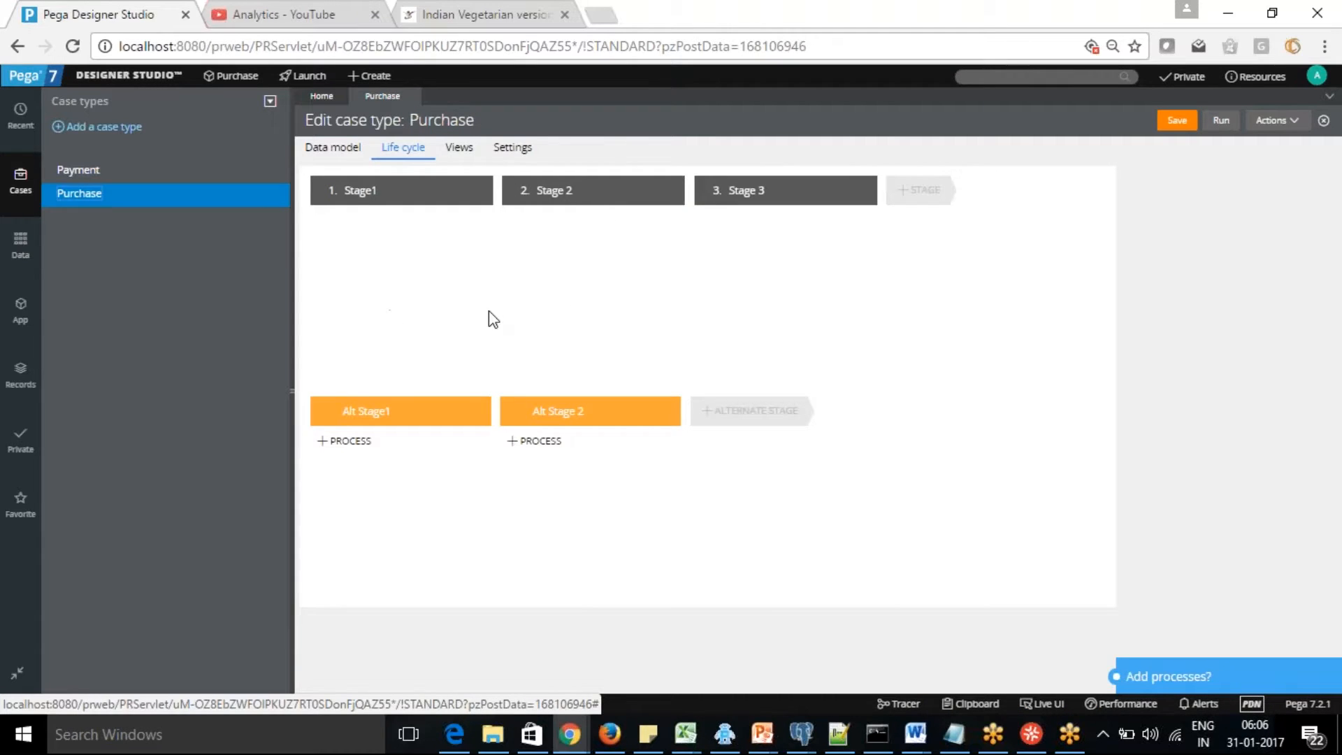
mouse_move(384, 187)
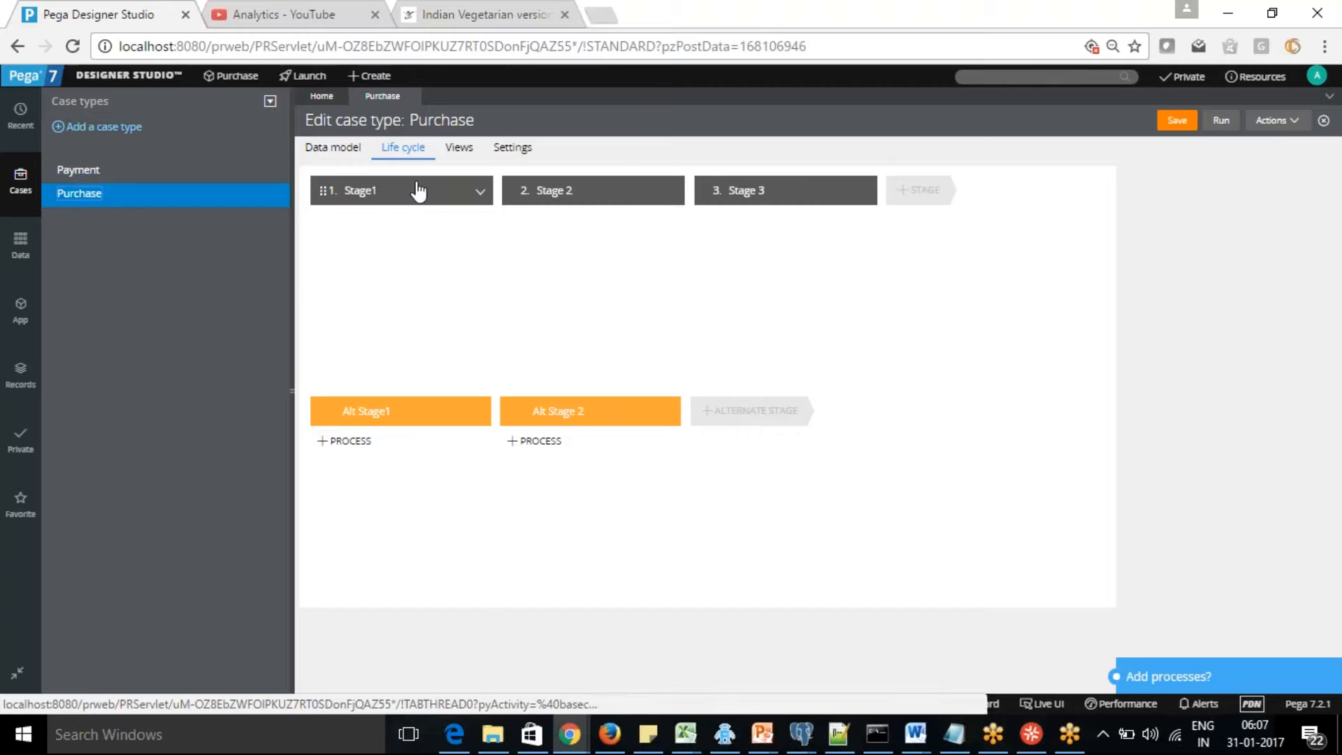
left_click(360, 190)
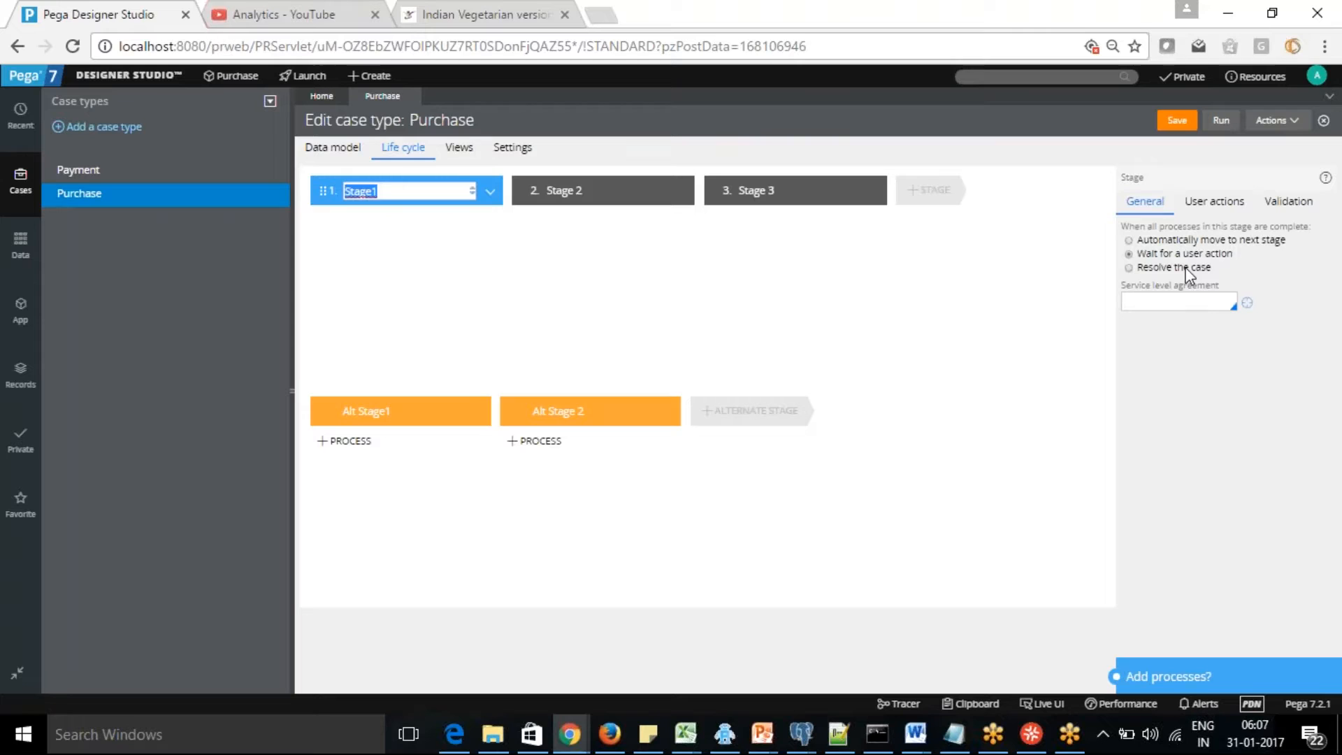
left_click(1130, 240)
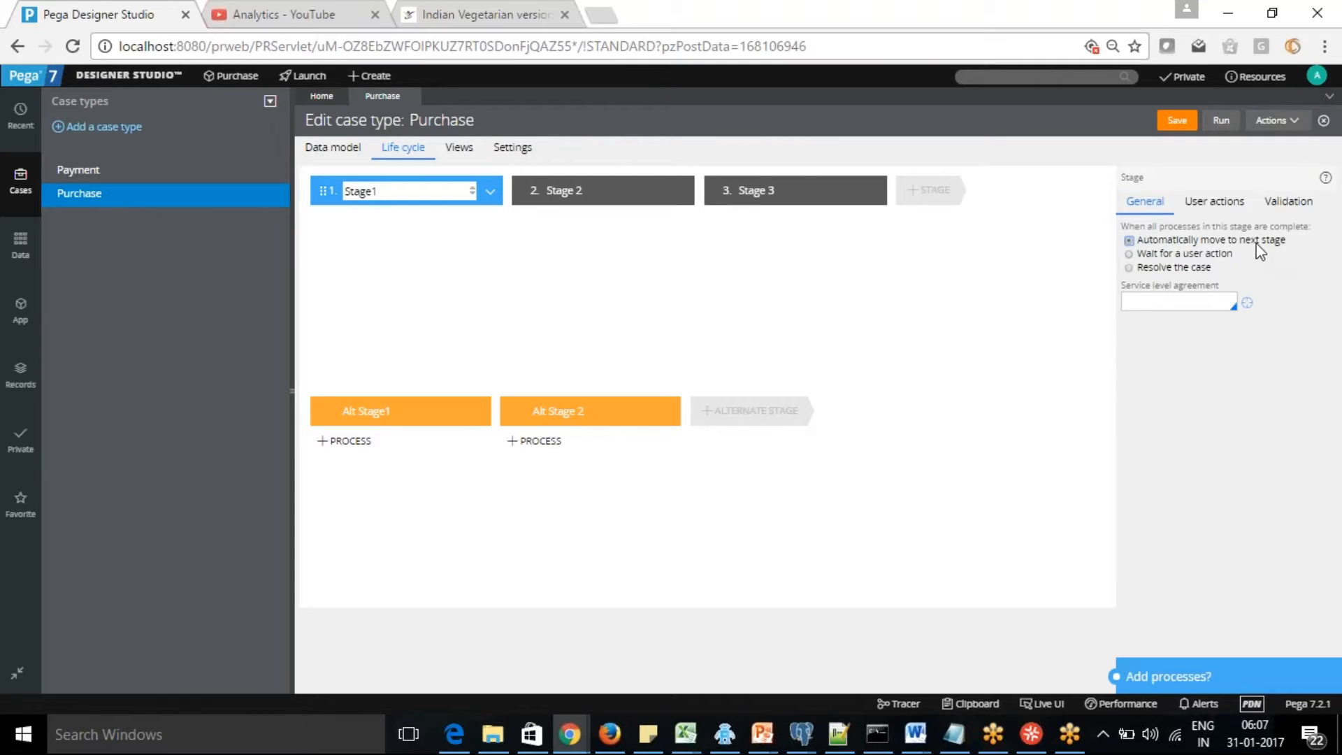
Set Stage 2 to automatically move to the next stage and save the case type.
left_click(620, 198)
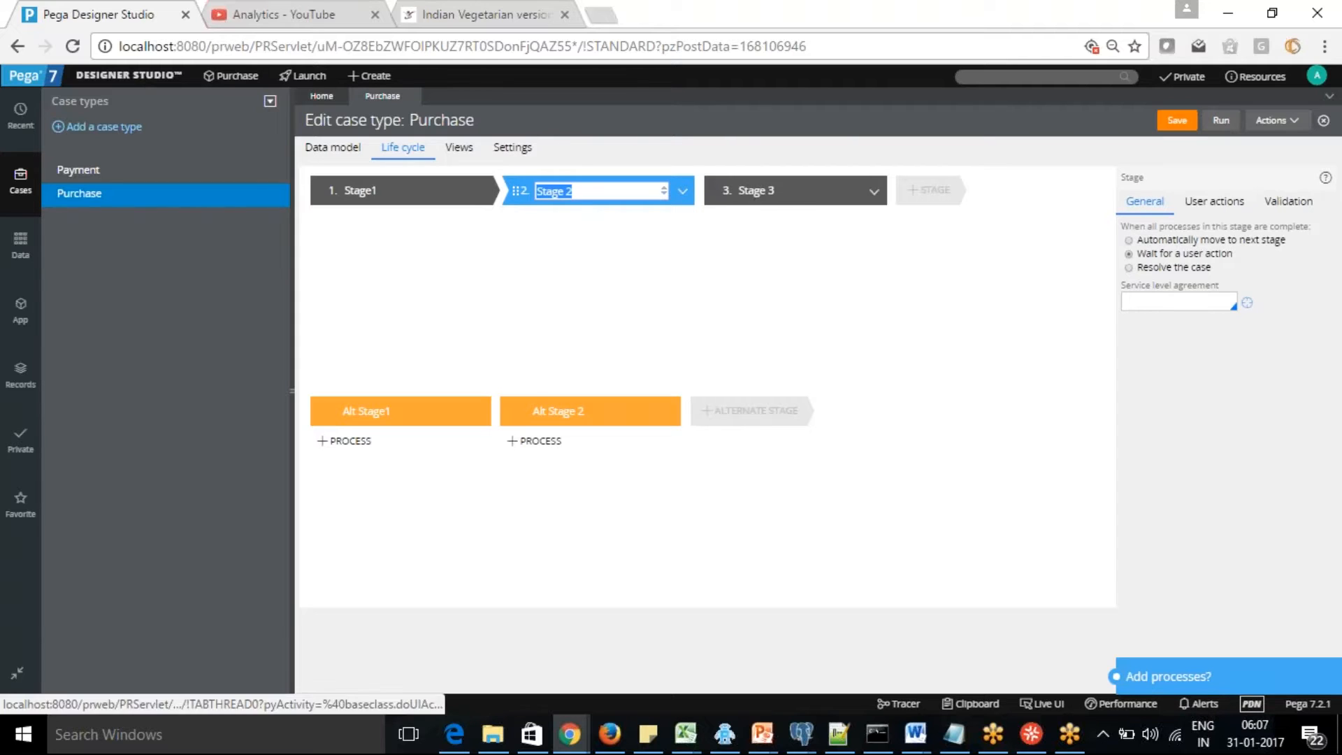
left_click(1129, 241)
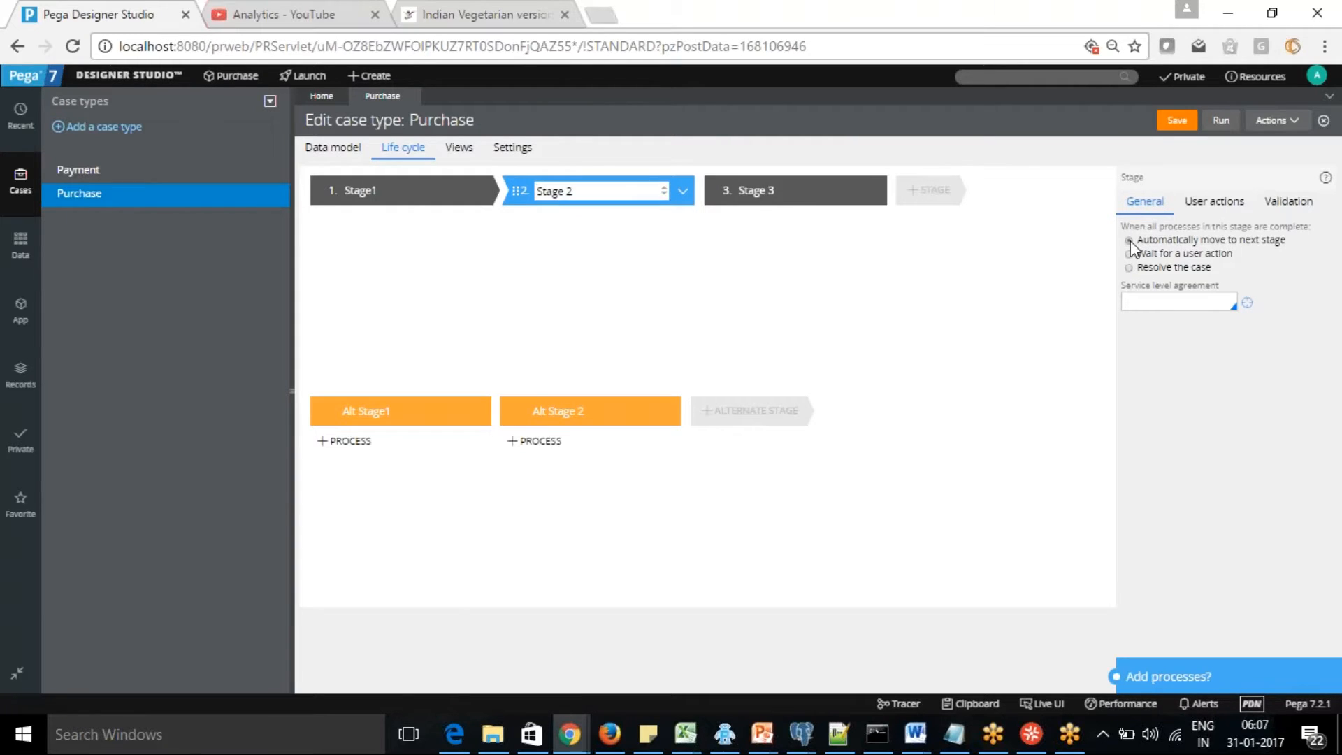
left_click(1178, 124)
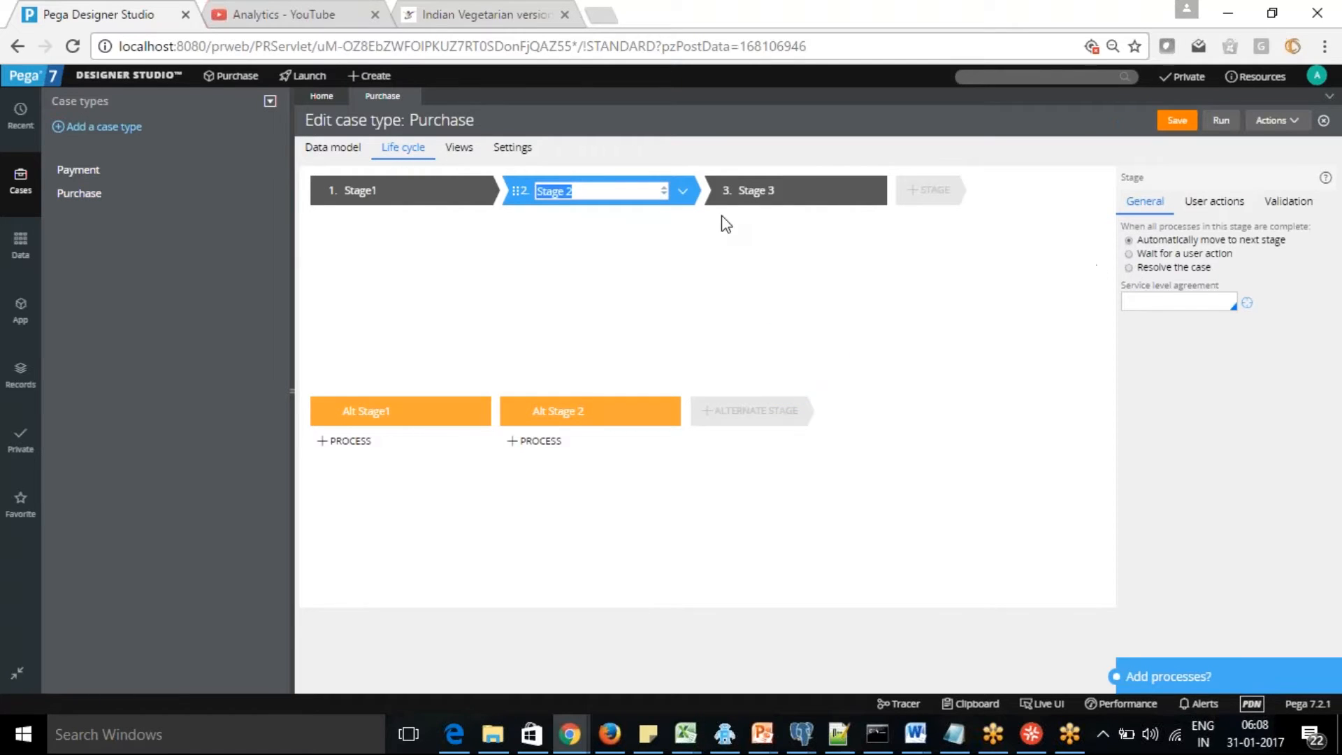
Switch Stage 2 between resolving the case and automatically moving to the next stage, saving after each change and ending on the automatic option.
left_click(1129, 269)
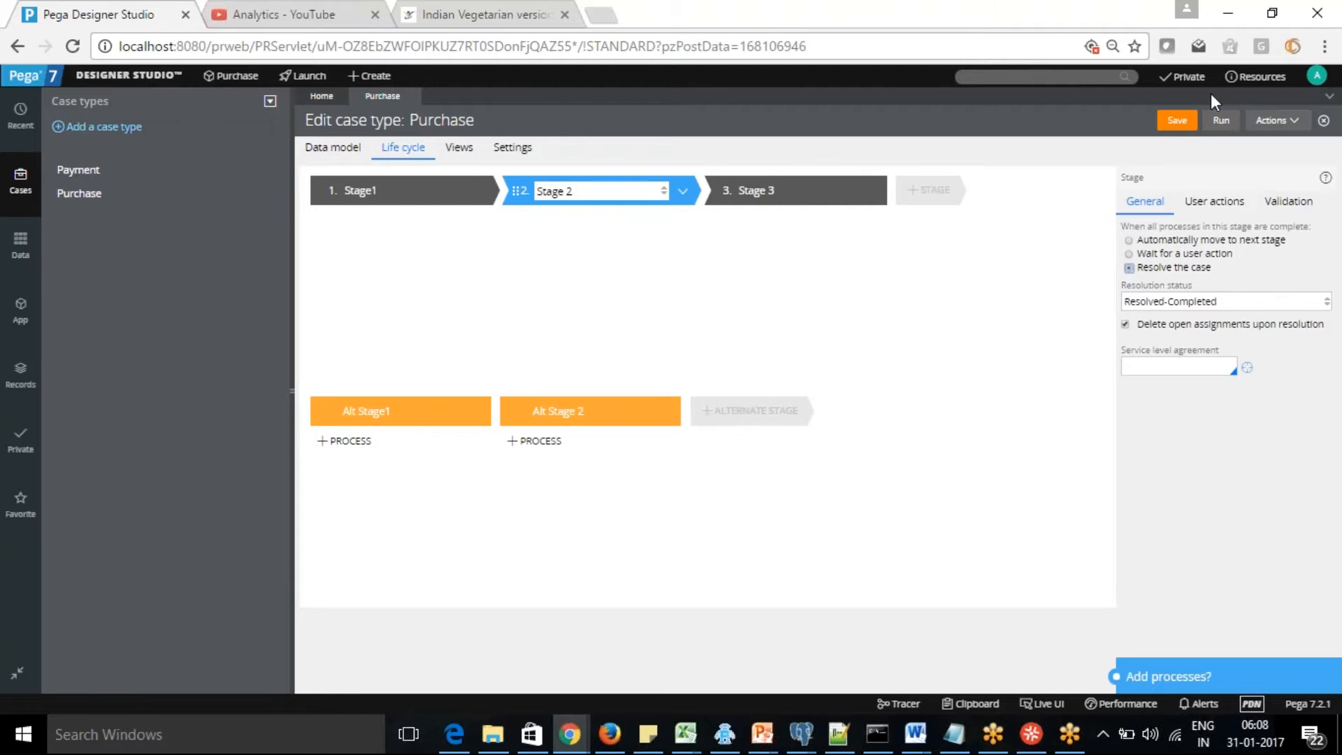
left_click(1178, 120)
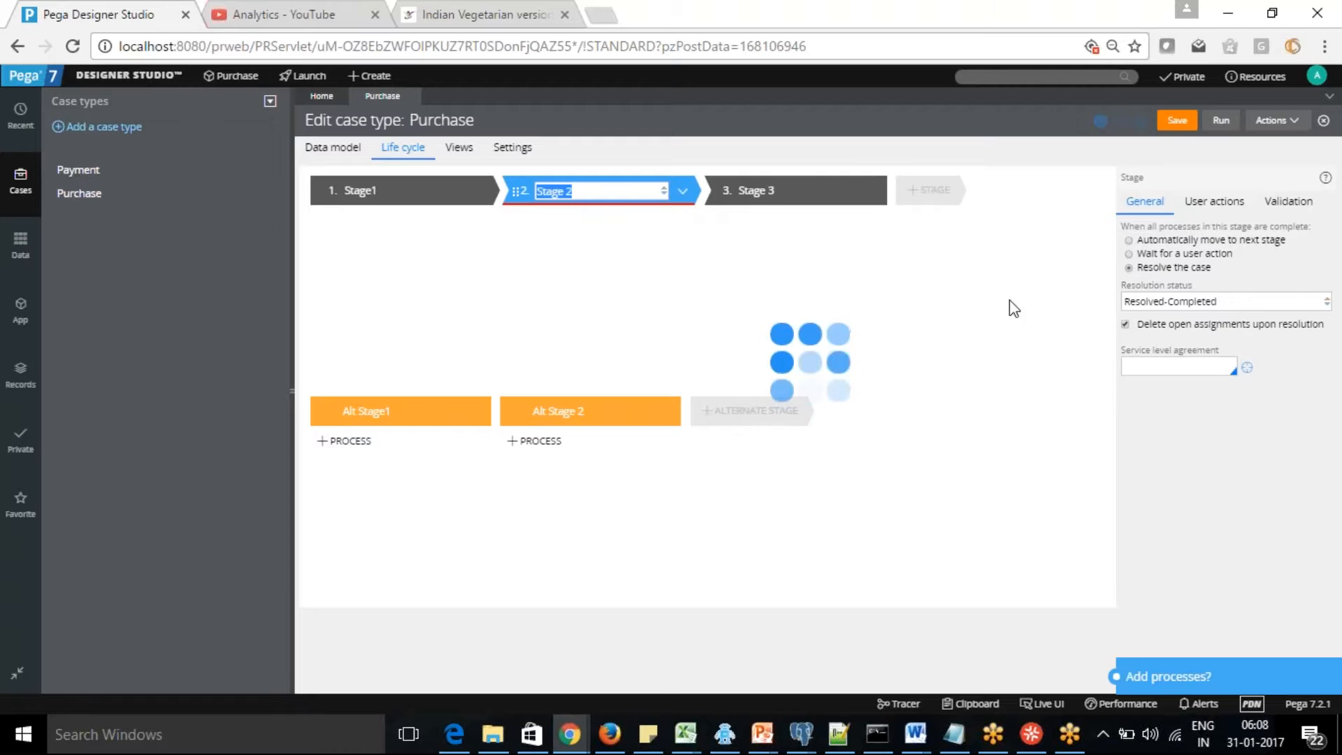
left_click(1129, 240)
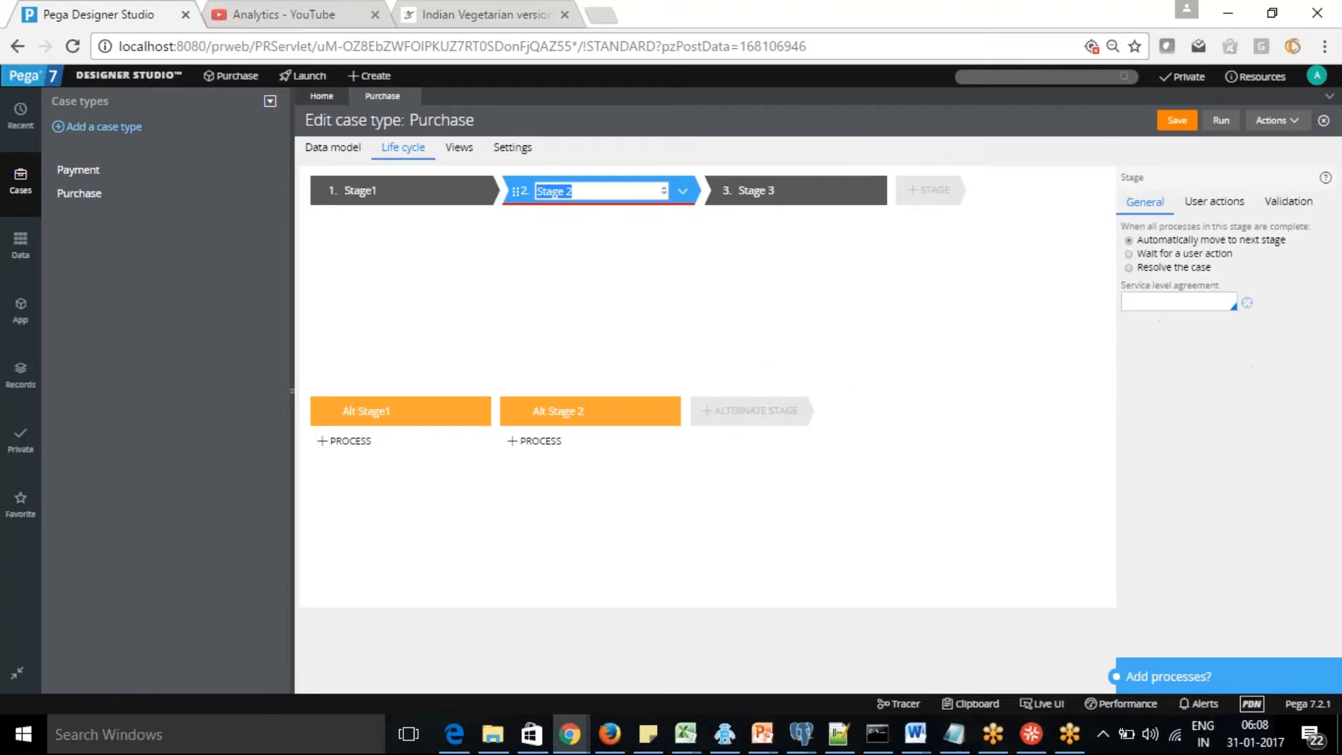
left_click(1177, 126)
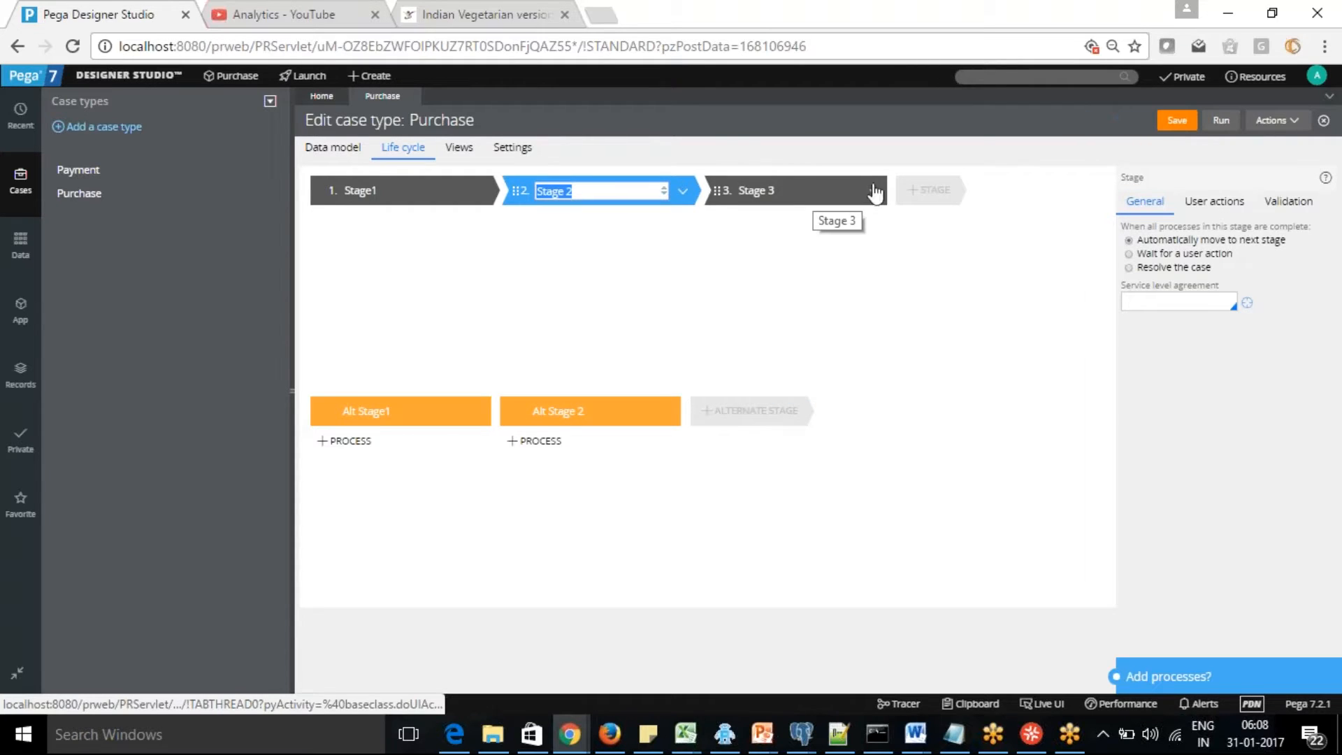
left_click(1129, 267)
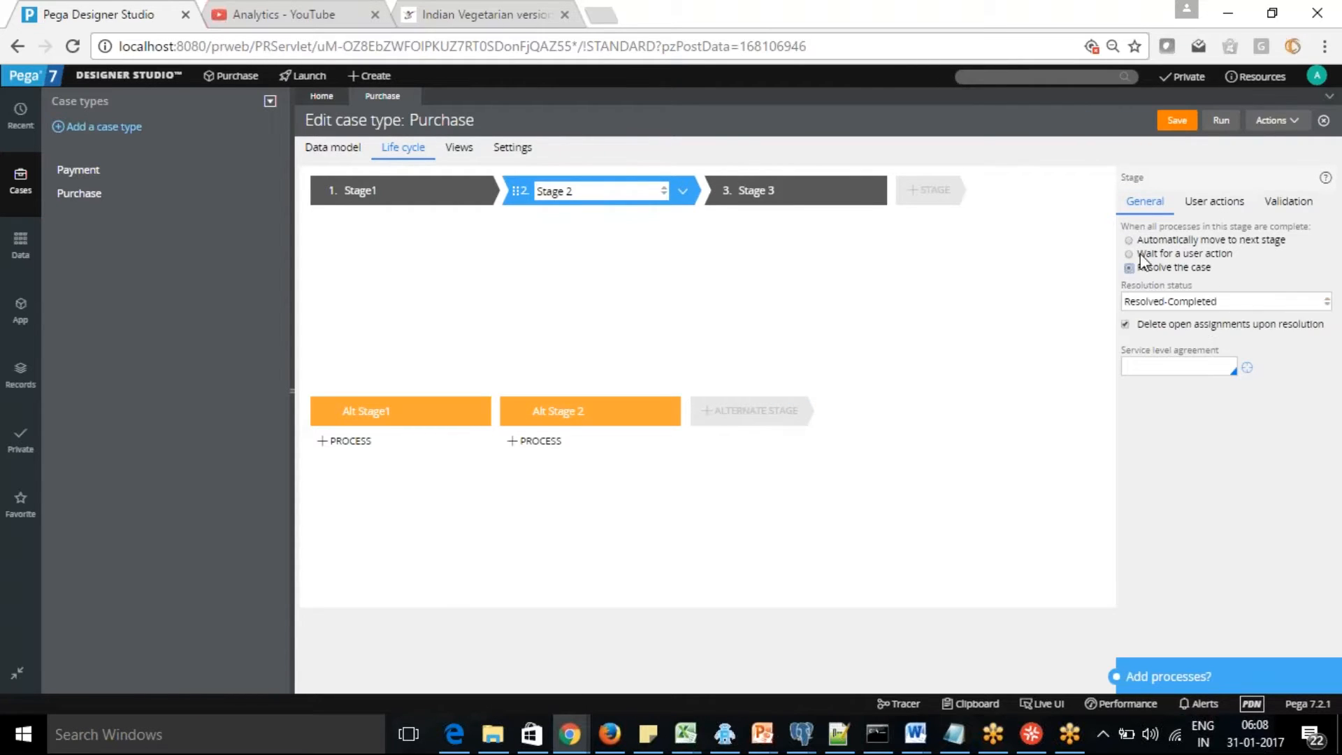
left_click(1178, 123)
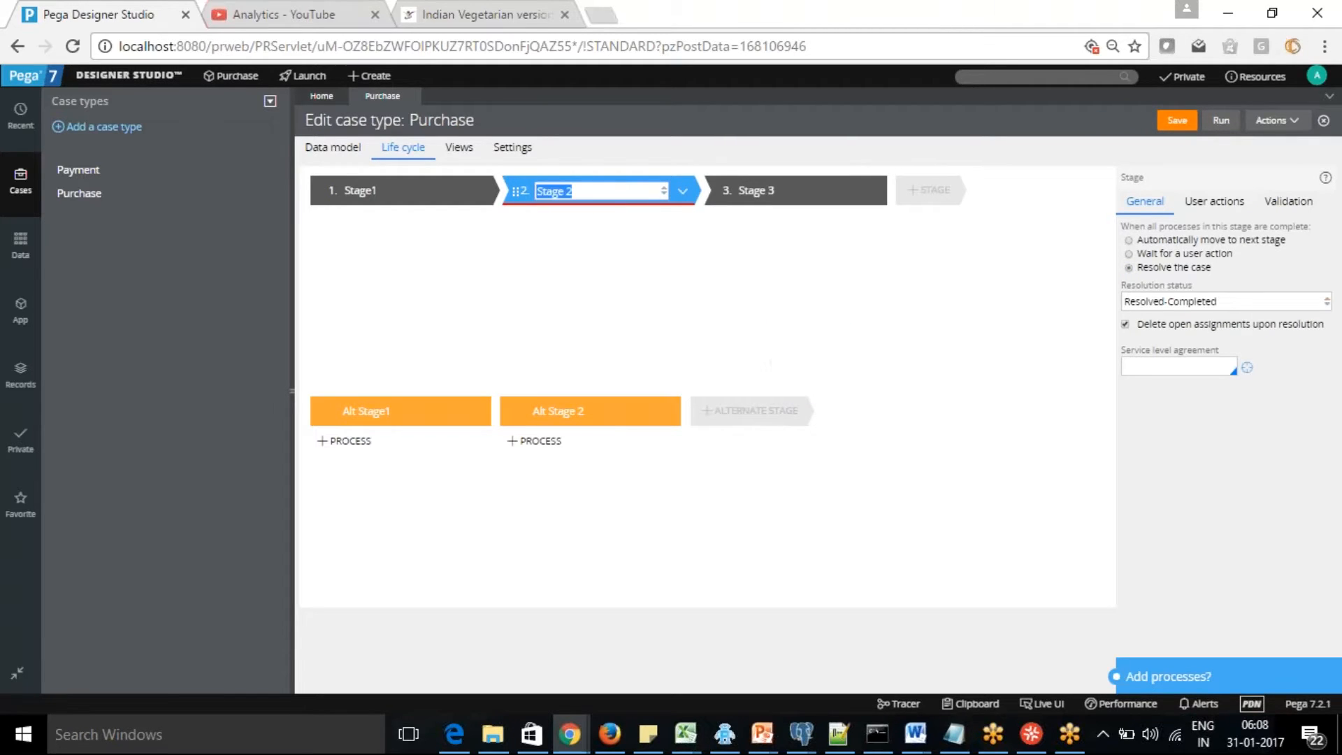
left_click(1129, 240)
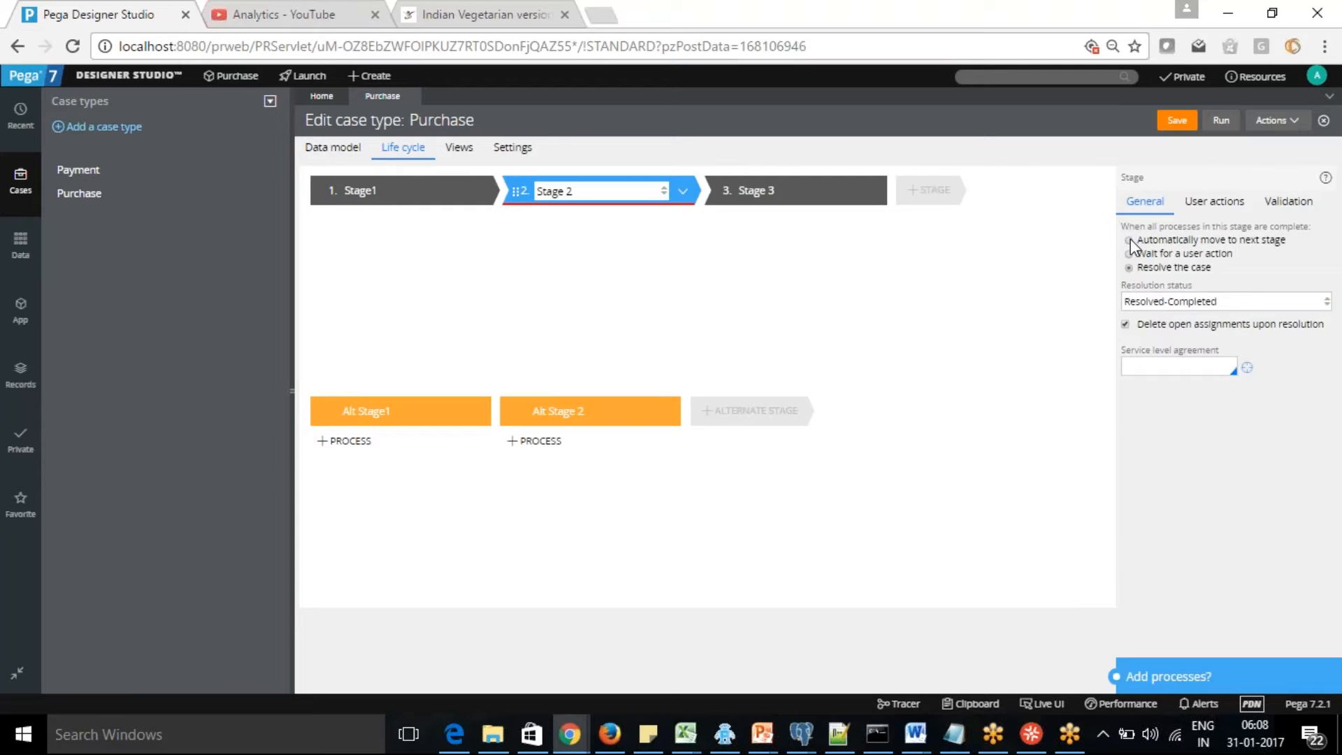
left_click(1177, 121)
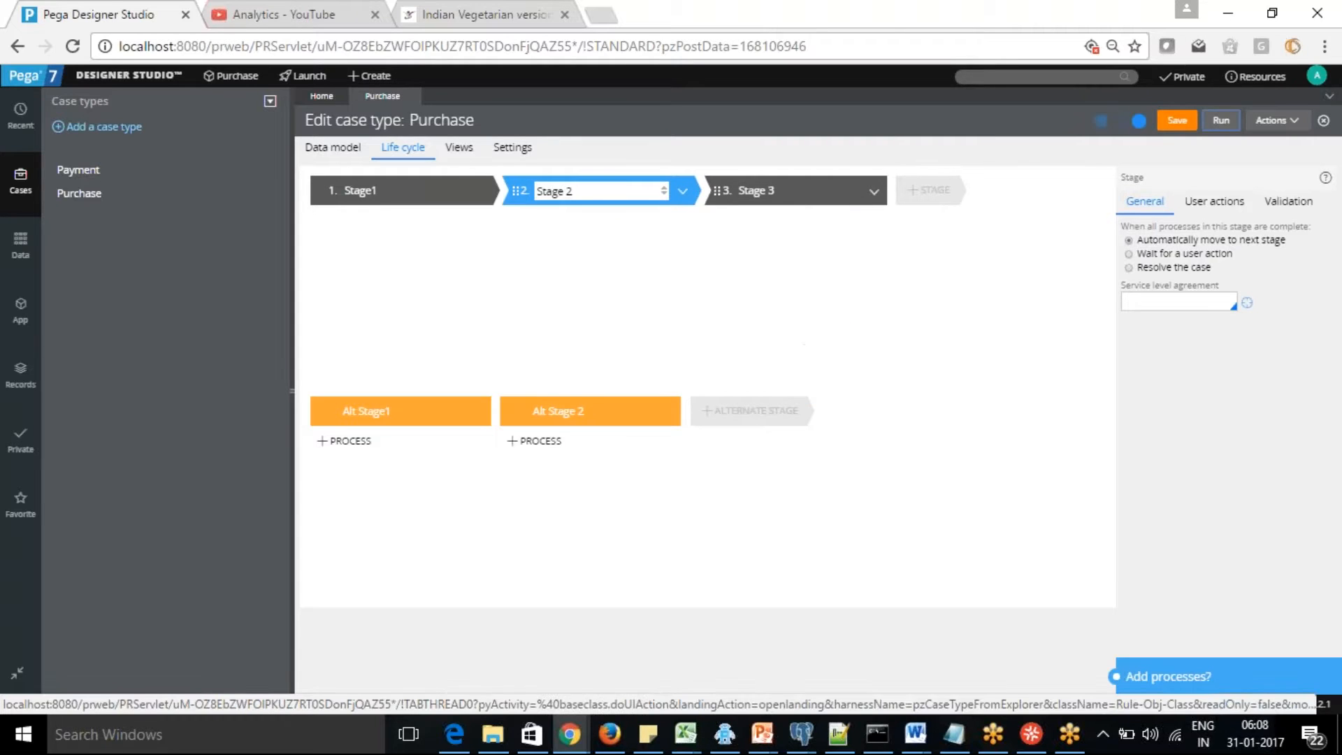
Set Stage 3 to resolve the case with status Resolved-Completed and save the case type.
left_click(815, 199)
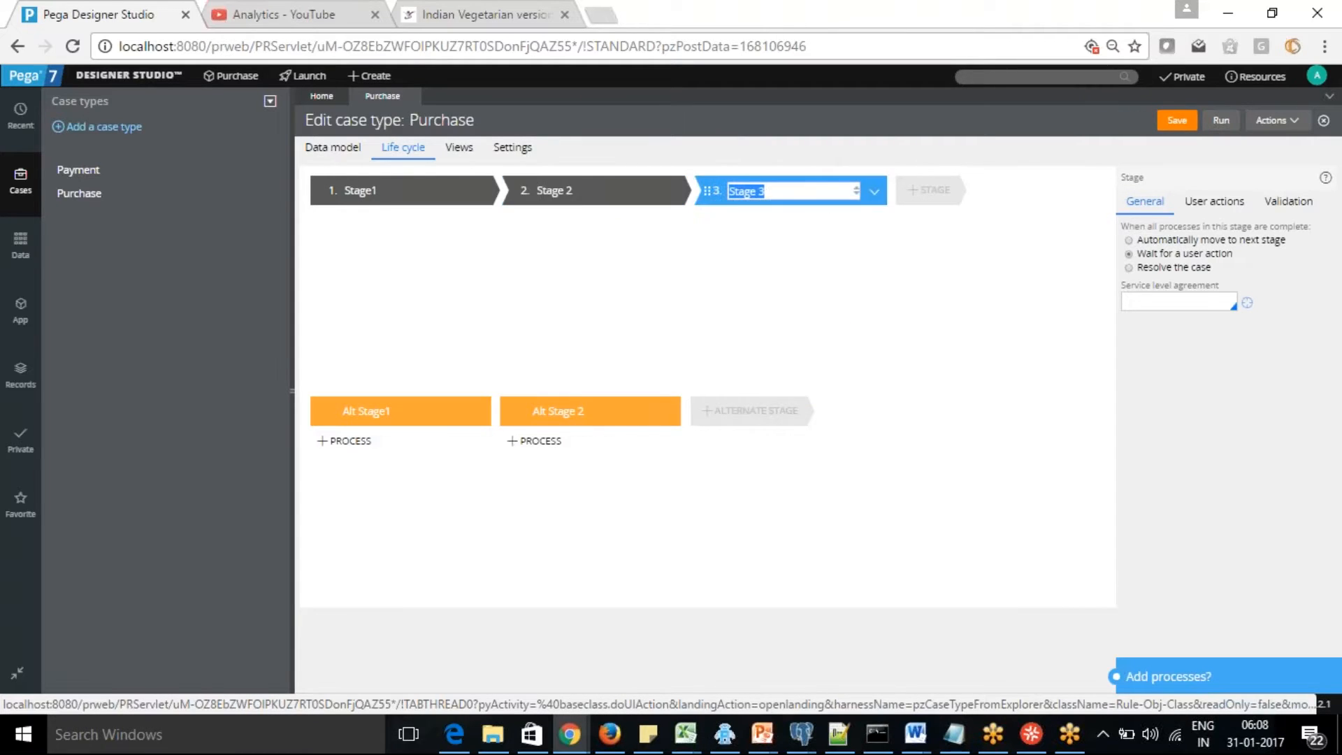
left_click(1130, 267)
left_click(1177, 123)
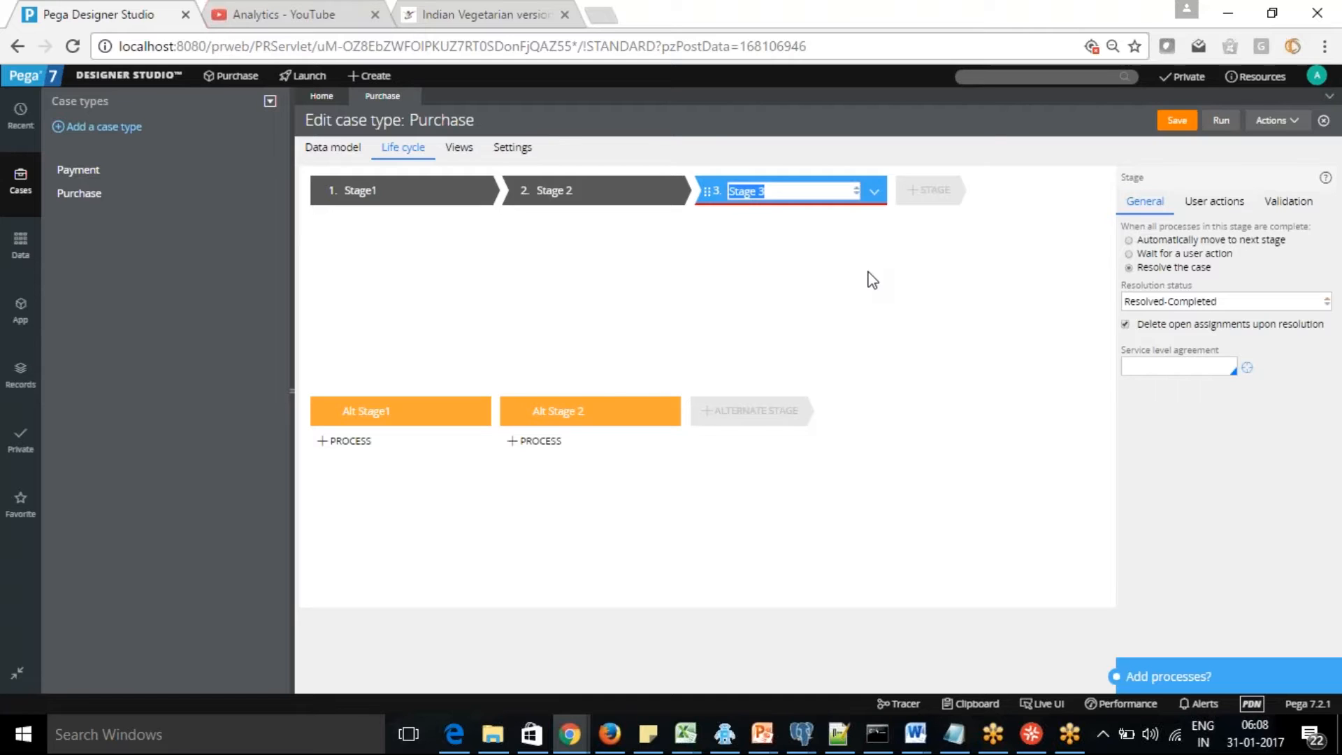
Mark Alt Stage1 as a resolution stage with status Resolved-Completed and save the case type.
left_click(408, 419)
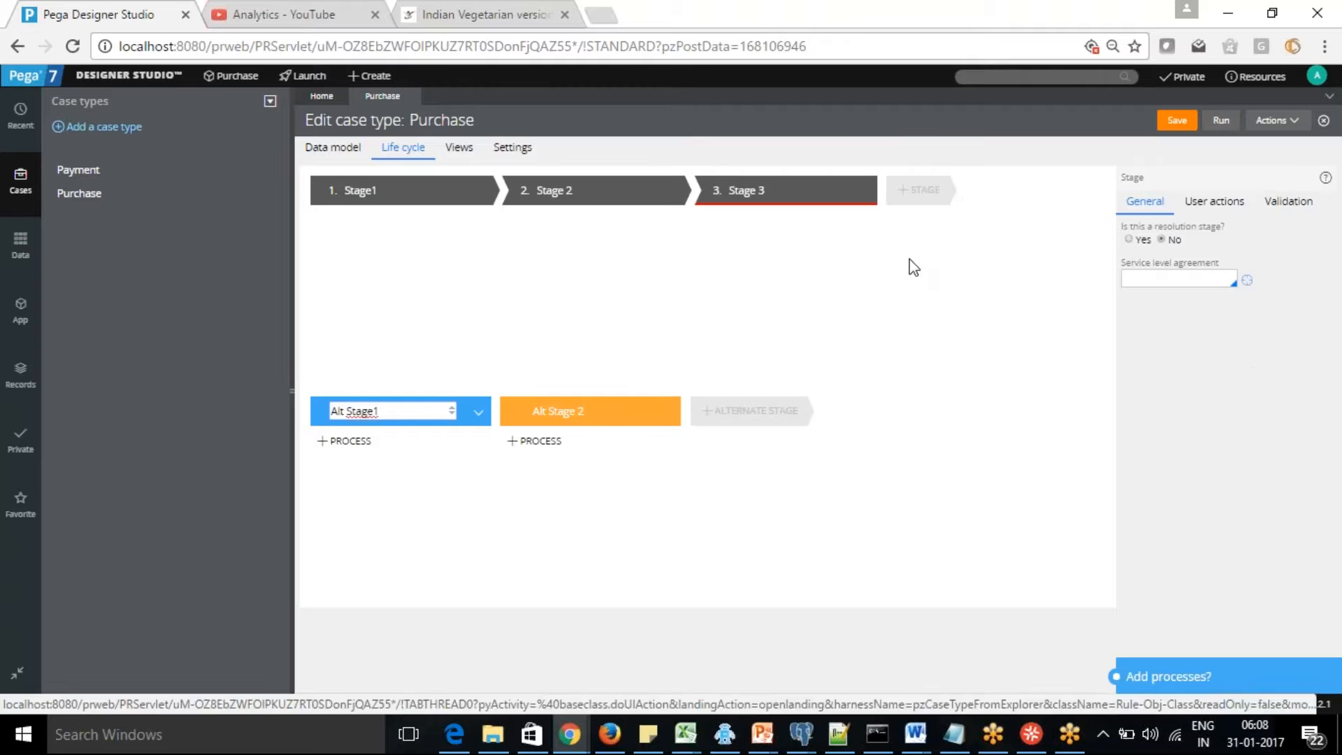
left_click(1128, 240)
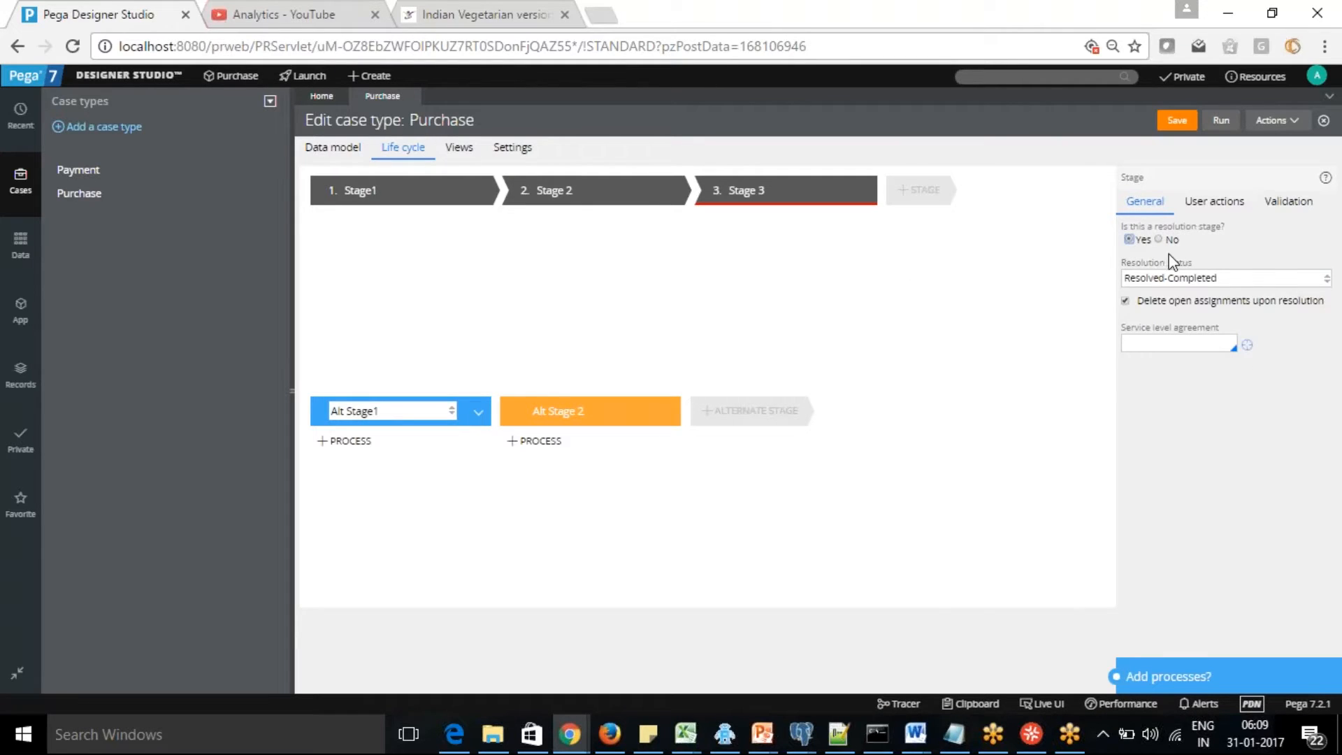
left_click(1176, 121)
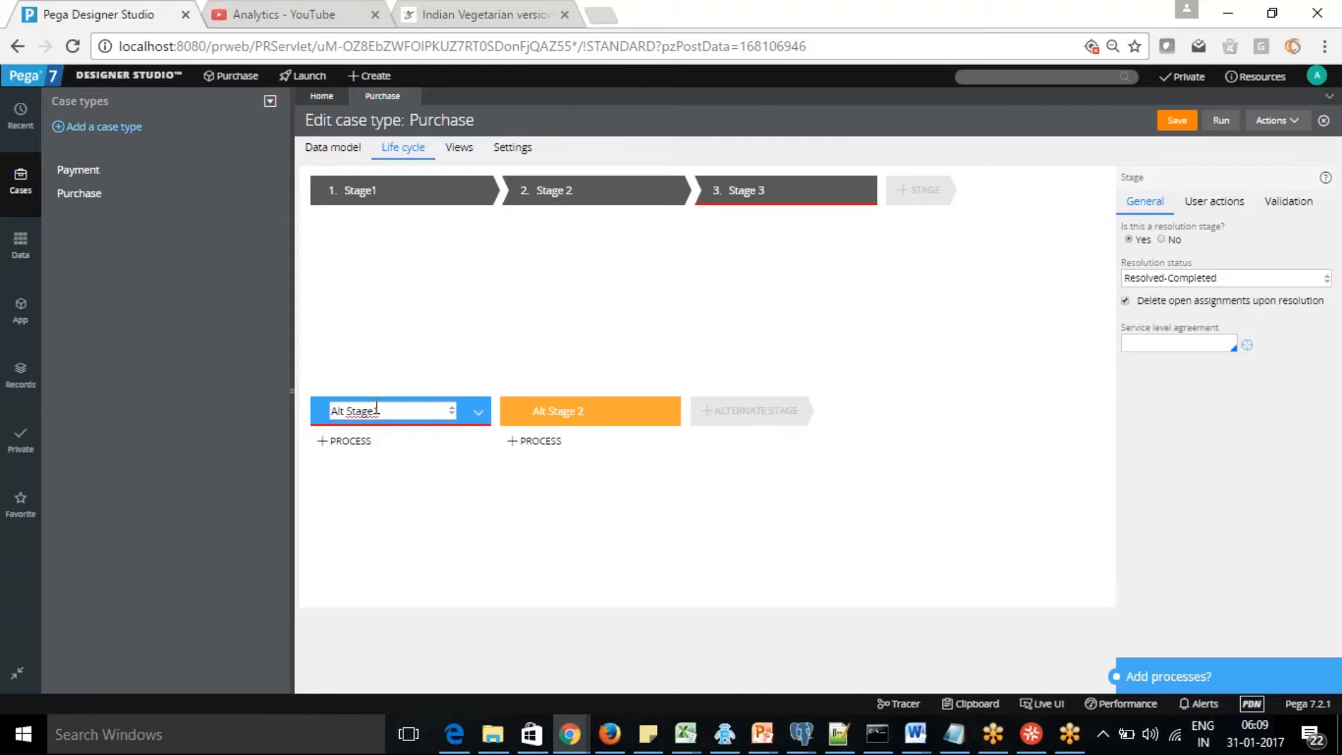
Examine the user actions of Alt Stage1, and compare its validation options with those of Stage1 and Stage 2.
mouse_move(362, 481)
left_click(1224, 204)
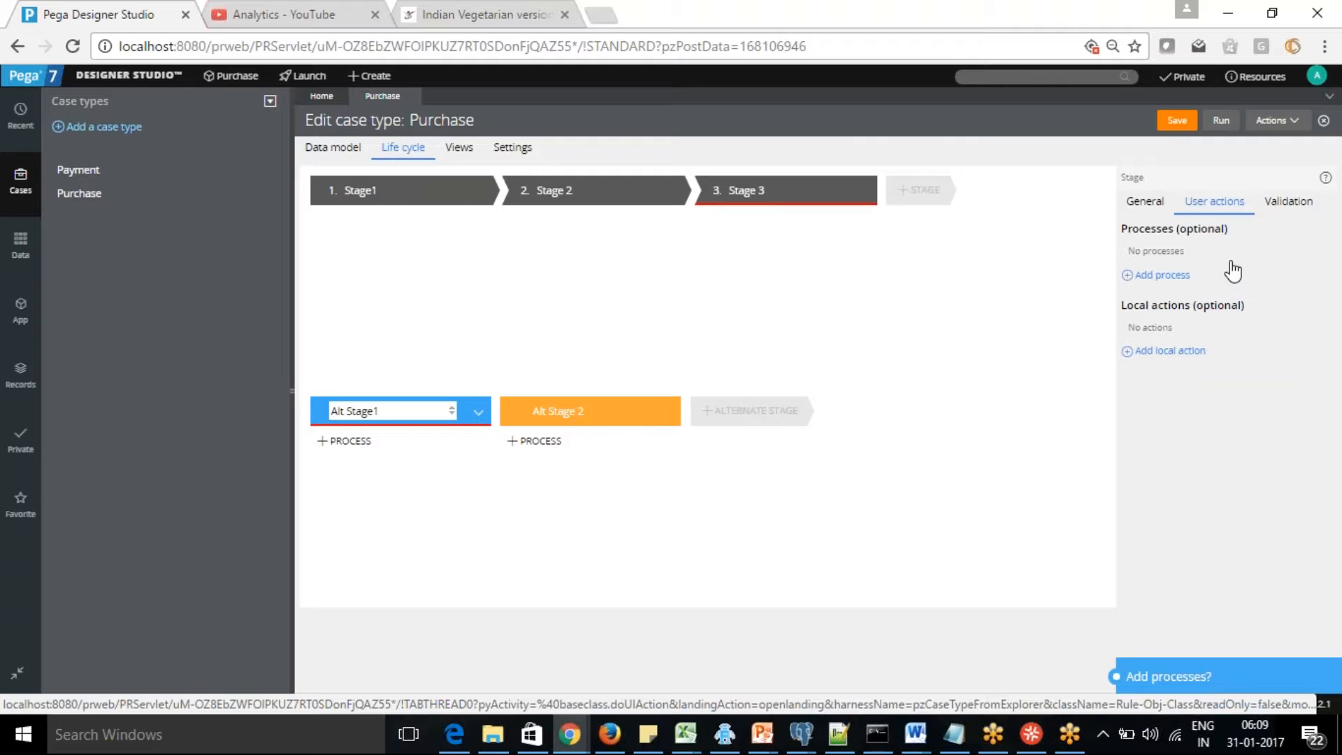
left_click(1291, 209)
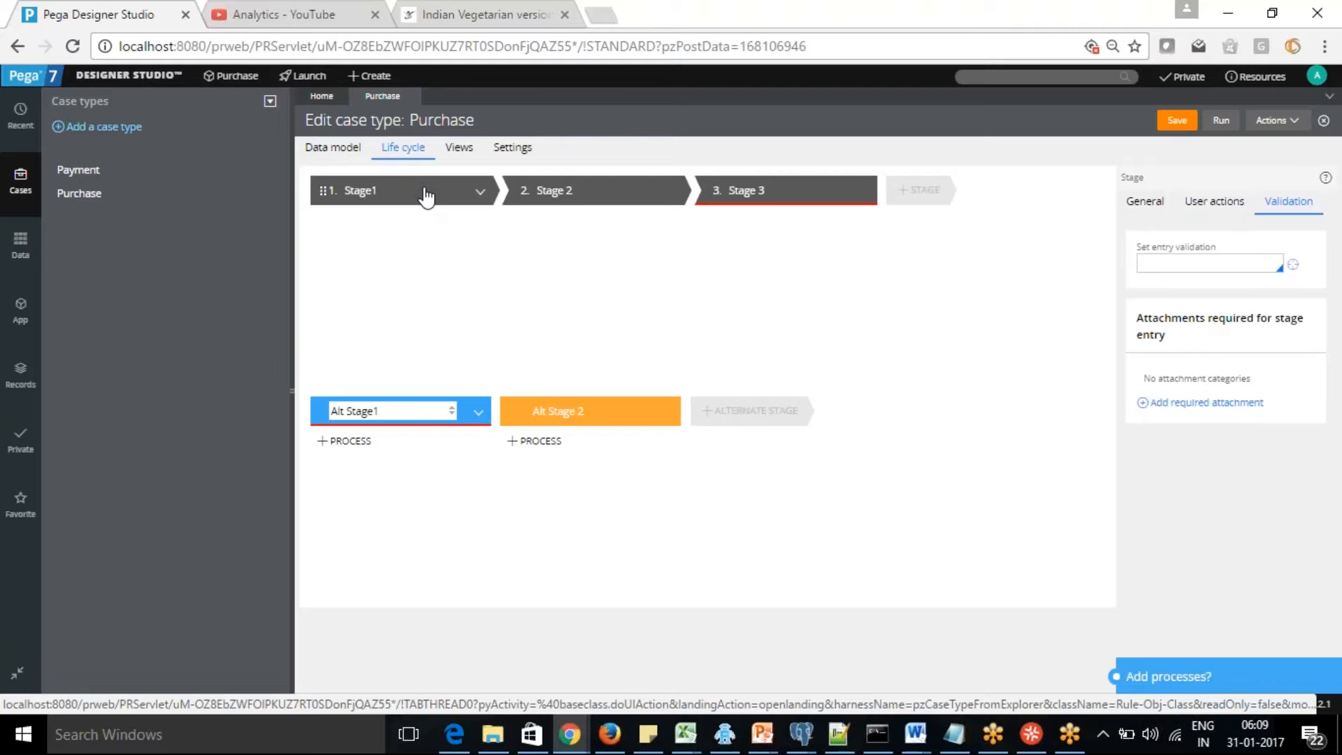
left_click(362, 193)
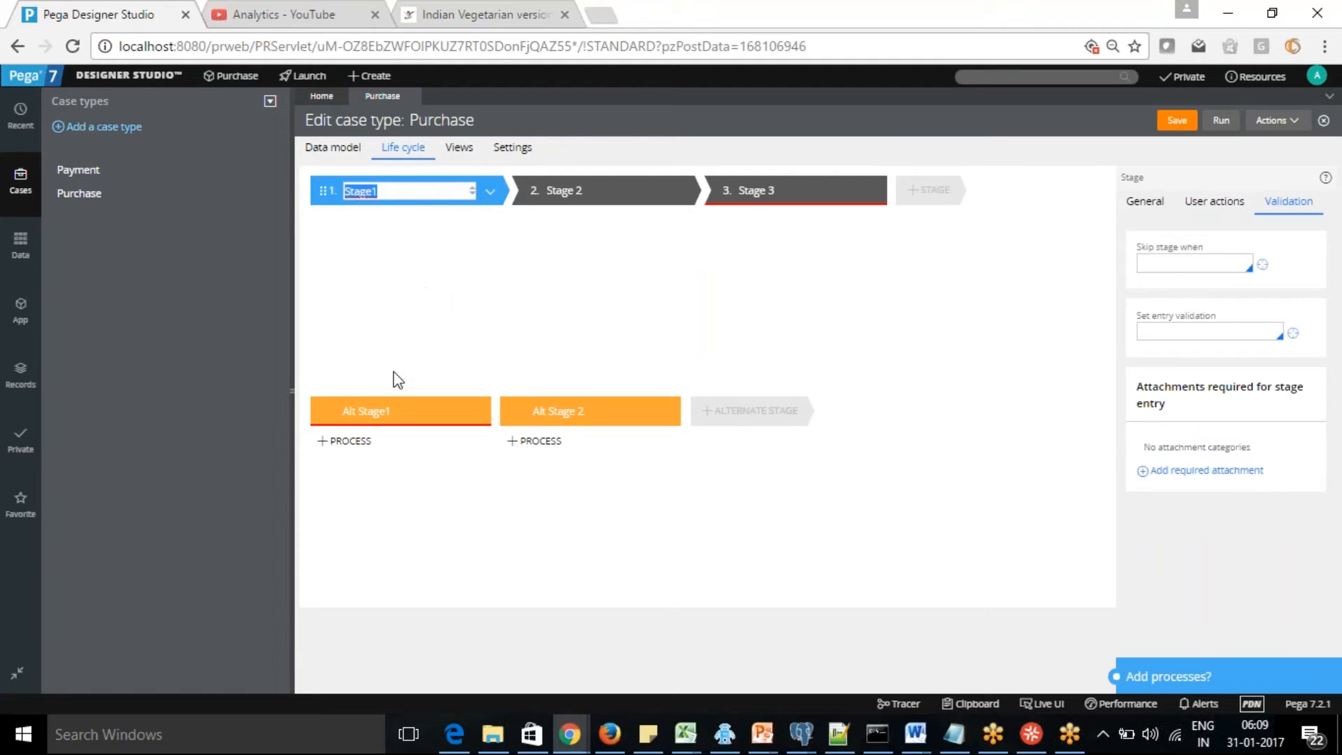
left_click(400, 417)
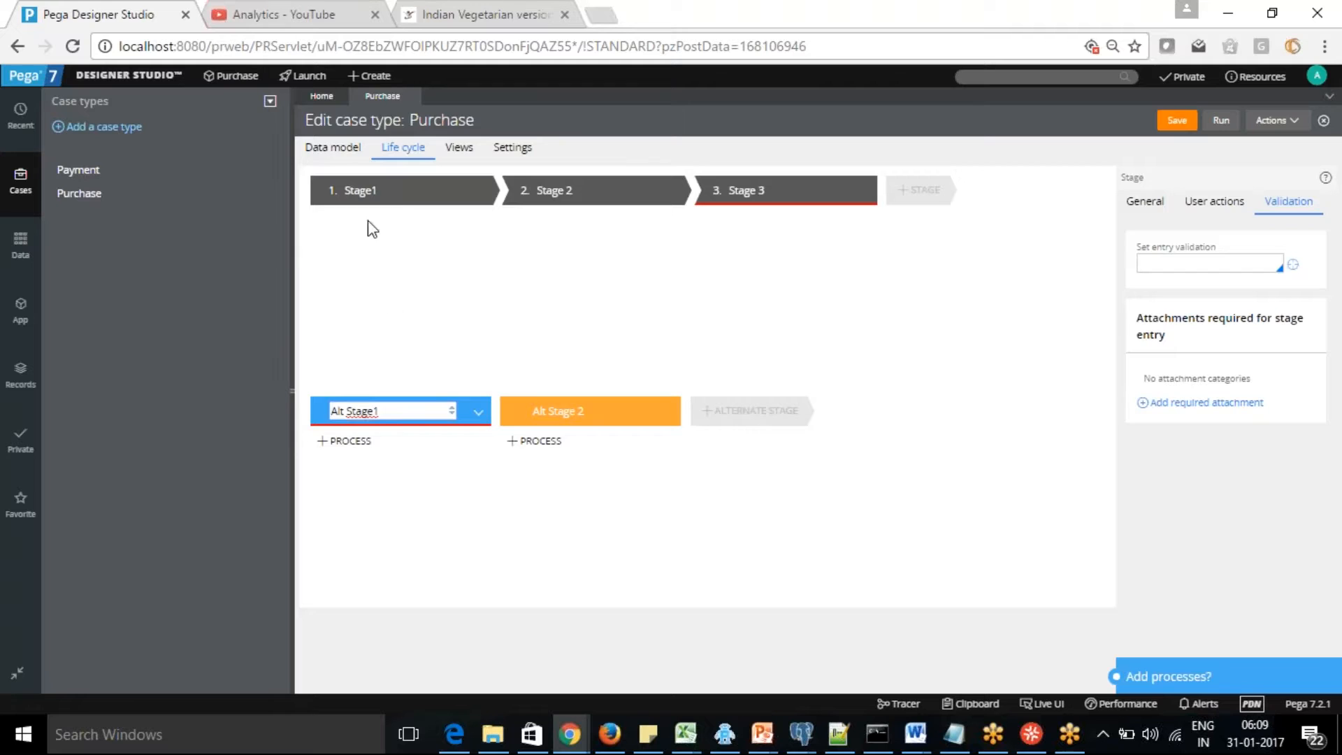
left_click(409, 202)
double_click(360, 192)
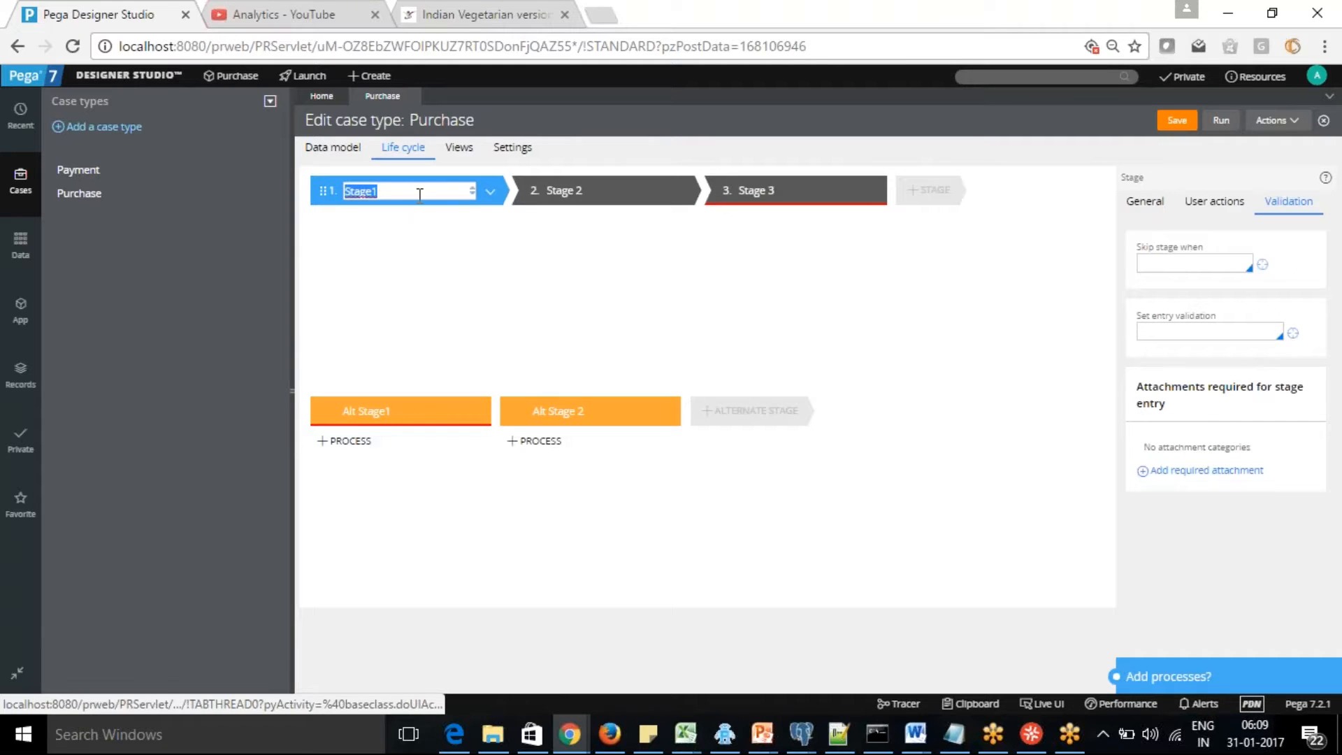
left_click(618, 199)
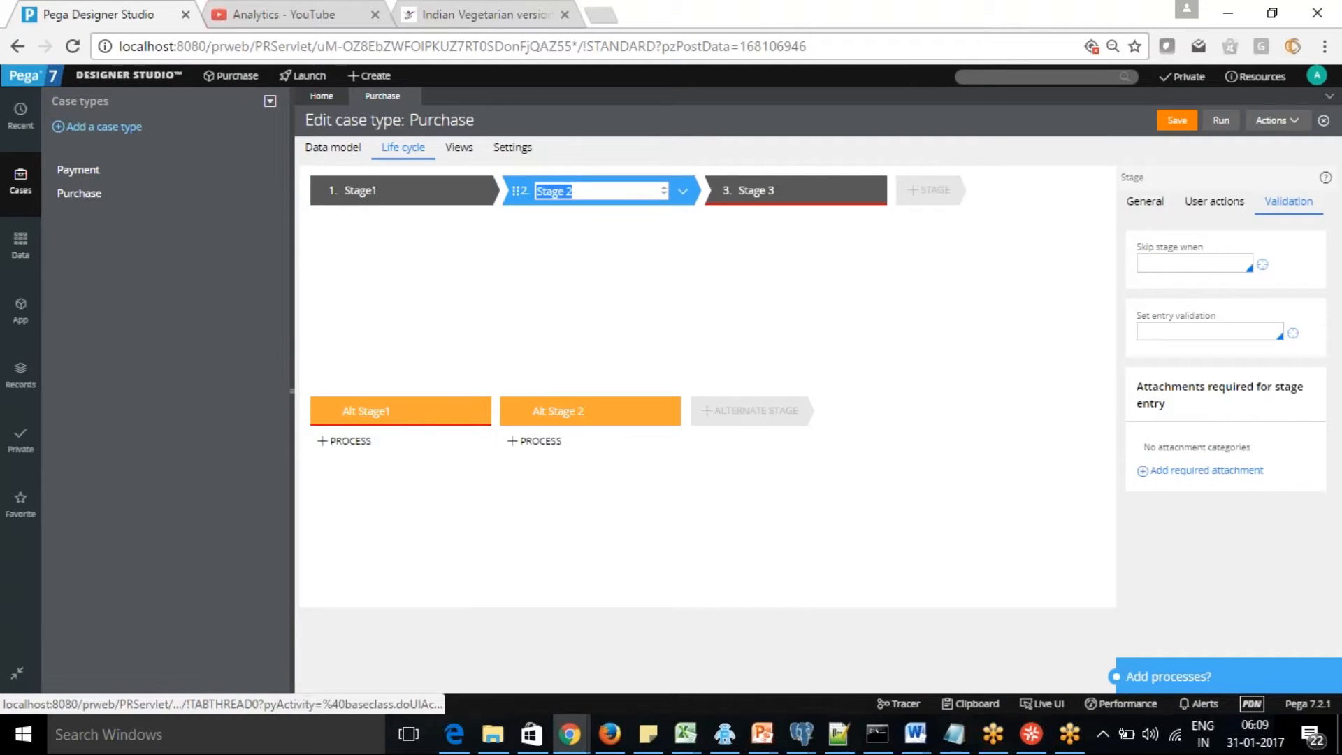
left_click(1199, 265)
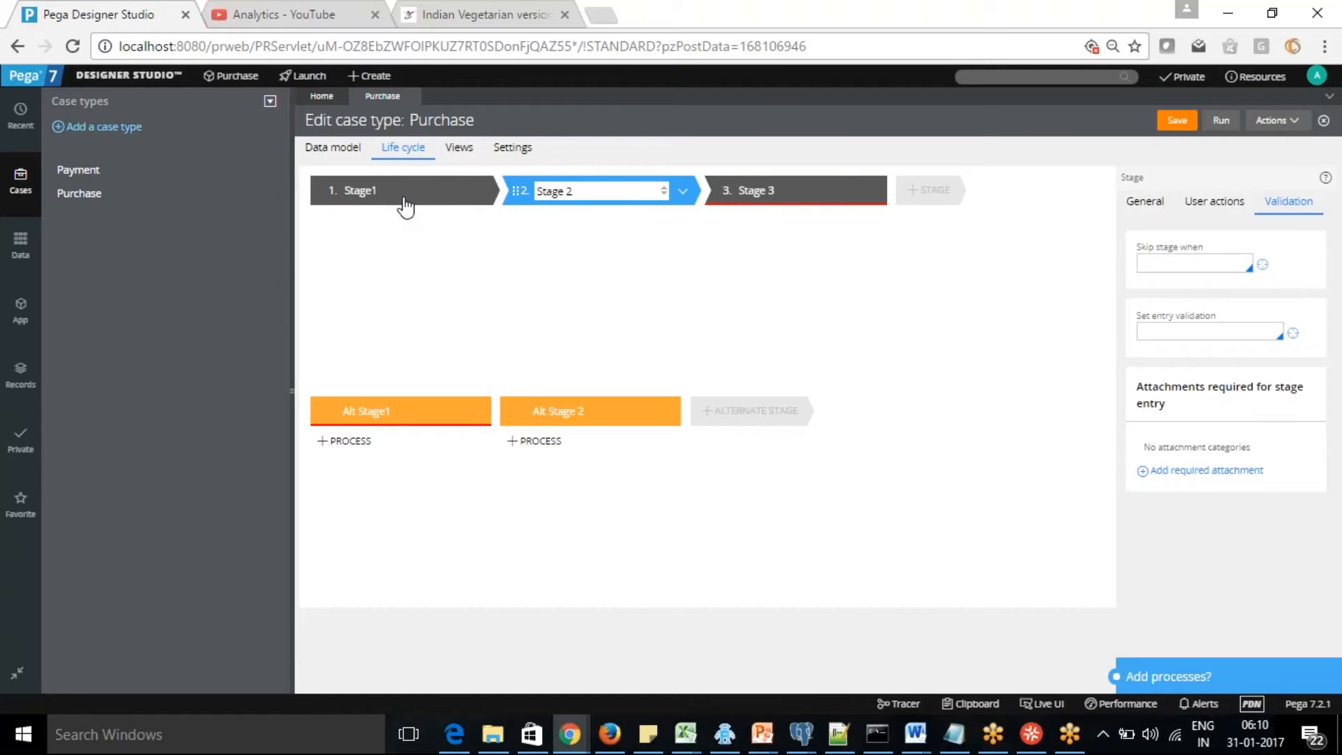
left_click(405, 200)
left_click(392, 230)
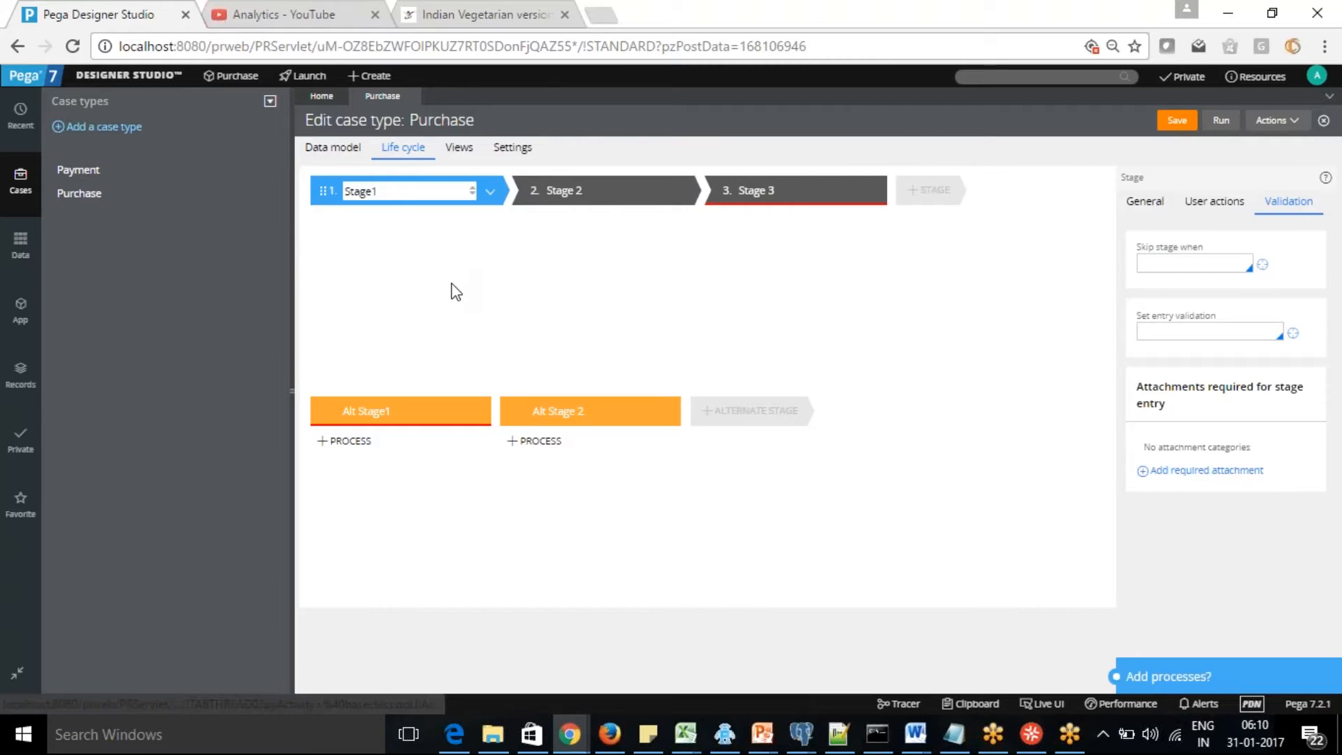
left_click(1145, 202)
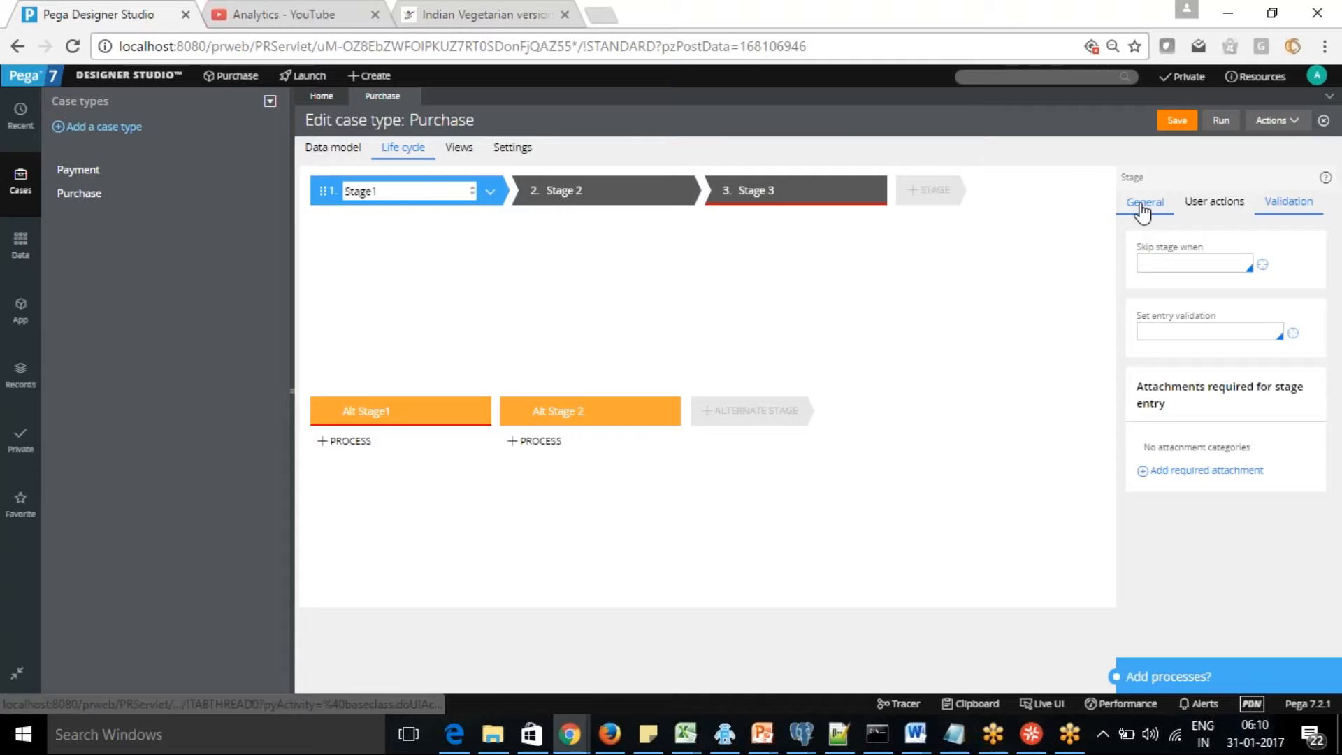
Enable adding processes to the stages of the Purchase case type's life cycle.
left_click(1167, 682)
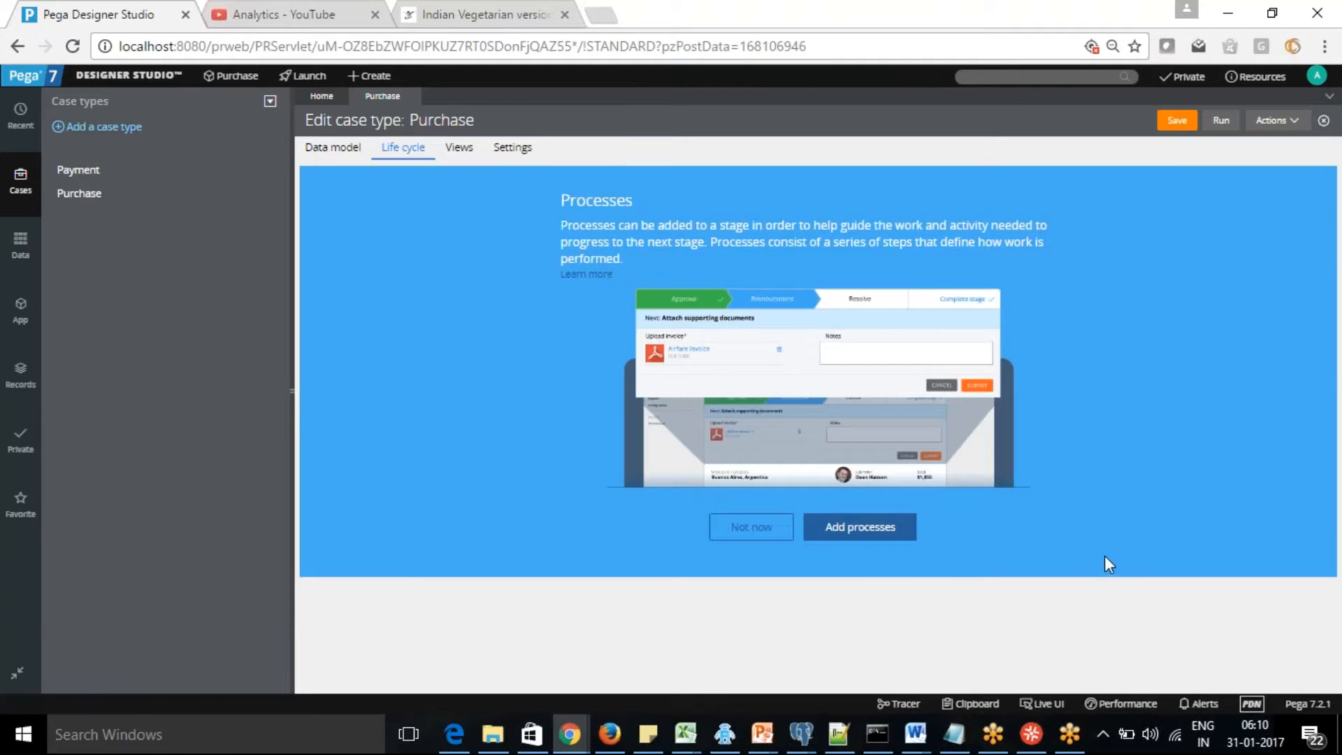
left_click(864, 533)
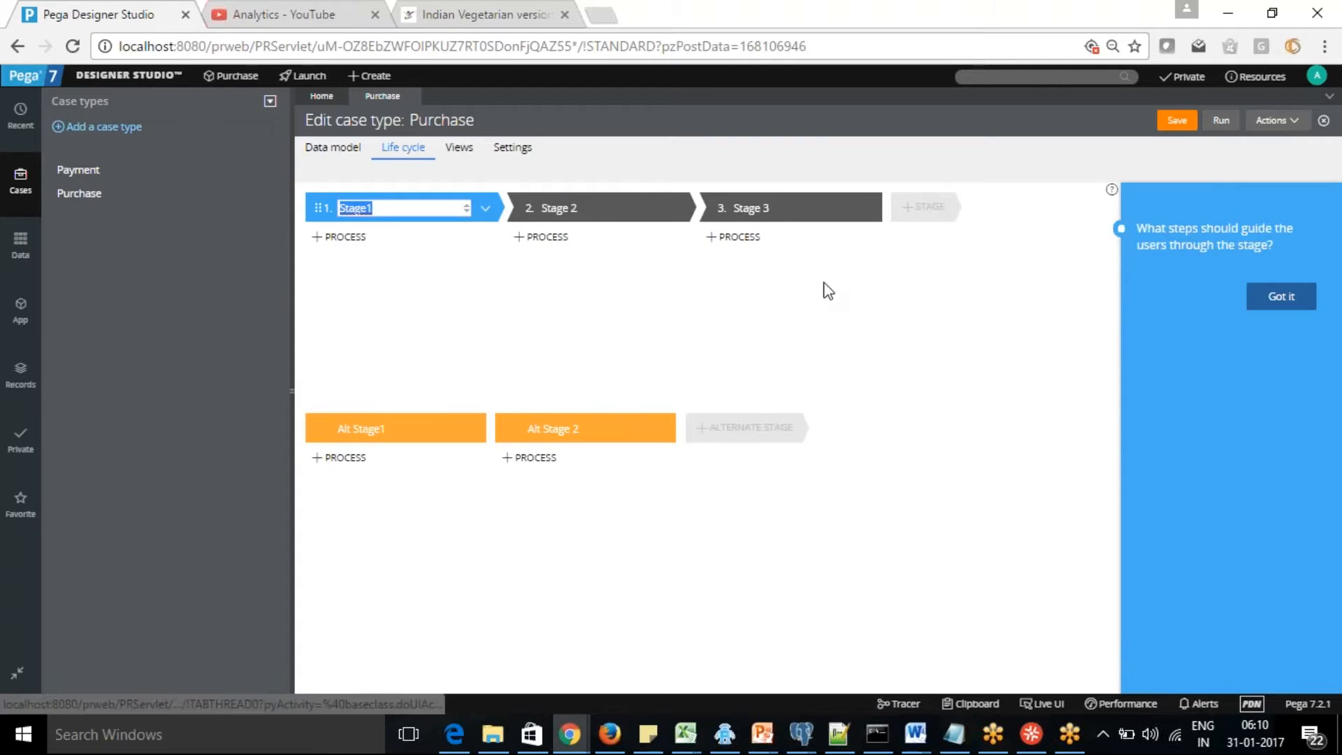
Add a process named Process1 with a Collect information step to Stage1.
mouse_move(353, 253)
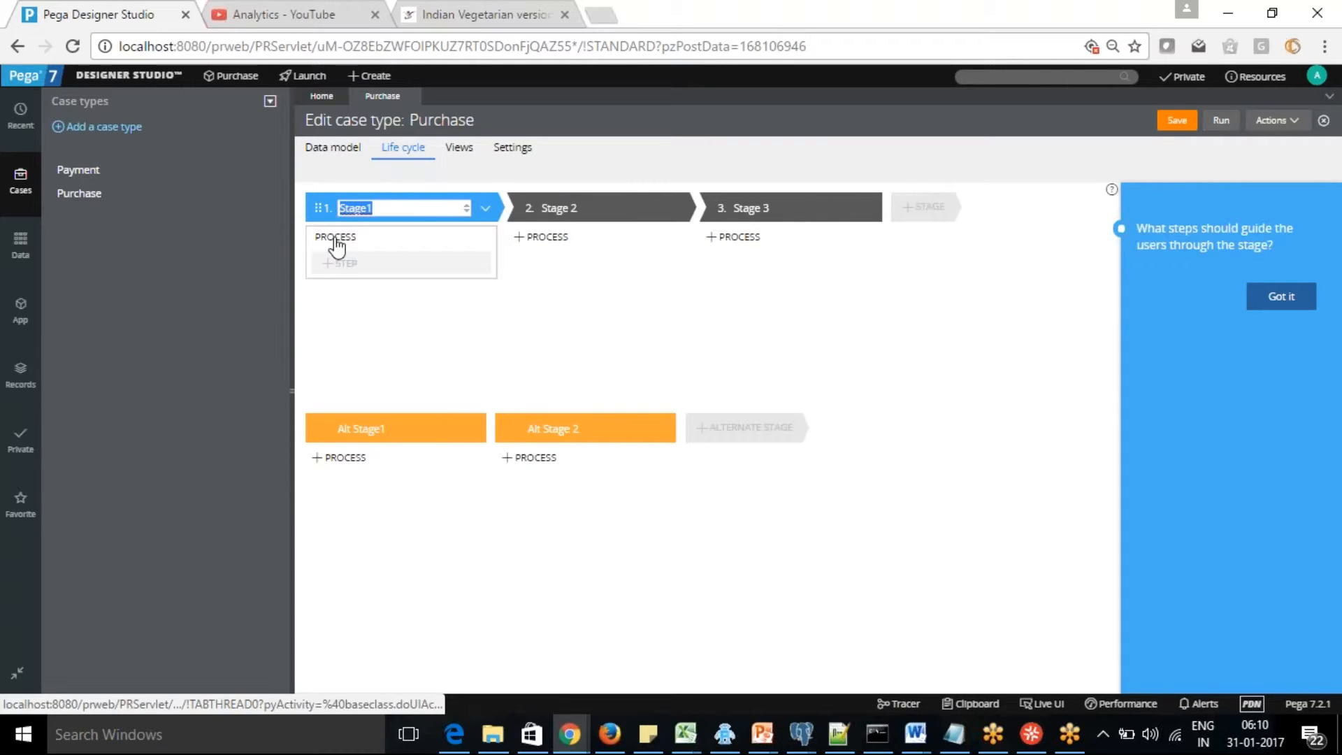
left_click(1282, 296)
mouse_move(443, 236)
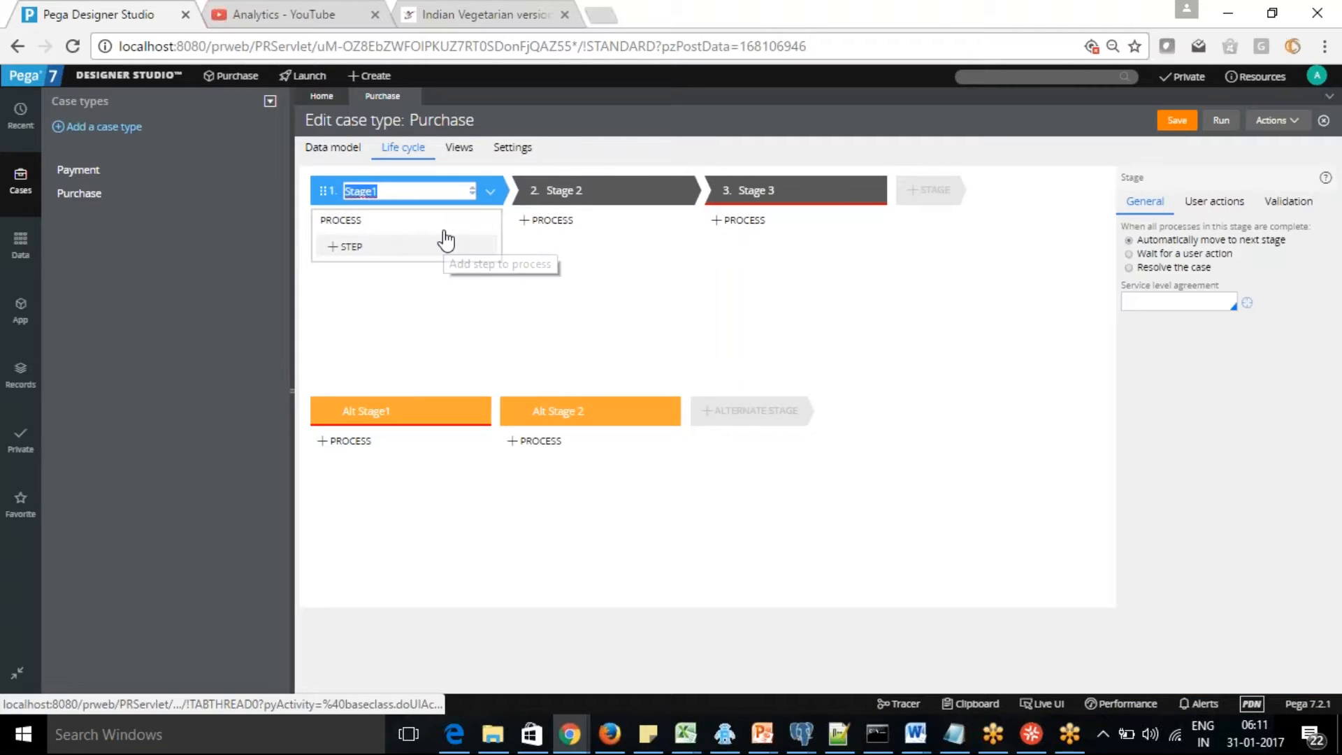
left_click(350, 247)
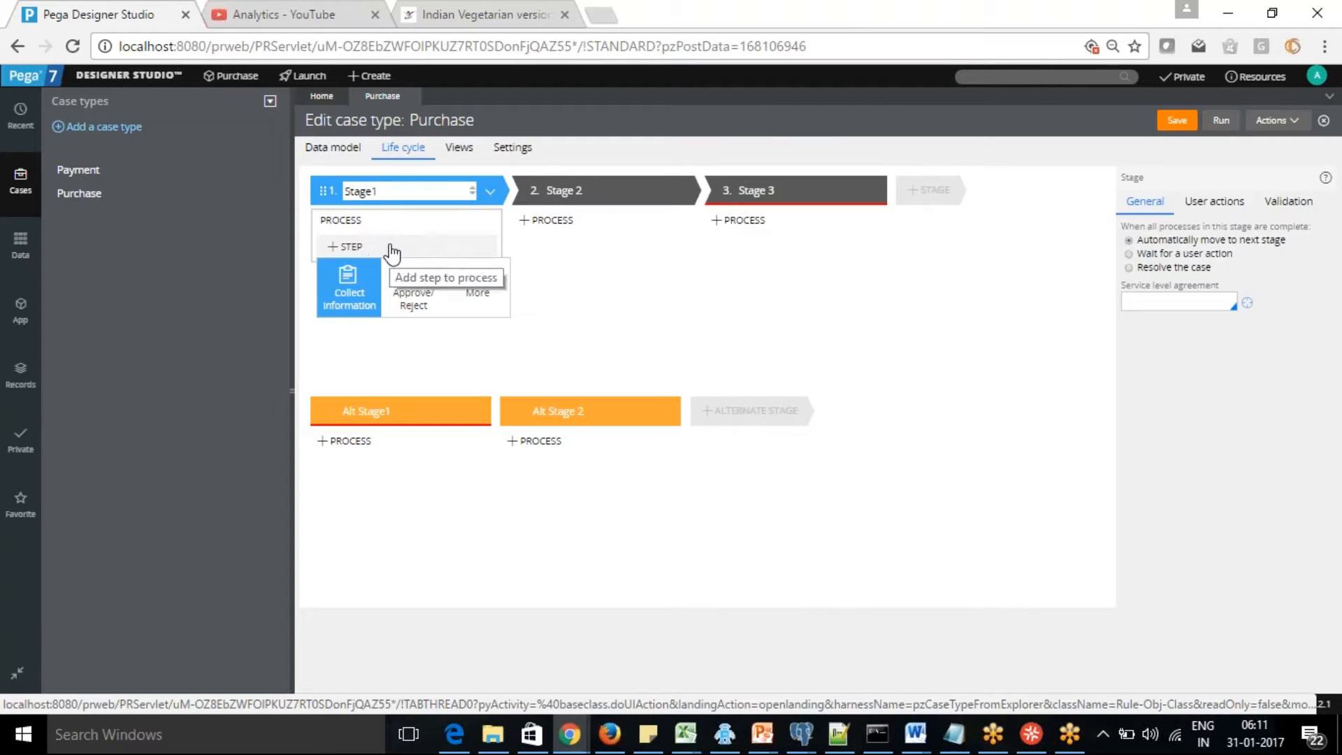
left_click(347, 289)
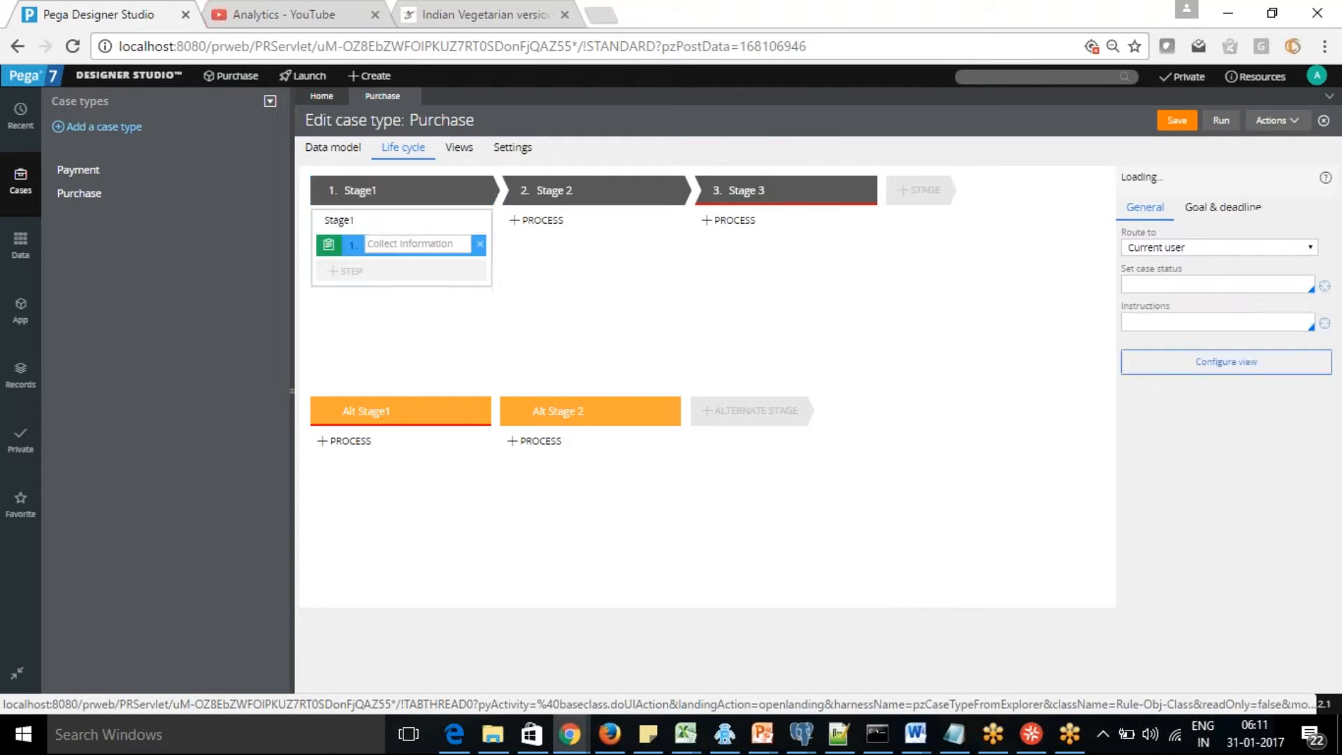
left_click(364, 222)
left_click_drag(368, 221, 313, 222)
type("Process1")
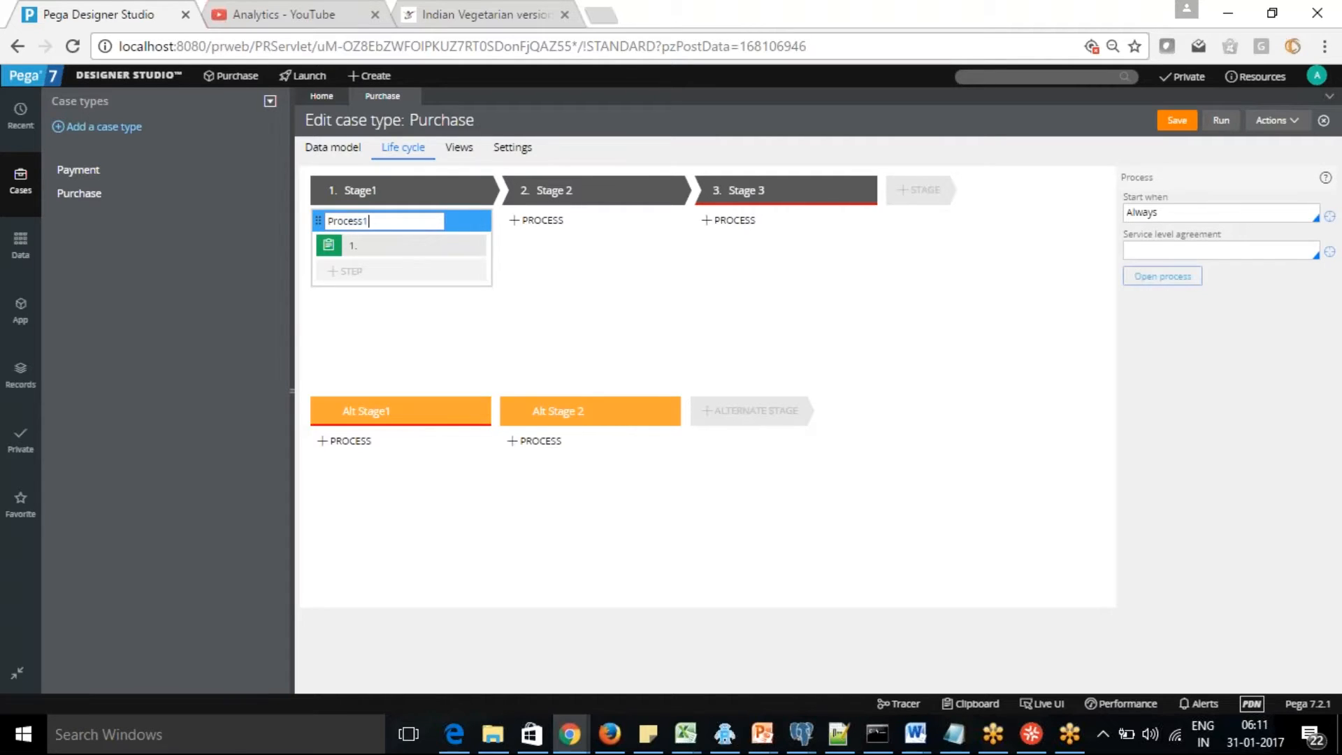
Name the first step of Process1 "Do this".
left_click(390, 250)
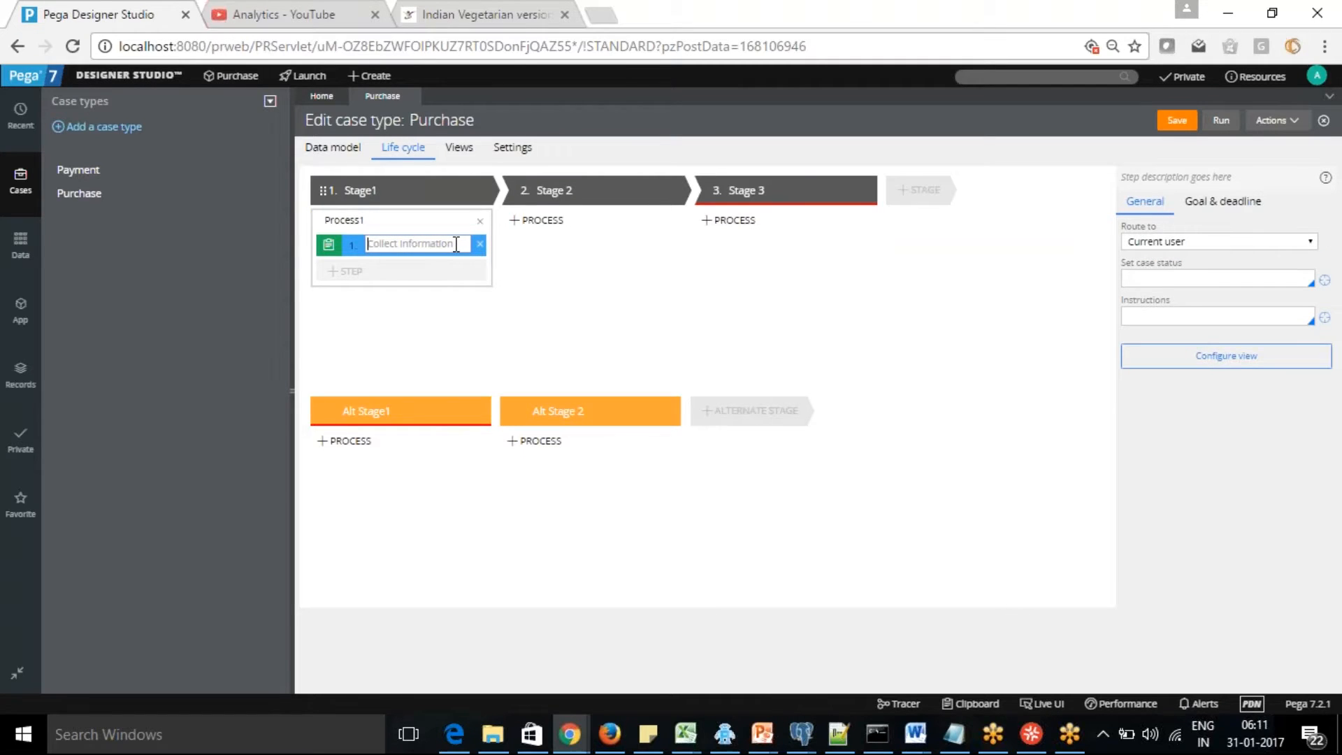
type("Ste")
key("BackSpace")
key("BackSpace")
key("BackSpace")
type("Do thi")
Add two more Collect information steps to Process1, named "Then do This" and "Validate".
left_click(350, 272)
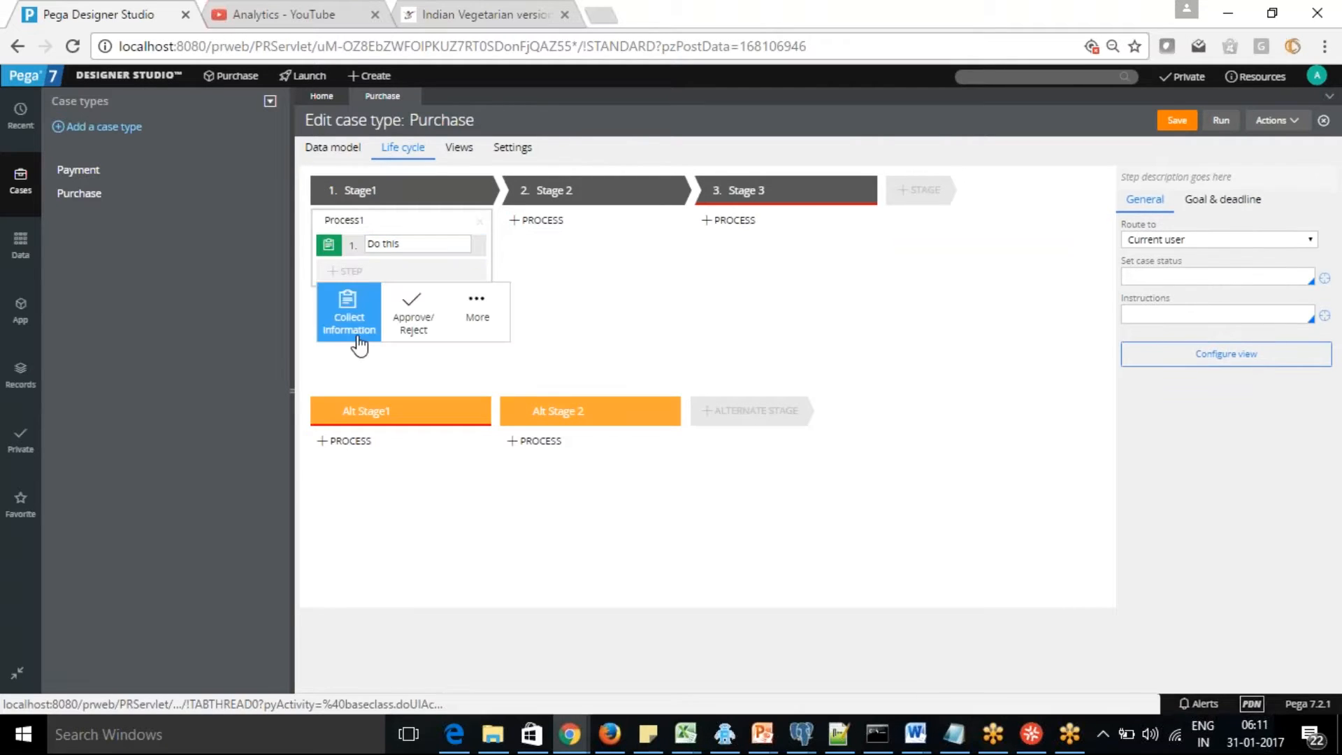
left_click(350, 308)
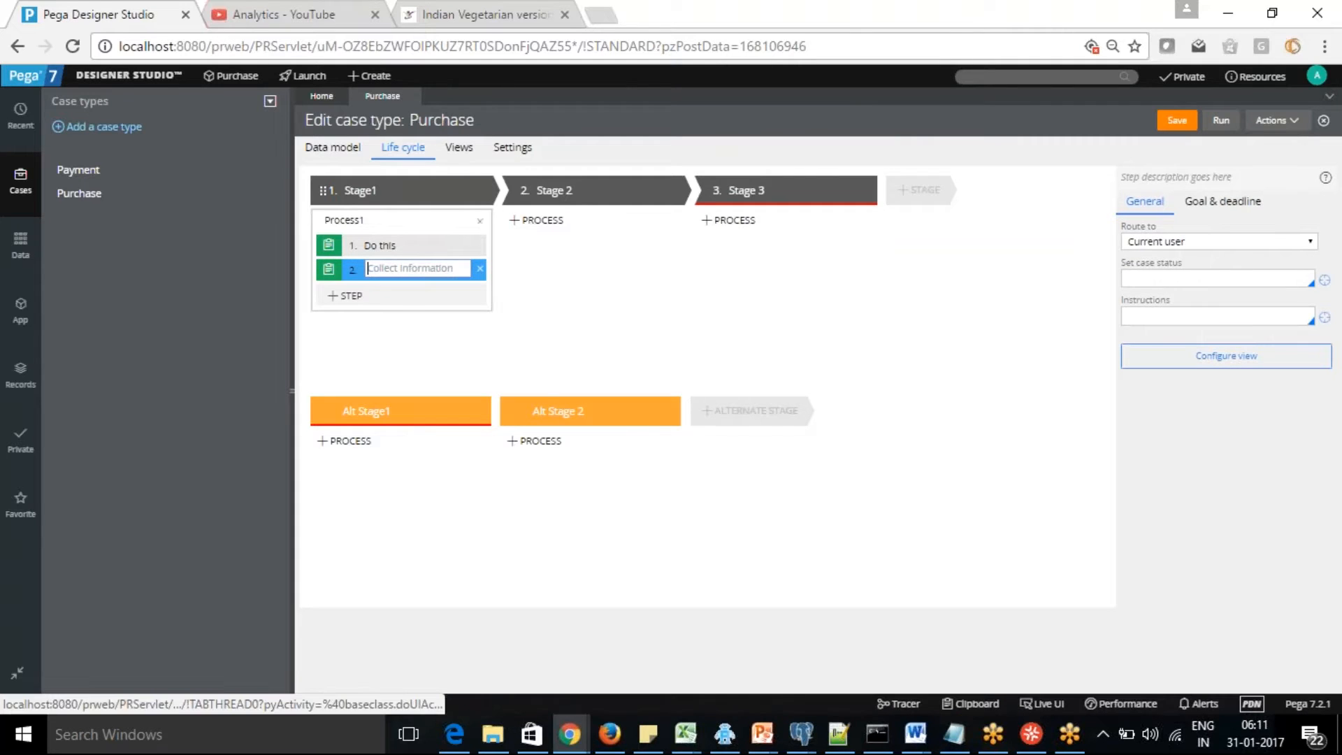
type("Then do ")
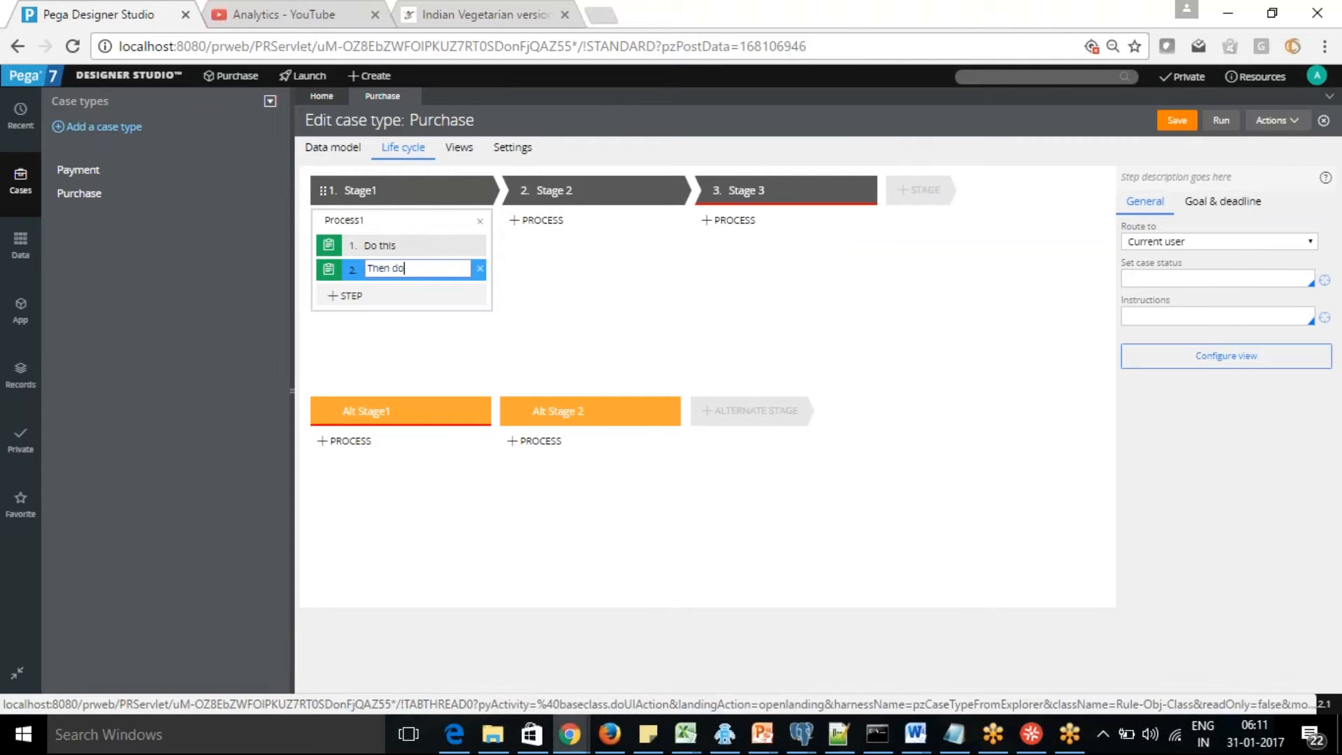
type("This")
left_click(347, 295)
left_click(349, 347)
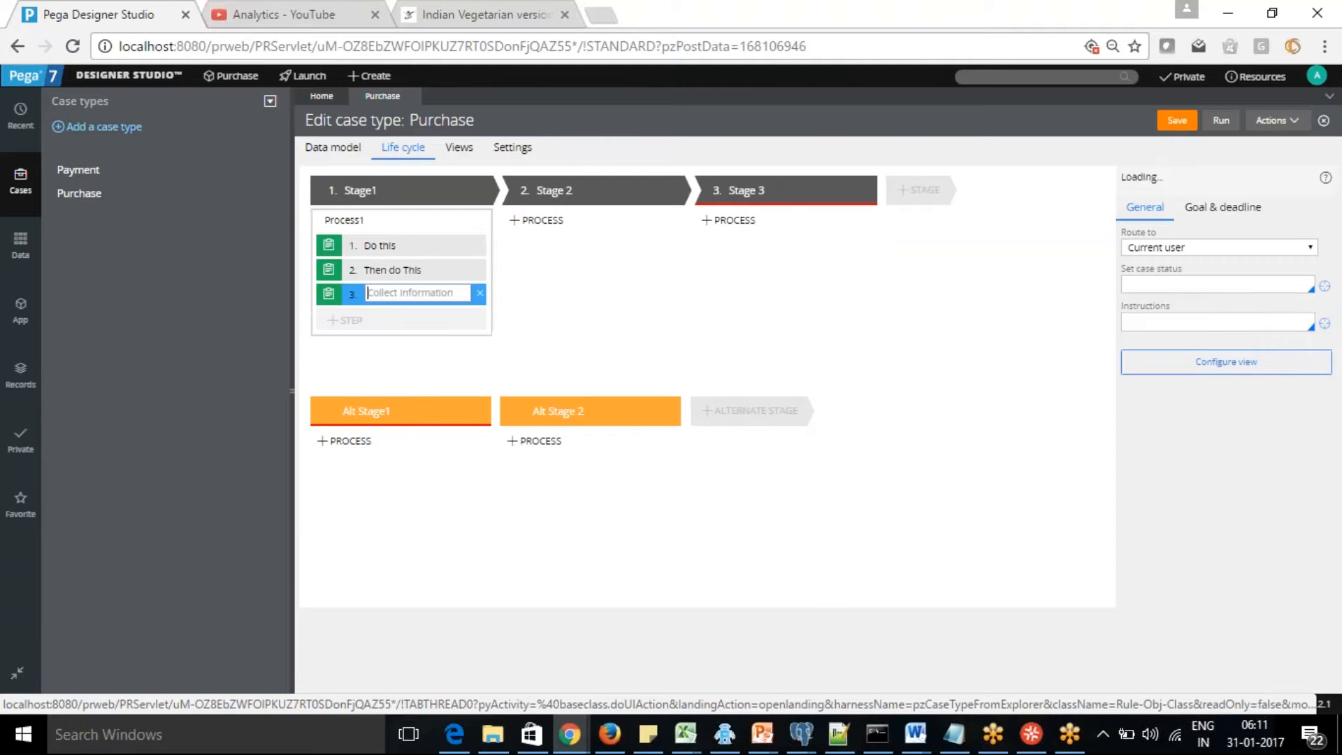
type("Validate")
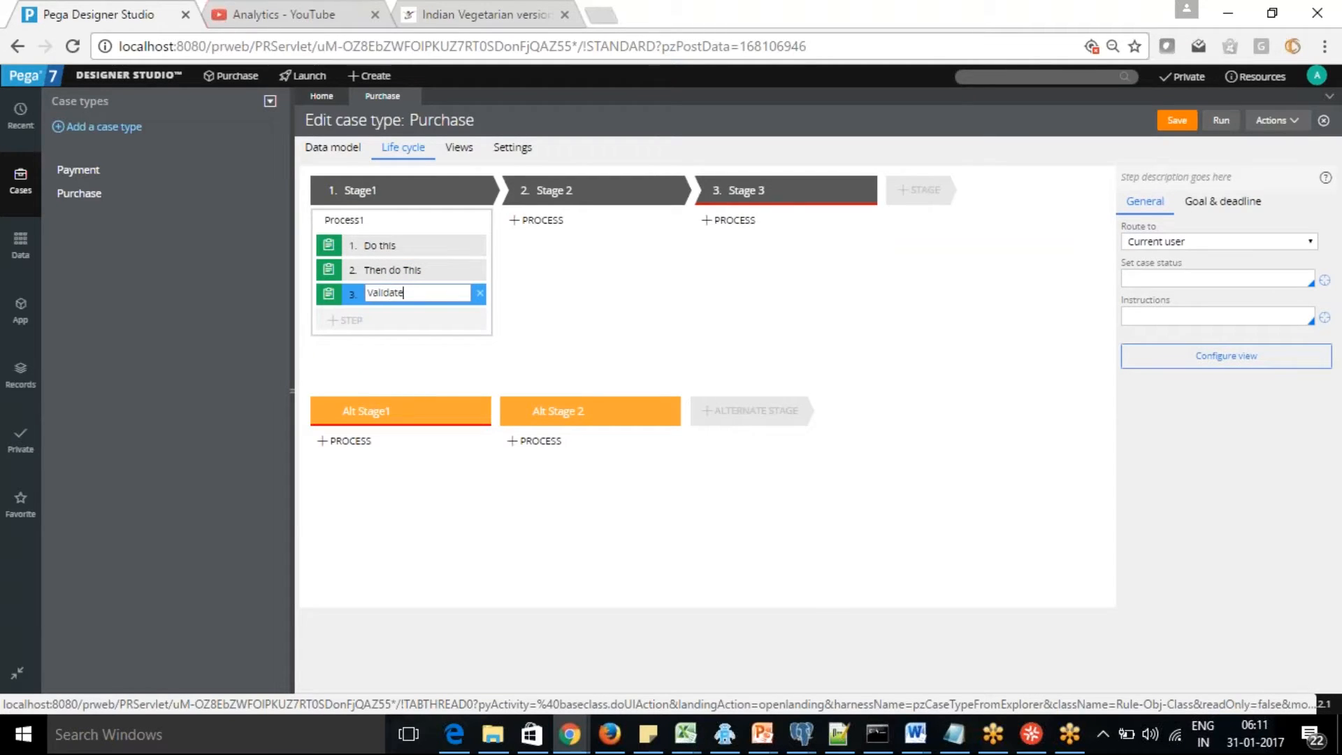
Add a fourth Collect information step named "Send for Approval" to Process1.
left_click(349, 321)
left_click(350, 361)
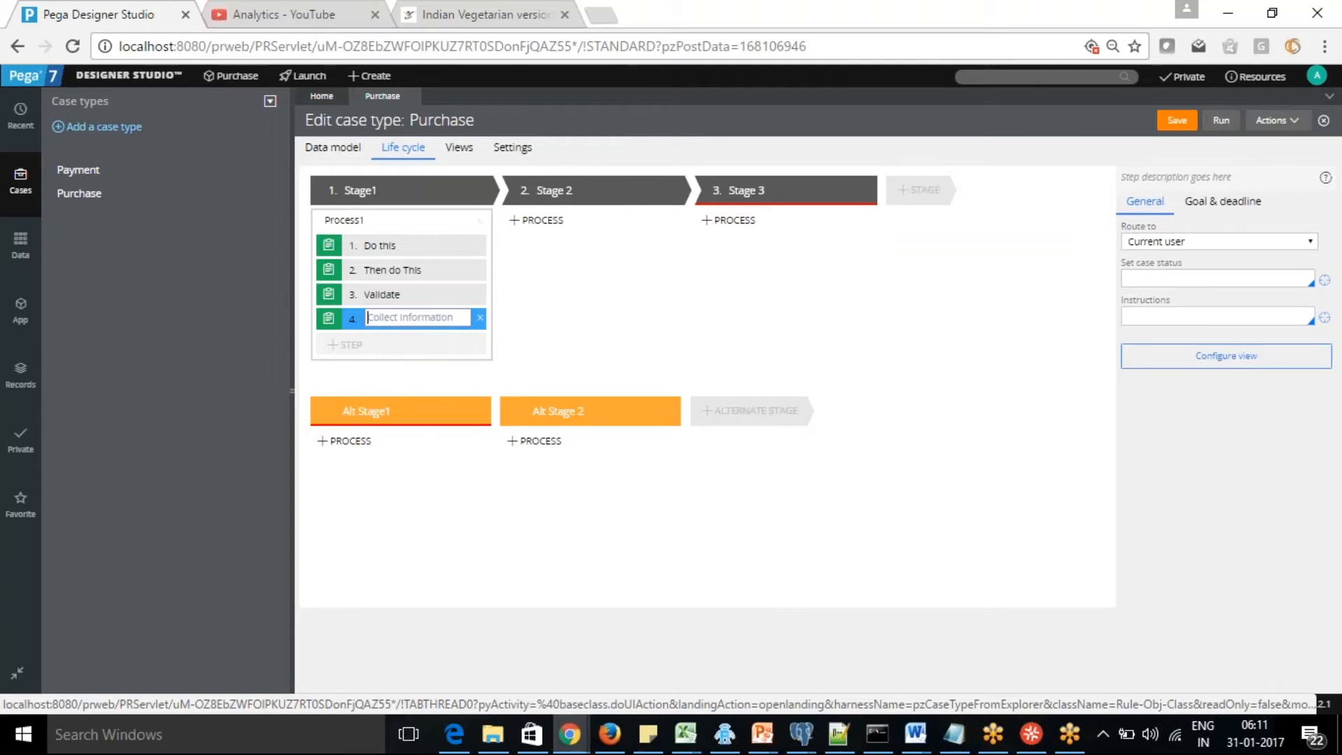
type("Eend Mai")
key("BackSpace")
type("for APpr")
key("BackSpace")
key("BackSpace")
key("BackSpace")
key("BackSpace")
key("BackSpace")
key("BackSpace")
type("pproval")
key("Tab")
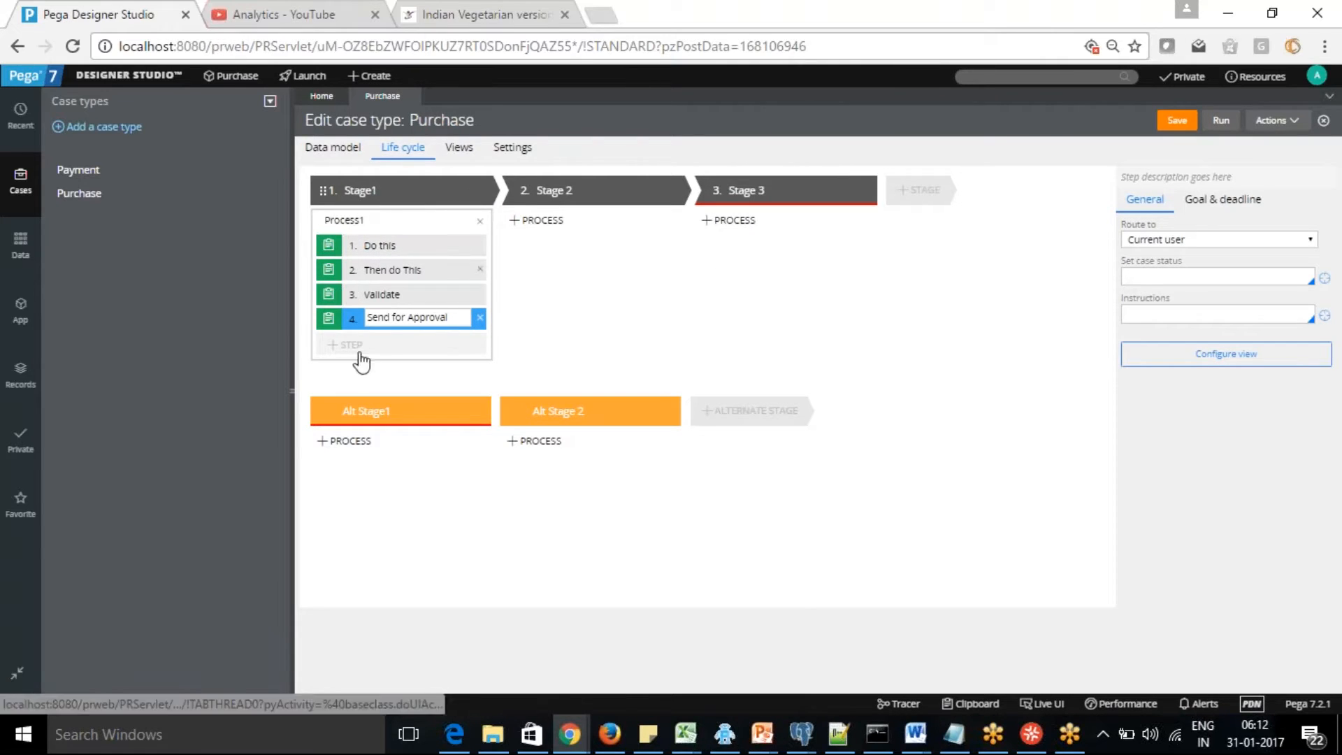
Add a second, sequential process named Process2 to Stage1.
left_click(480, 194)
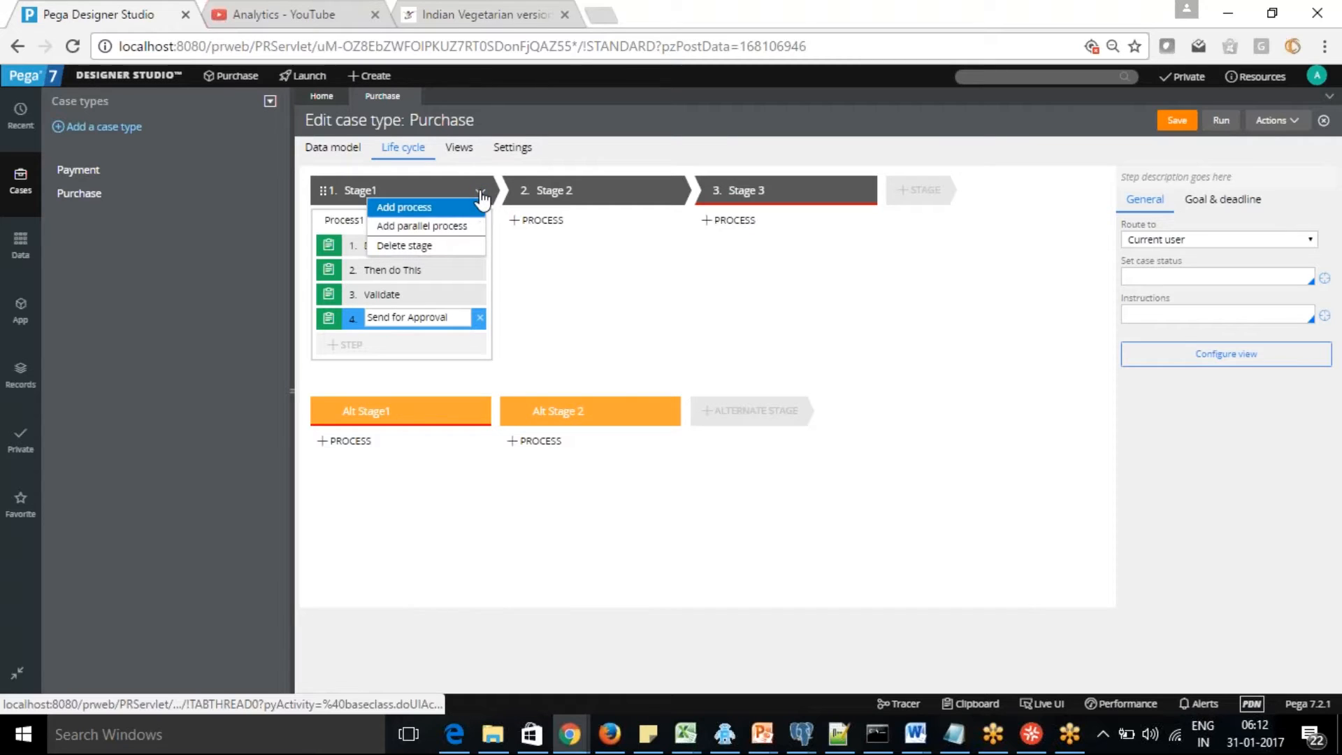
left_click(418, 208)
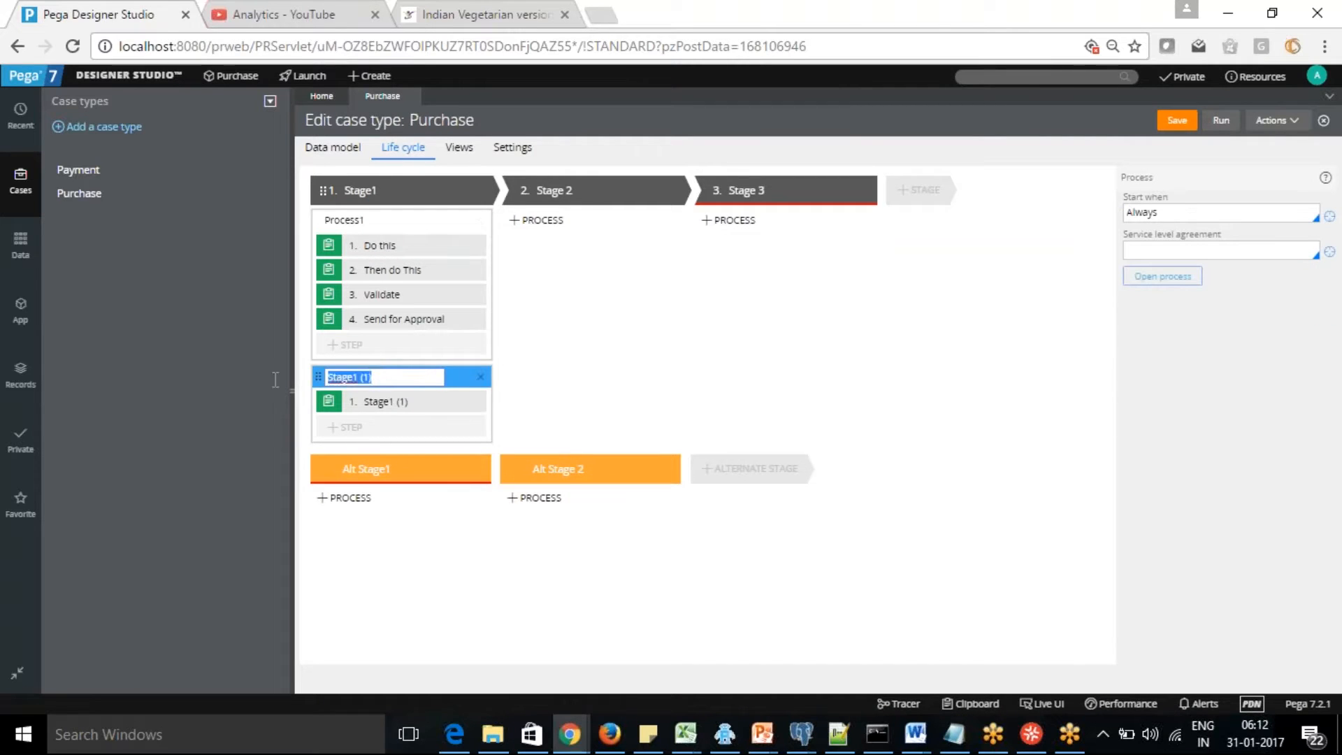
type("Process 2")
key("Left")
key("BackSpace")
Rename the first step of Process2 as "Do this".
left_click(428, 409)
left_click(427, 408)
type("DO th")
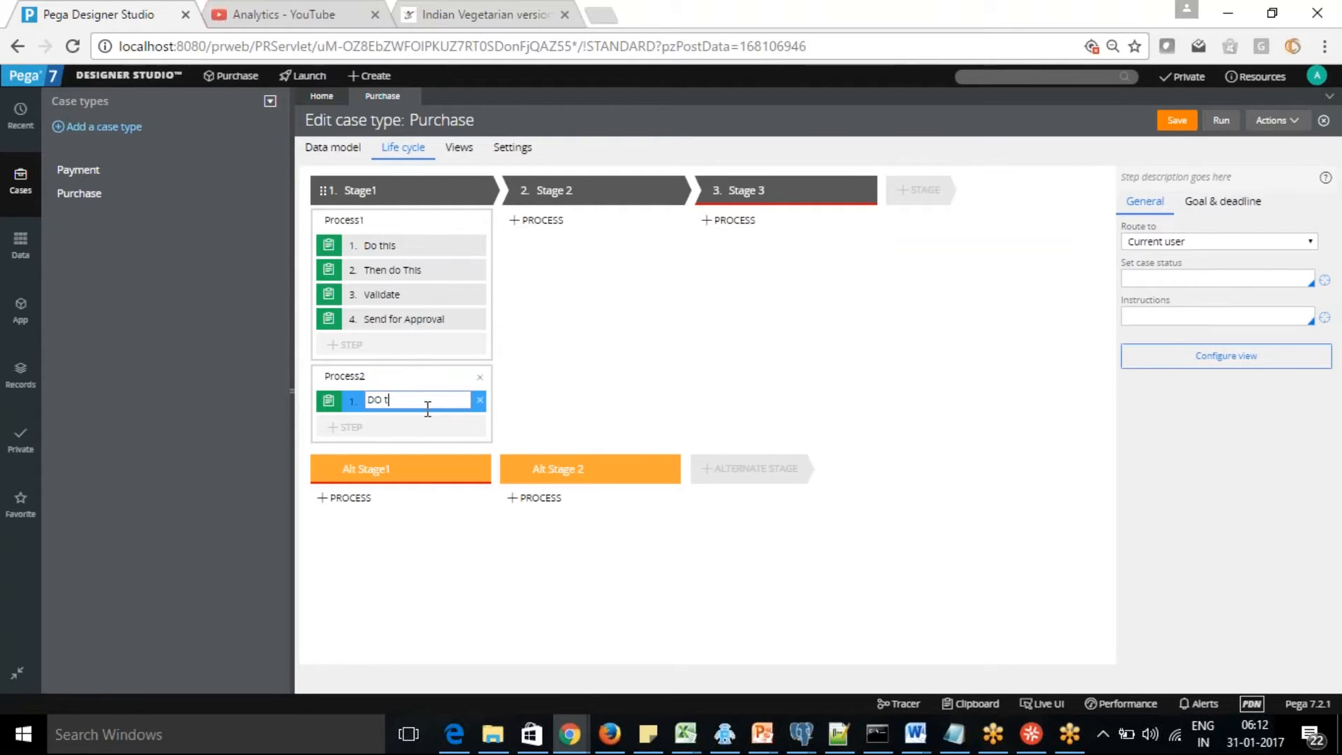
key("BackSpace")
key("BackSpace")
key("BackSpace")
key("BackSpace")
type("o this")
Add a second Collect information step named "then Do this" to Process2.
left_click(348, 427)
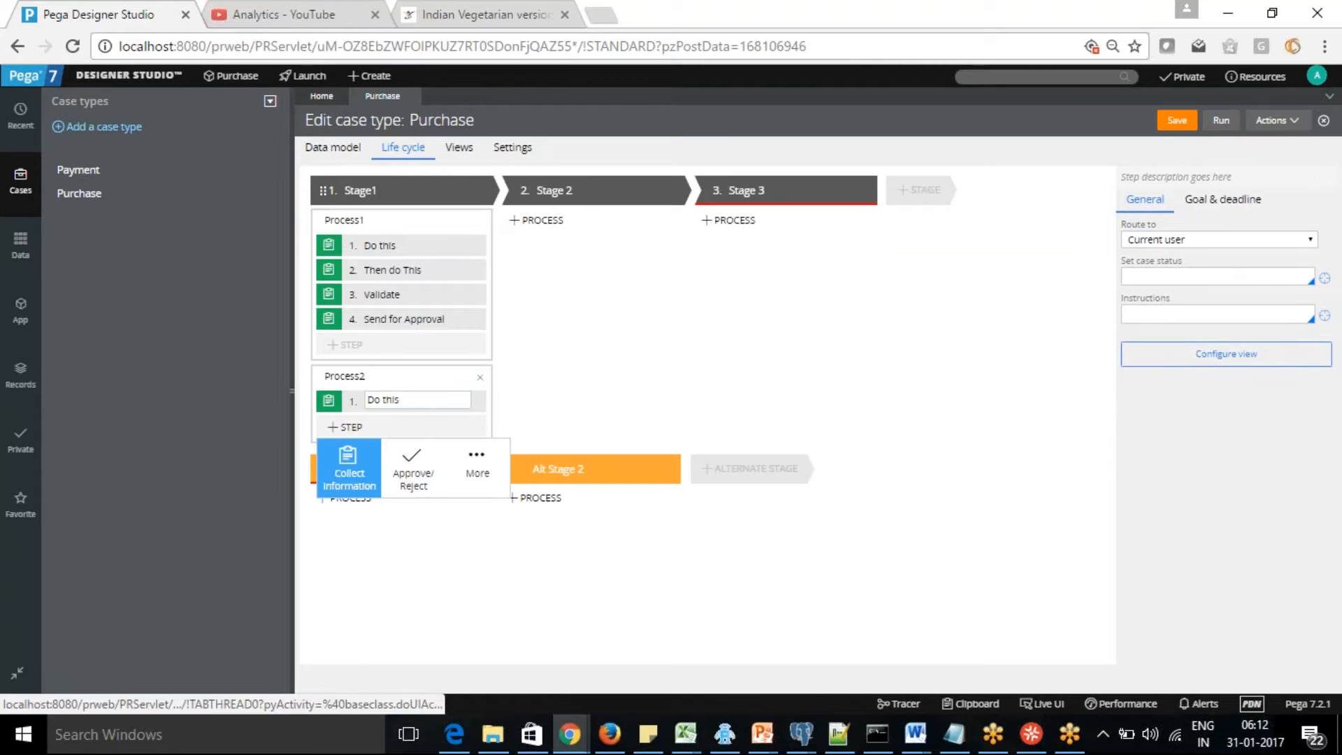
left_click(355, 463)
type("then Do")
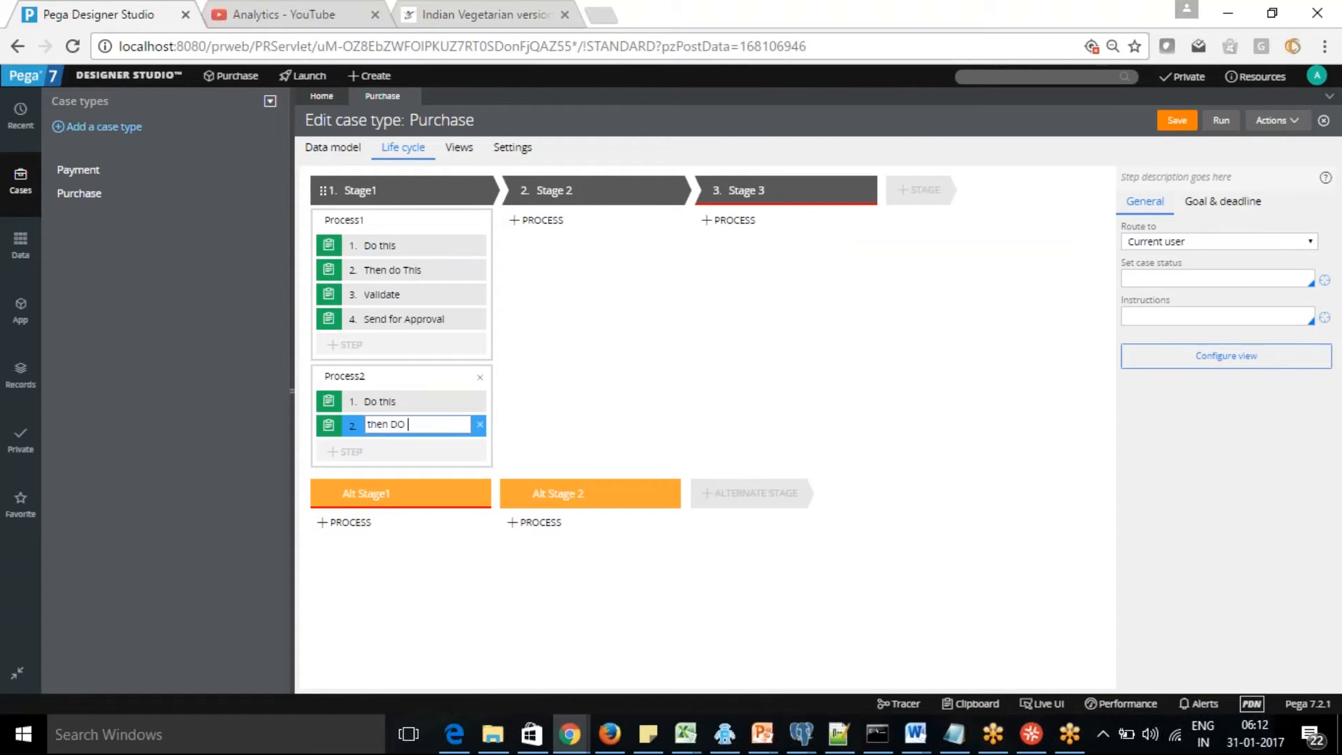
type(" this")
key("Tab")
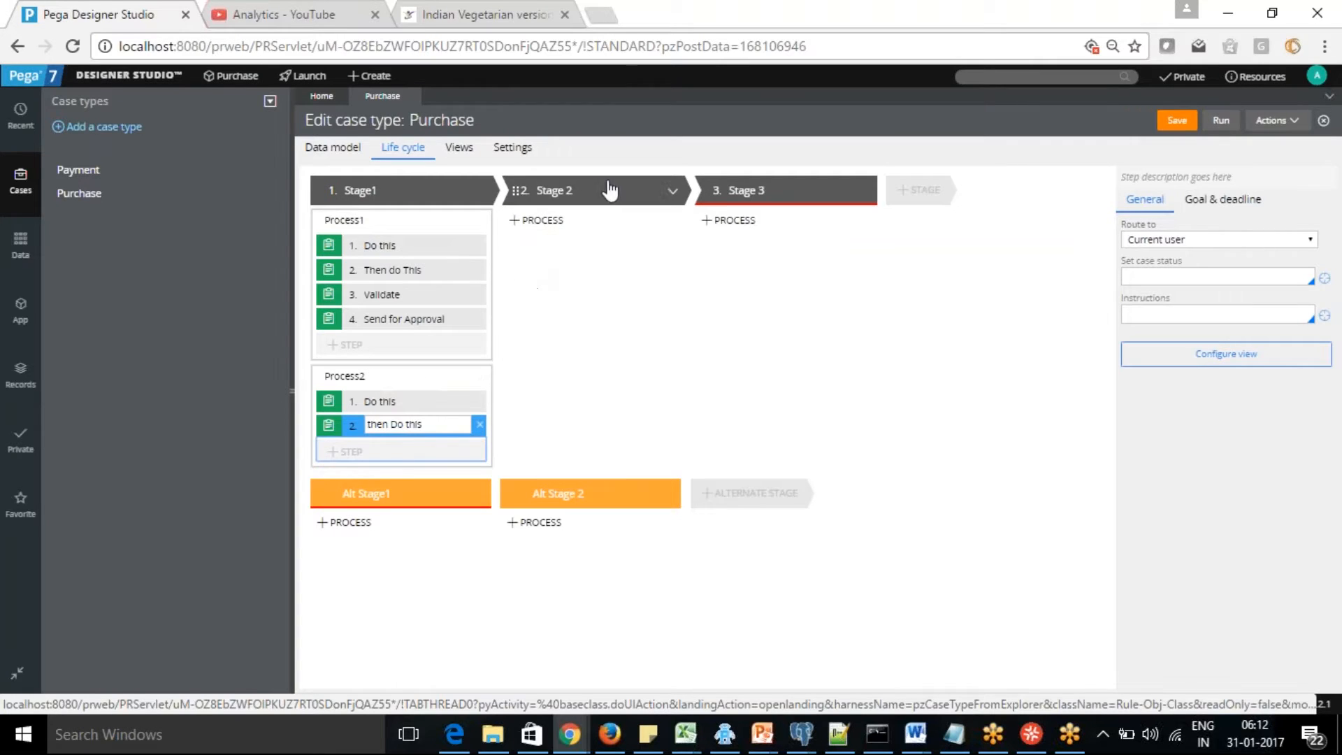
Add a process to Stage 2 and name it Stage2.
left_click(673, 191)
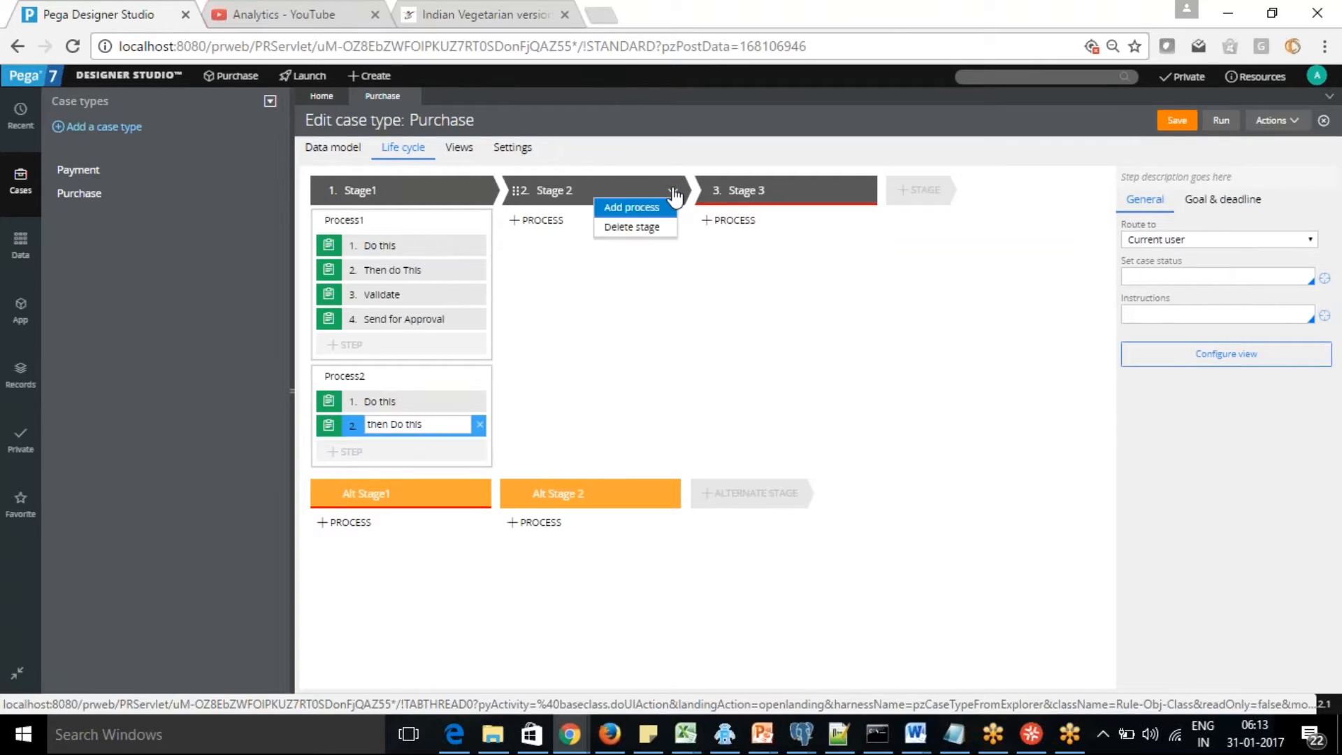
left_click(641, 208)
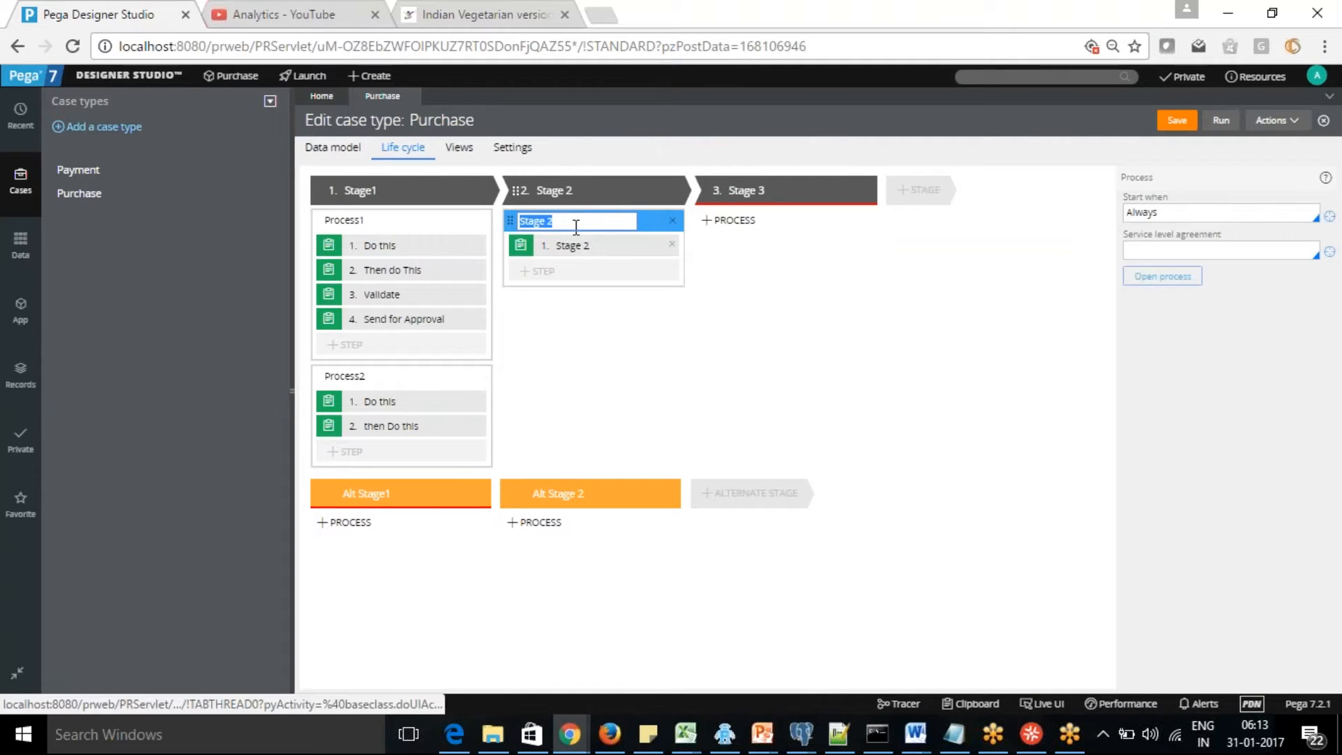
left_click(550, 221)
key("BackSpace")
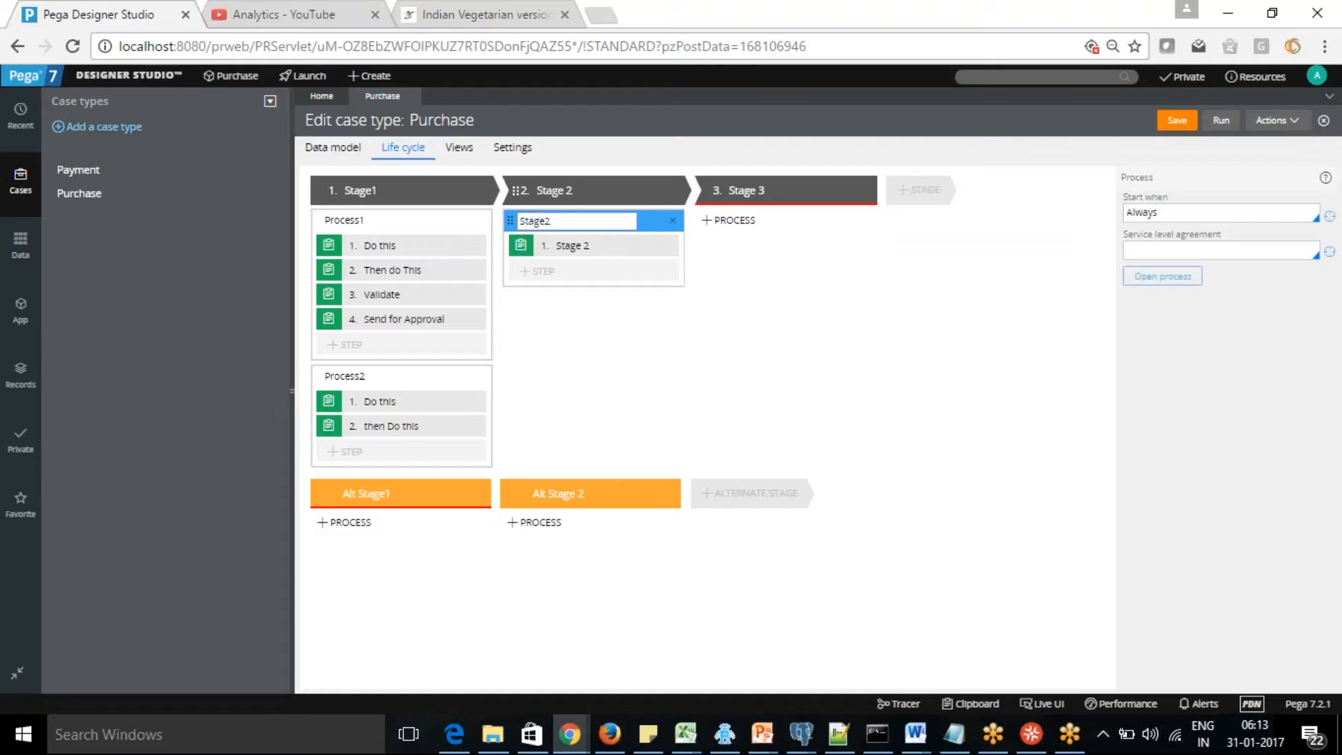
Add a parallel process named Stage2Process2 to Stage 2 and rename its step as "Do this".
left_click(673, 195)
left_click(633, 225)
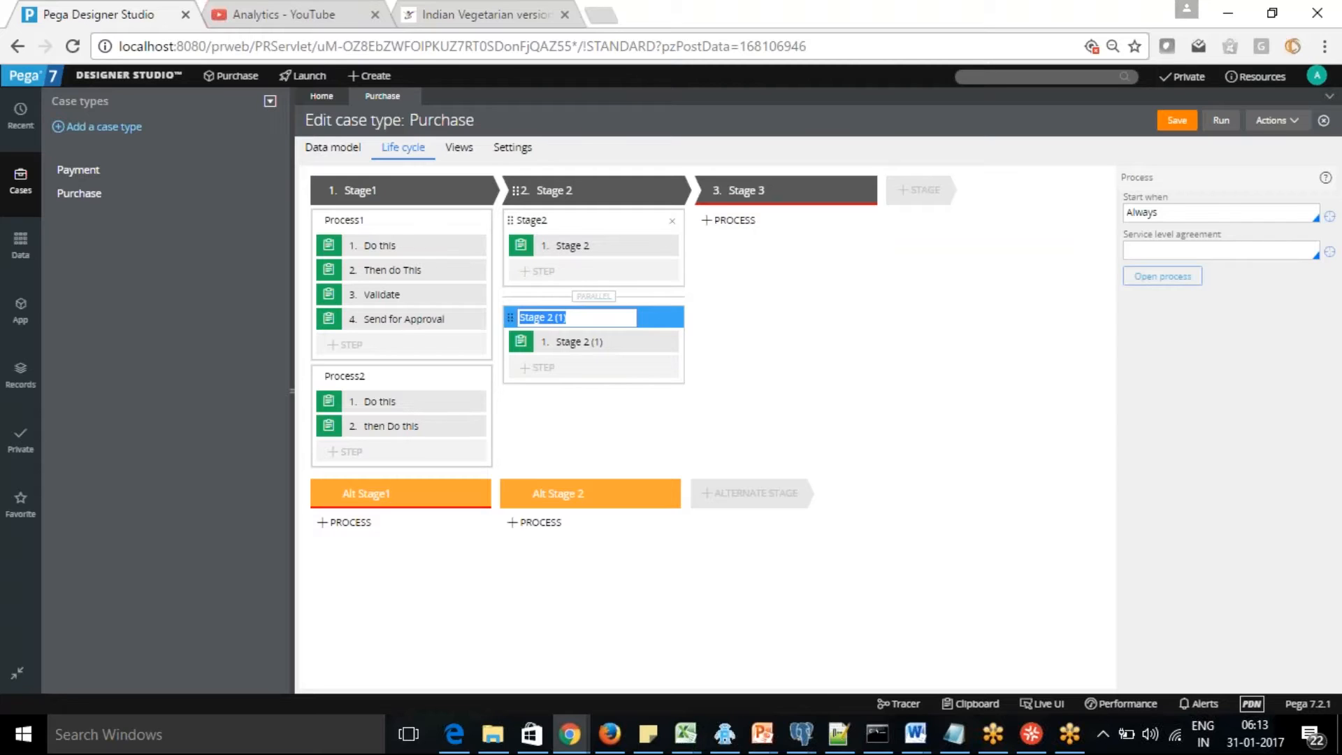
type("Stage")
key("BackSpace")
key("BackSpace")
type("ge2Process2")
left_click(607, 342)
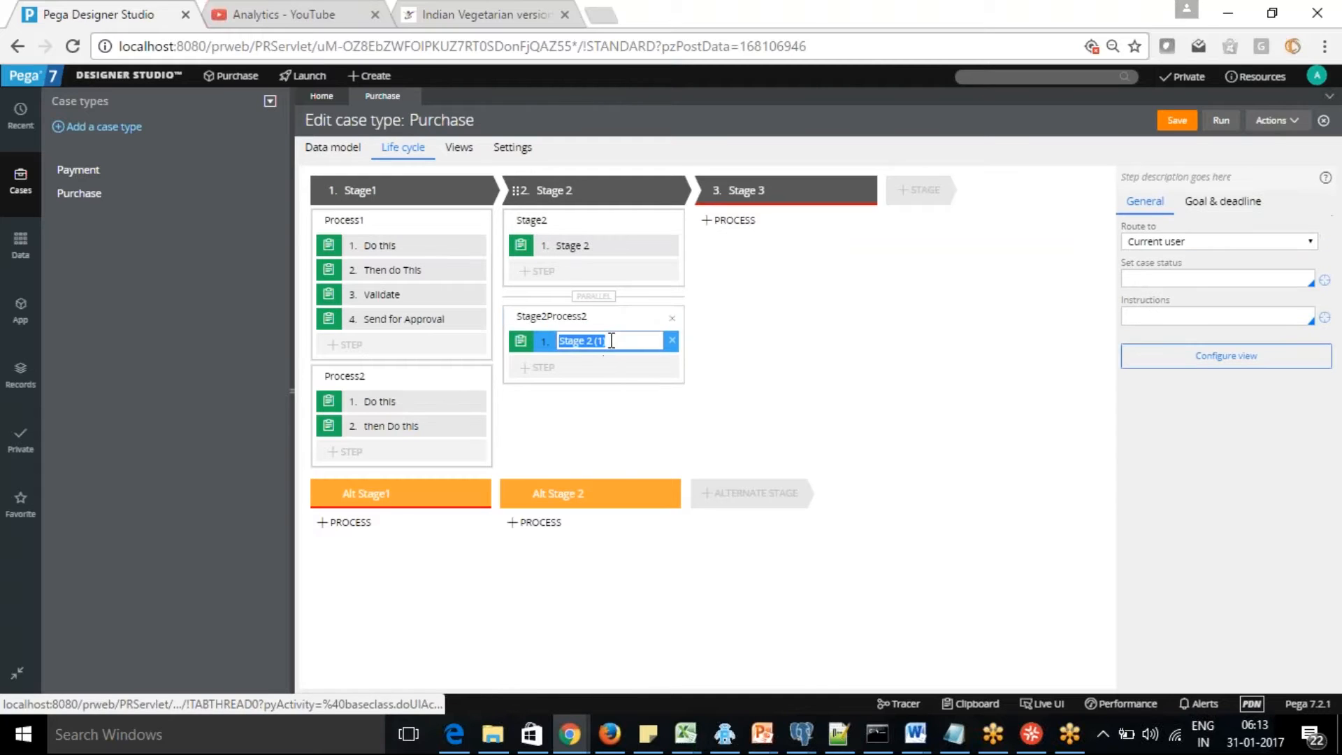
type("Do this")
key("Tab")
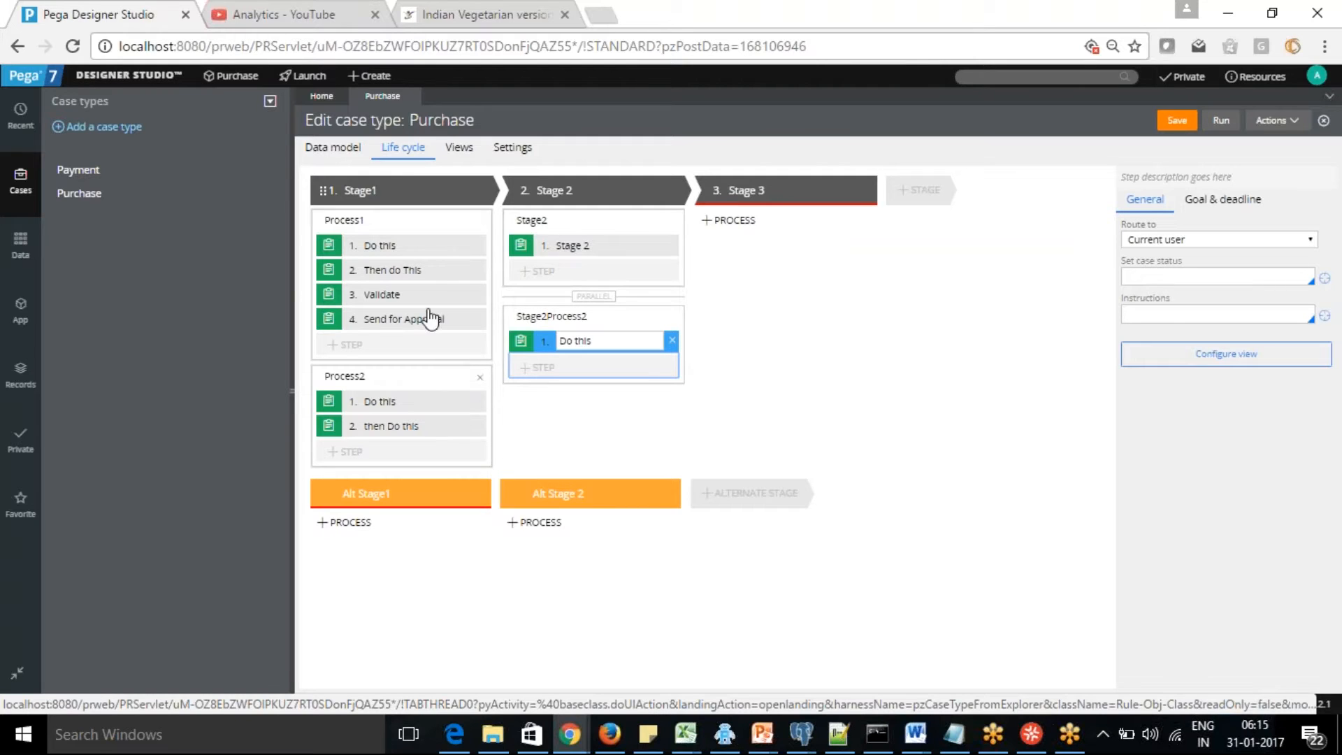
Examine the start condition and service level settings of Process1, and the routing, status and instruction settings of its first step.
left_click(384, 221)
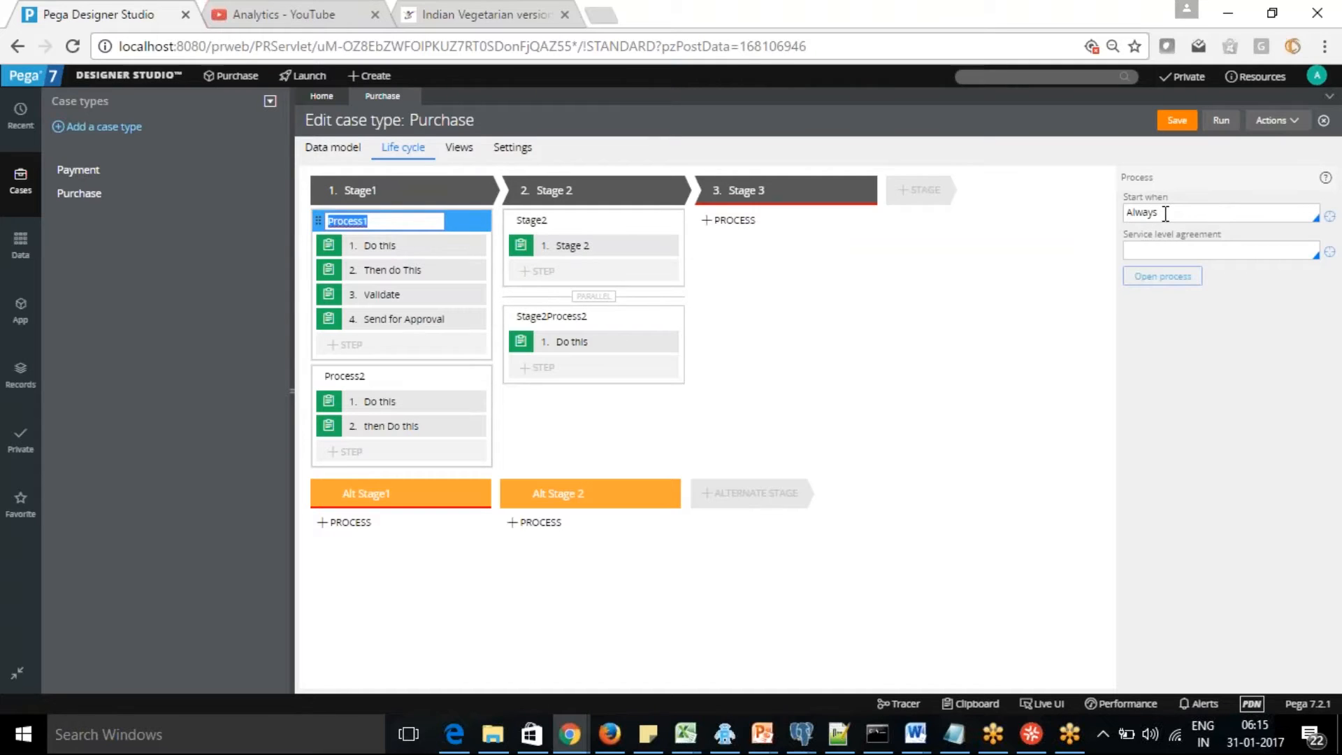
left_click(1182, 249)
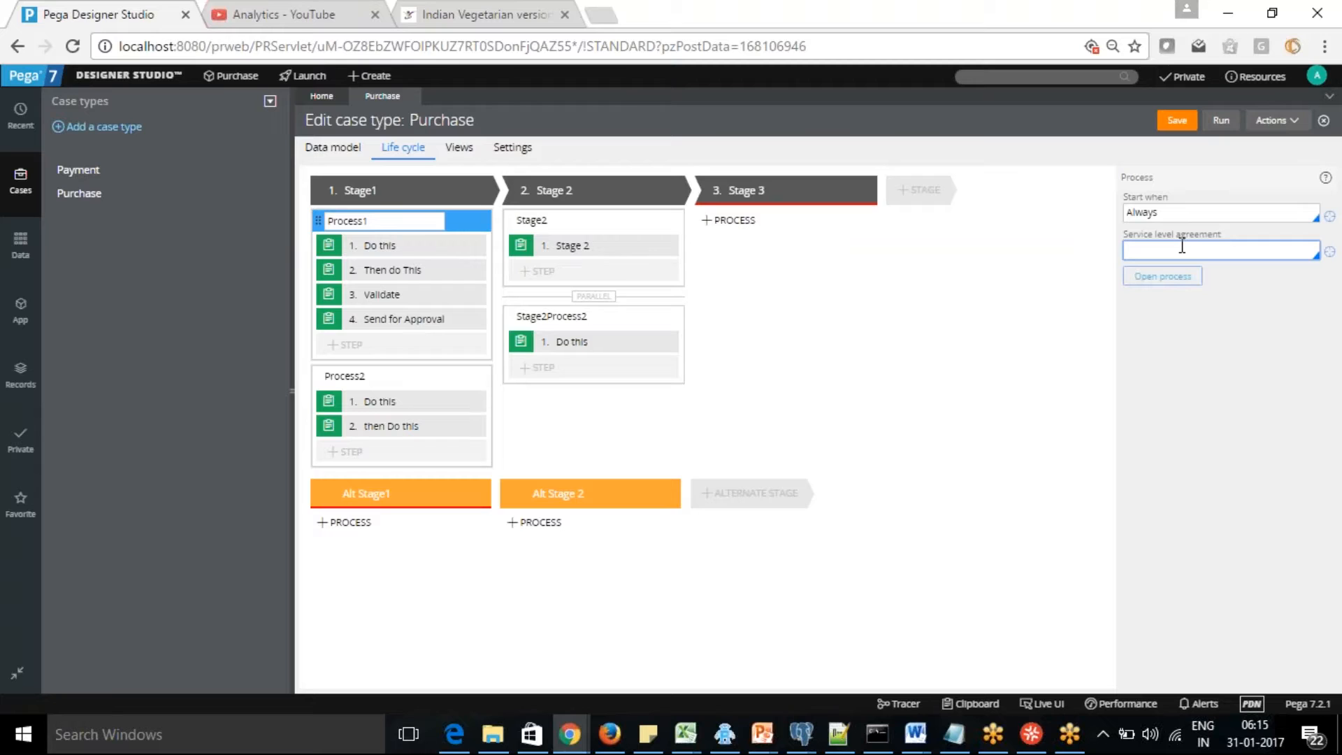
left_click(1204, 397)
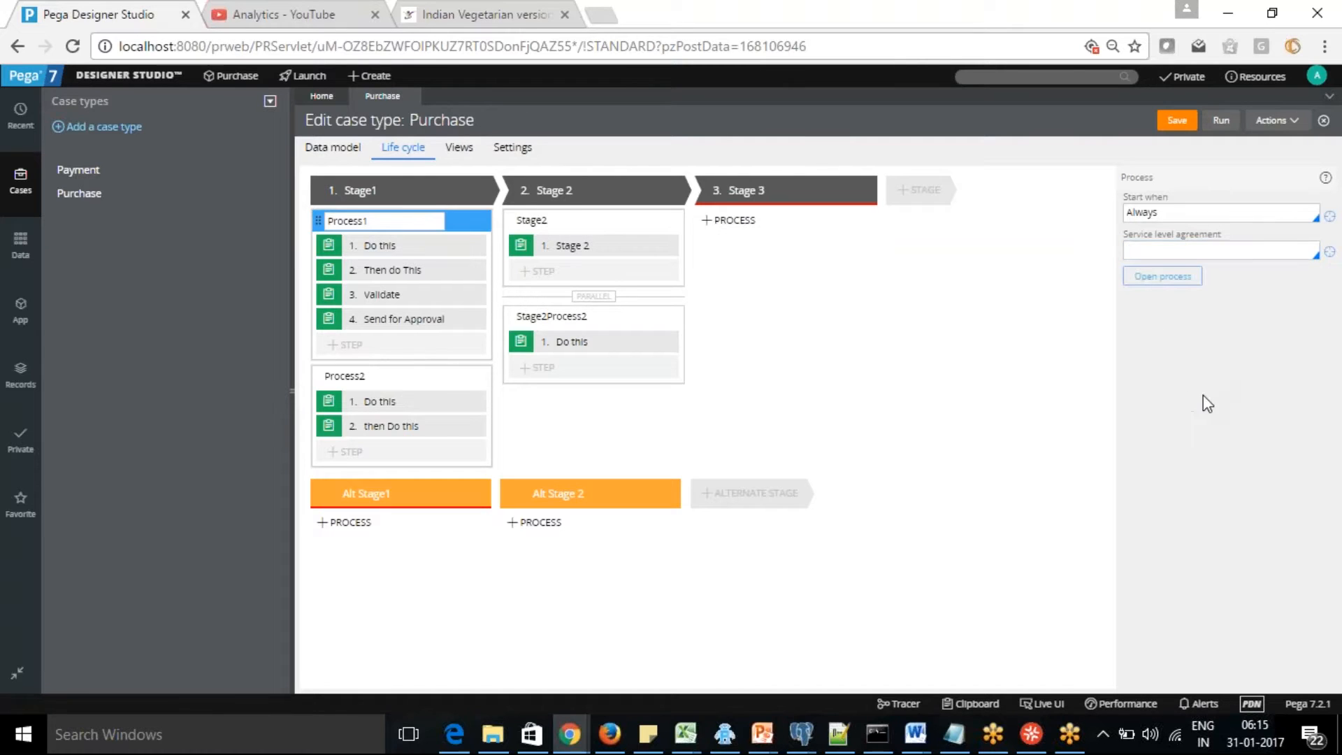
left_click(389, 252)
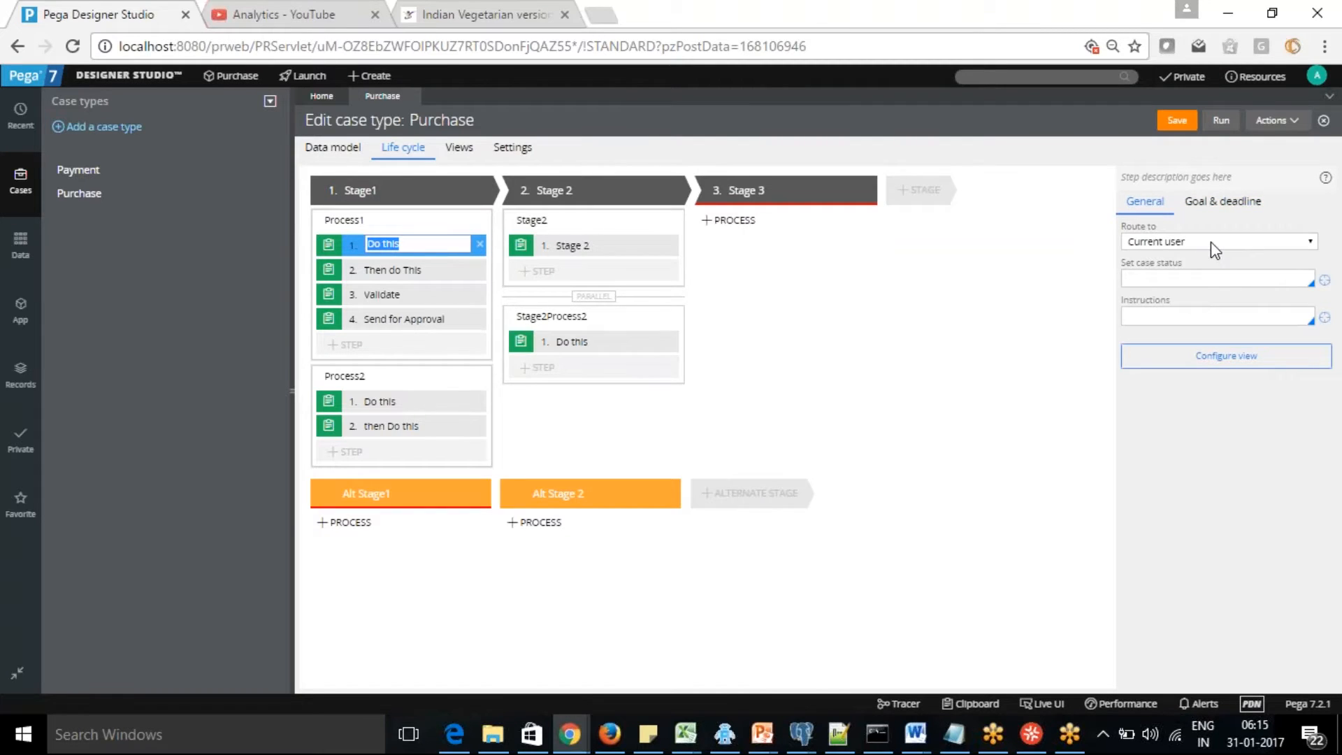
left_click(1197, 277)
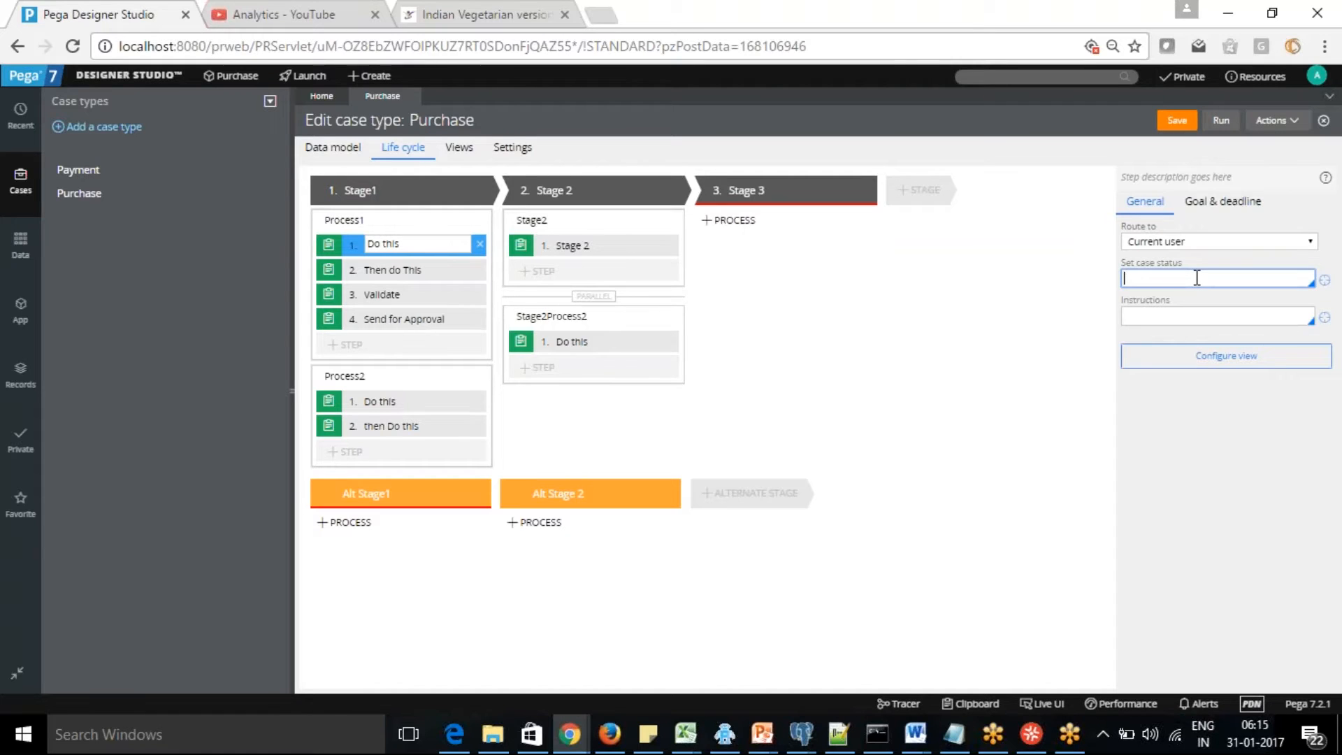
left_click(1153, 309)
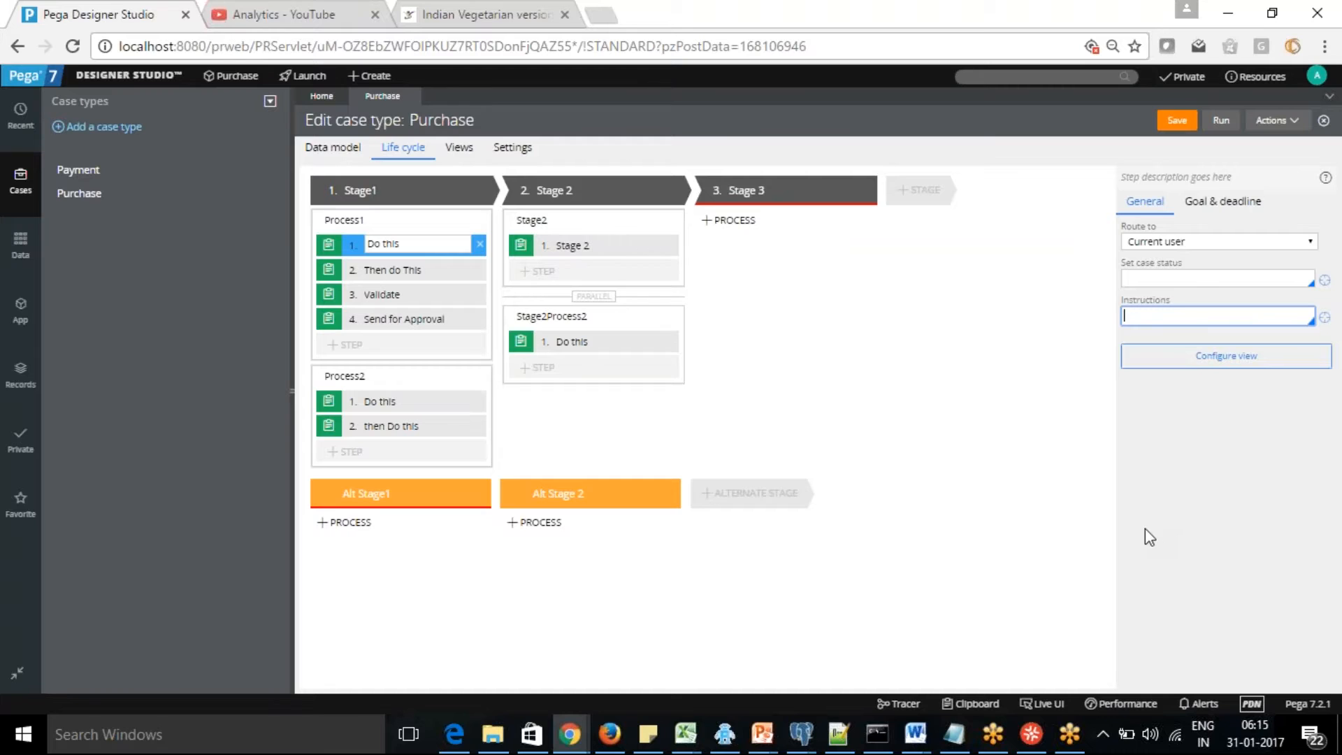
Add the existing Payment case type as a child of the Purchase case type.
left_click(536, 522)
left_click(79, 196)
right_click(79, 201)
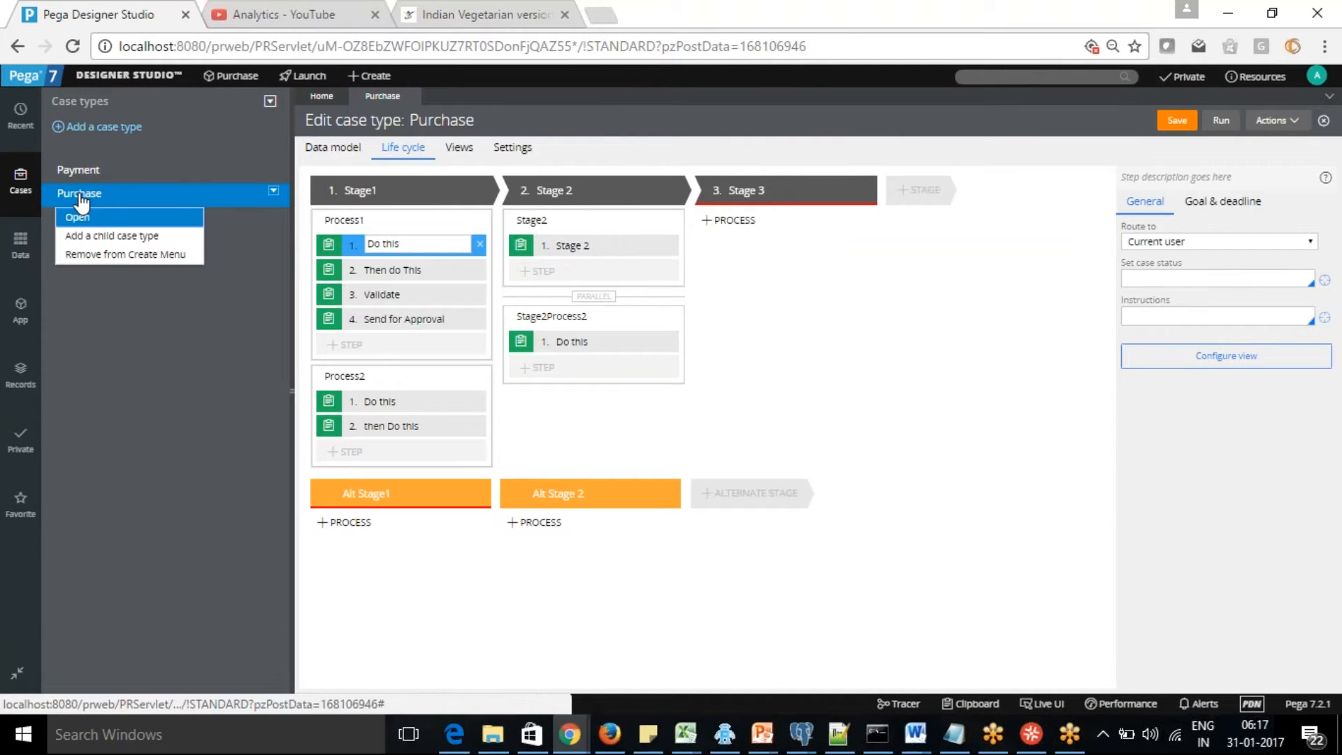
left_click(133, 239)
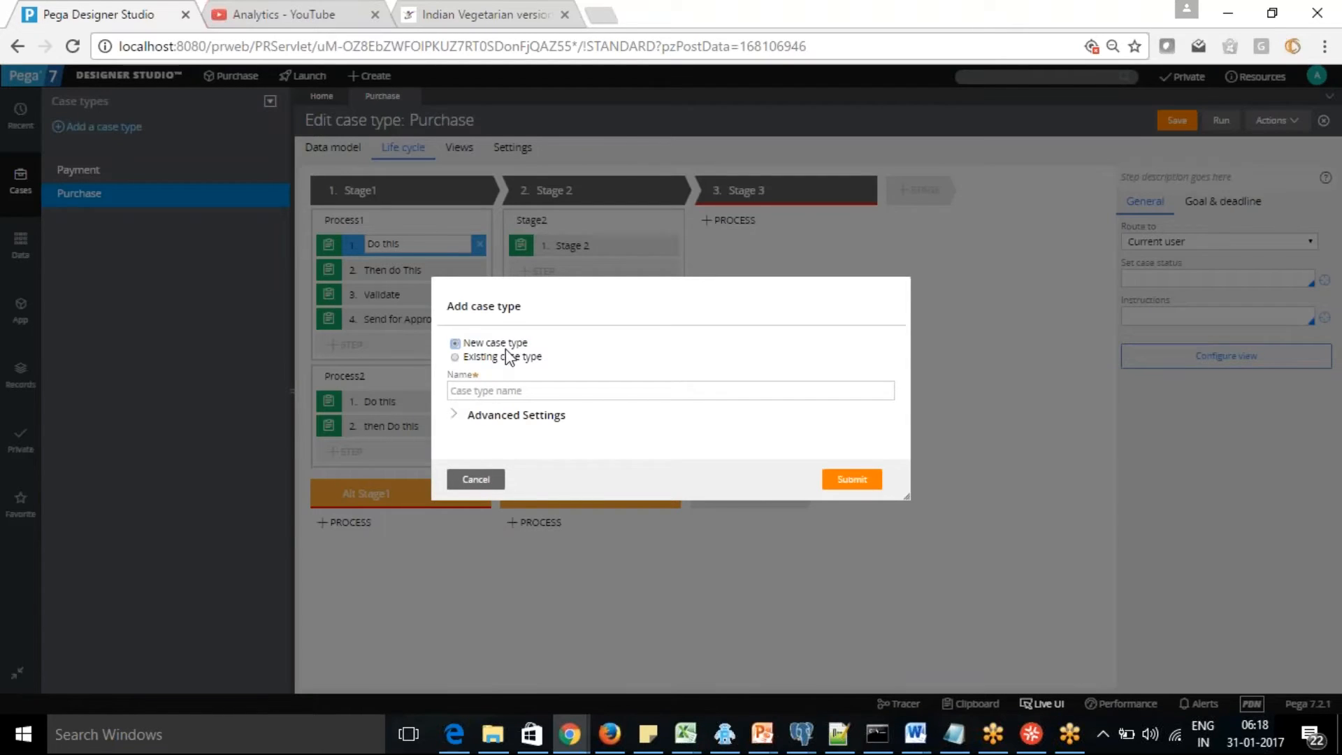
left_click(455, 357)
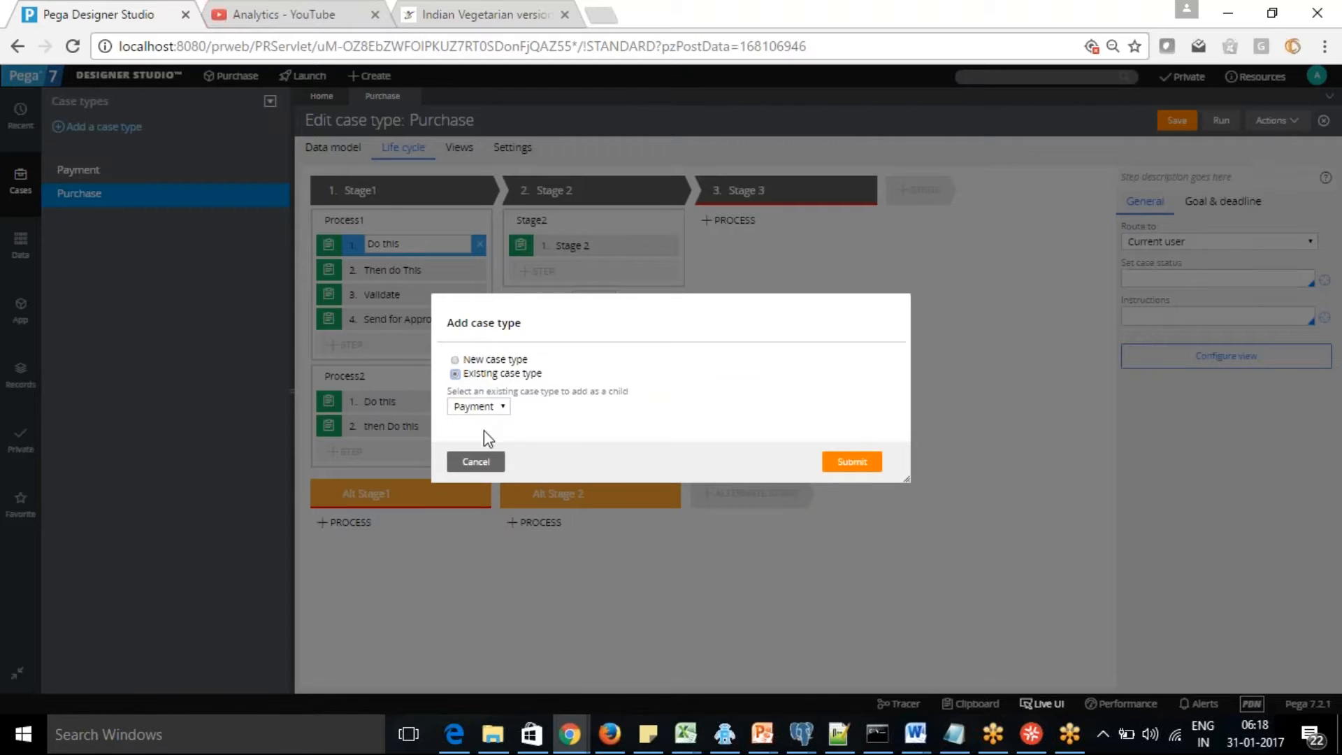
left_click(506, 404)
left_click(505, 404)
left_click(853, 463)
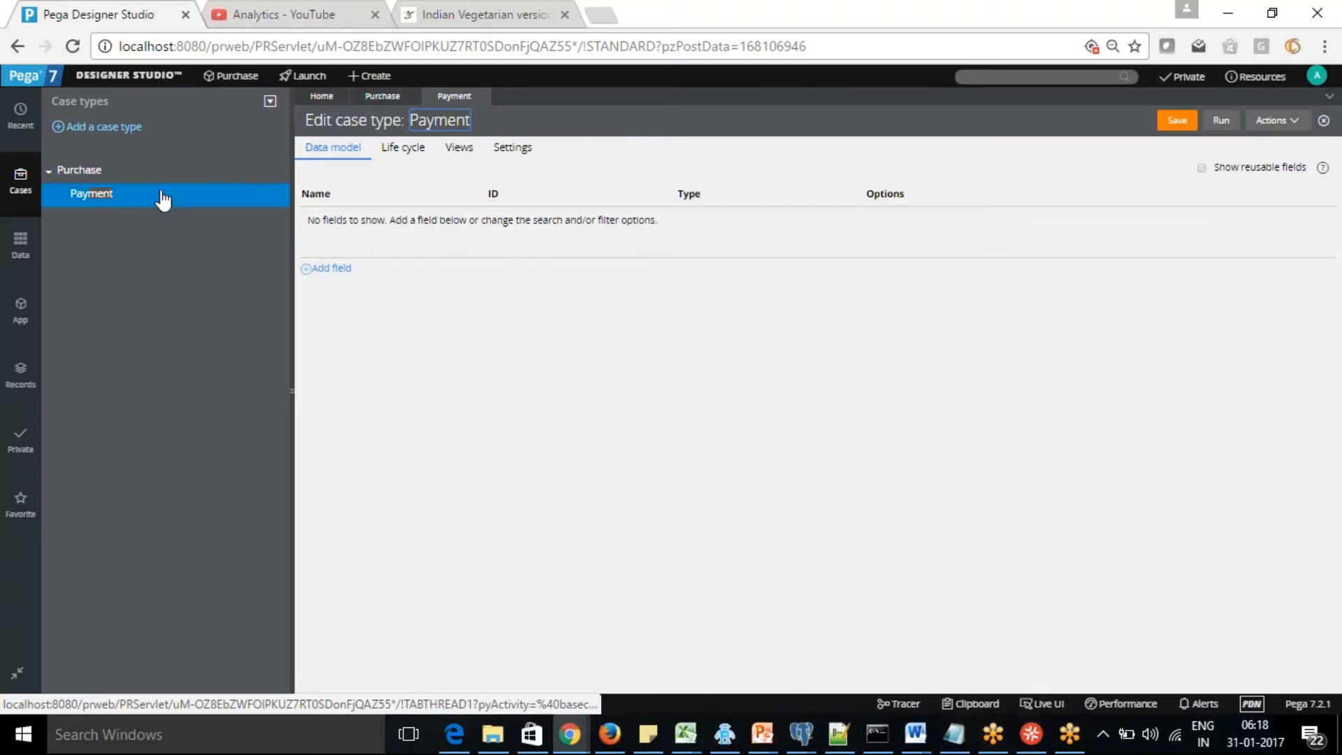
Examine the Purchase case type's settings list and its general settings, including urgency, offline mode and geolocation tracking.
left_click(383, 95)
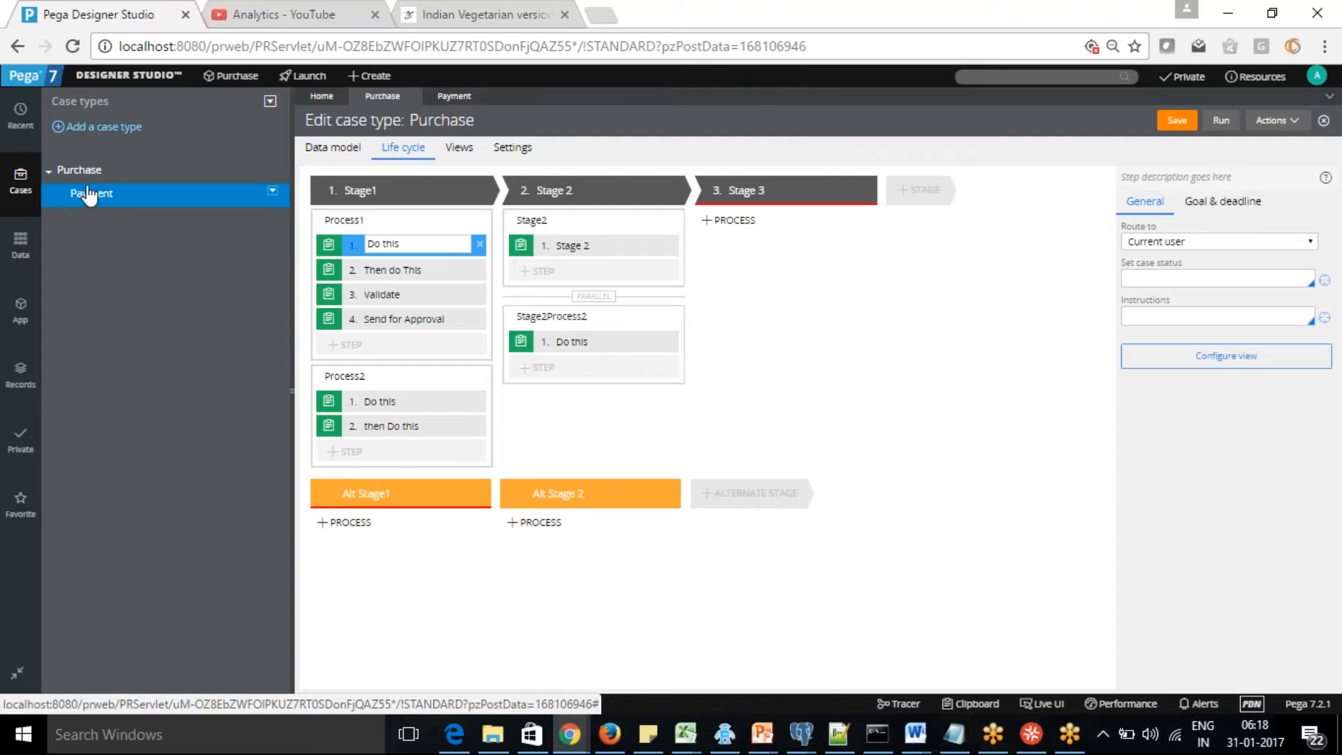
left_click(513, 147)
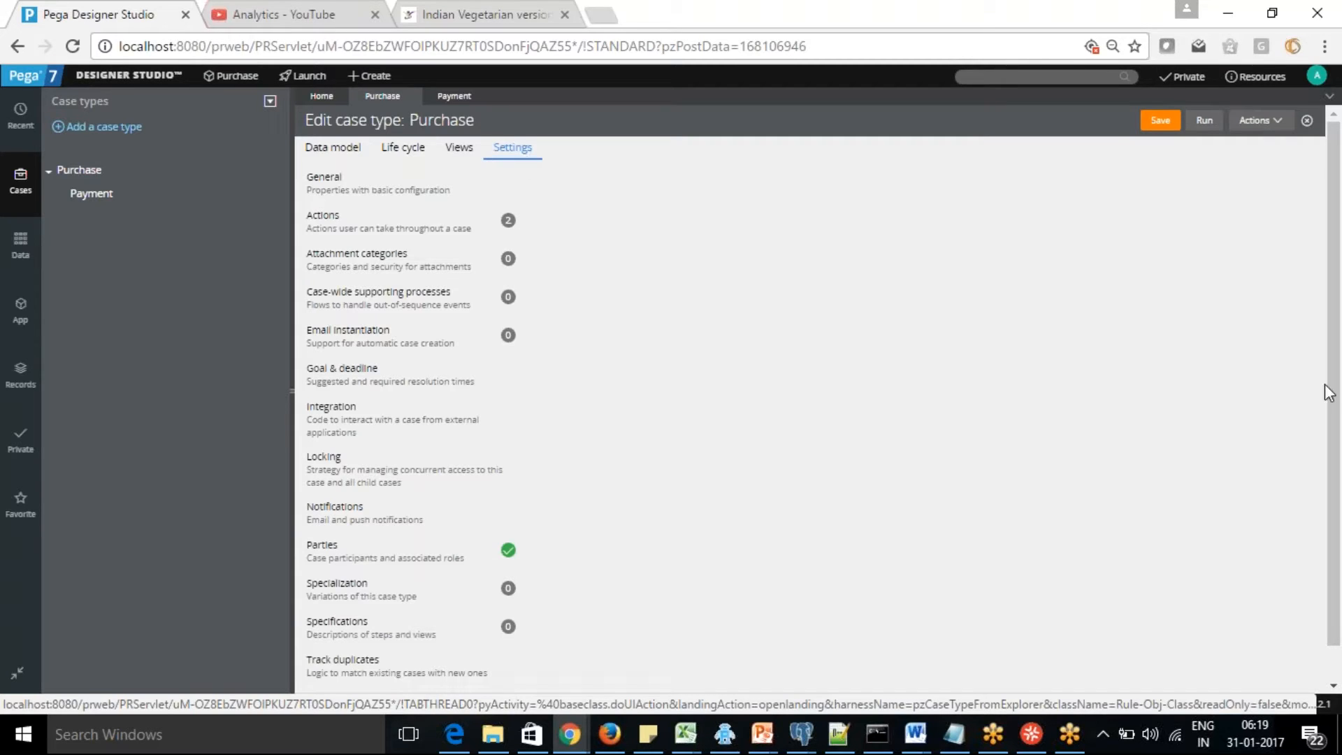
left_click_drag(1337, 377, 1339, 493)
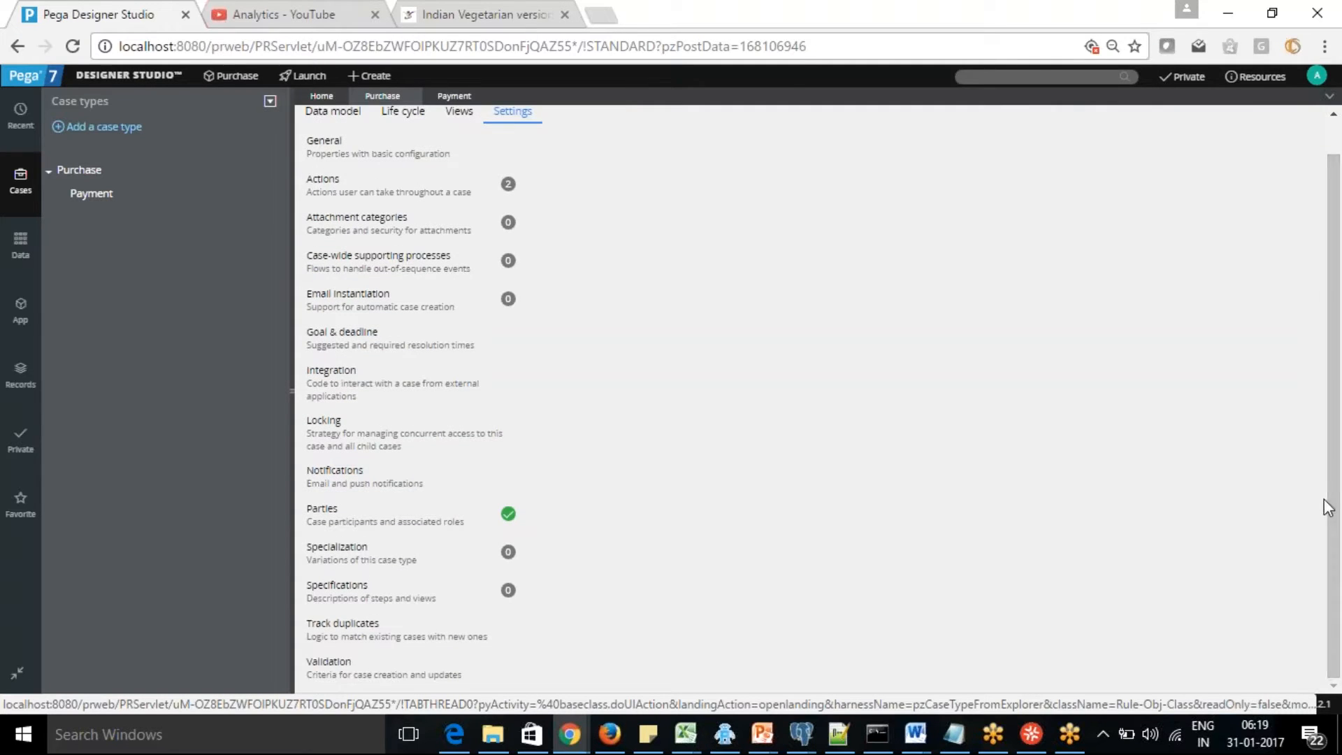
scroll(1335, 505, "up", 1)
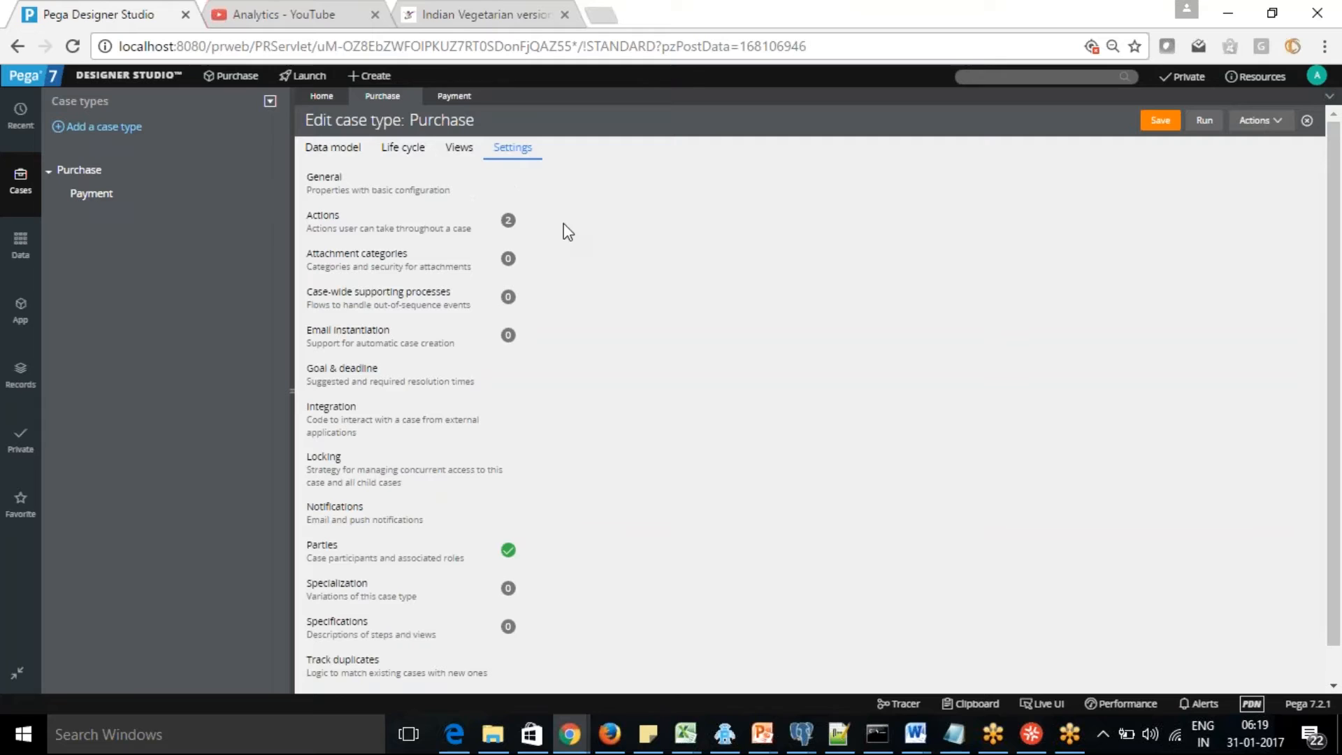
left_click(337, 193)
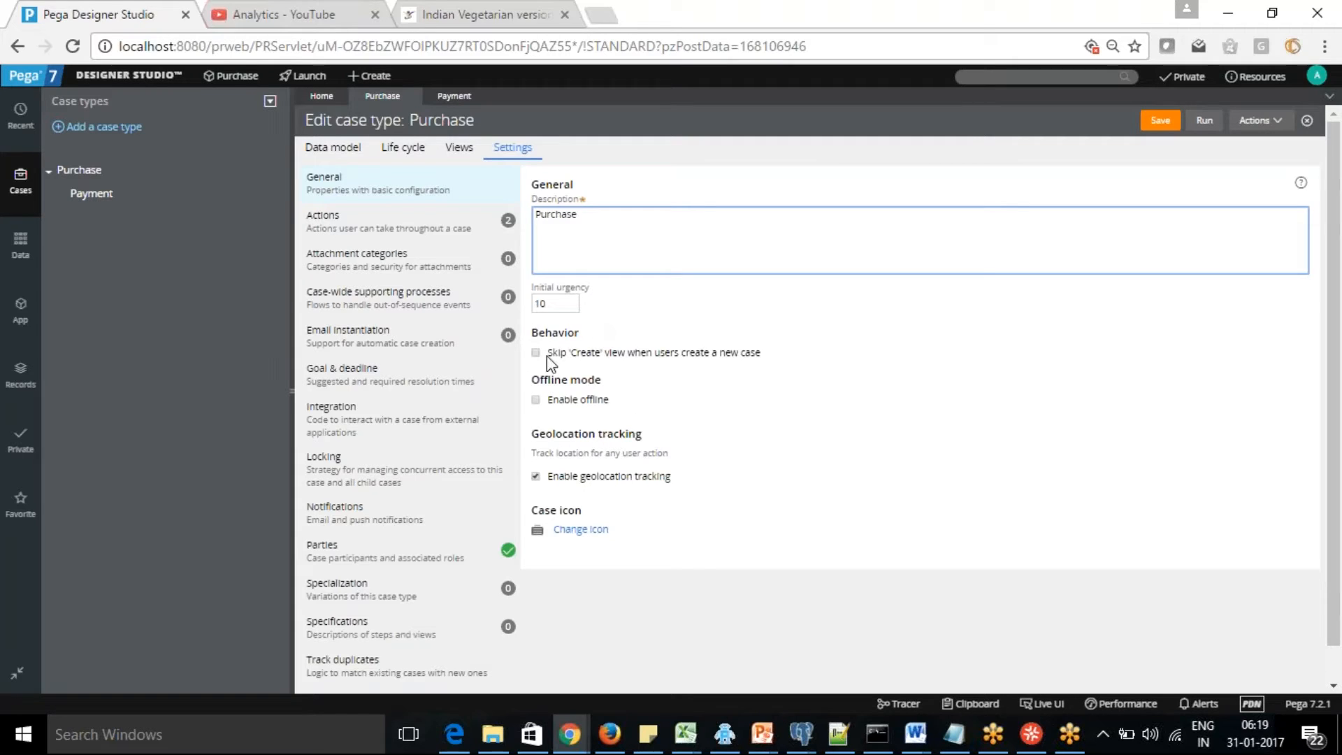
left_click(597, 280)
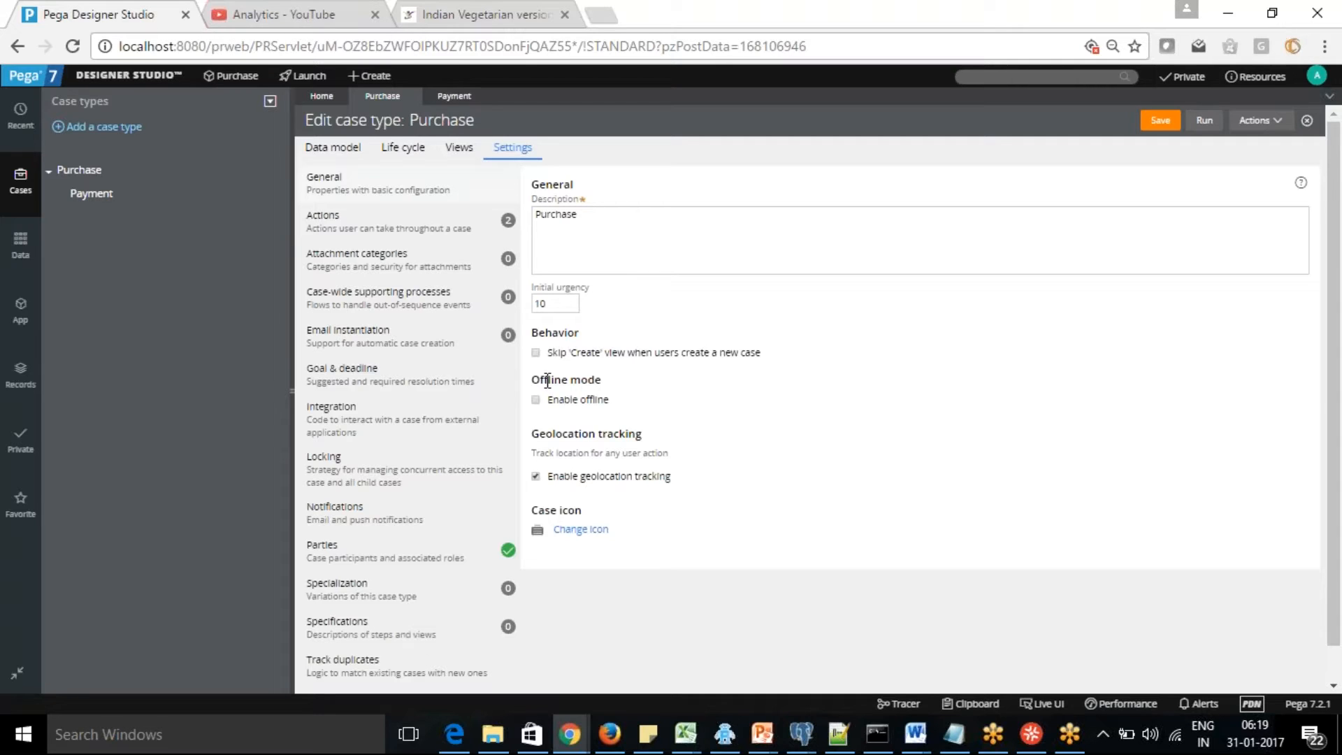
left_click_drag(531, 379, 618, 404)
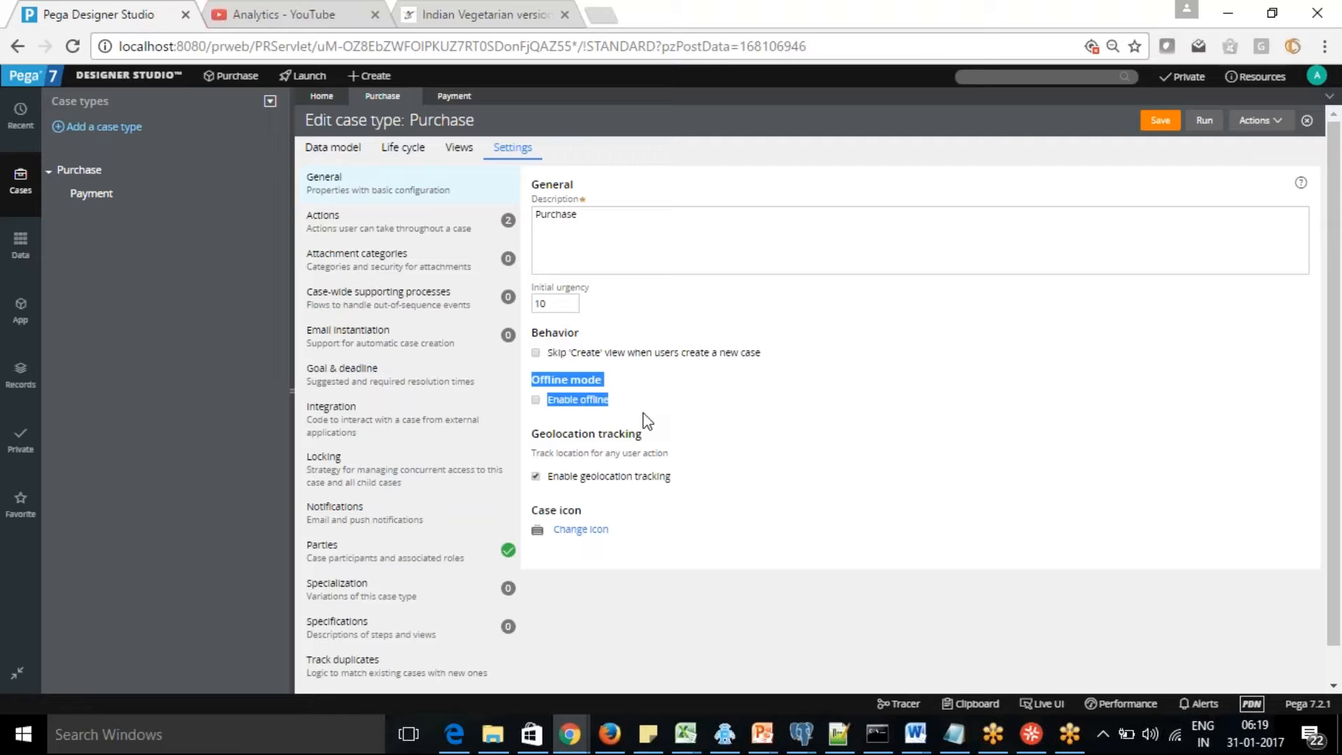
left_click(612, 411)
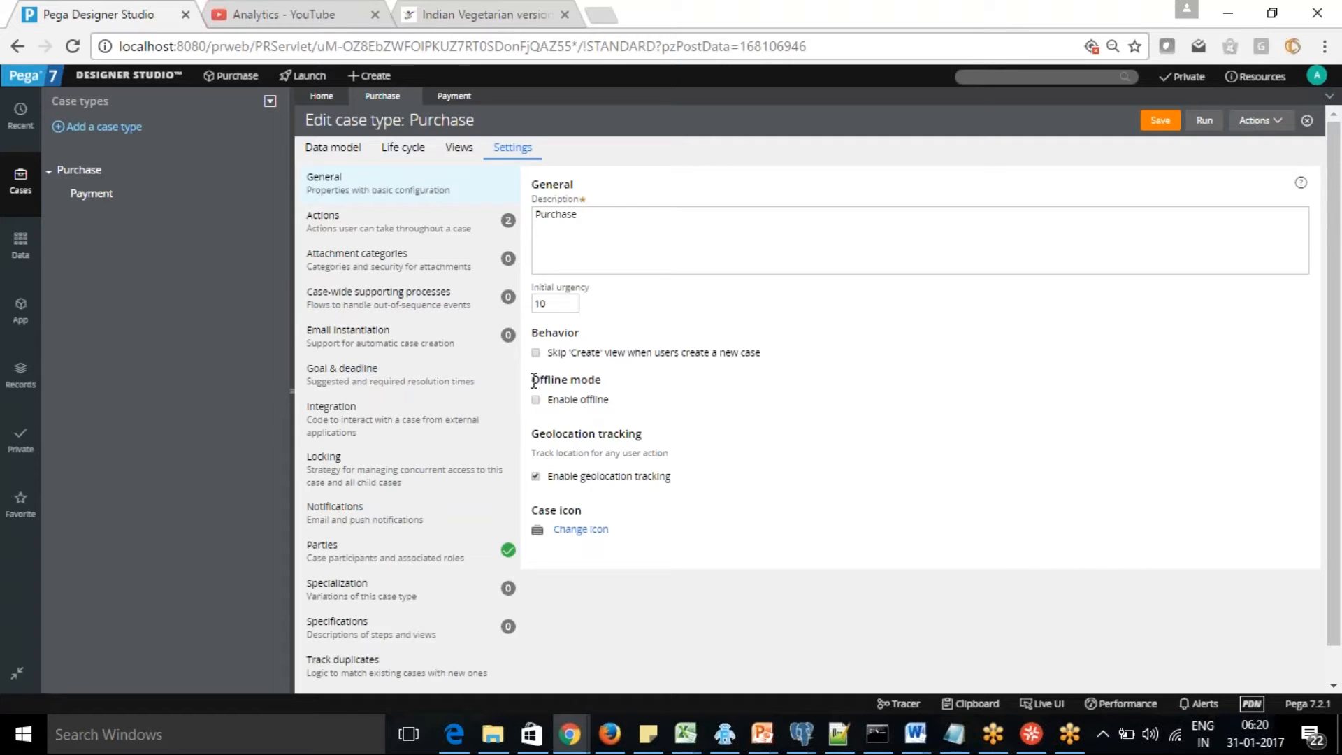
left_click_drag(534, 380, 623, 402)
left_click(681, 423)
left_click_drag(642, 434, 530, 434)
left_click(704, 467)
Make the Purchase case type skip the 'Create' view when users create a new case, and save the case type.
left_click(536, 353)
left_click(1158, 123)
Examine the Purchase case type's actions and case-wide supporting processes settings.
left_click(349, 221)
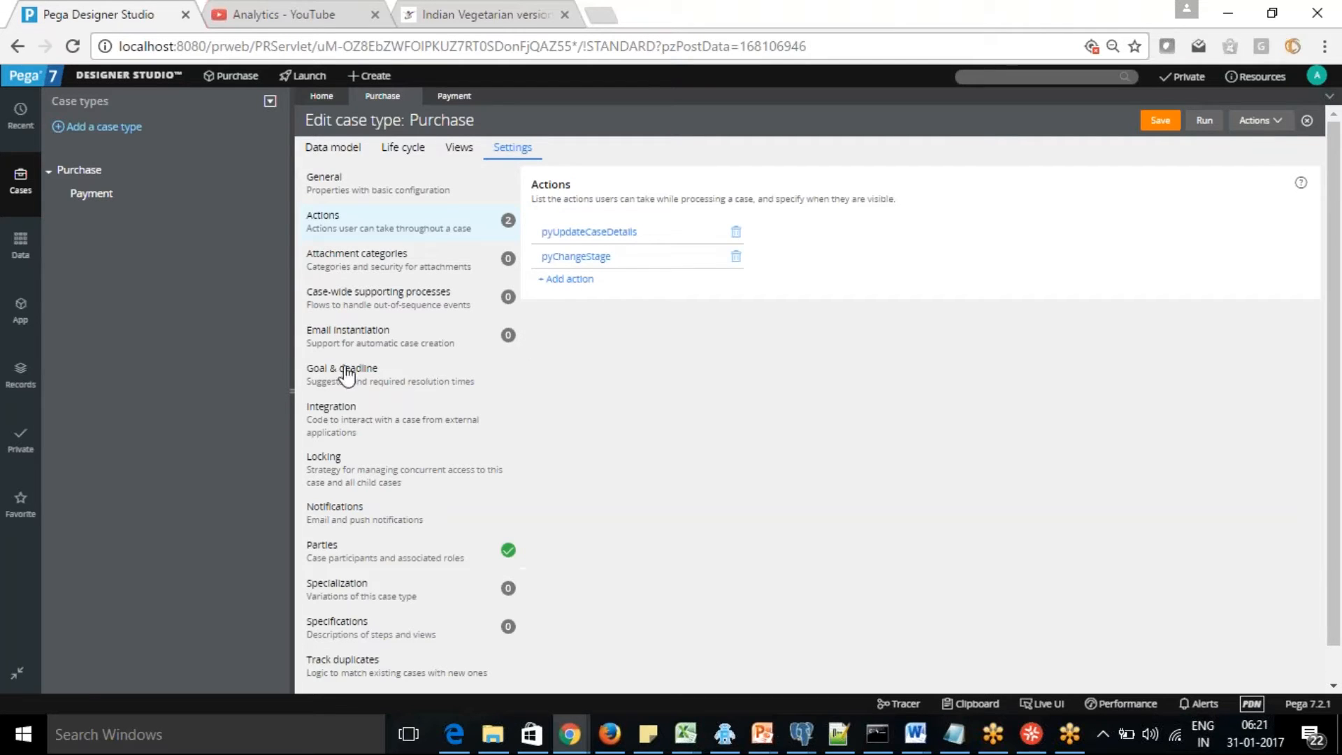
left_click(368, 306)
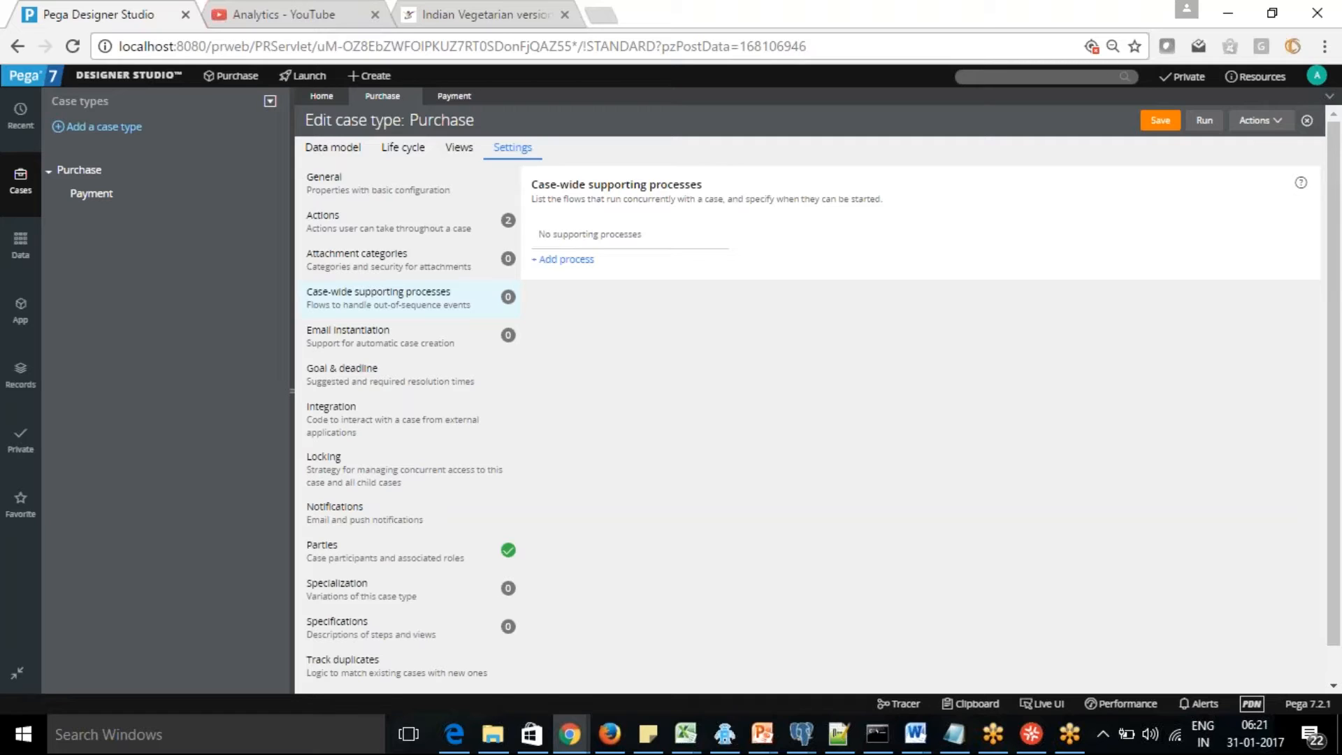
left_click(340, 224)
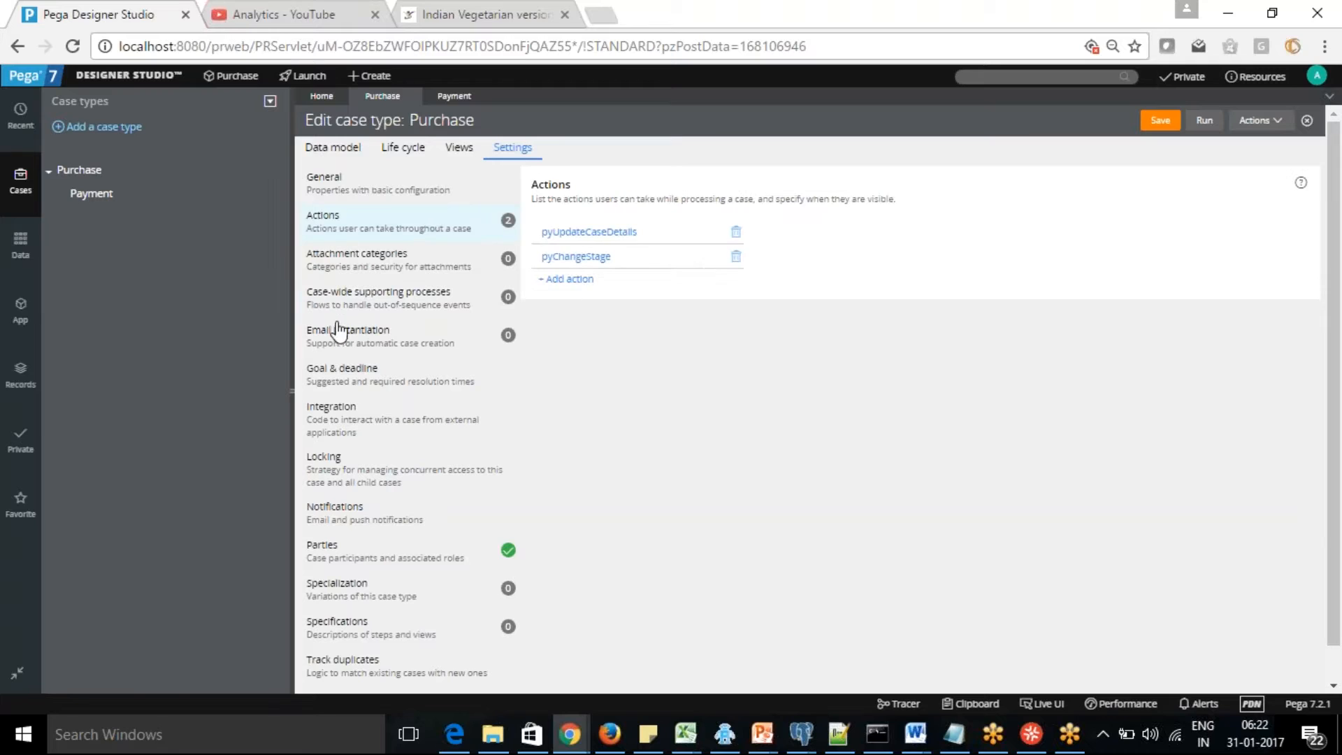
left_click(388, 297)
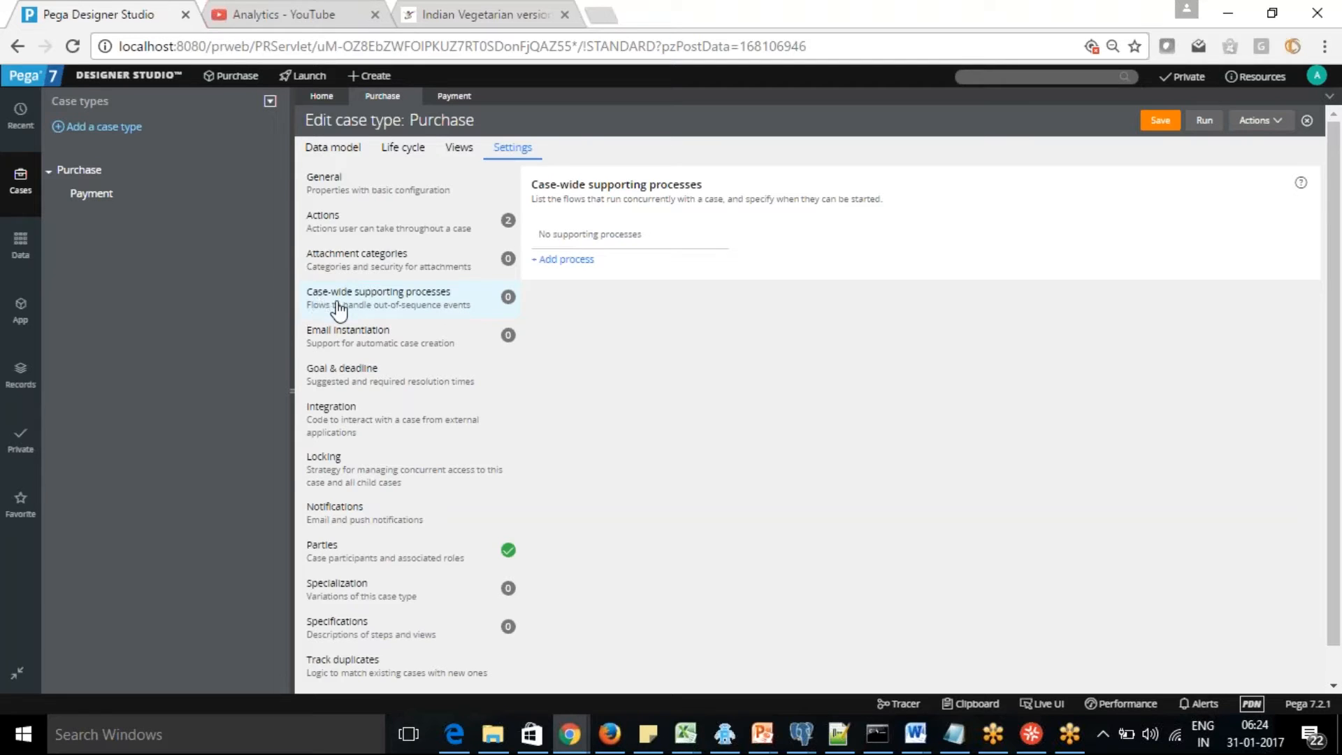
Add the File attachment category to the Purchase case type.
left_click(361, 268)
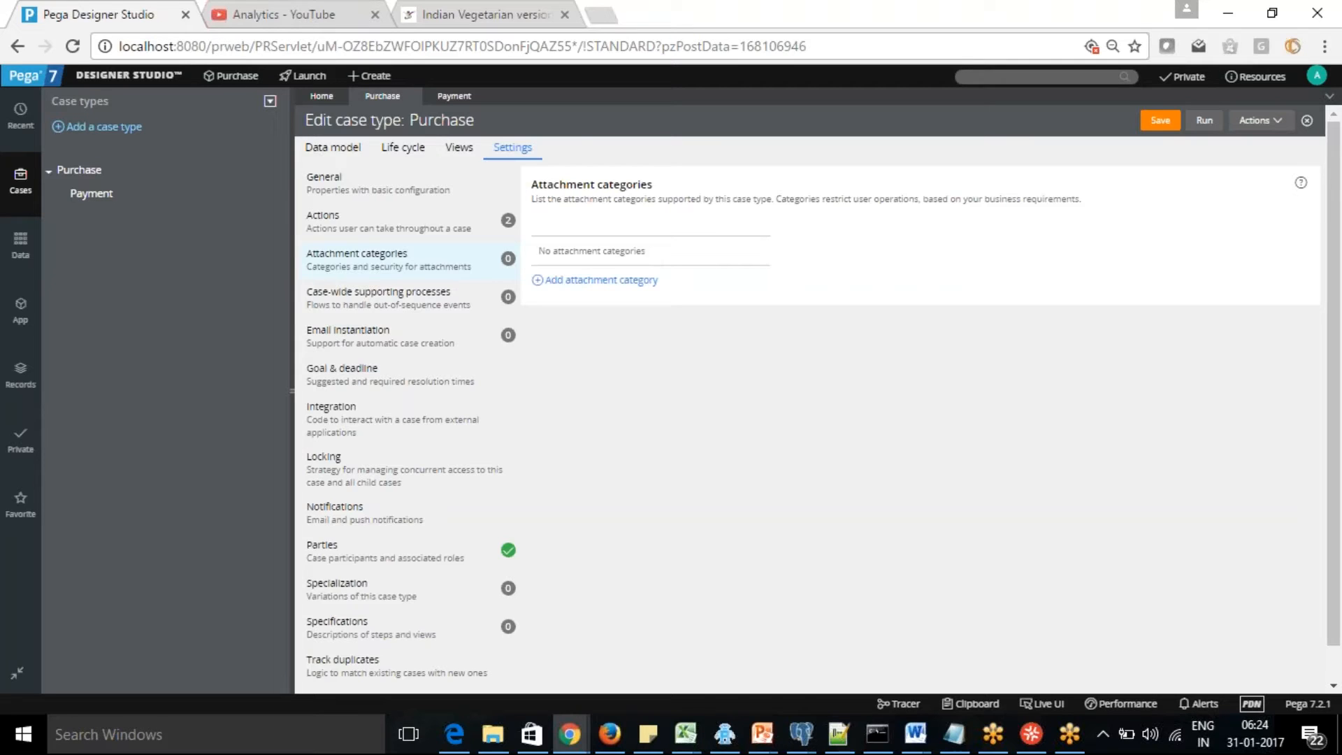
left_click(606, 280)
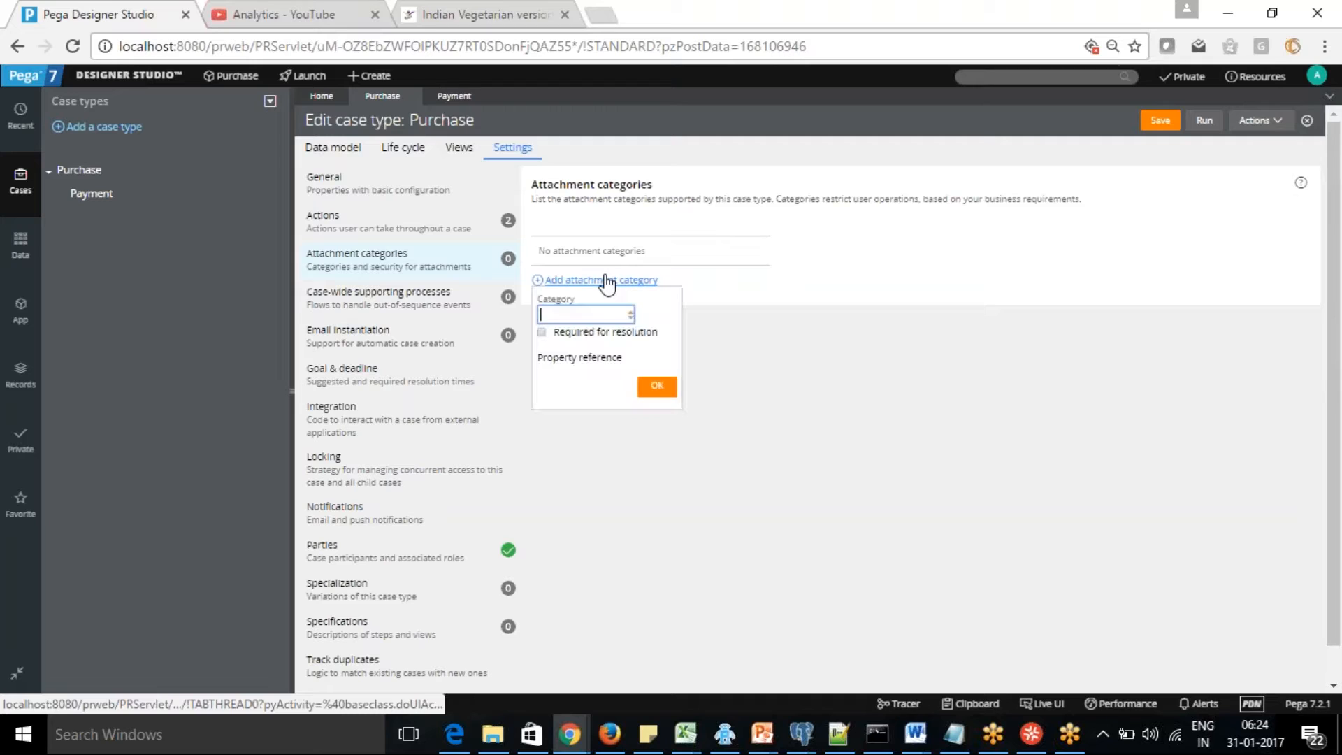
left_click(590, 320)
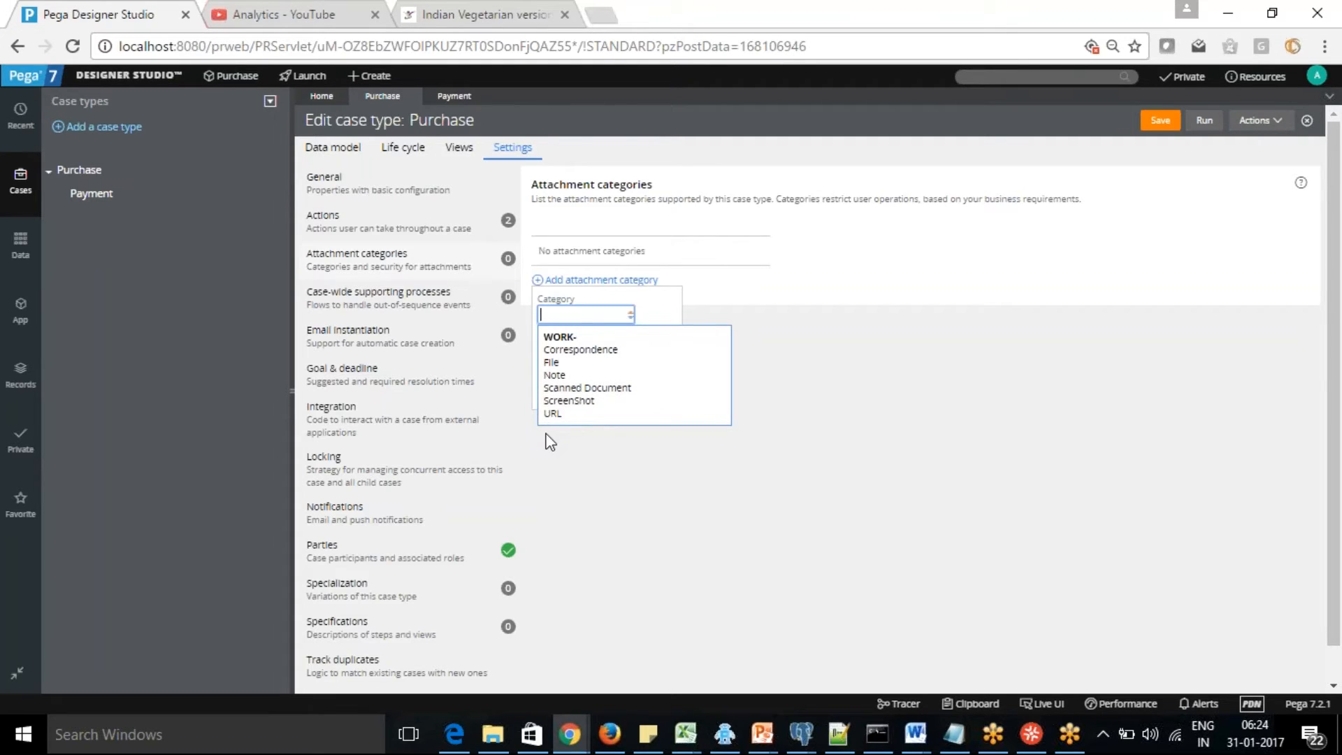
left_click(551, 362)
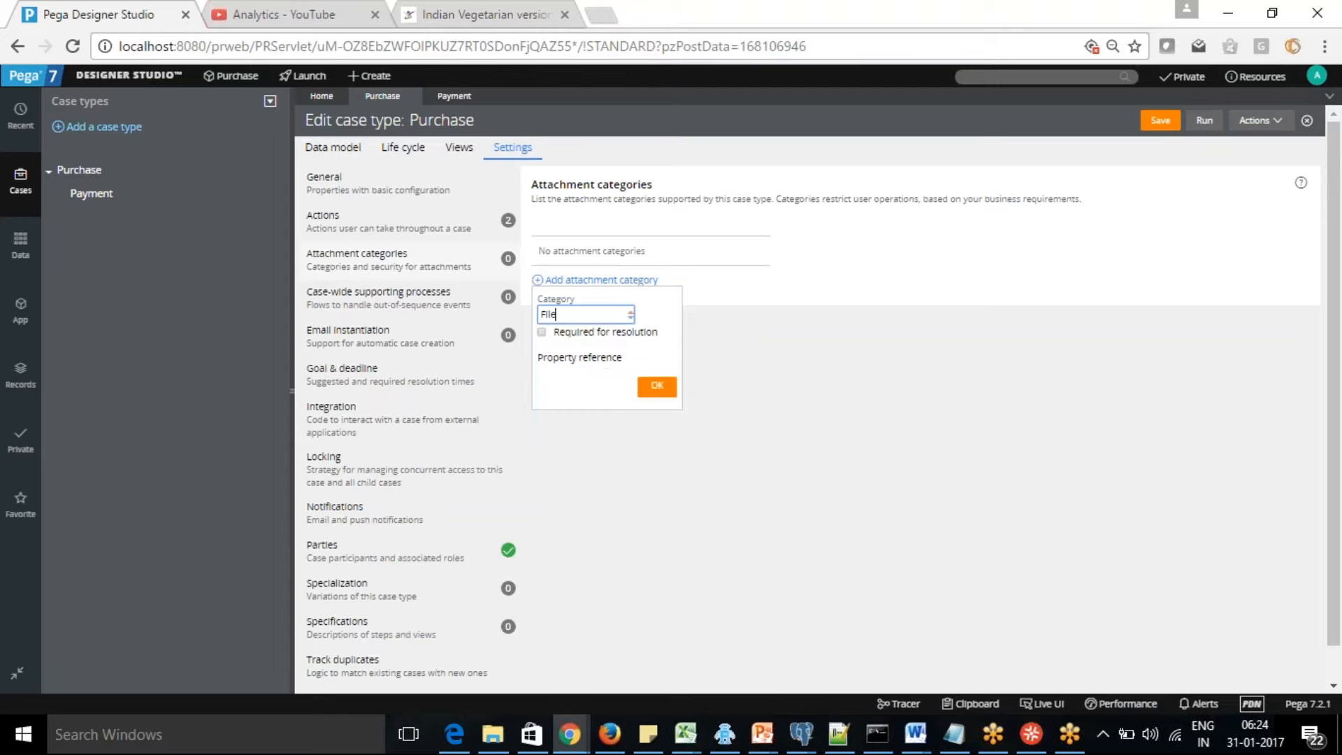
left_click(654, 401)
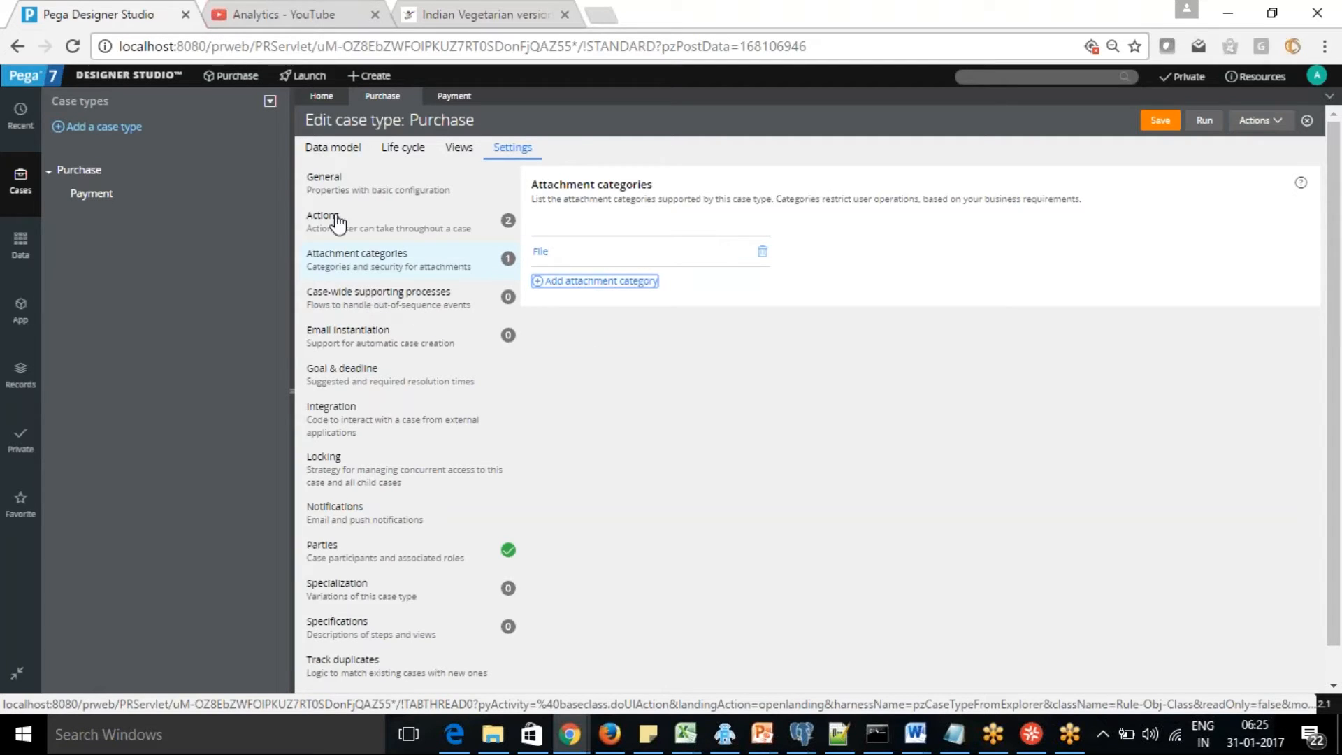
Examine the Purchase case type's email instantiation setting for its starting process.
left_click(357, 342)
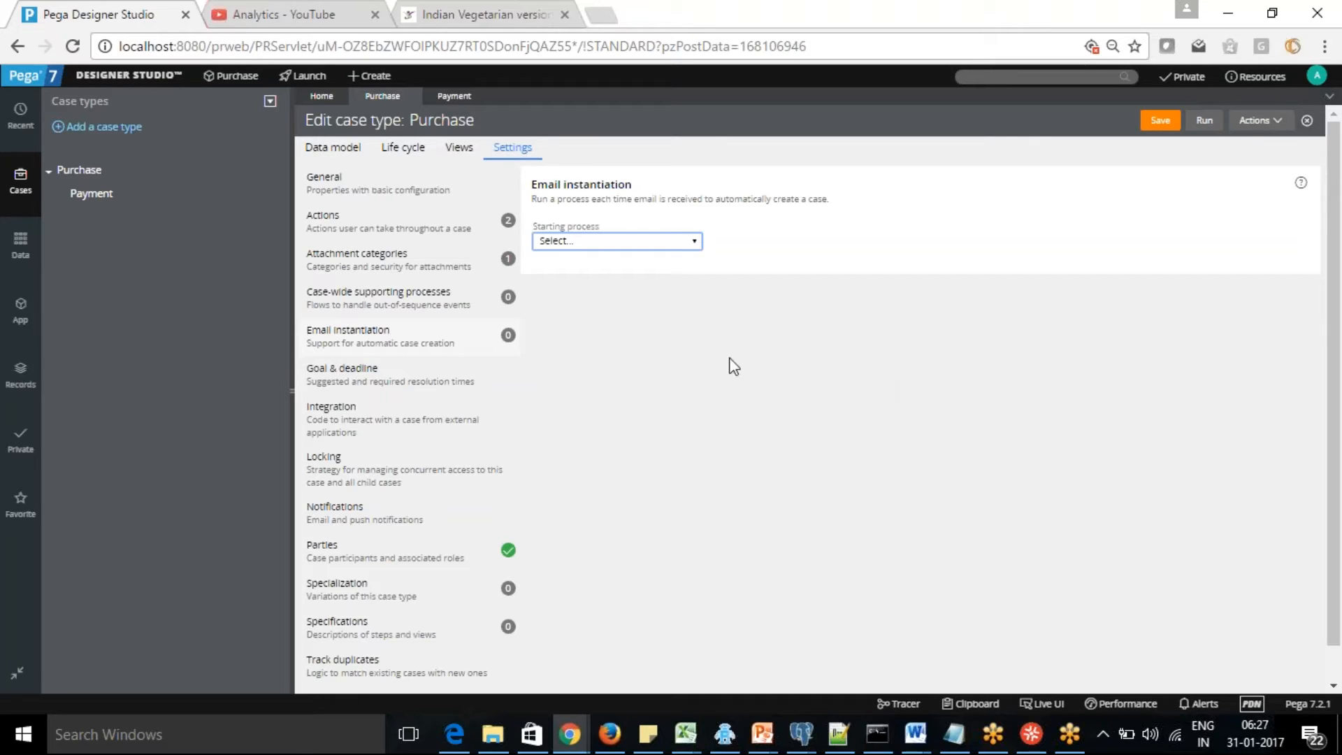
left_click(366, 337)
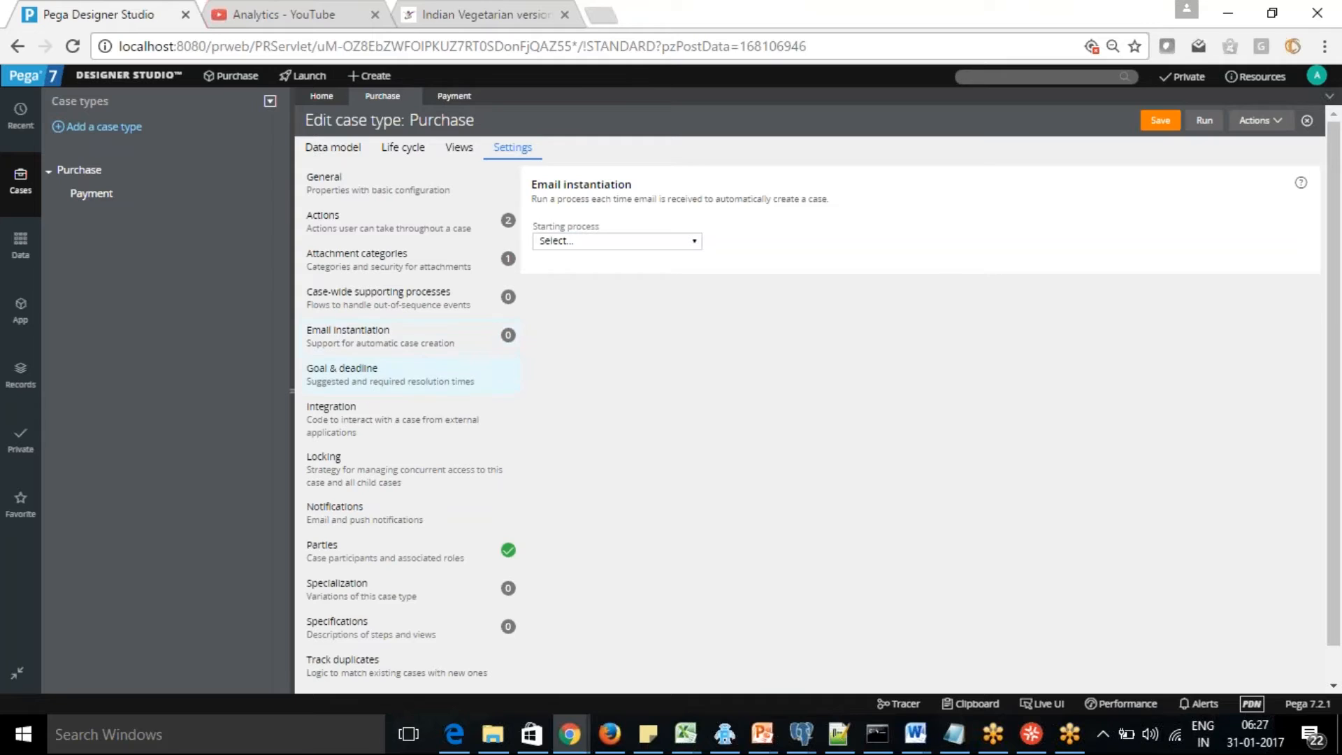
Enable goal and deadline consideration for the Purchase case type and save it.
left_click(357, 374)
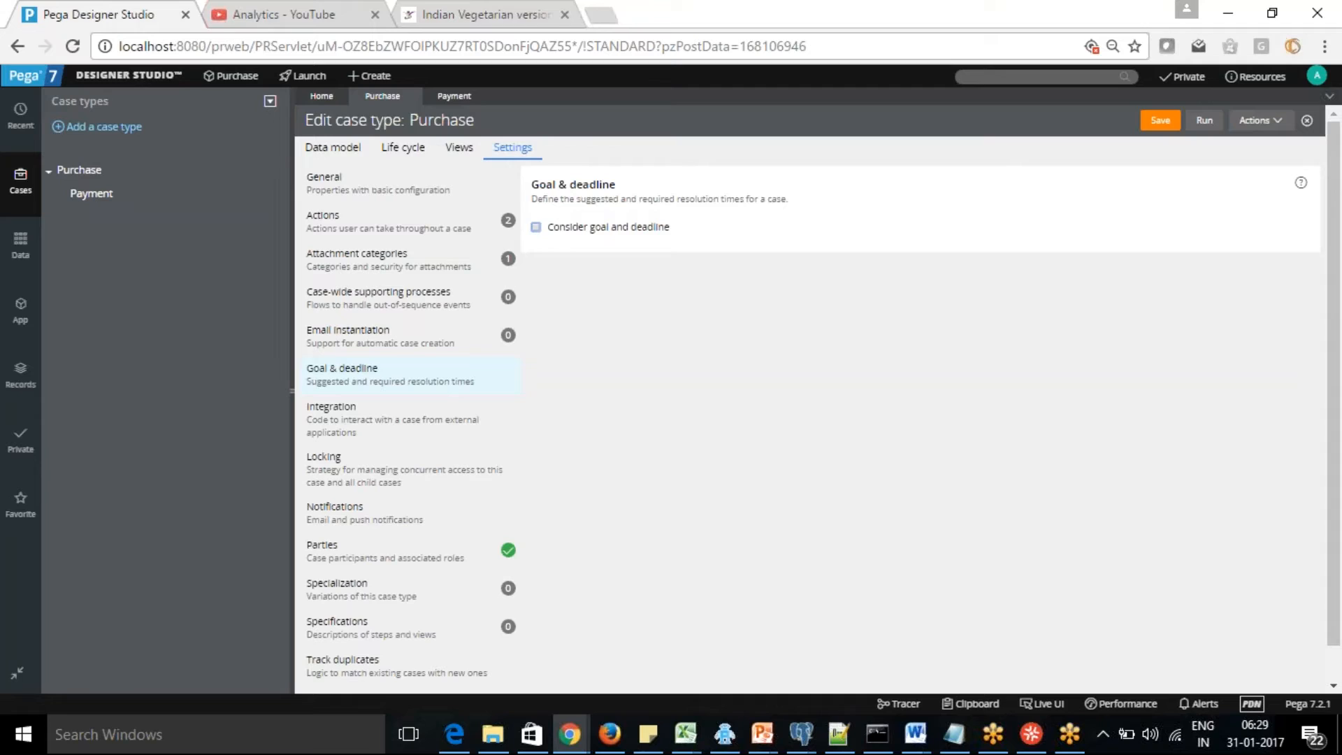
double_click(358, 381)
double_click(338, 370)
left_click(390, 373)
left_click(536, 226)
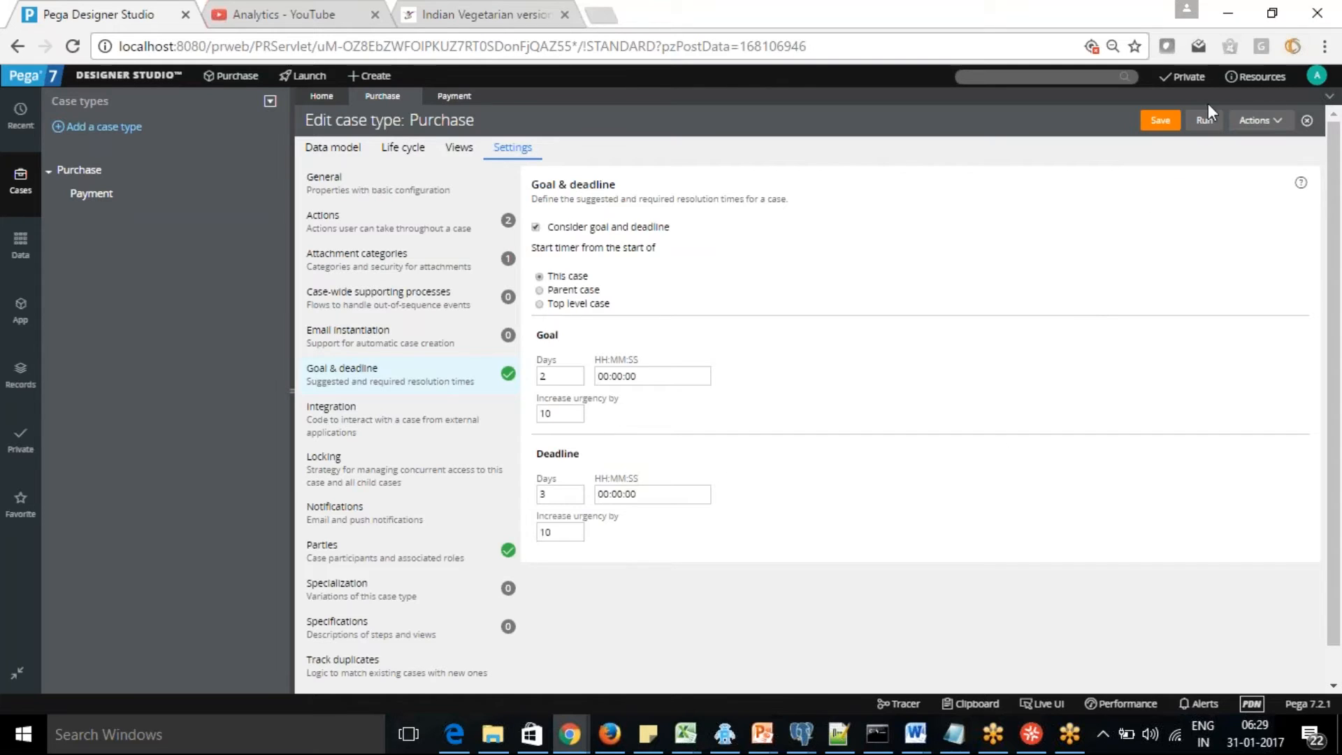
left_click(1161, 120)
Examine the Purchase case type's integration, locking, notifications, parties, specialization, specifications and duplicate tracking settings.
left_click(393, 419)
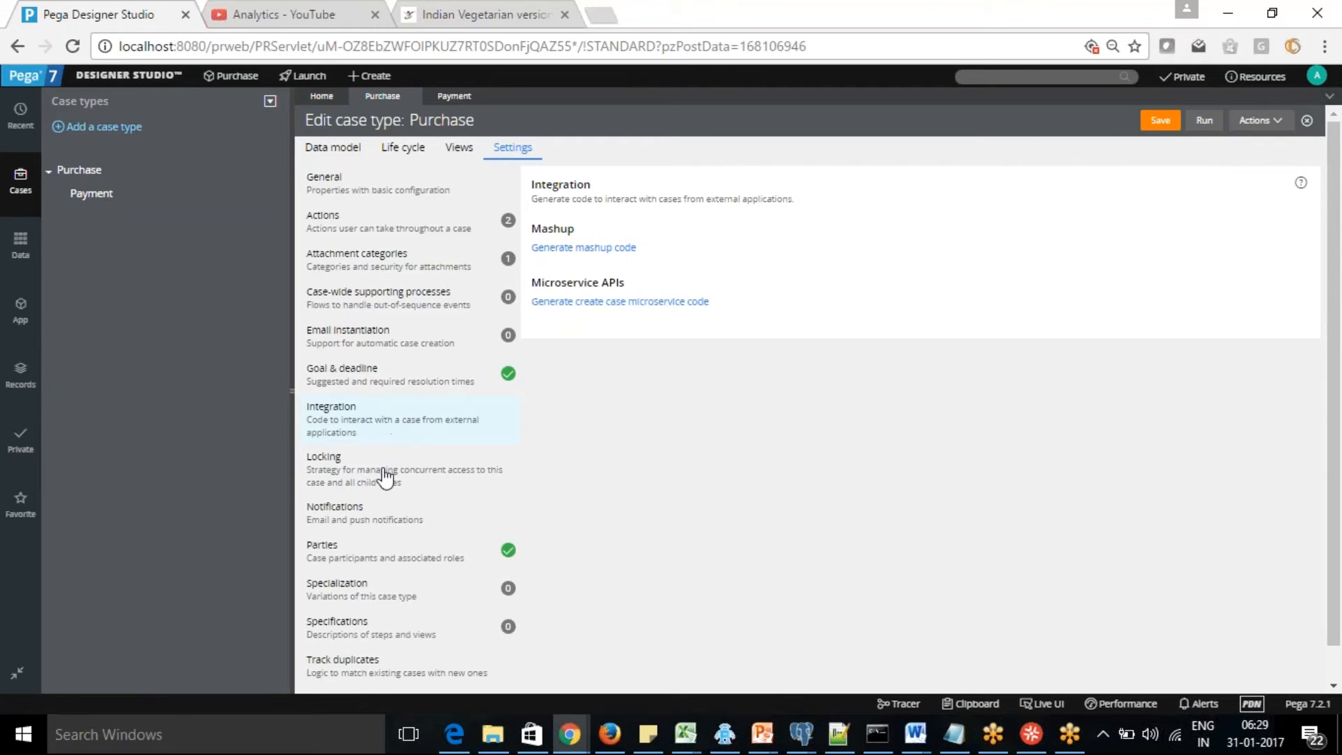
left_click(324, 458)
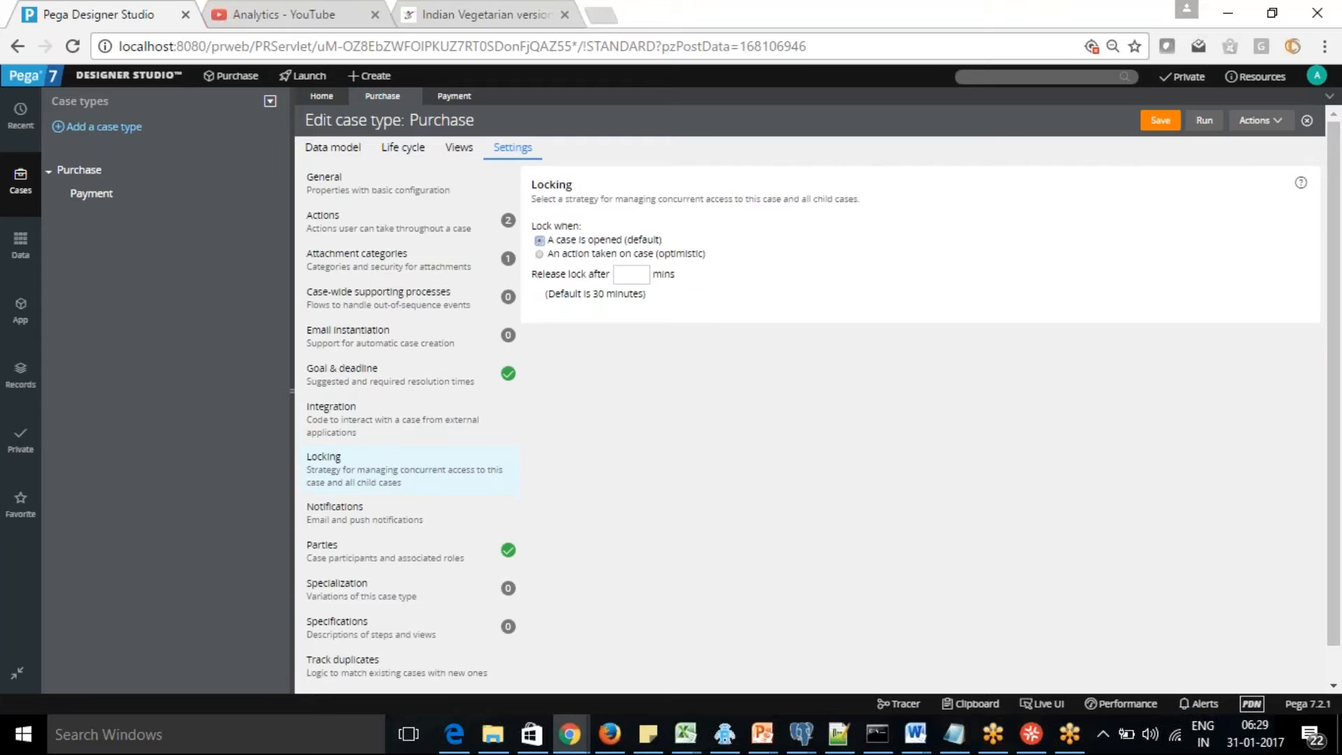
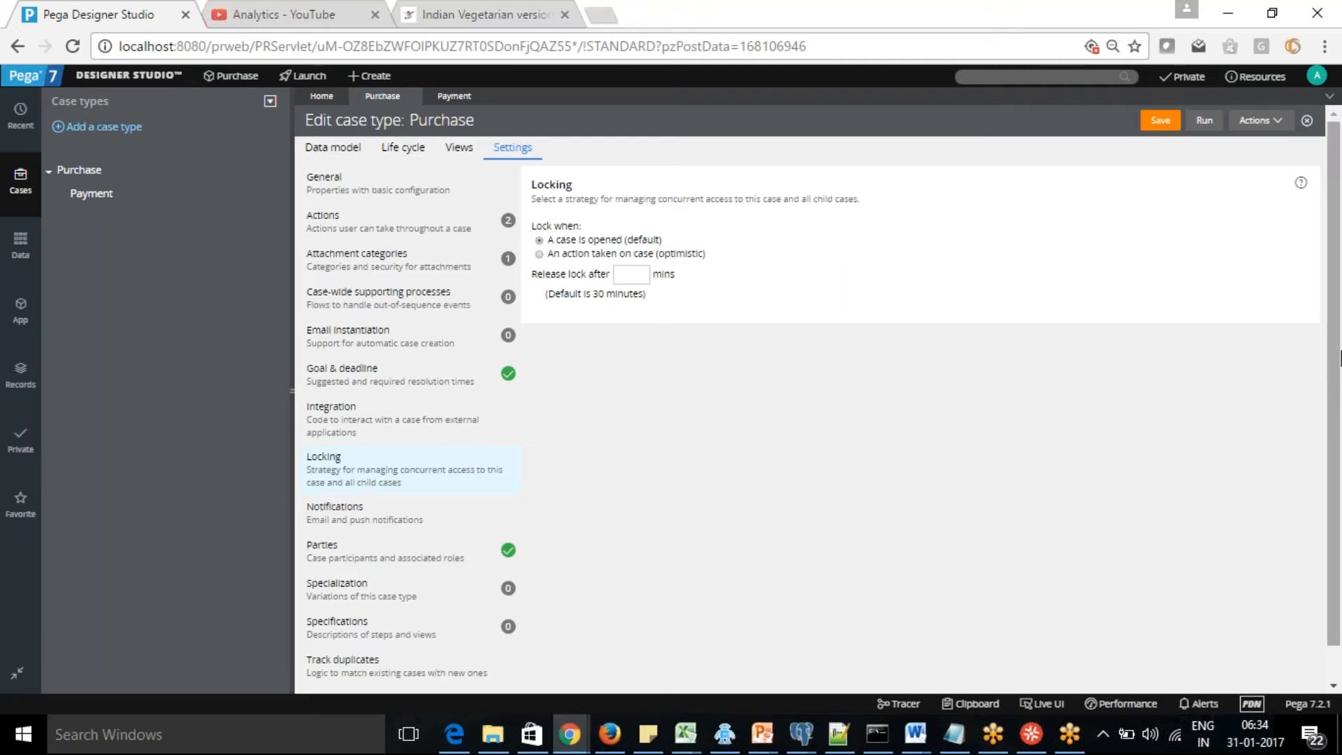
scroll(1336, 358, "down", 1)
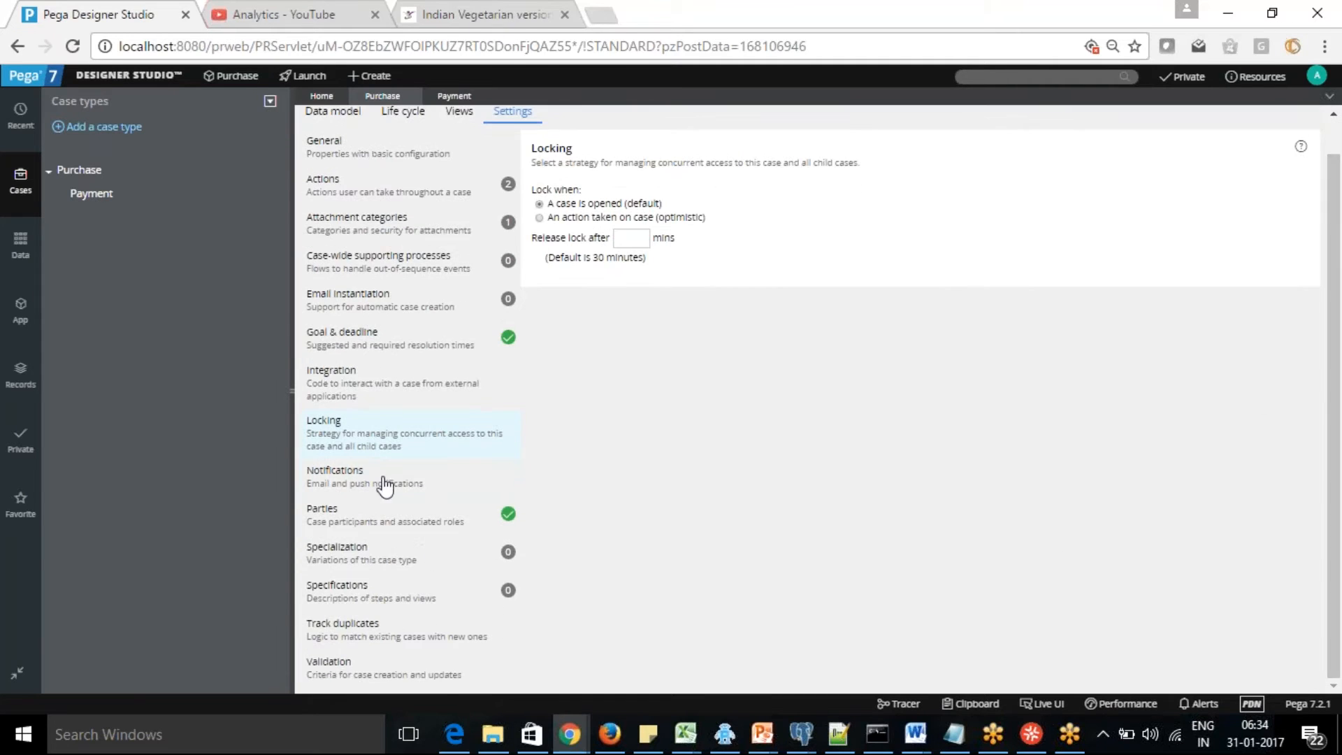
left_click(335, 483)
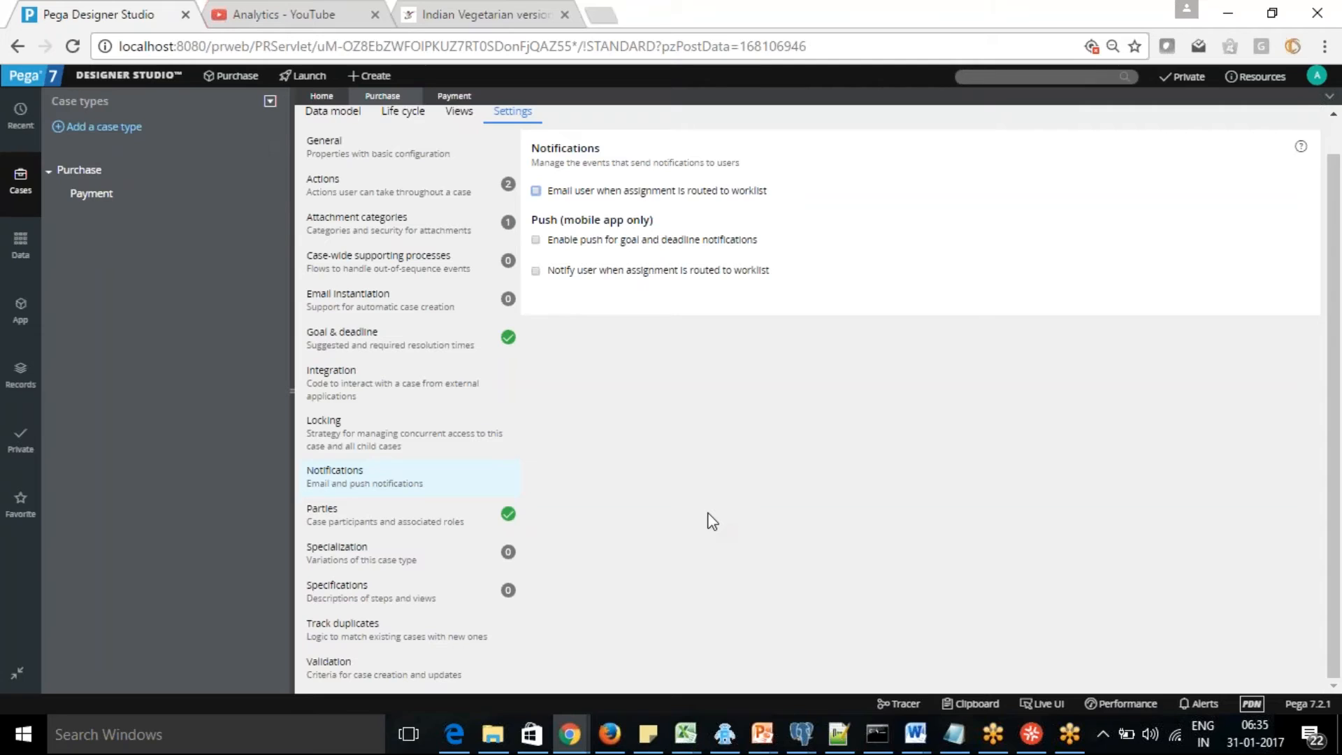
left_click(392, 518)
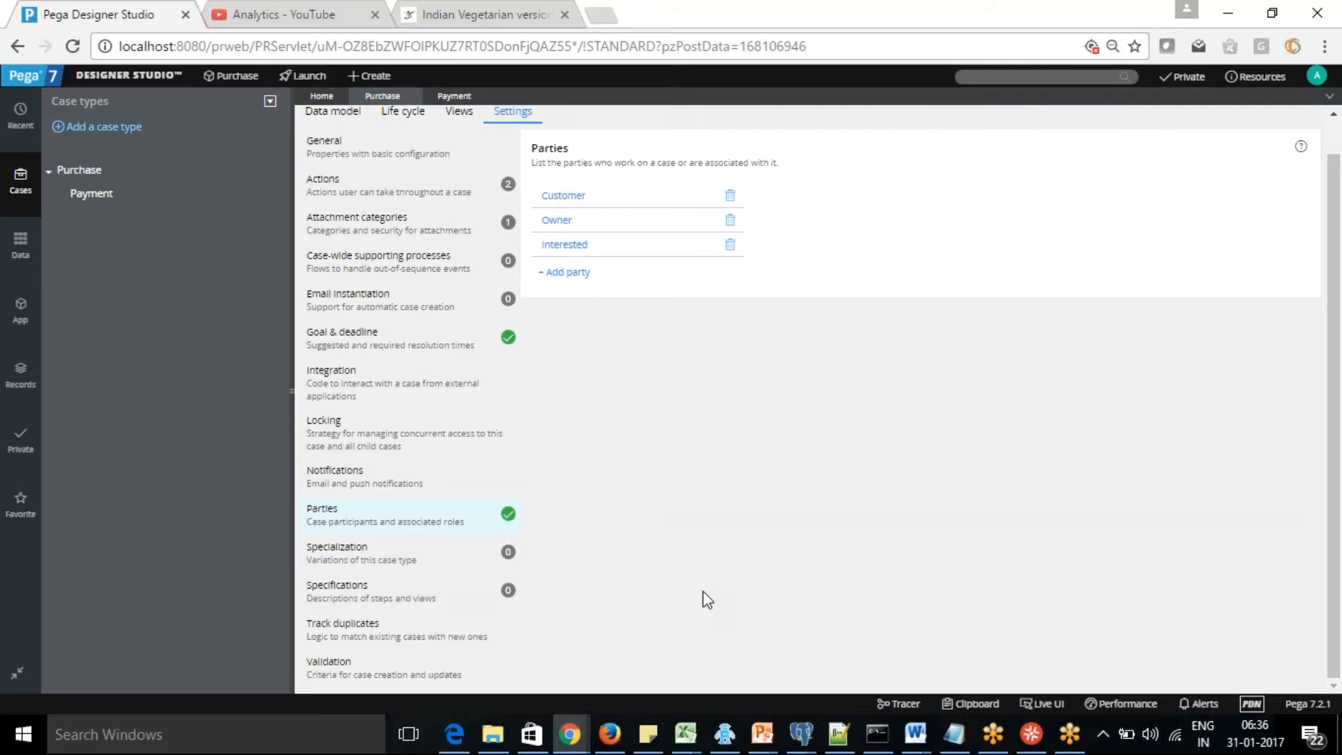
left_click(377, 558)
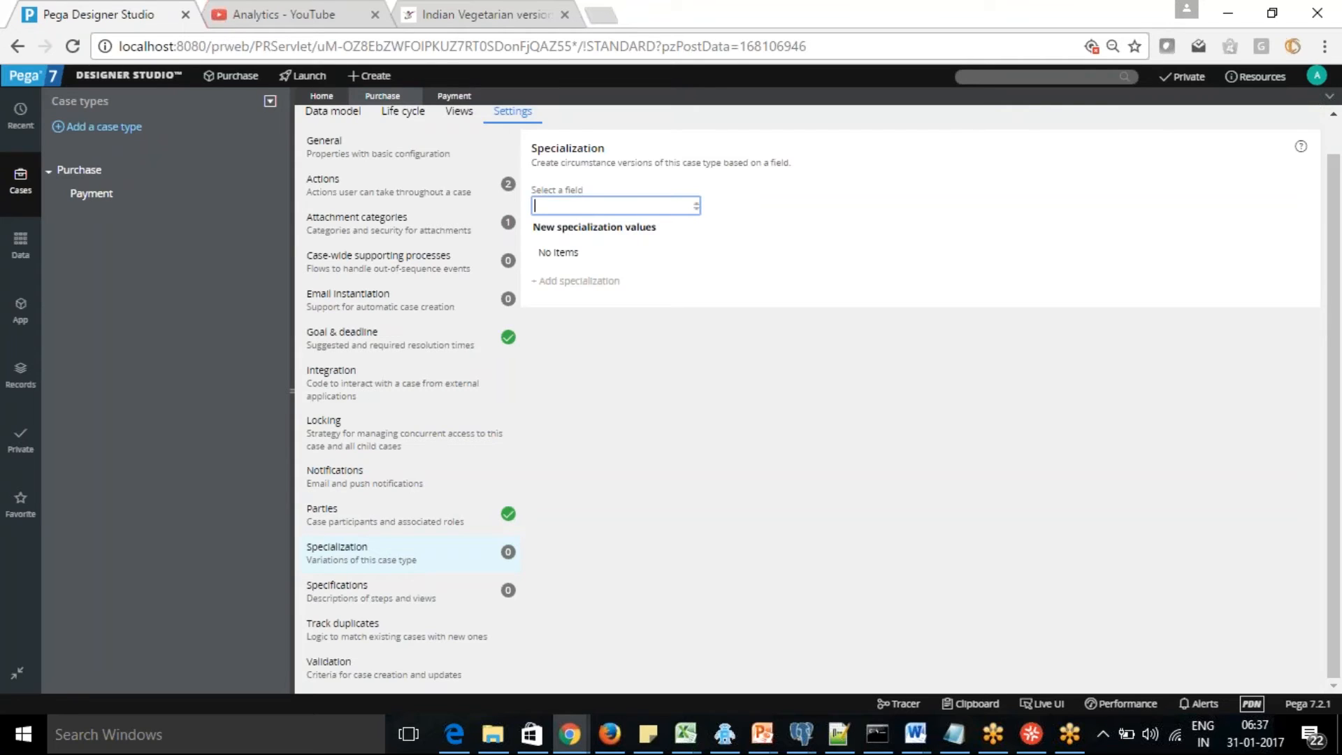
left_click(403, 595)
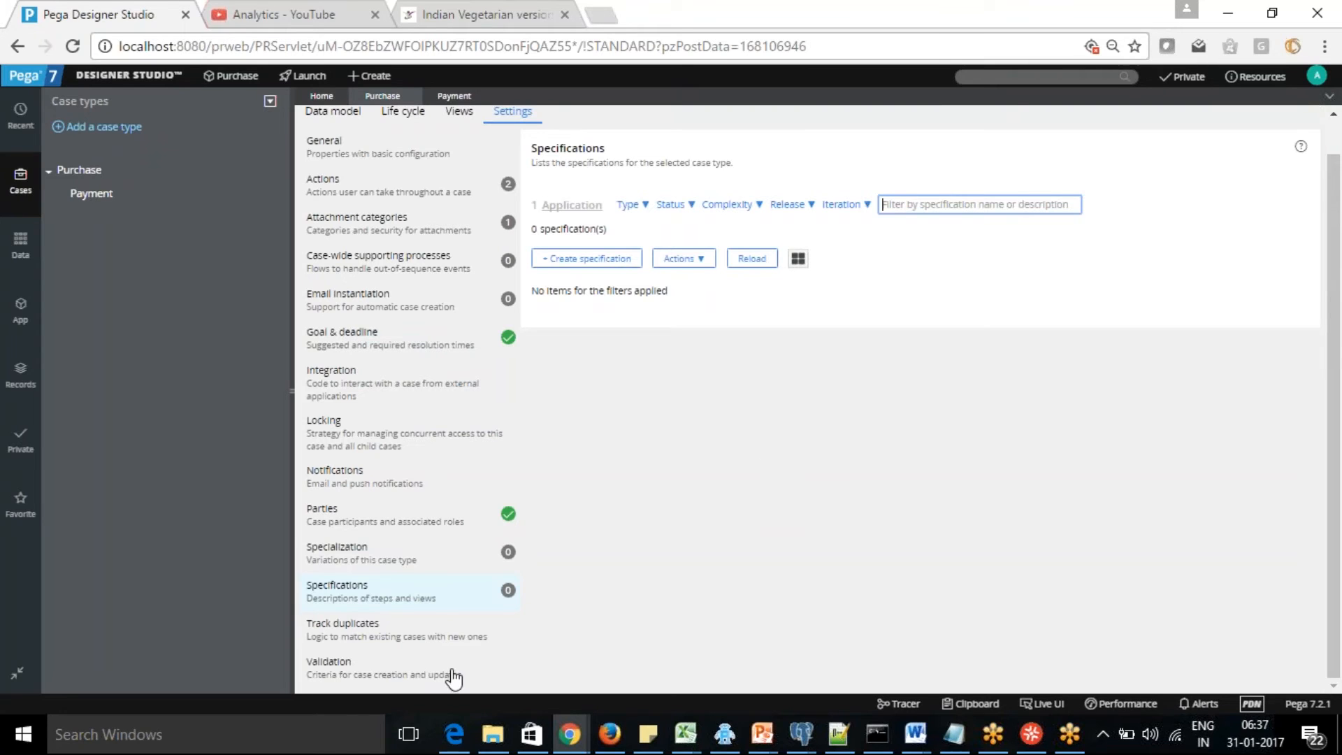
left_click(348, 635)
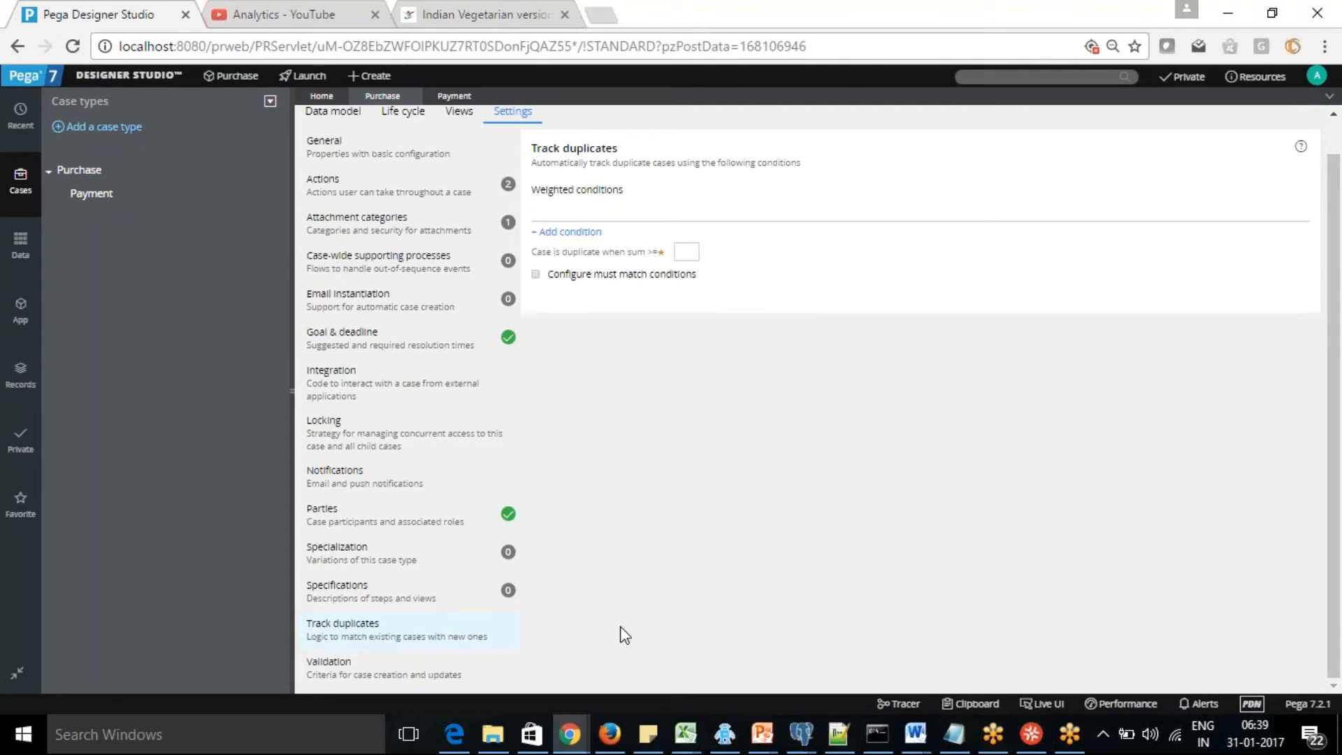
Create and save the OnAdd validate rule for when a Purchase case is created, in ruleset Purchase 01-01-01.
left_click(380, 676)
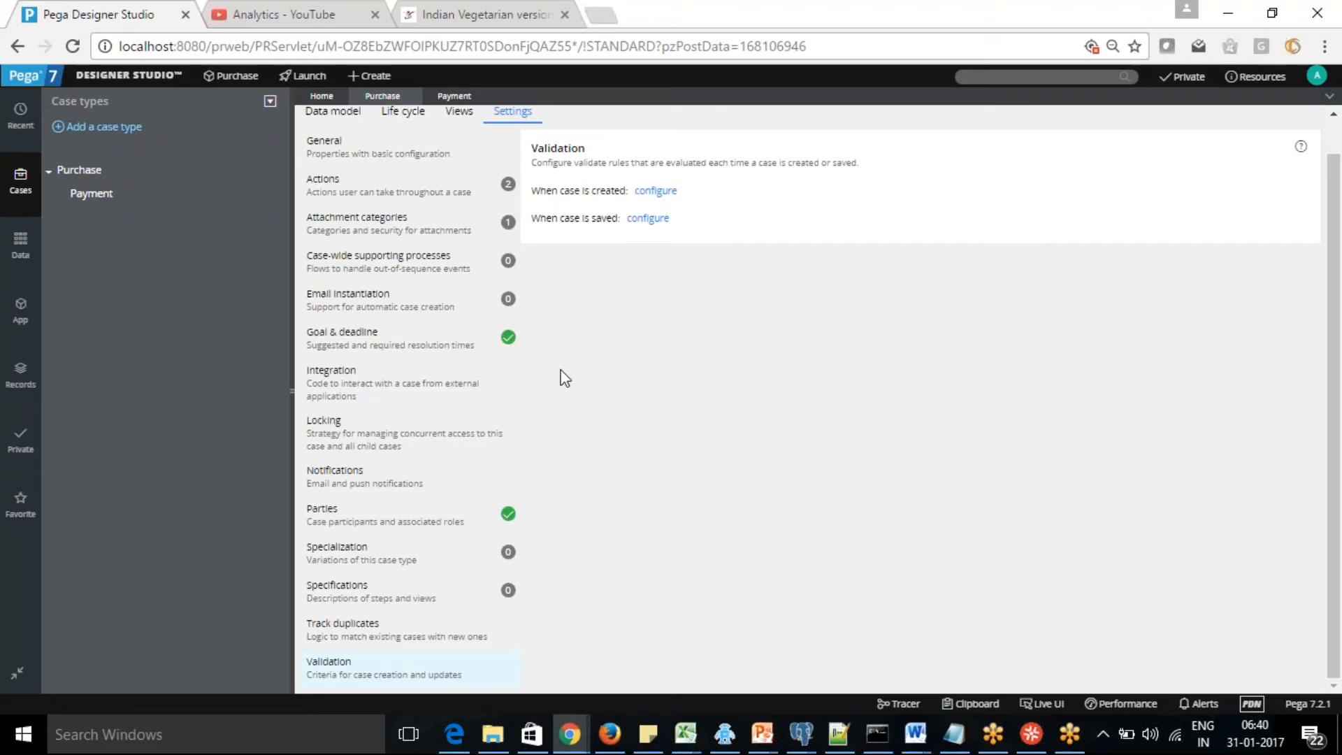
left_click(655, 191)
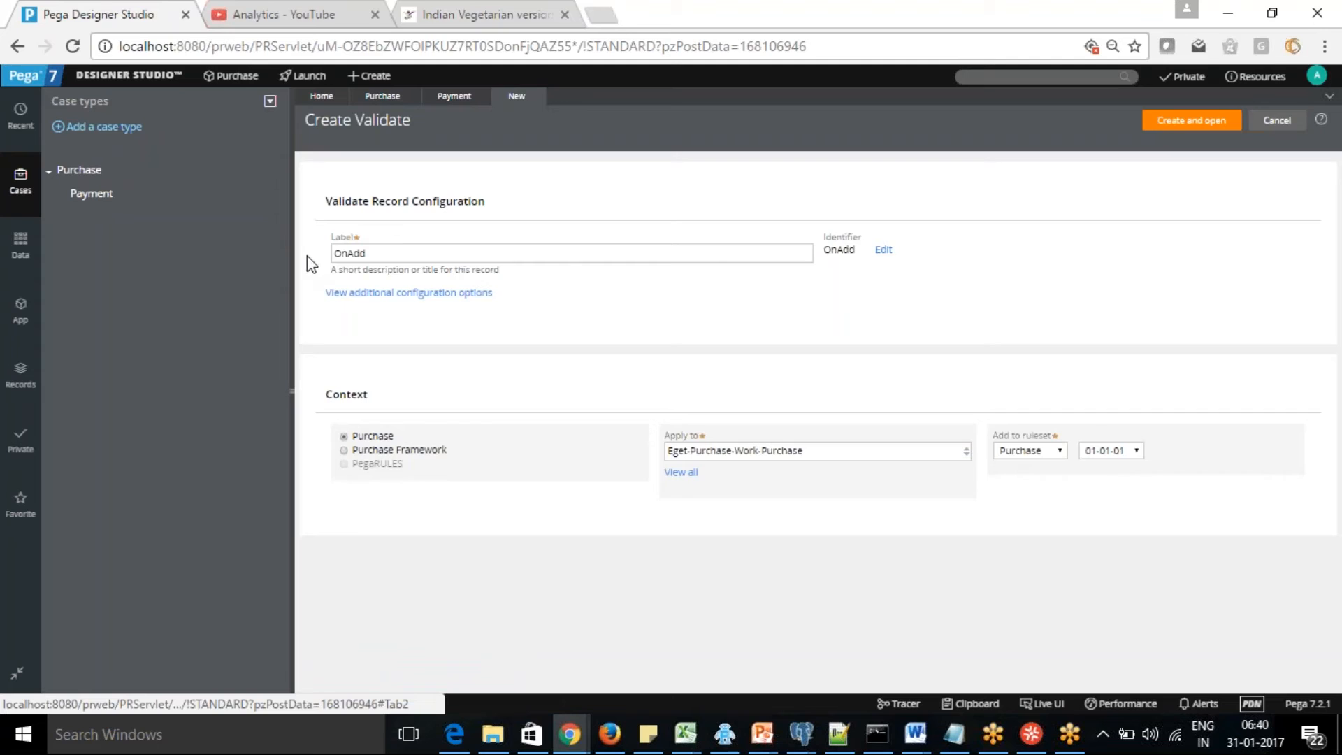
left_click(1174, 121)
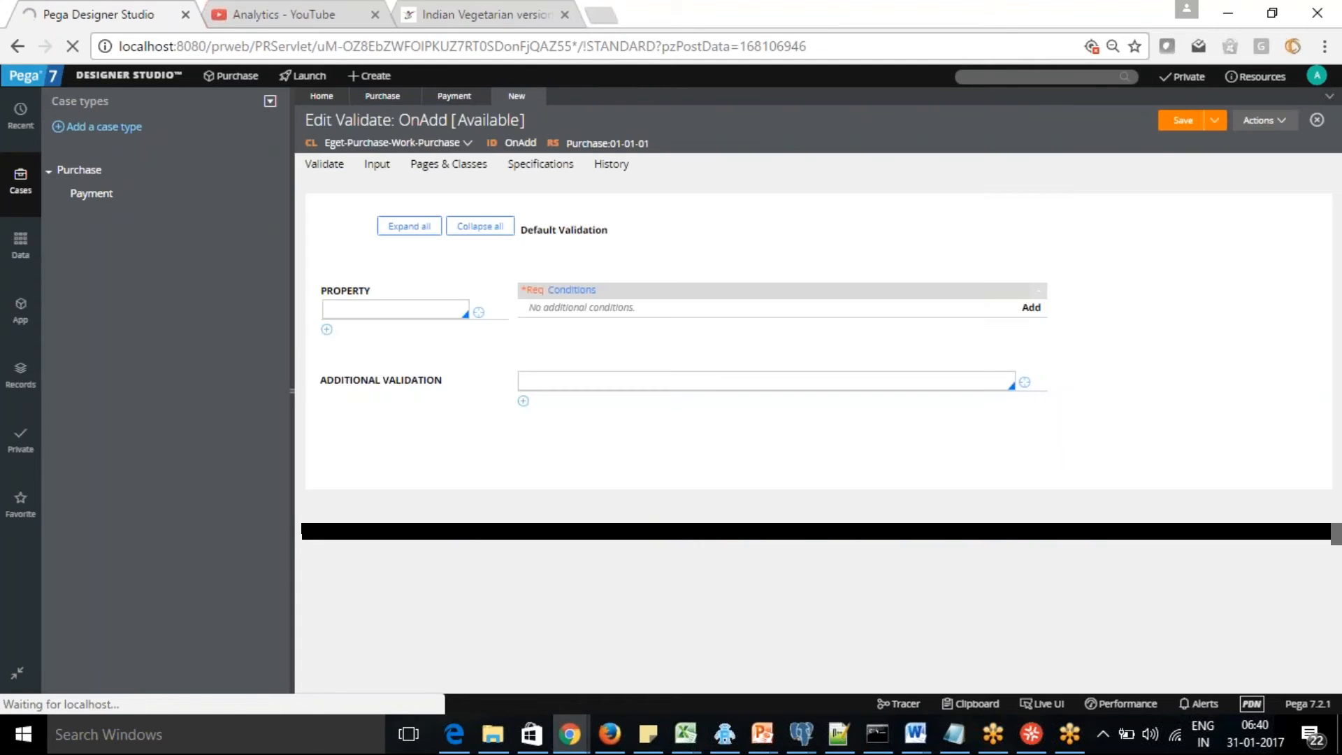
left_click(1179, 122)
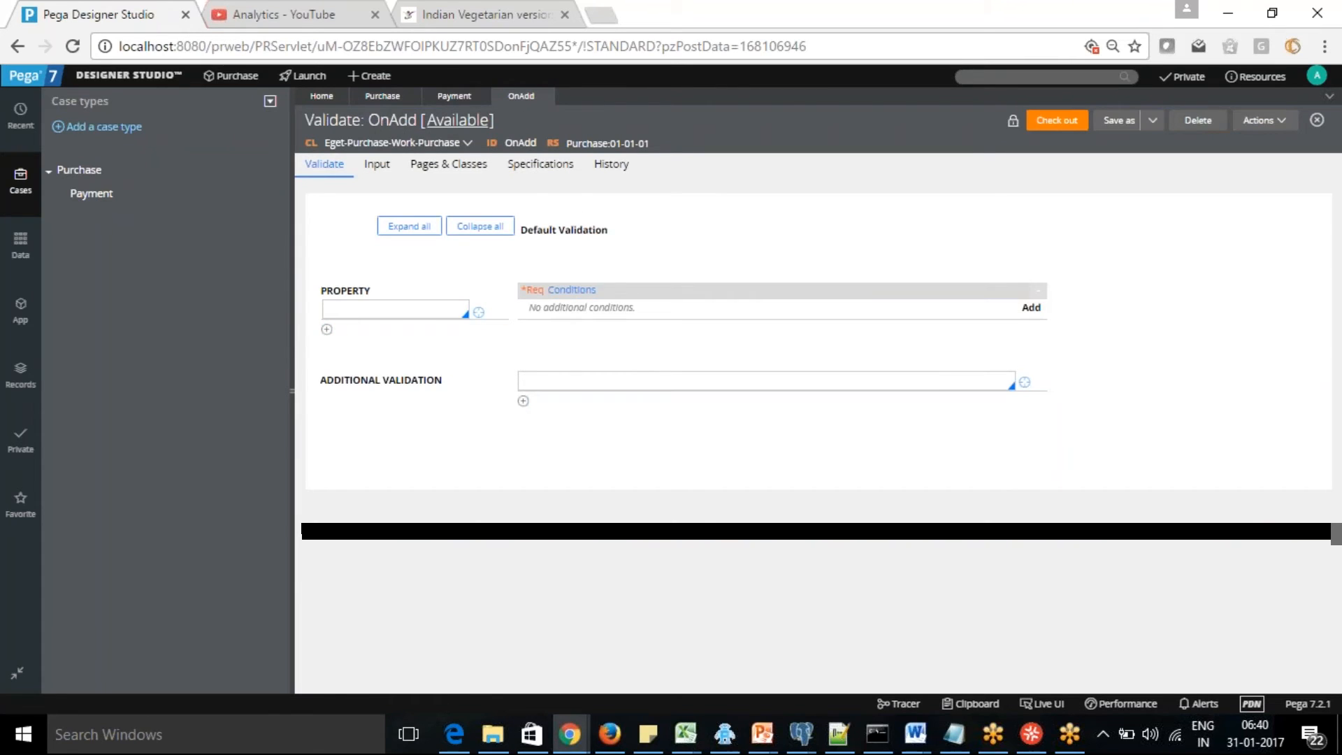
left_click(454, 100)
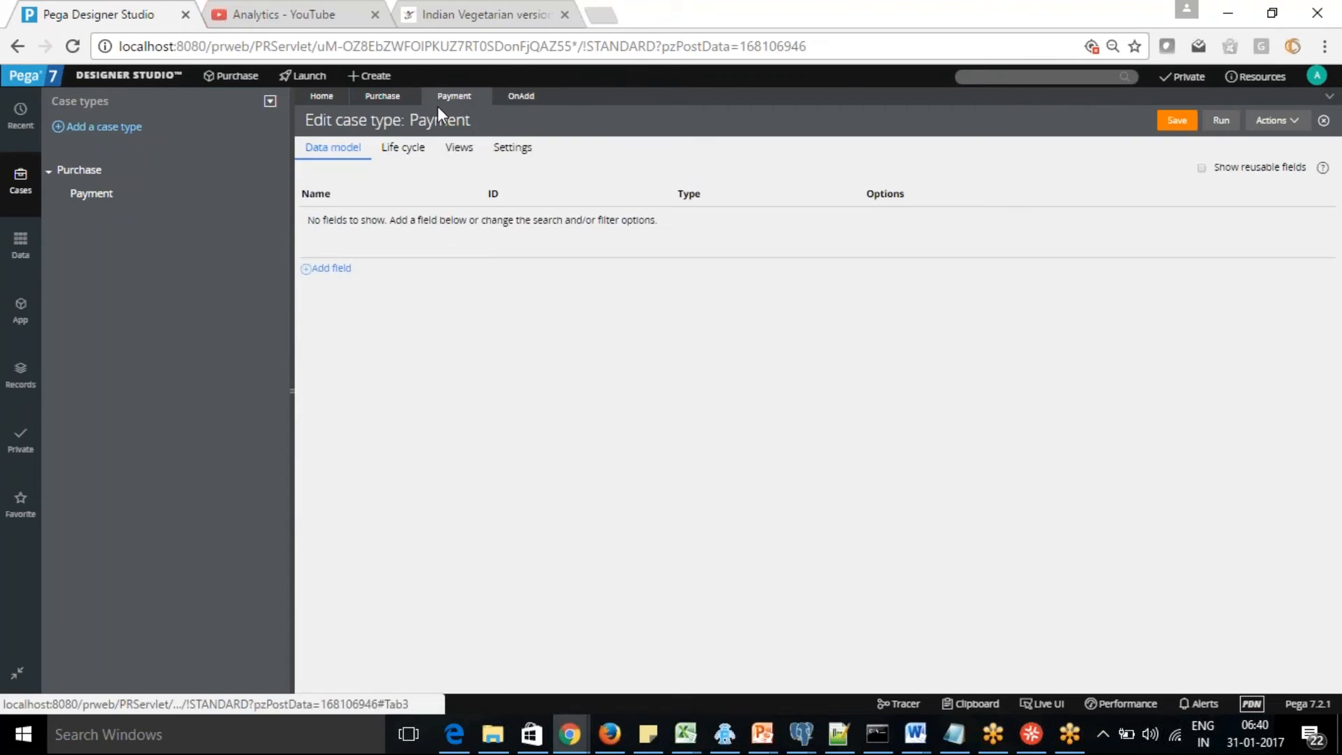
Create and save the Validate rule for when a Purchase case is saved, in ruleset Purchase 01-01-01.
left_click(370, 101)
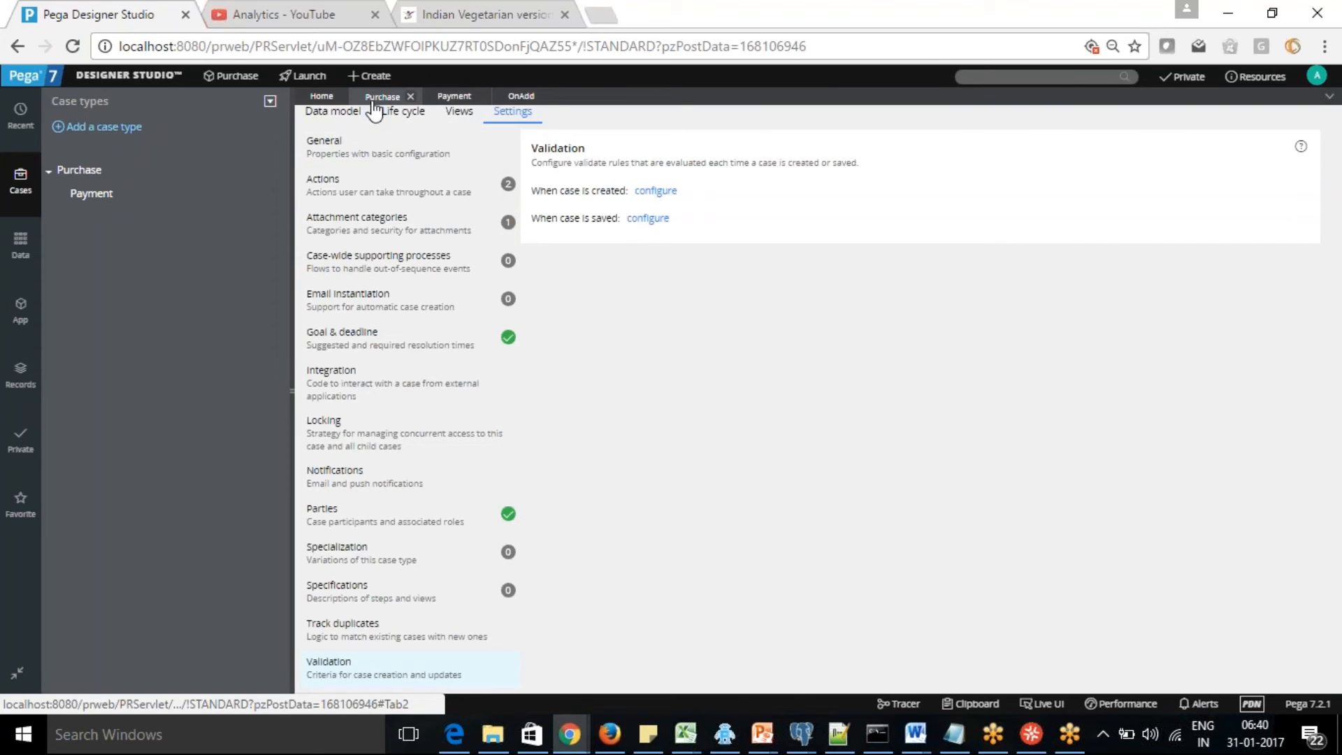
left_click(649, 219)
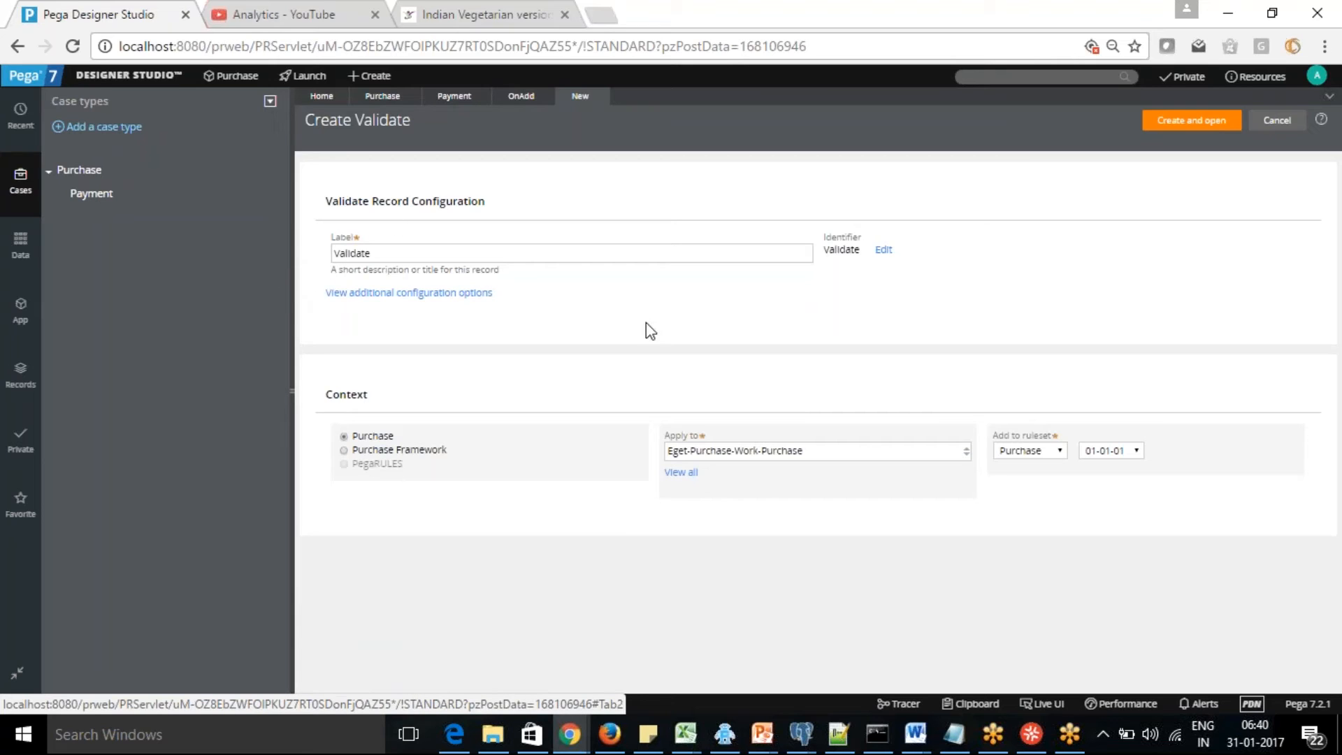
left_click(1196, 121)
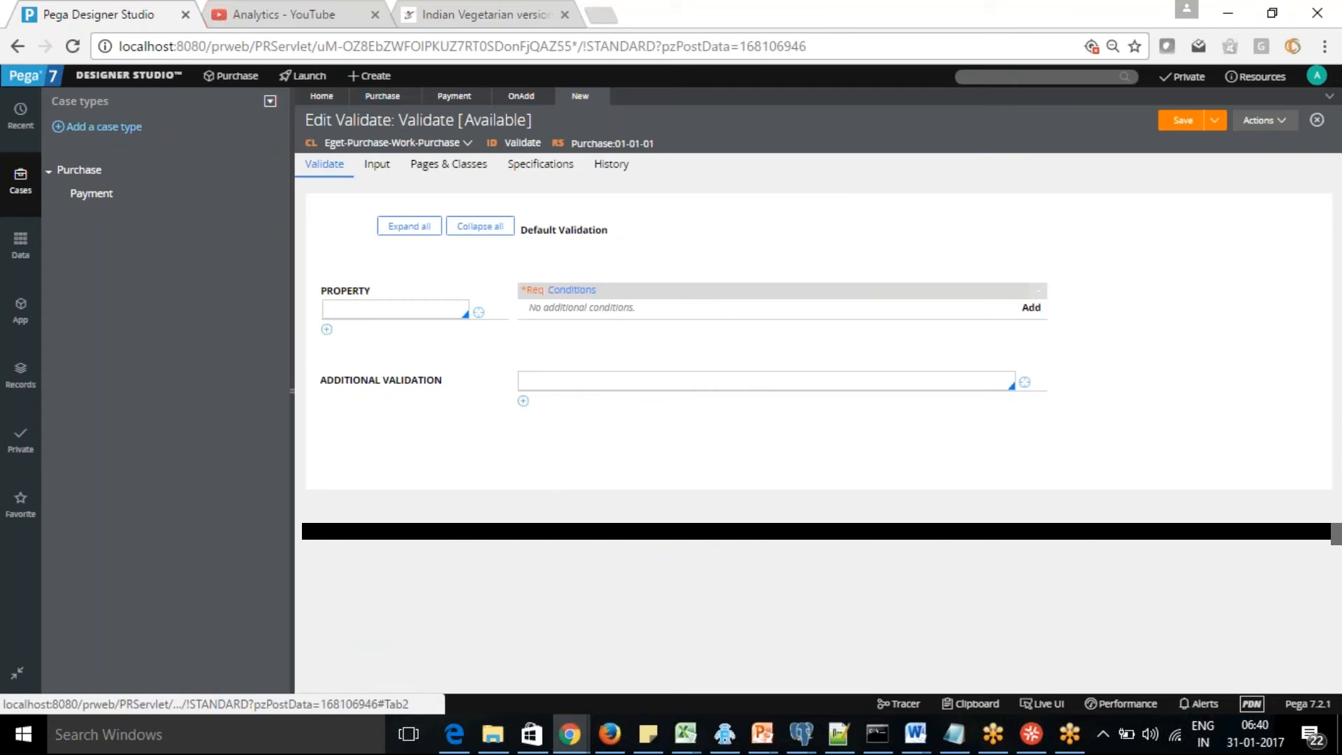
left_click(1181, 119)
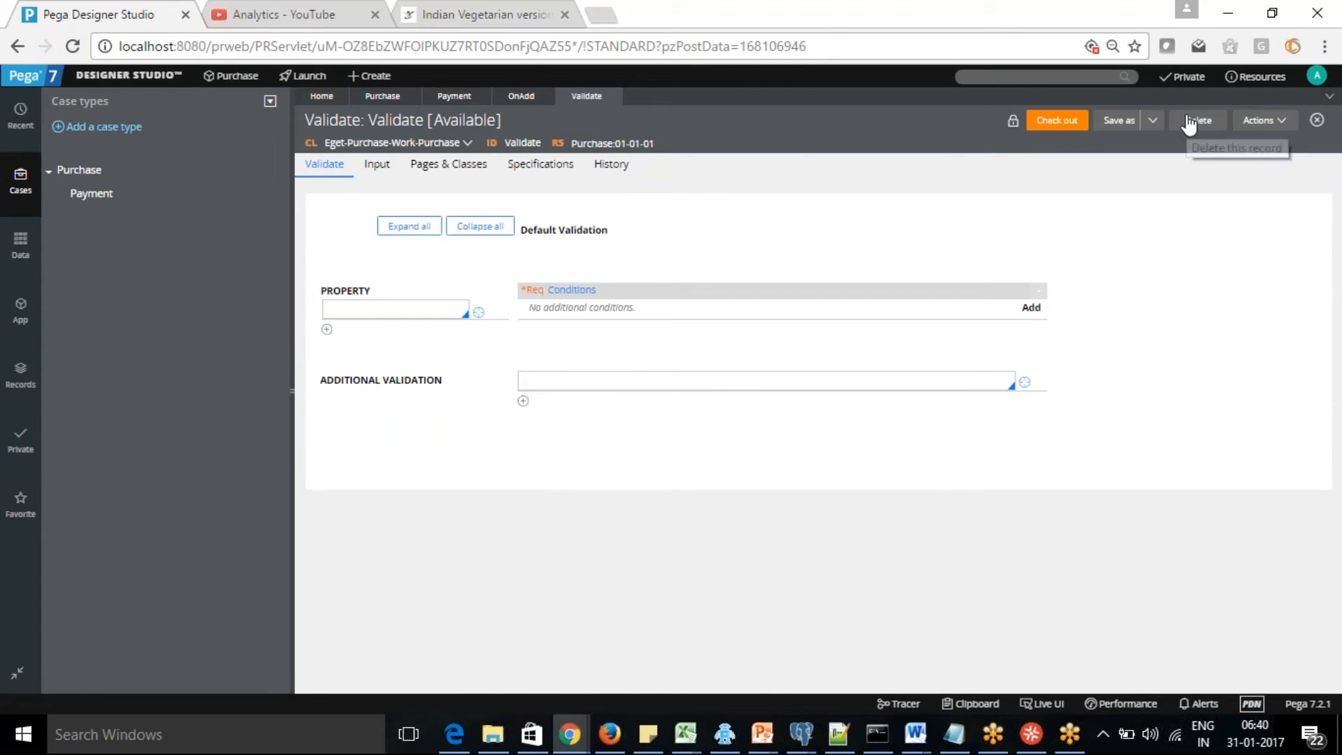
Compare the OnAdd and Validate rules of the Purchase case type and close both.
left_click(522, 98)
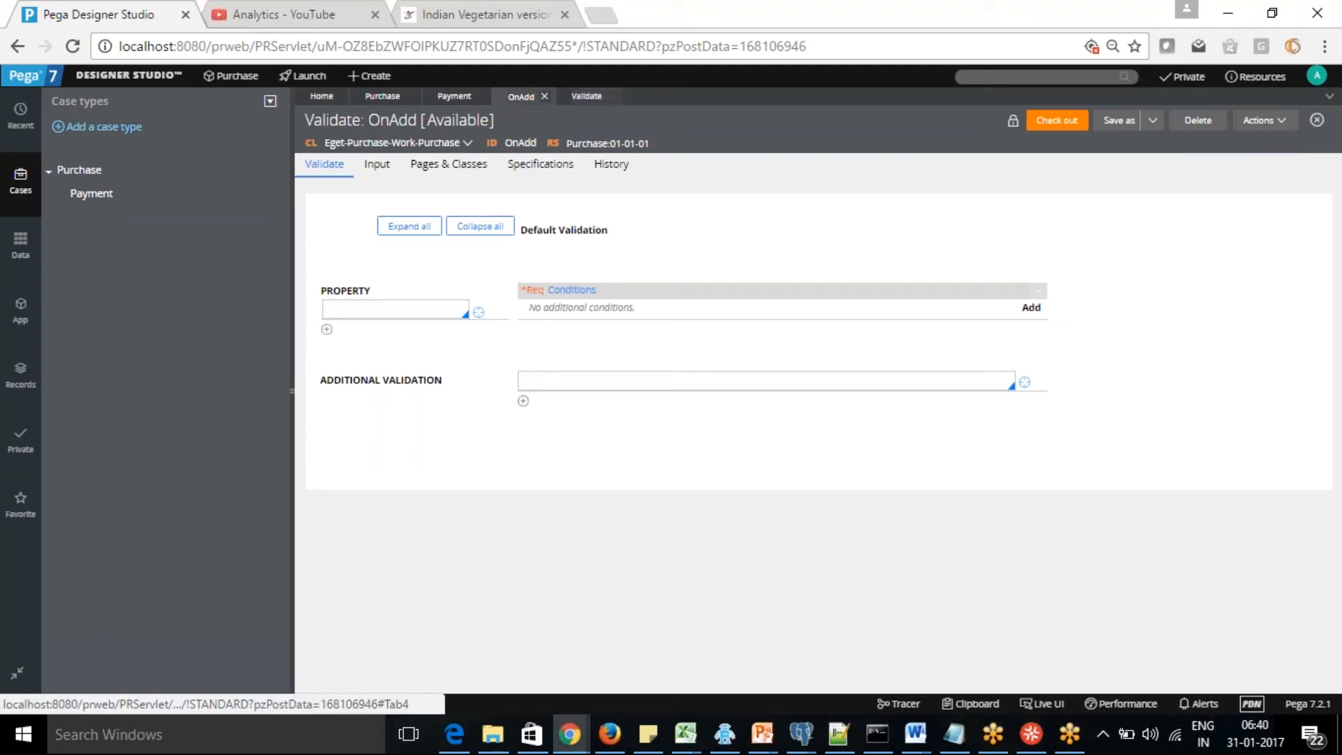
left_click(586, 97)
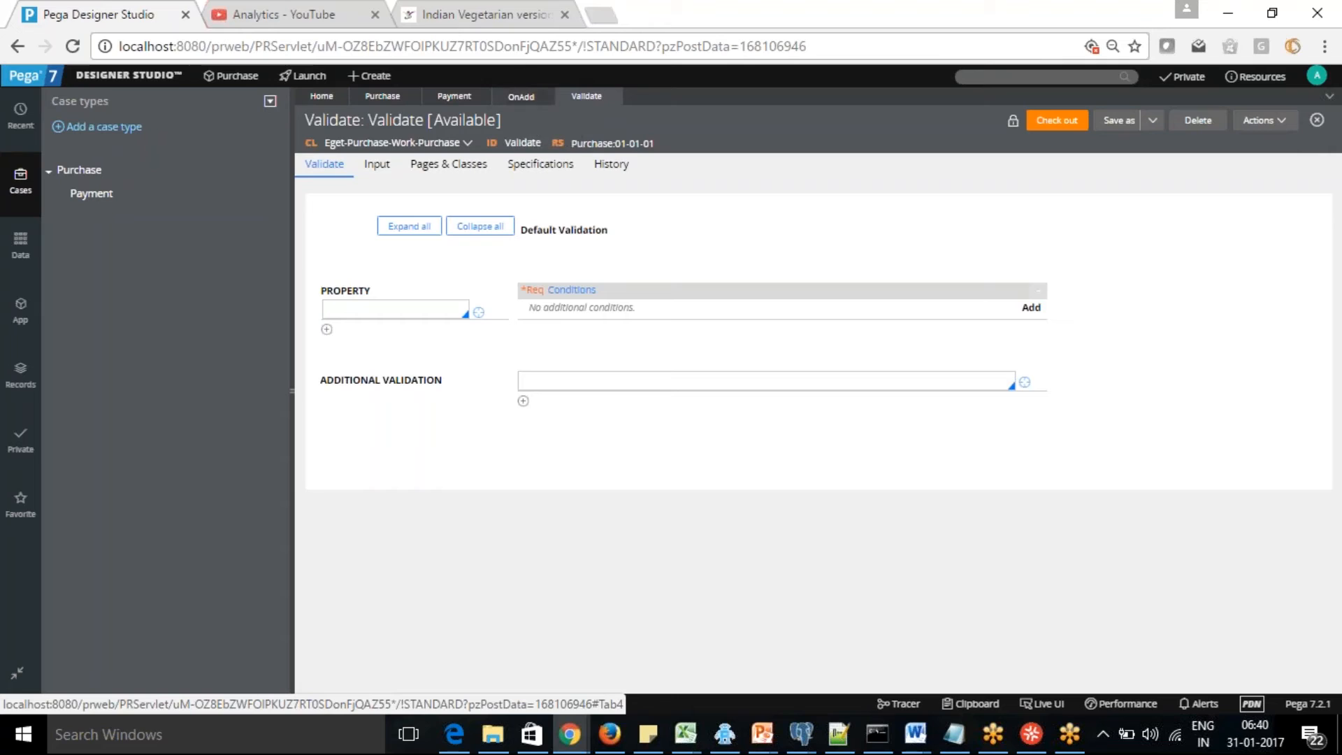
left_click(548, 96)
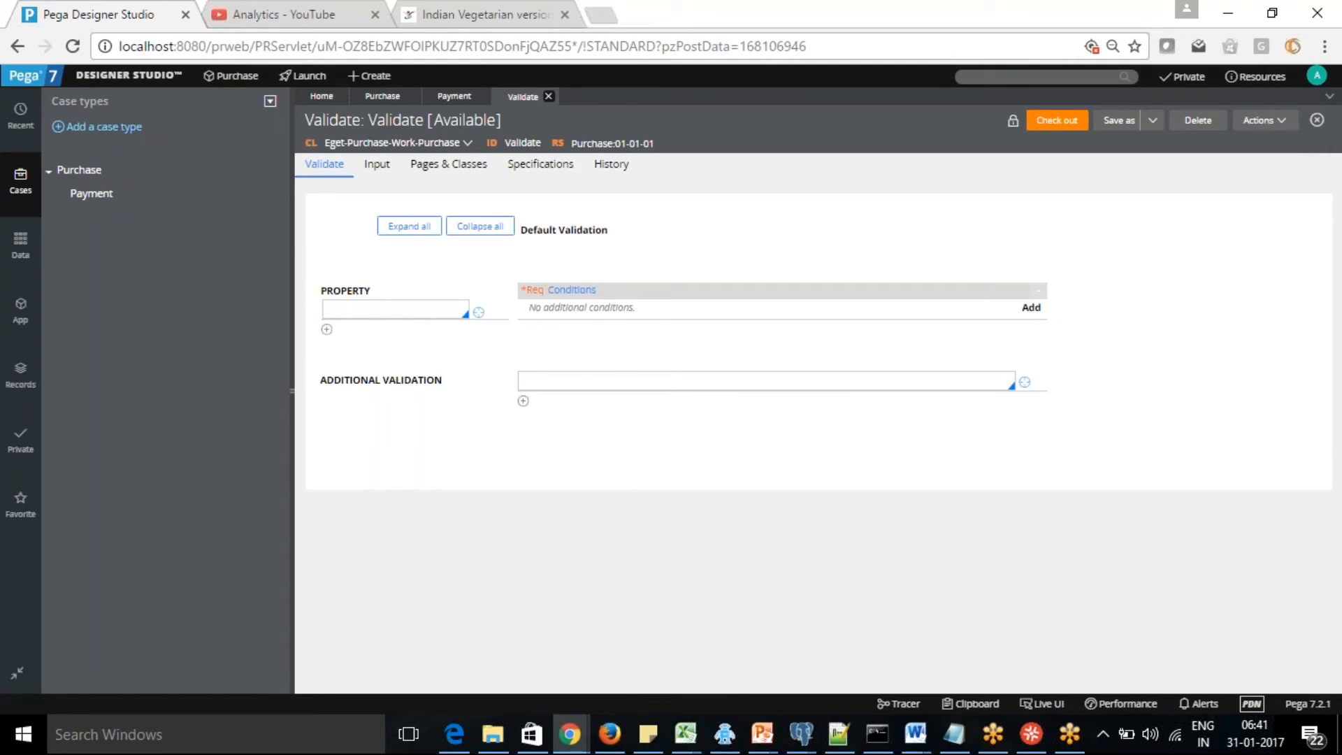
left_click(548, 96)
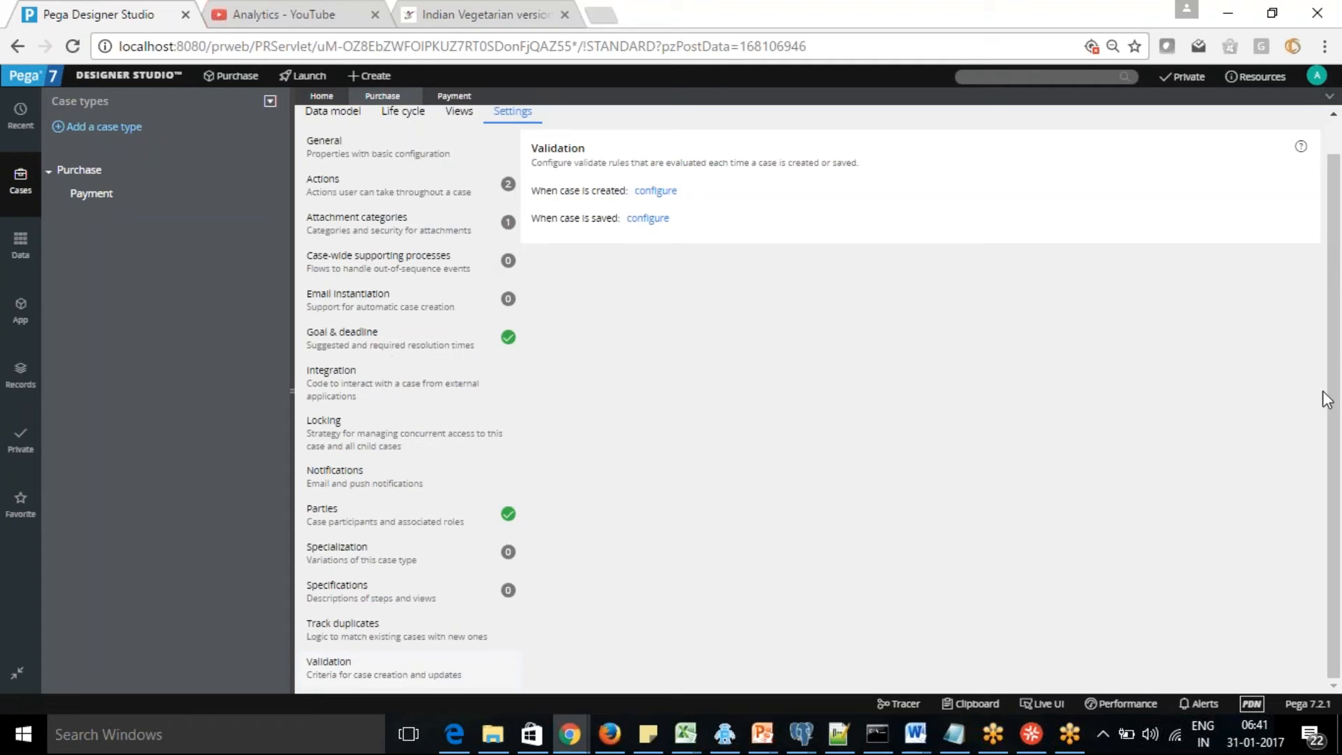
Return to the Purchase case type's life cycle and try to save it.
scroll(1335, 377, "up", 1)
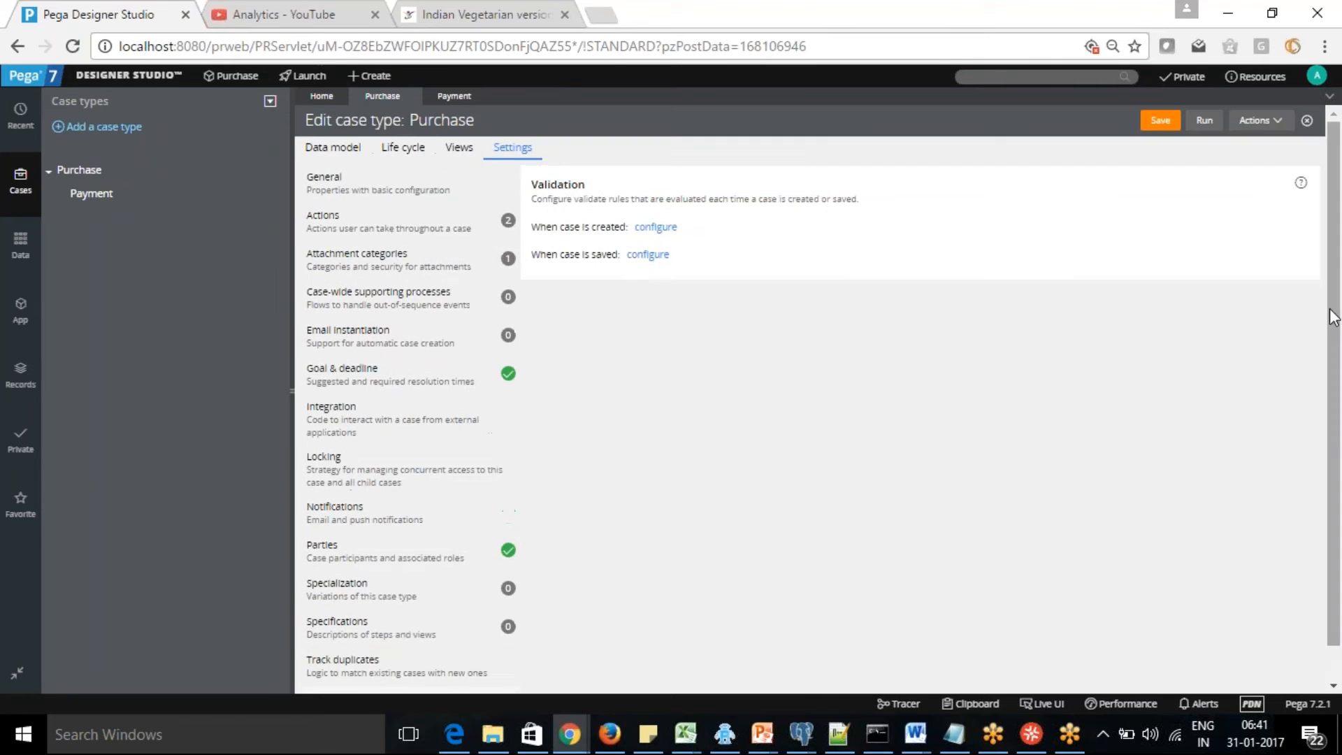
left_click(398, 149)
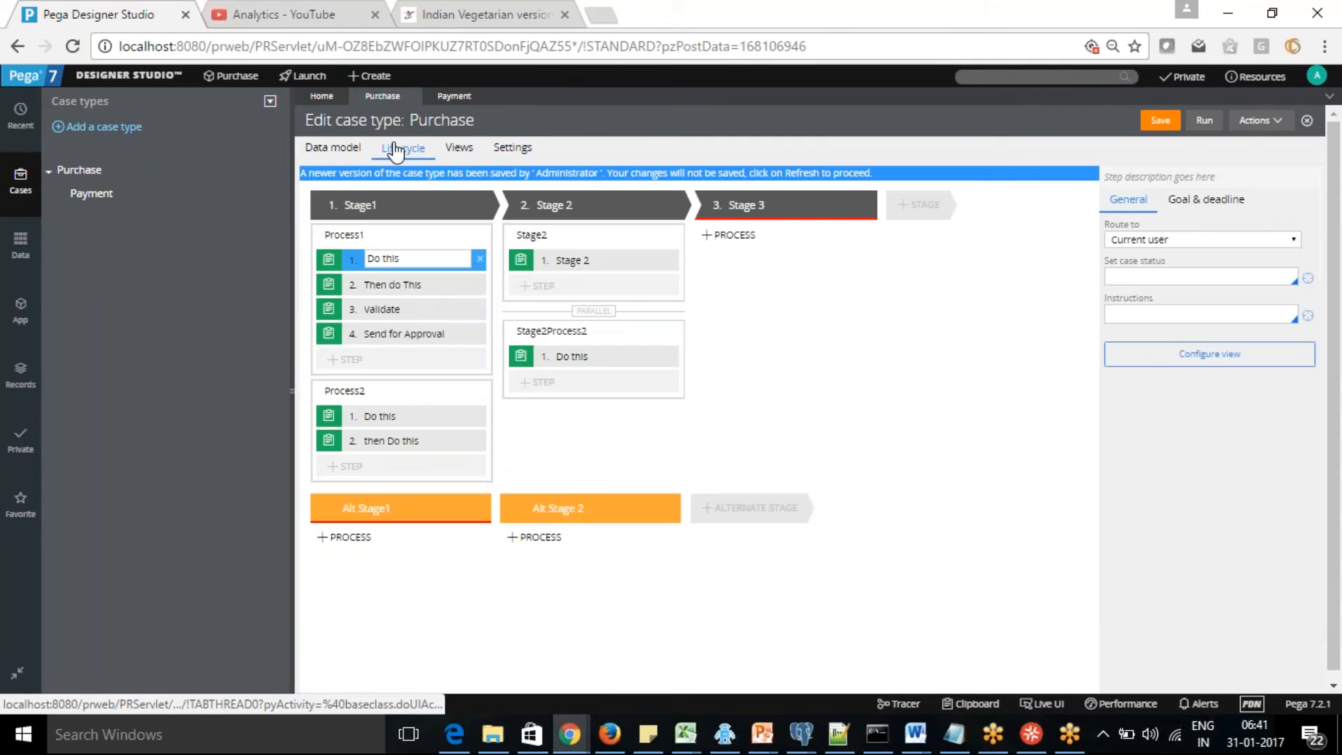
left_click(1161, 121)
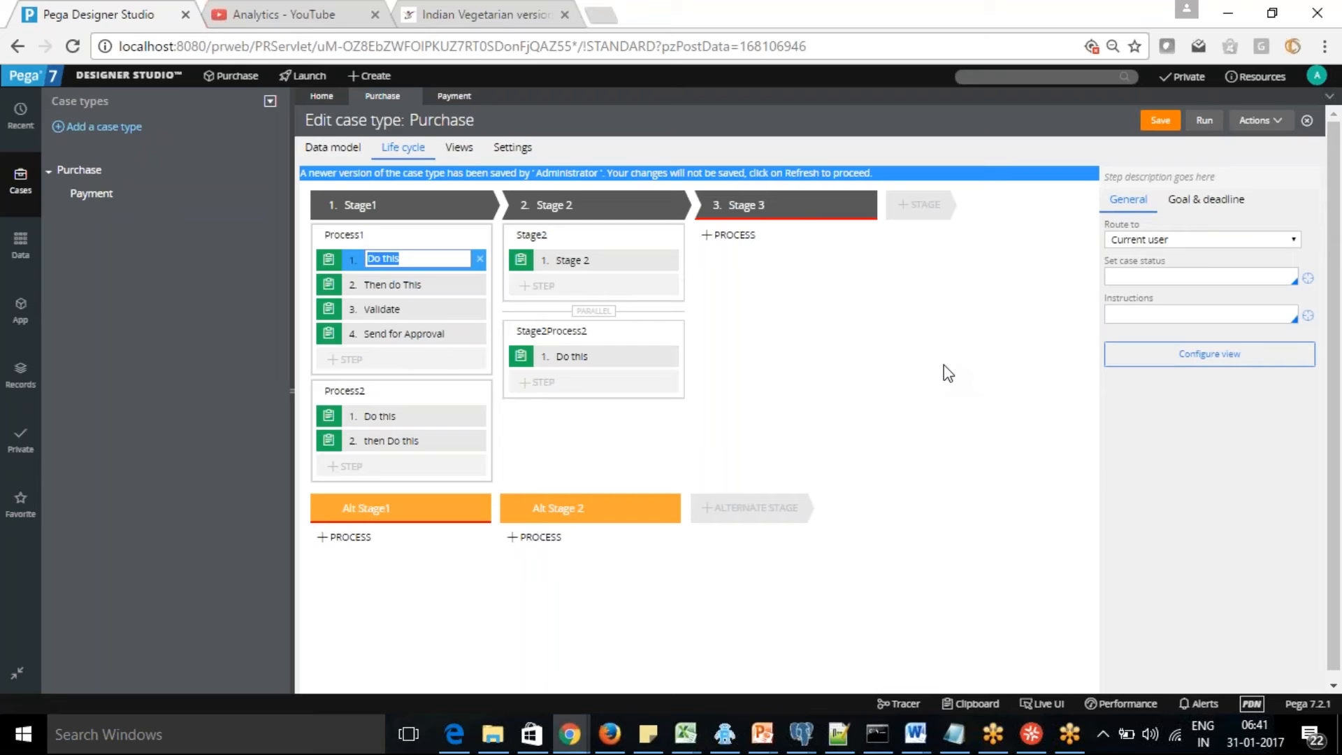
left_click(780, 409)
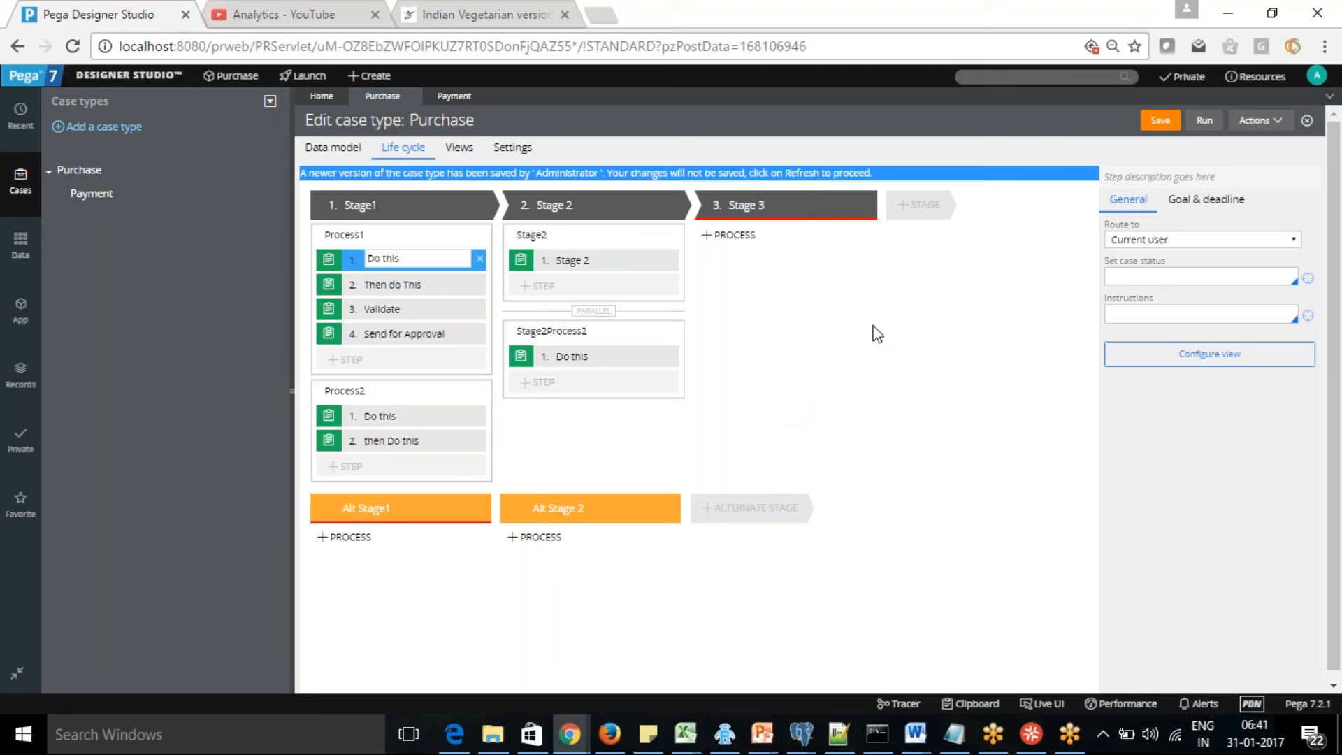
left_click(1160, 122)
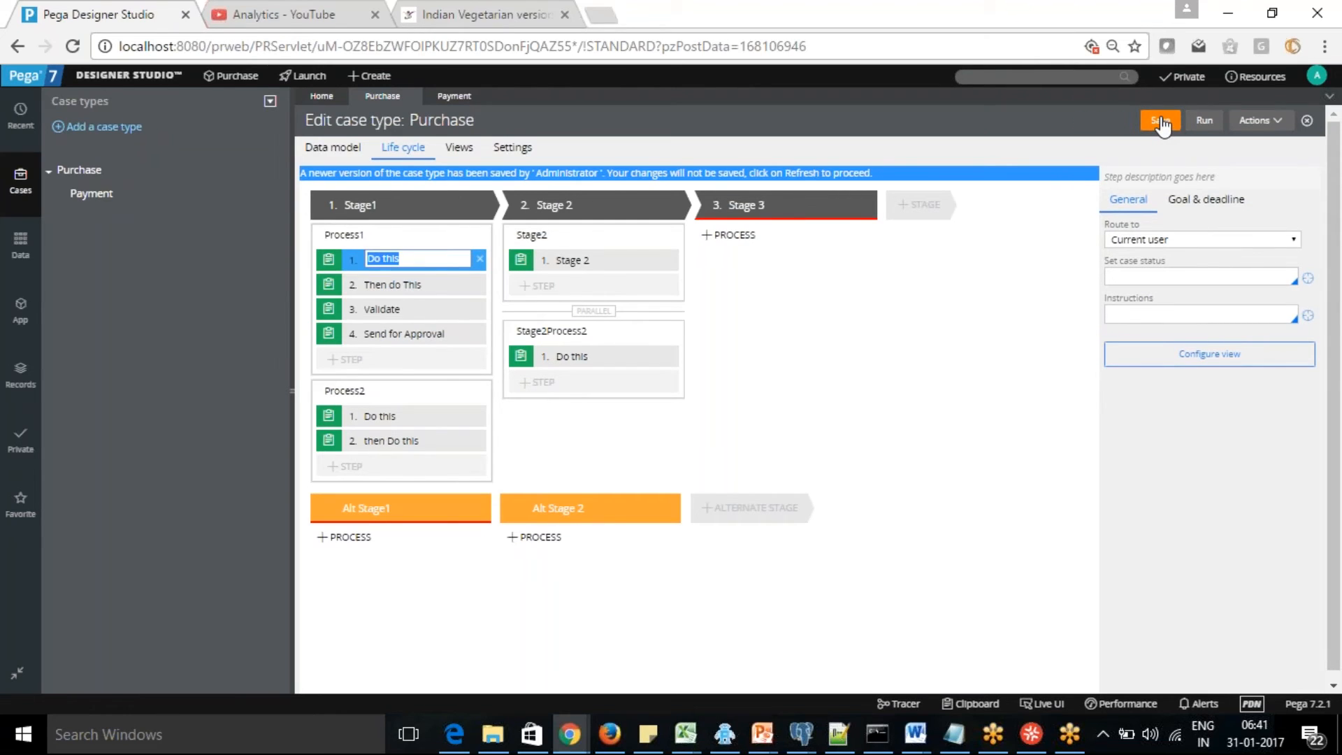
Try to refresh the Purchase case type to its newer version and save it again.
left_click(570, 734)
left_click(656, 657)
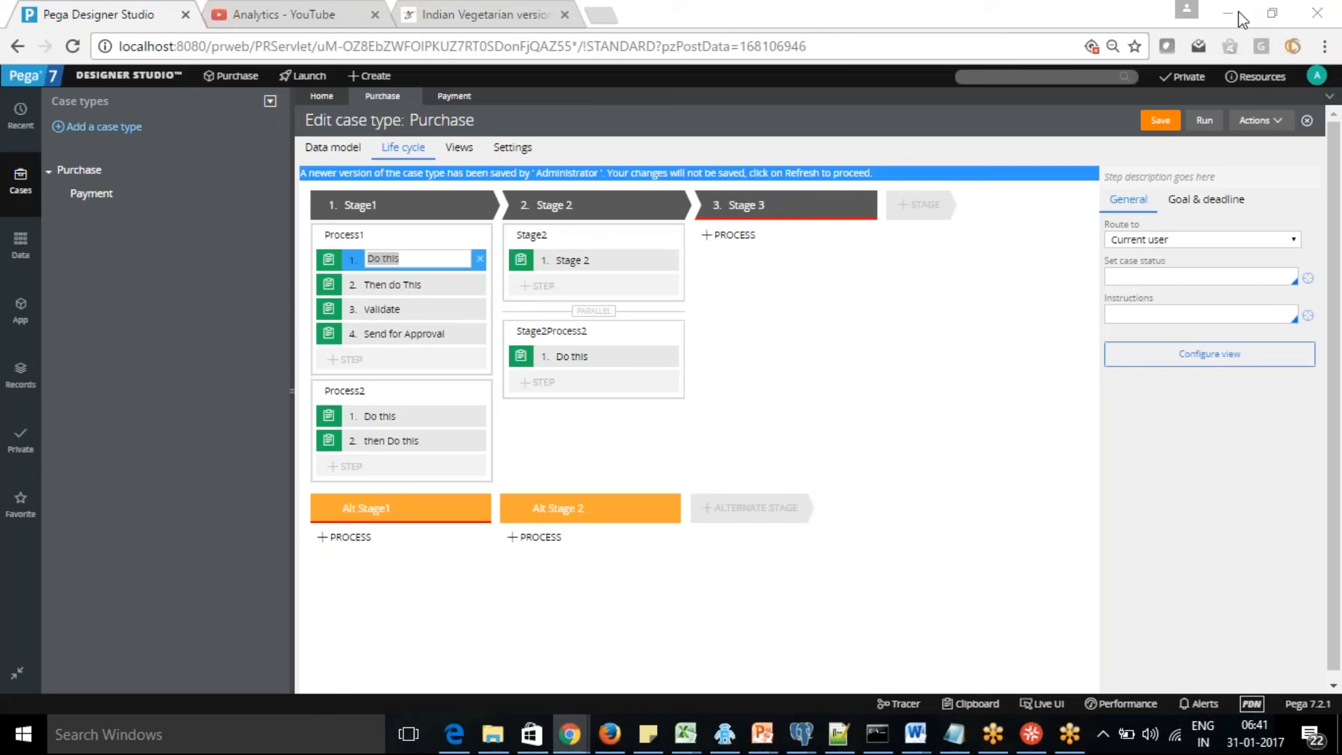
left_click(1229, 13)
left_click(1260, 122)
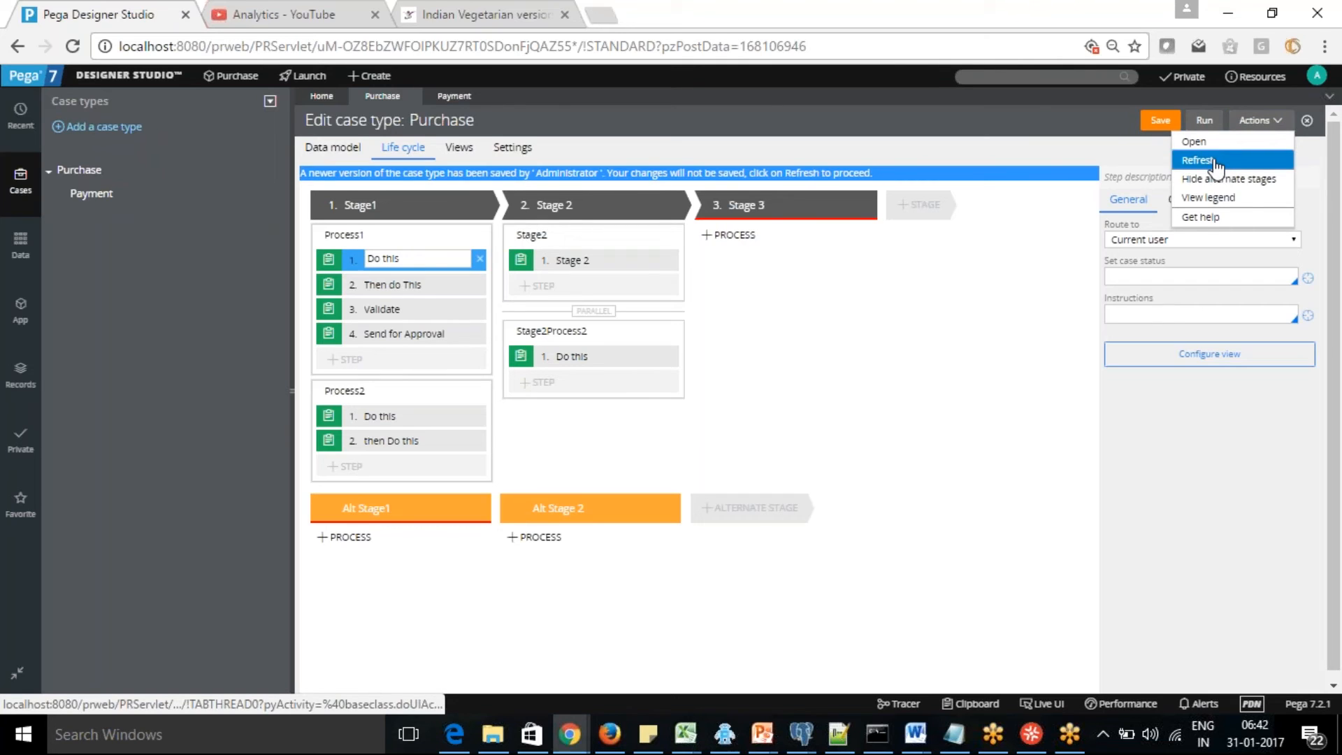
left_click(1216, 163)
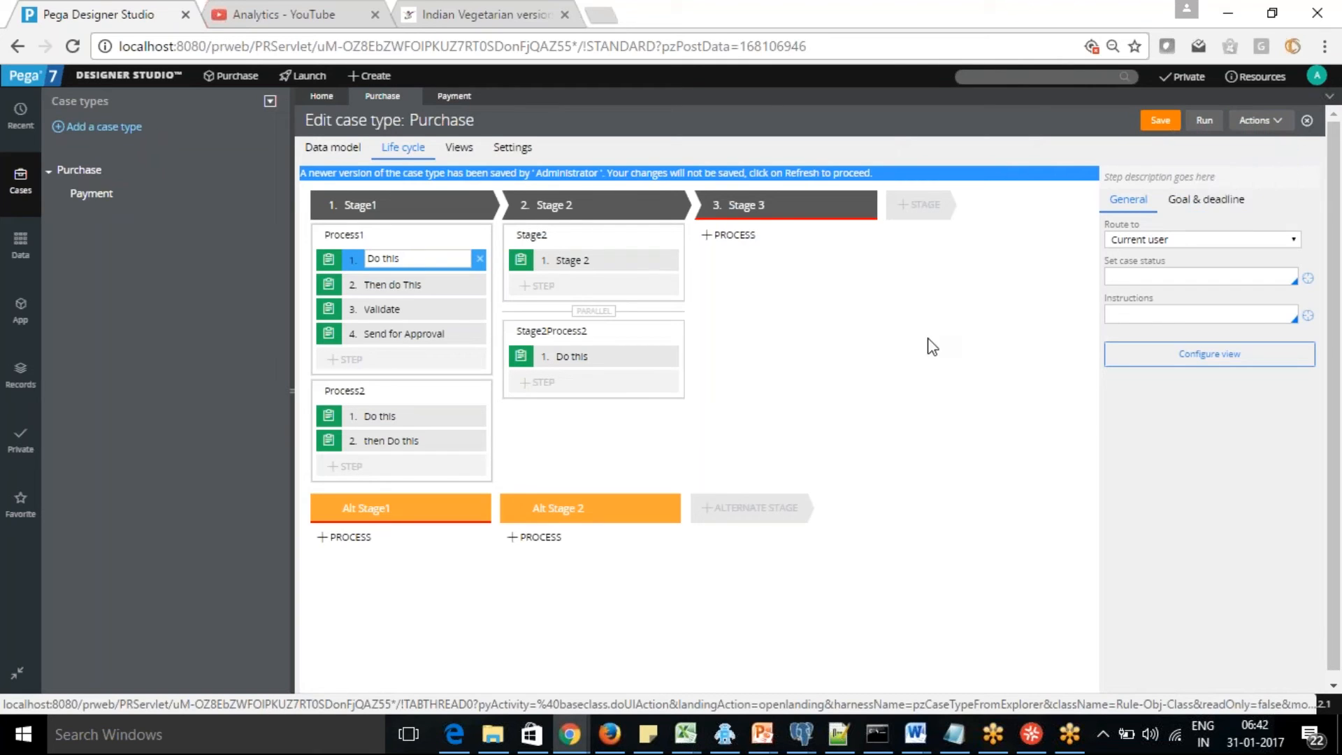
left_click(1159, 123)
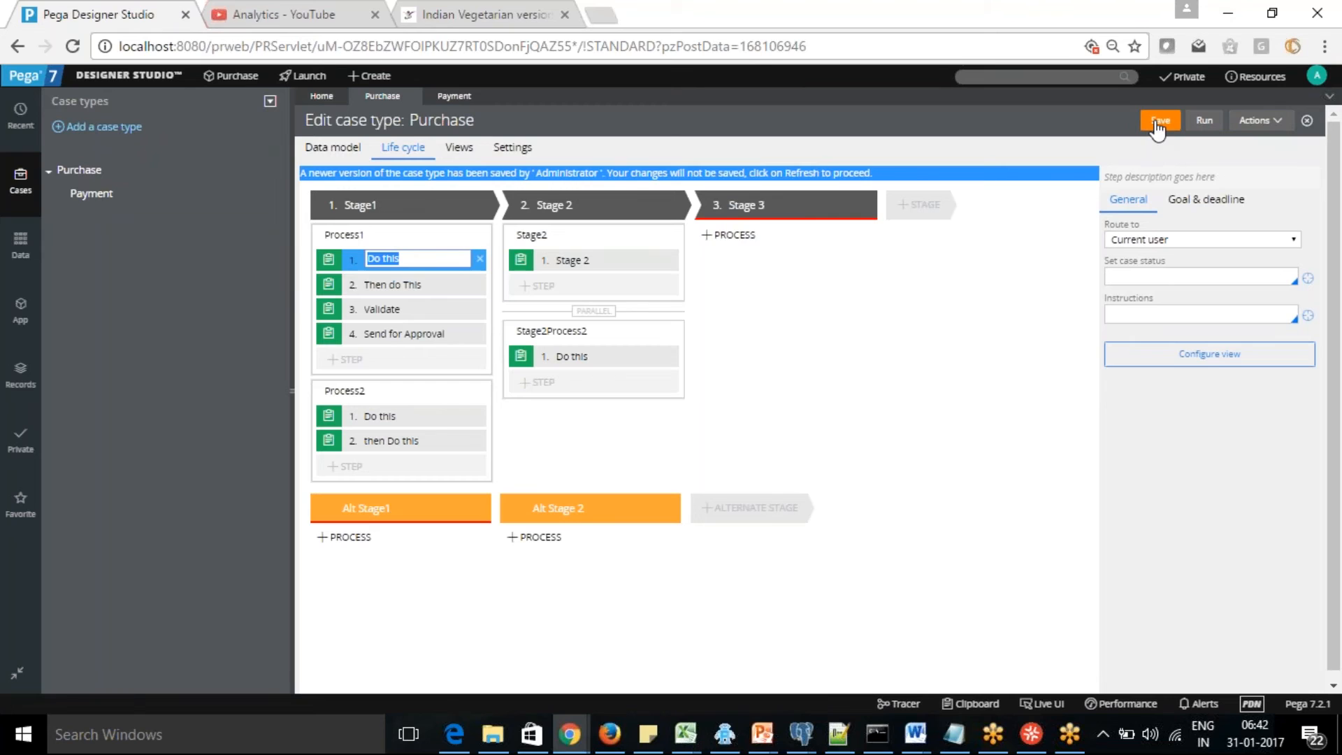
Examine the Purchase case type's views, including the Edit view's fields, and its data model.
left_click(459, 155)
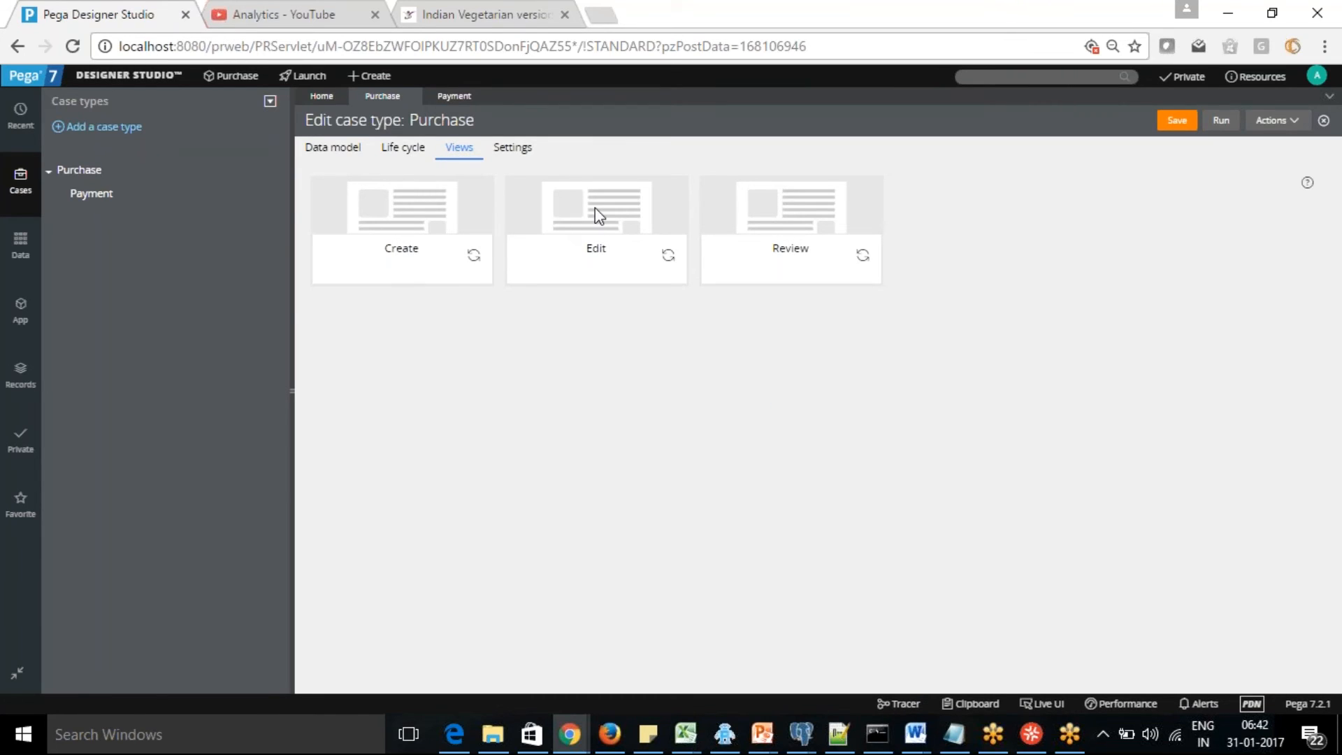
left_click(627, 294)
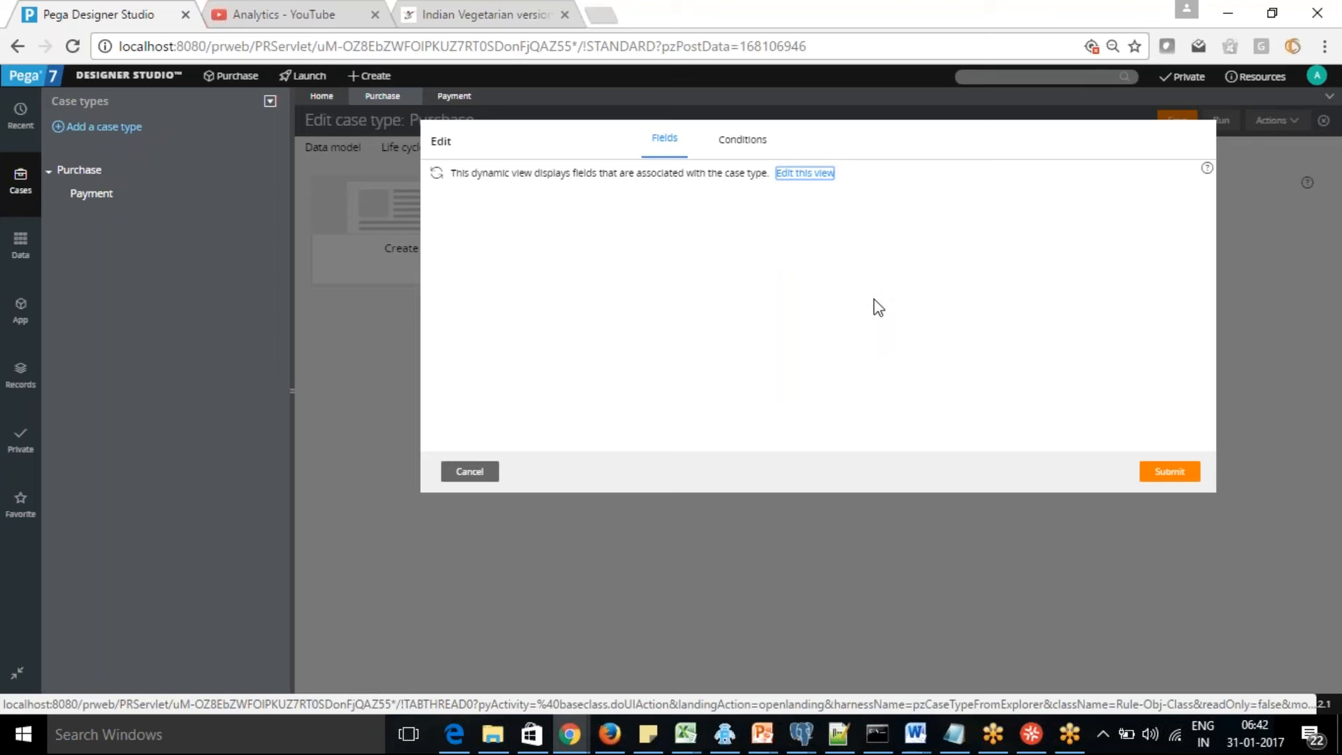
left_click(469, 473)
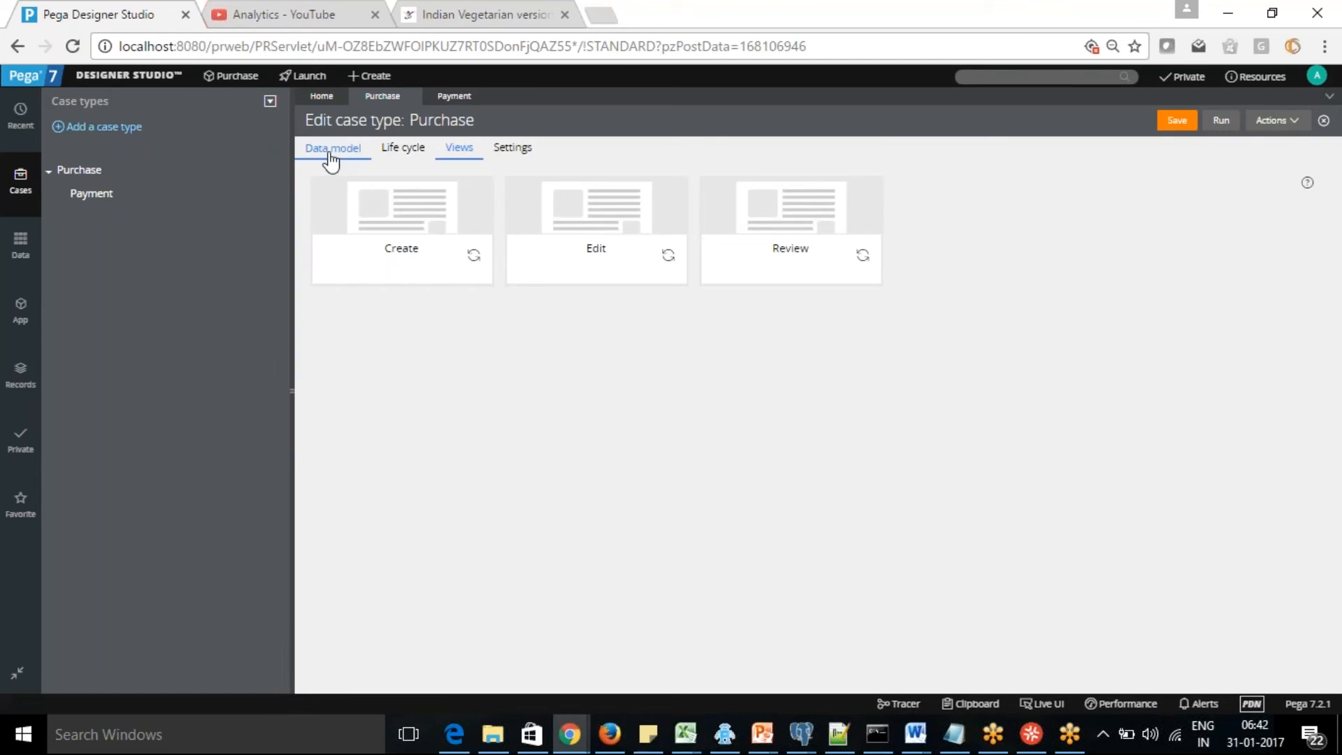
left_click(331, 155)
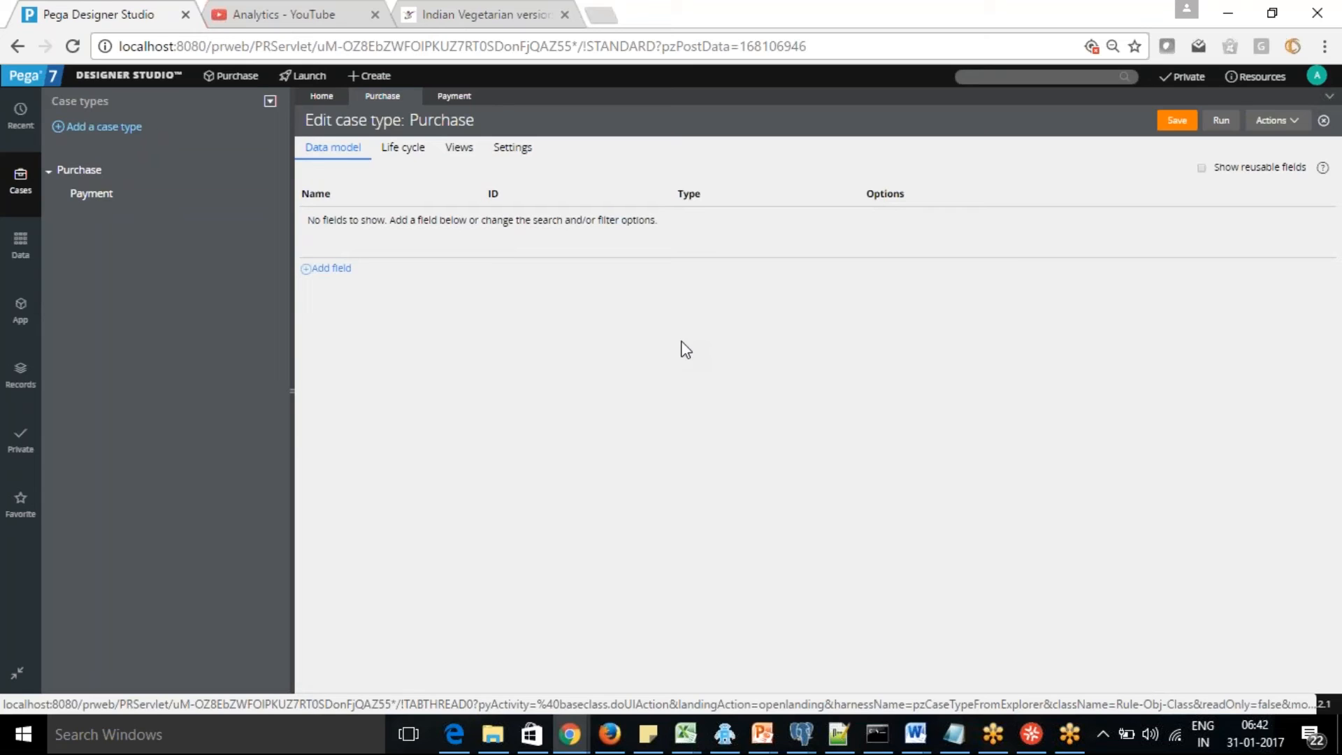
Examine the life cycle legend for stages, processes and steps of the Purchase case type, and close it.
left_click(403, 149)
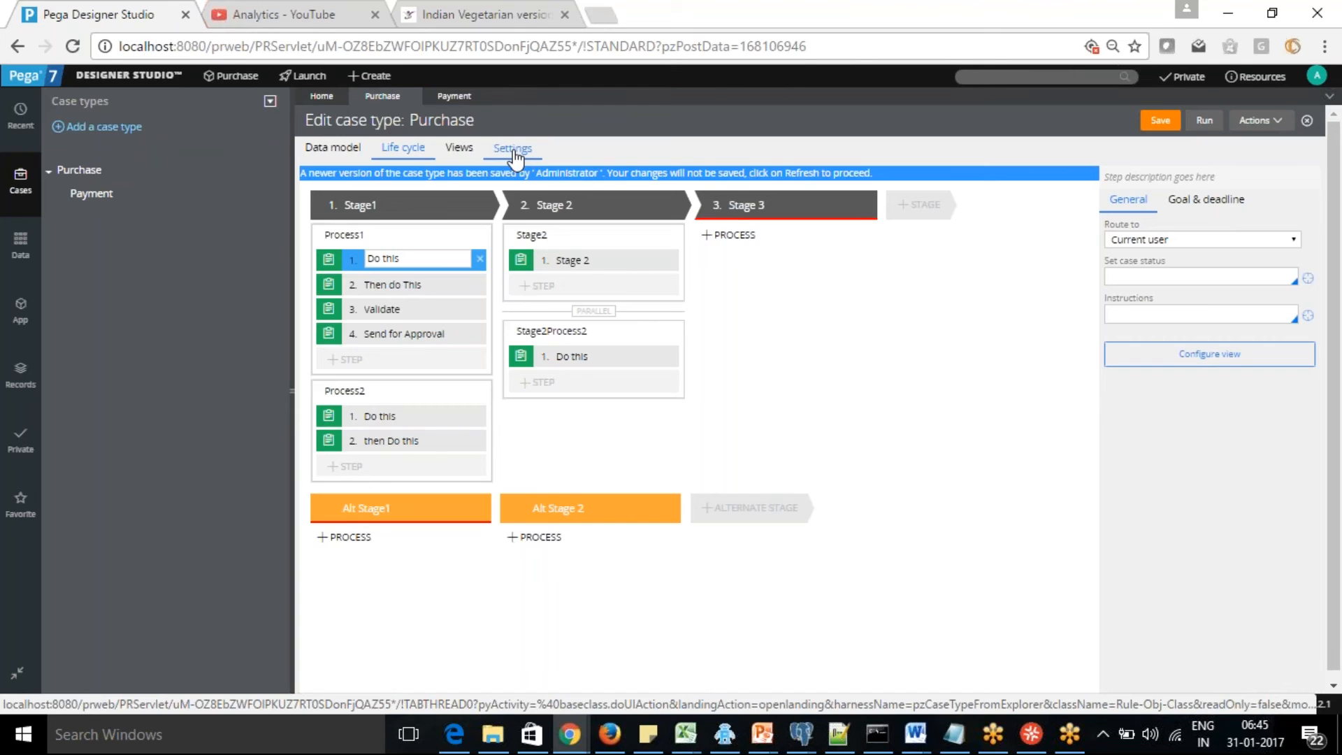
left_click(1262, 120)
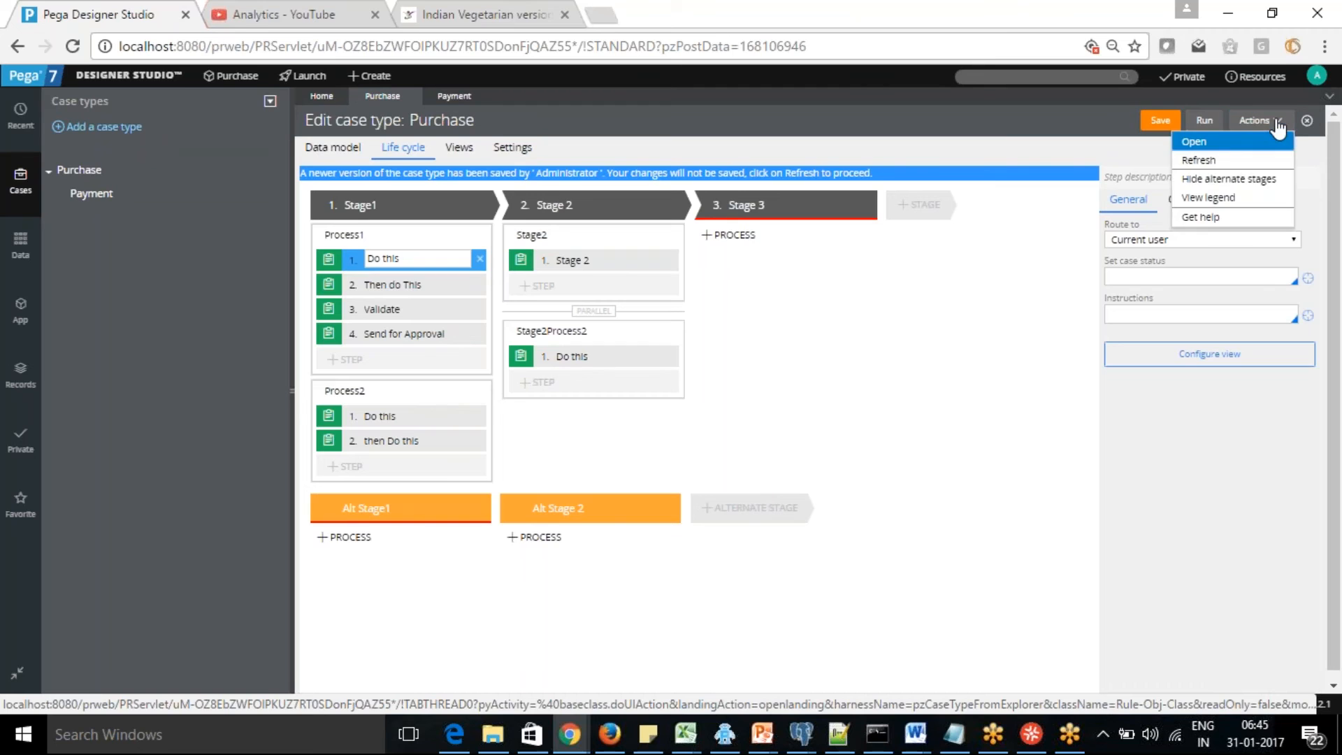
left_click(1231, 199)
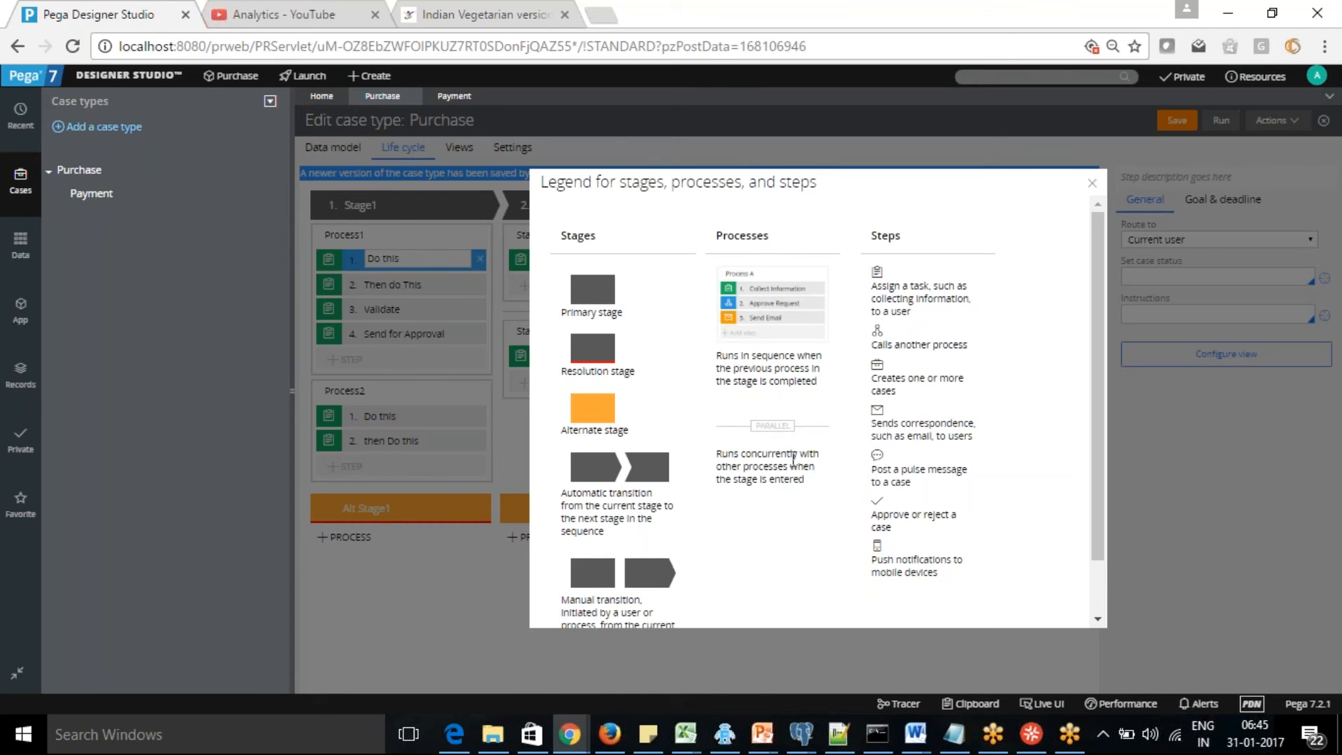
left_click_drag(792, 456, 769, 591)
left_click(772, 592)
left_click(1092, 188)
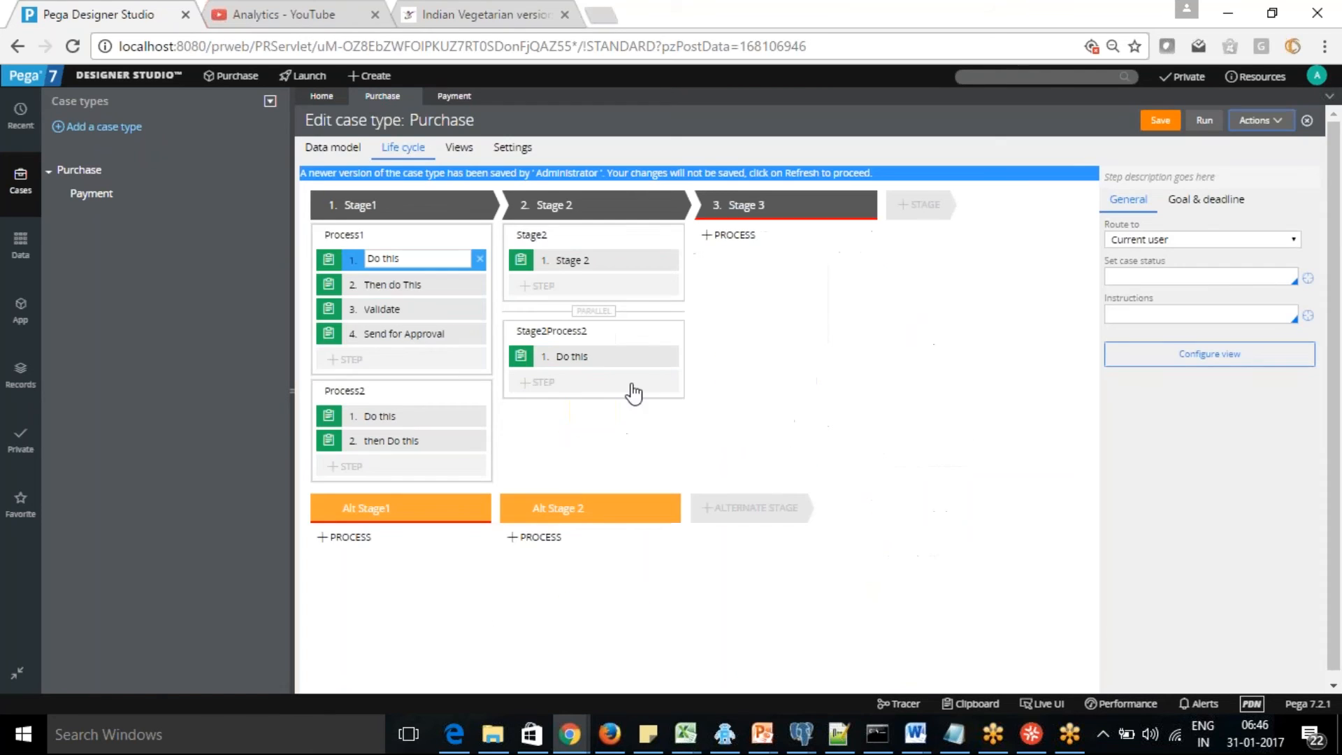
Add an Approve/Reject step after Do this in Stage2Process2 of the Purchase life cycle.
left_click(525, 383)
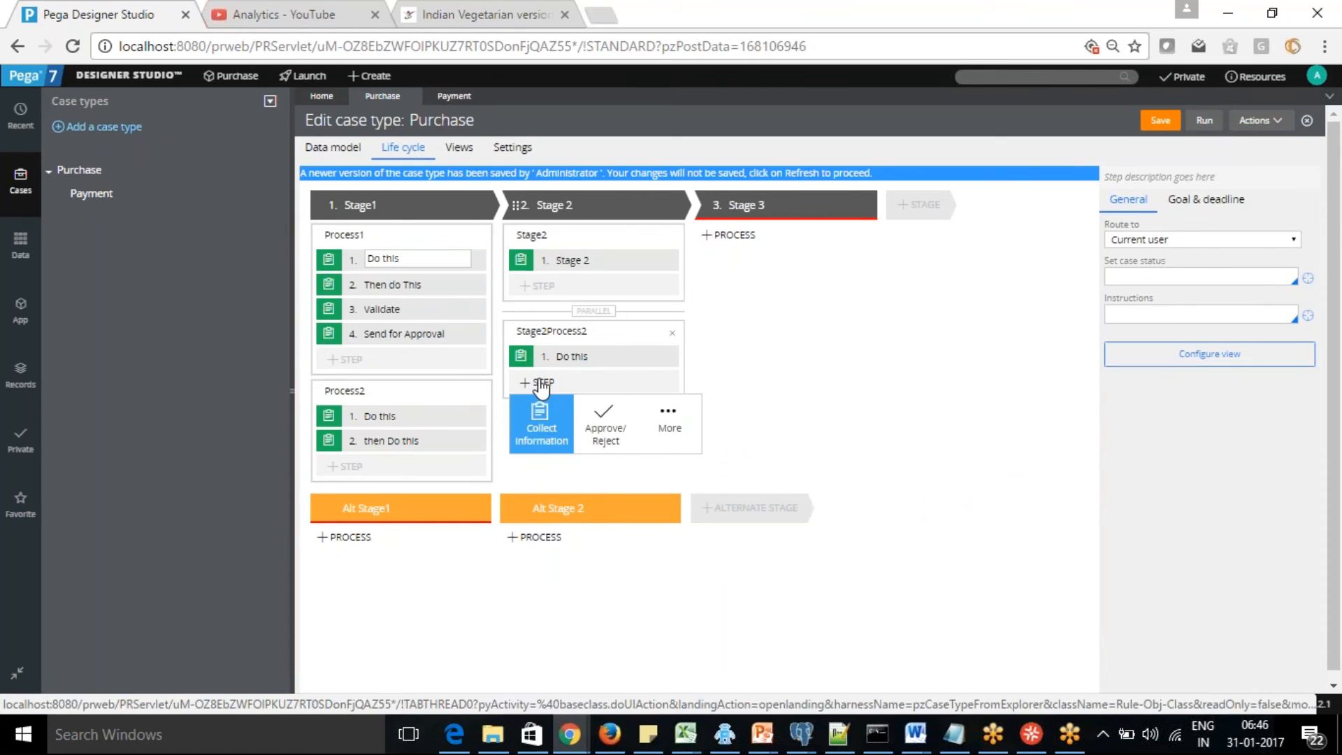
left_click(607, 438)
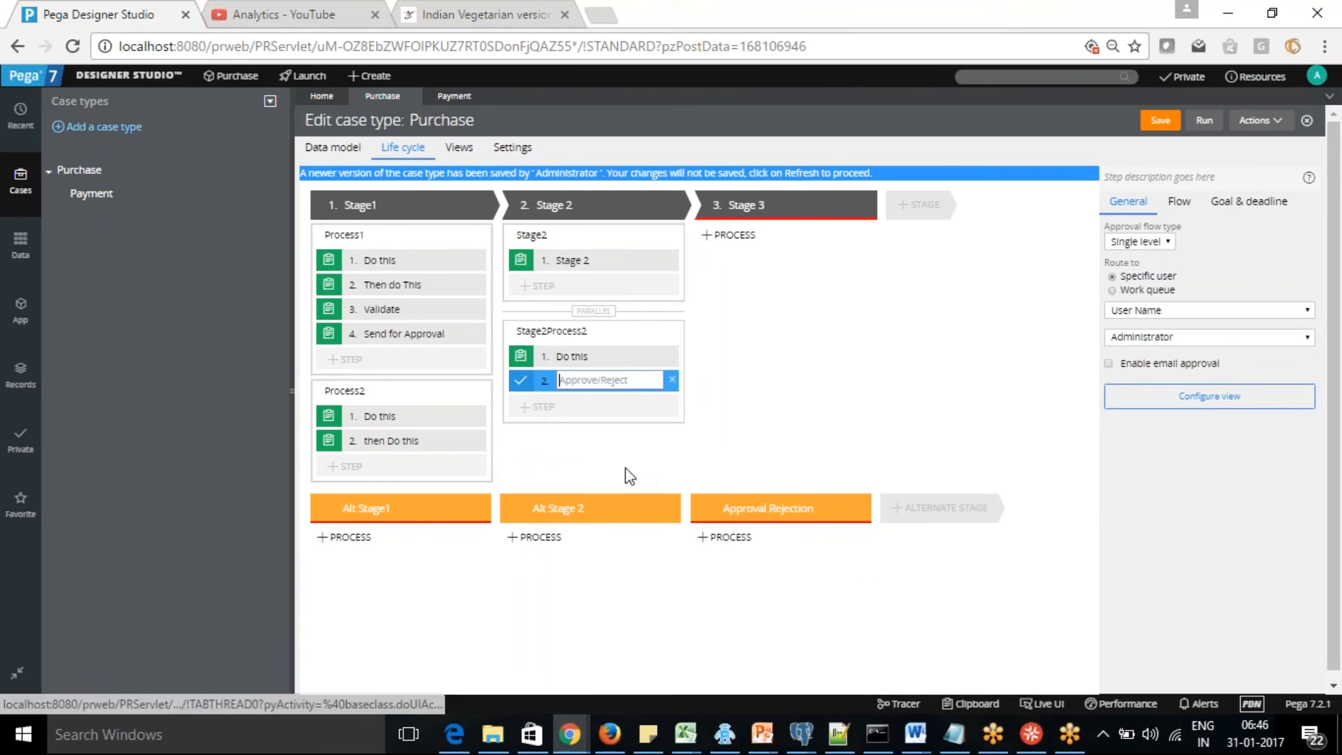
Add a Send Email utility step after the Approve/Reject step in Stage2Process2.
left_click(531, 407)
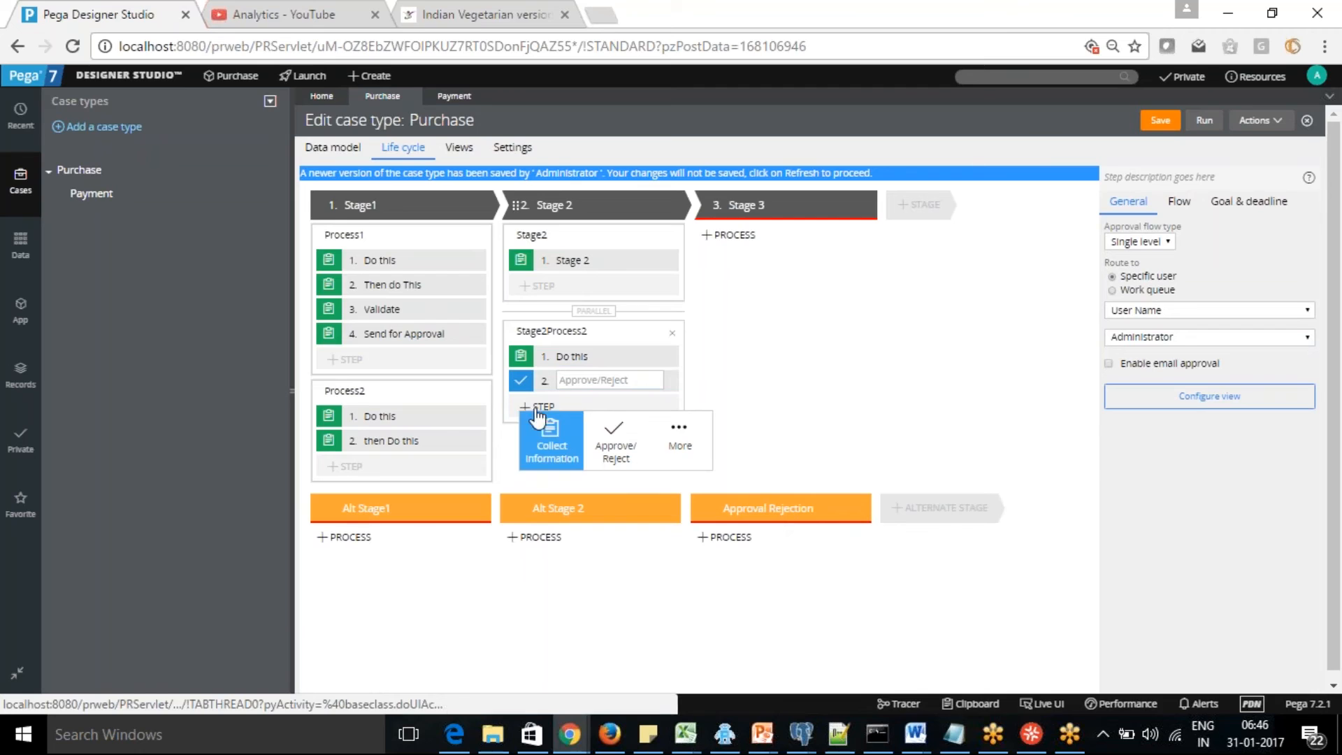
left_click(682, 436)
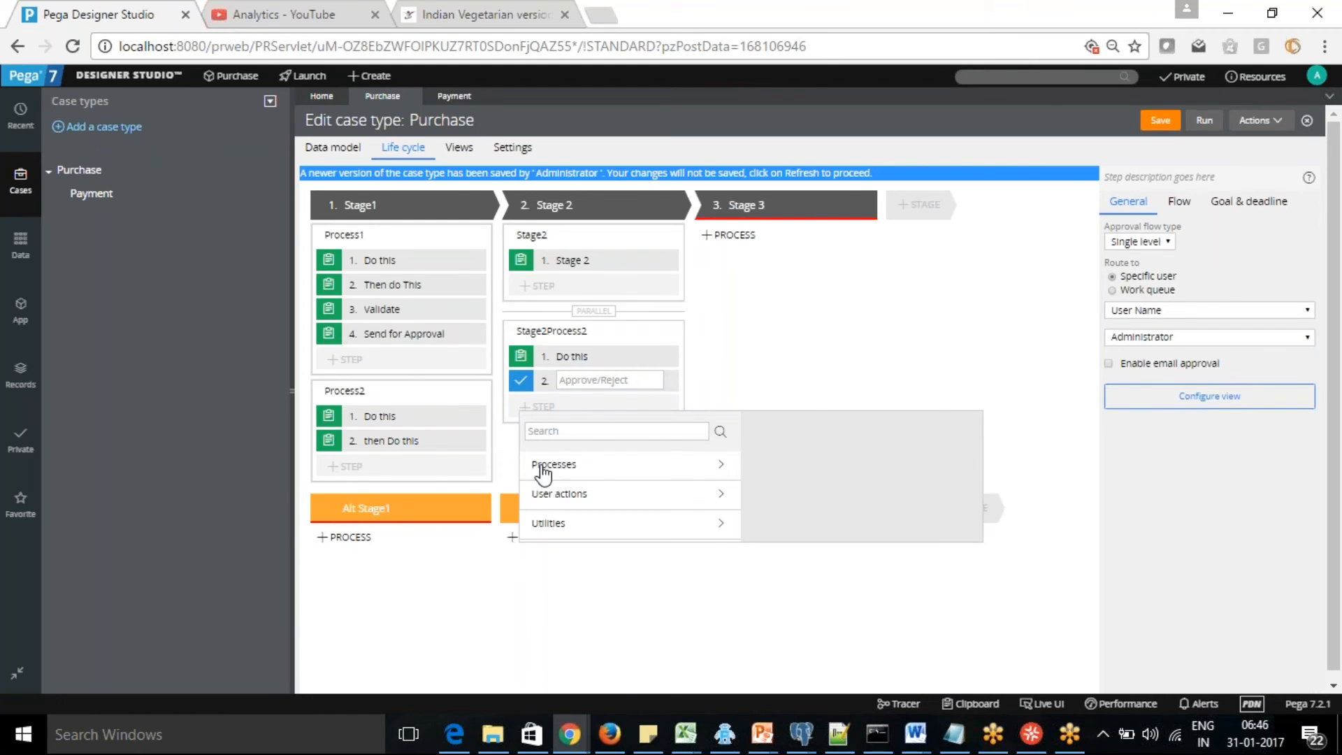
left_click(724, 499)
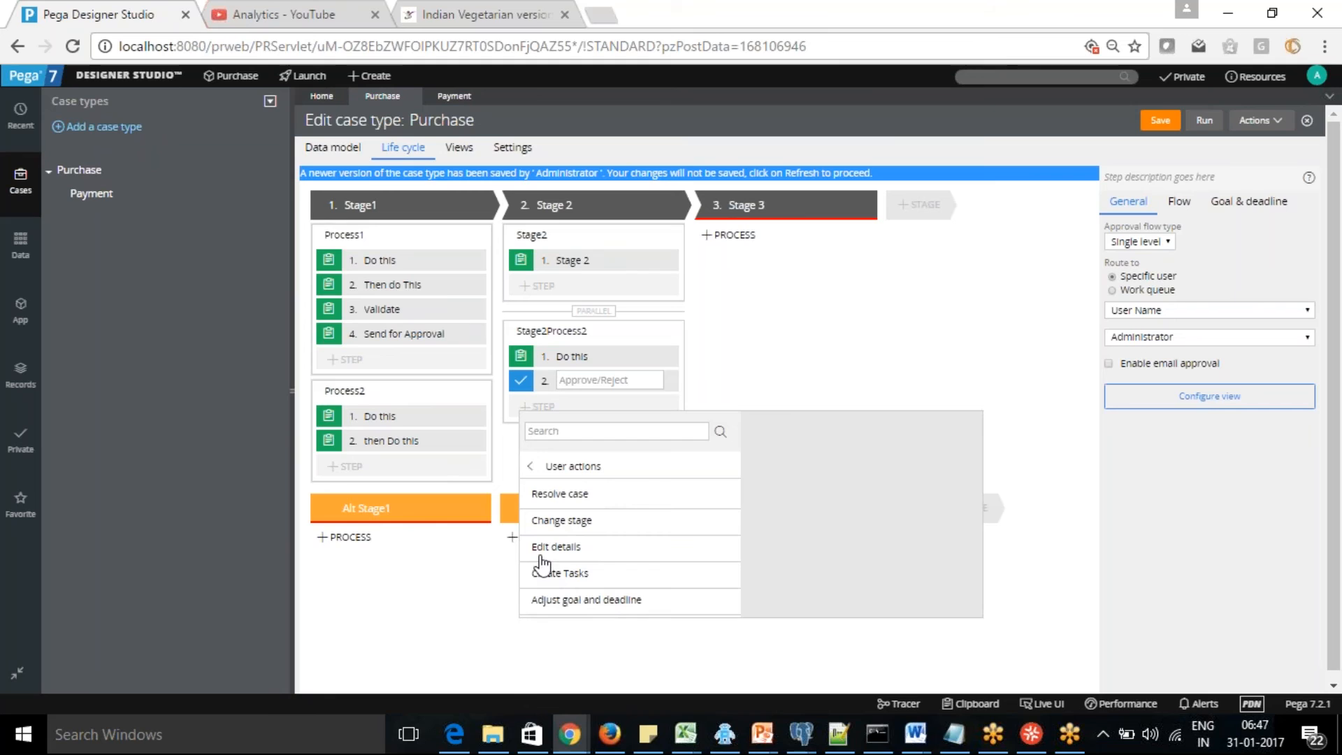
left_click(528, 469)
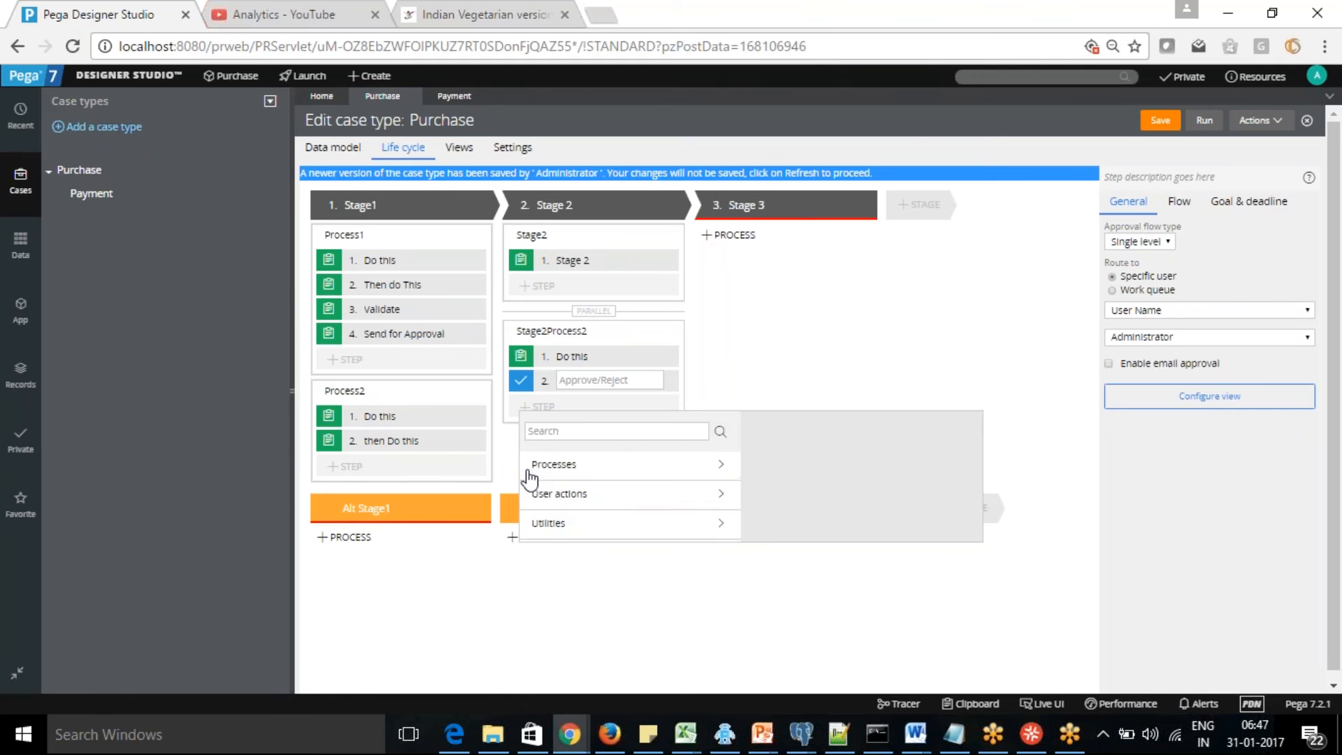
left_click(549, 524)
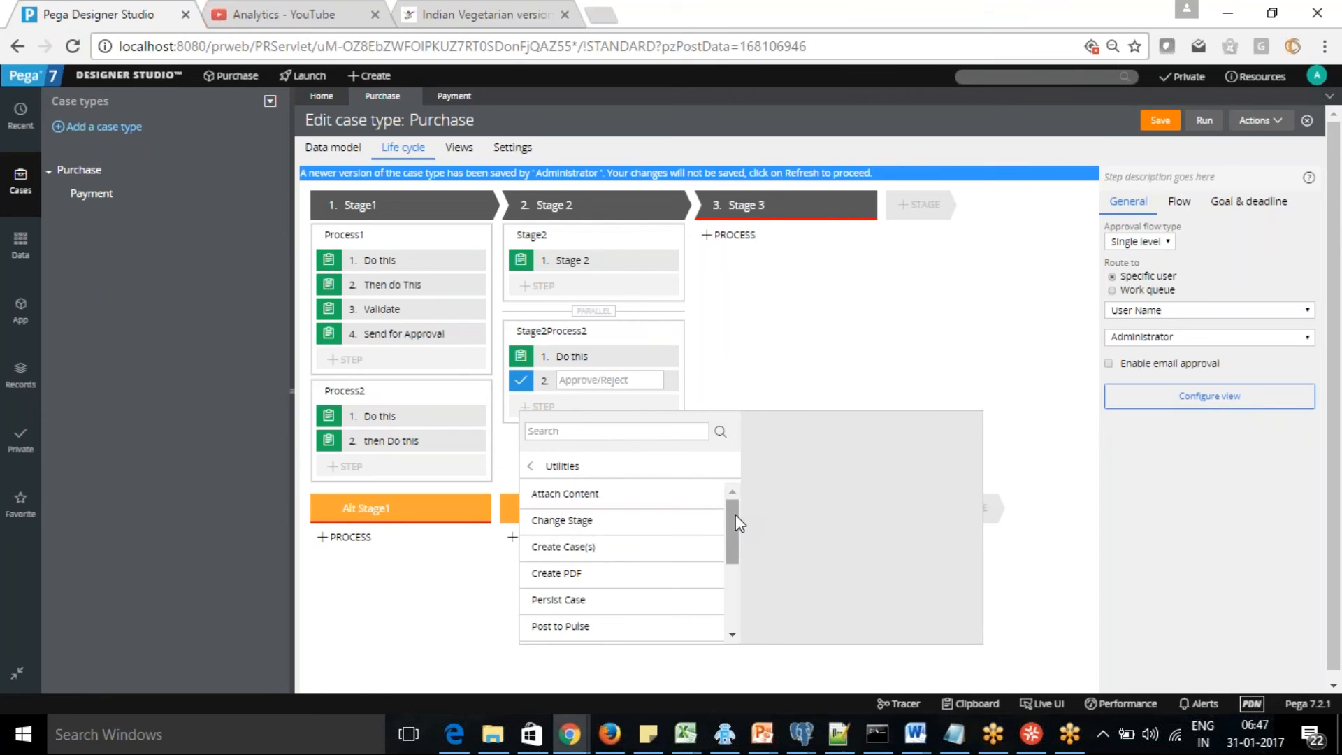
left_click_drag(738, 523, 739, 586)
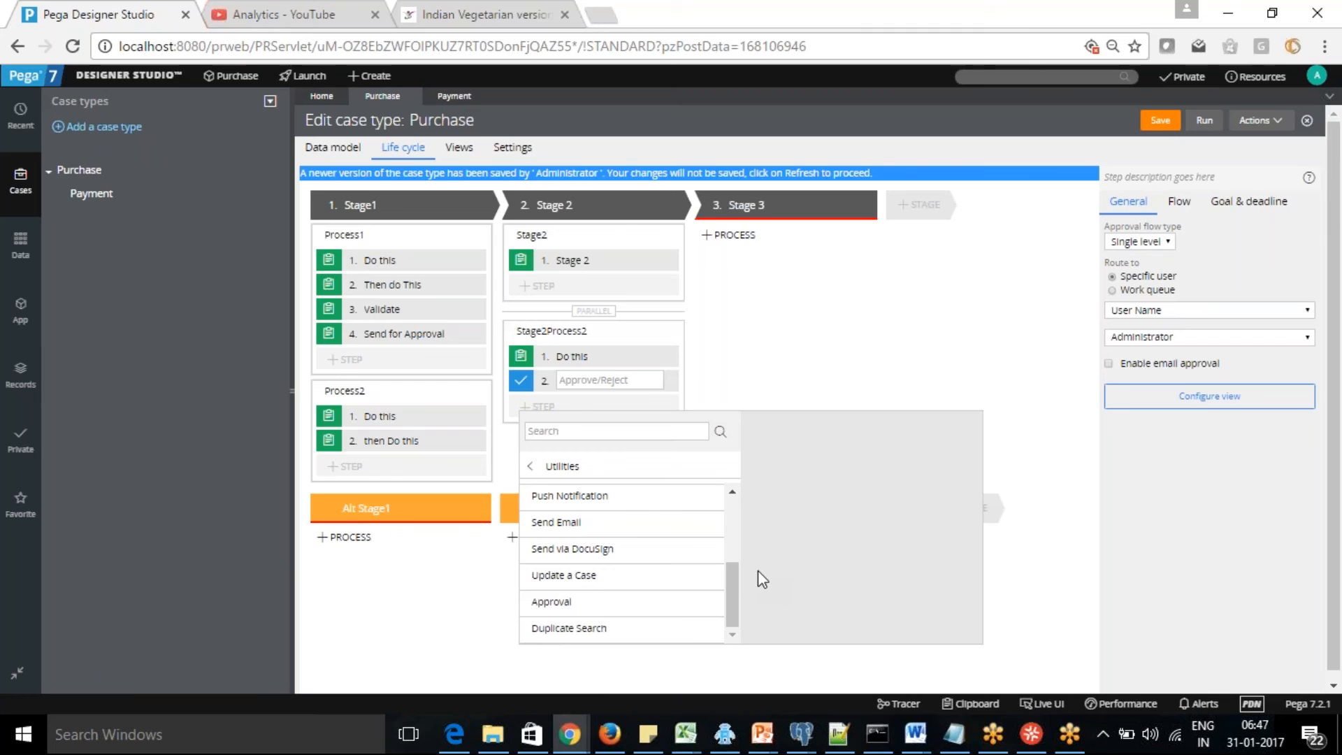
mouse_move(734, 578)
left_mouse_down()
mouse_move(736, 511)
mouse_move(735, 569)
left_mouse_up()
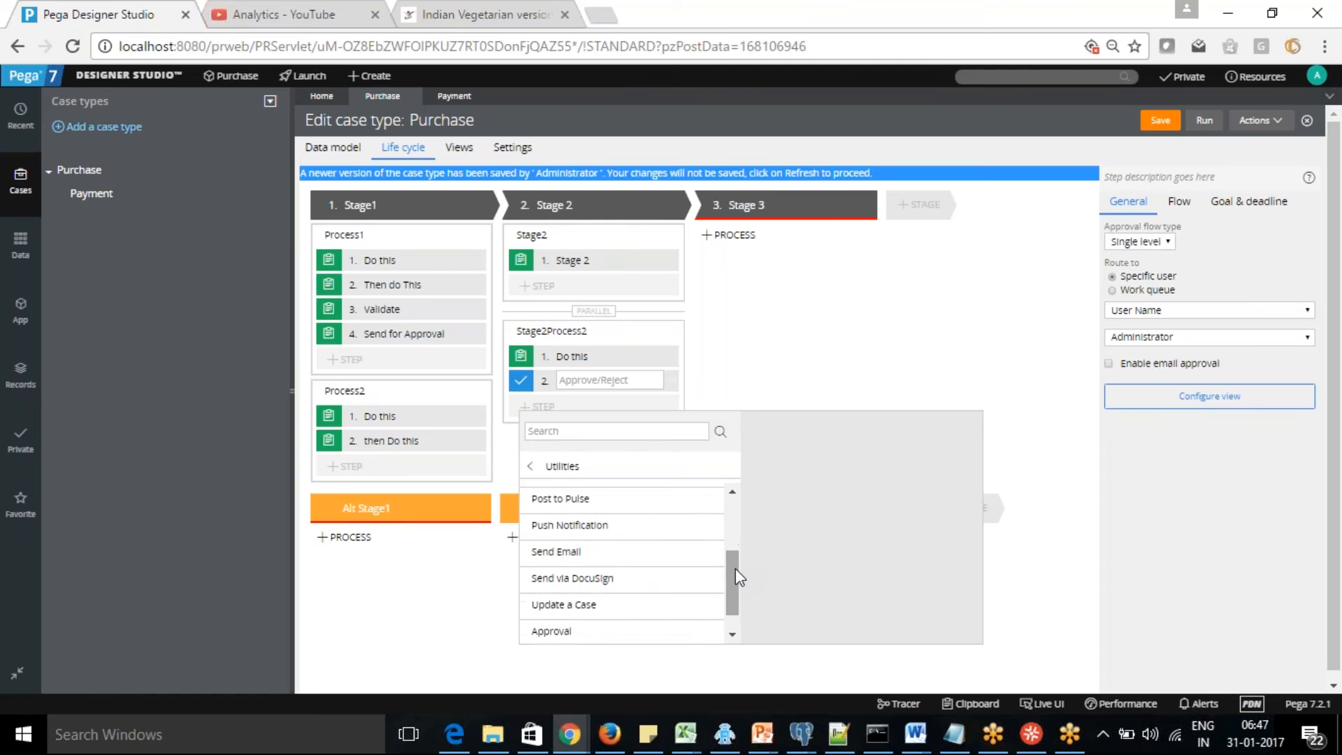
left_click(556, 553)
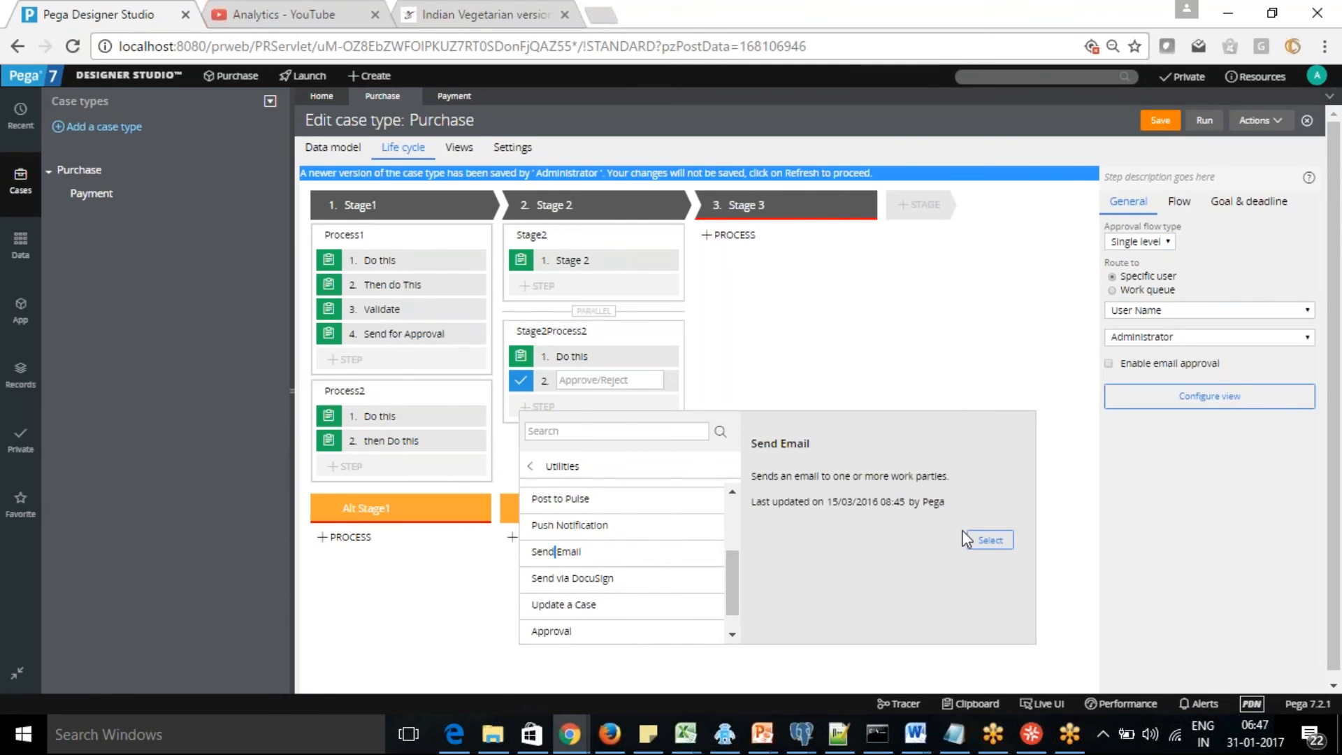
left_click(988, 541)
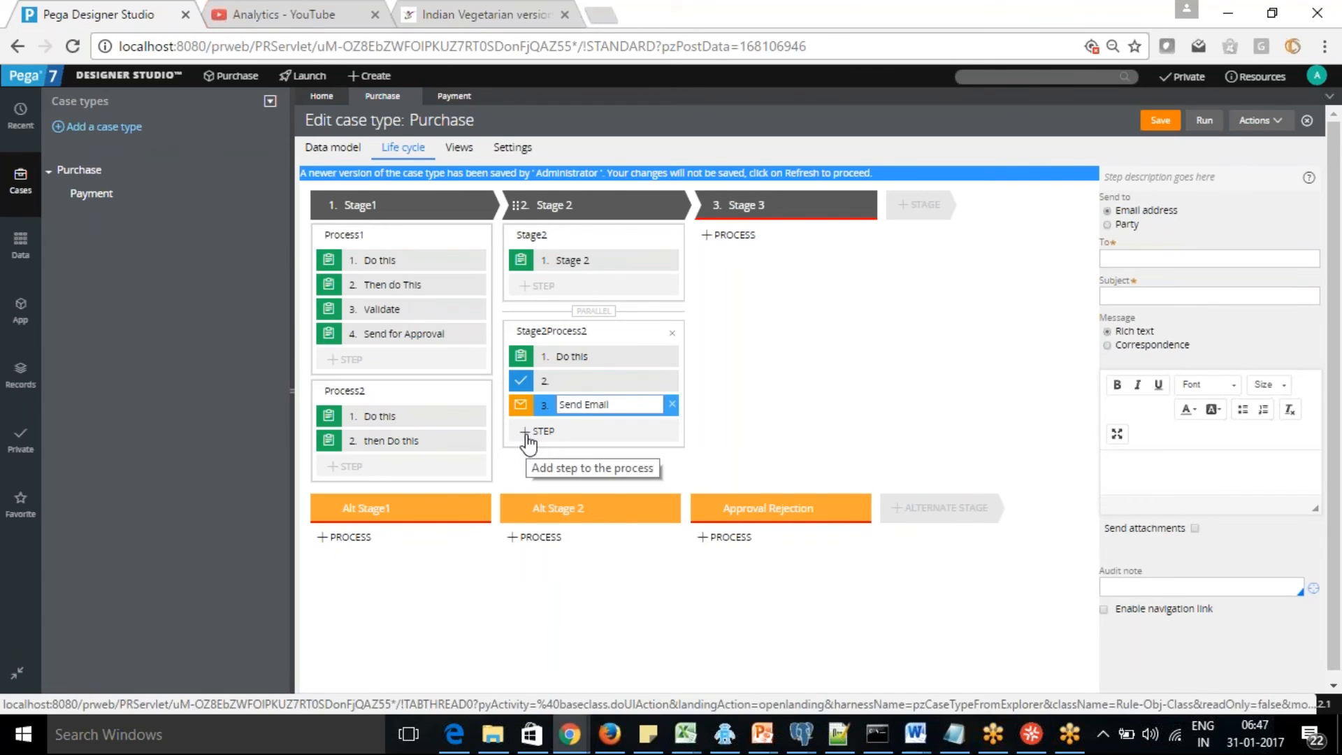
Add a Create PDF utility step after Send Email in Stage2Process2.
left_click(526, 434)
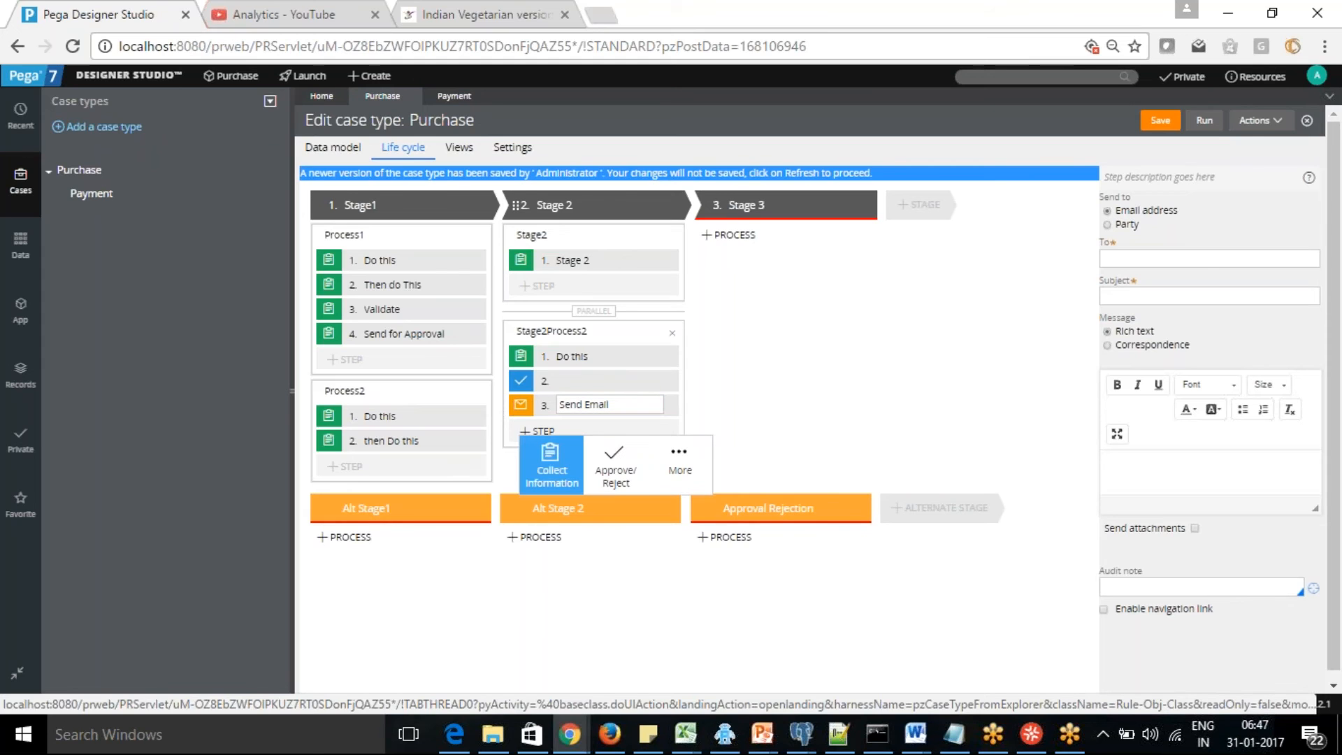
left_click(680, 463)
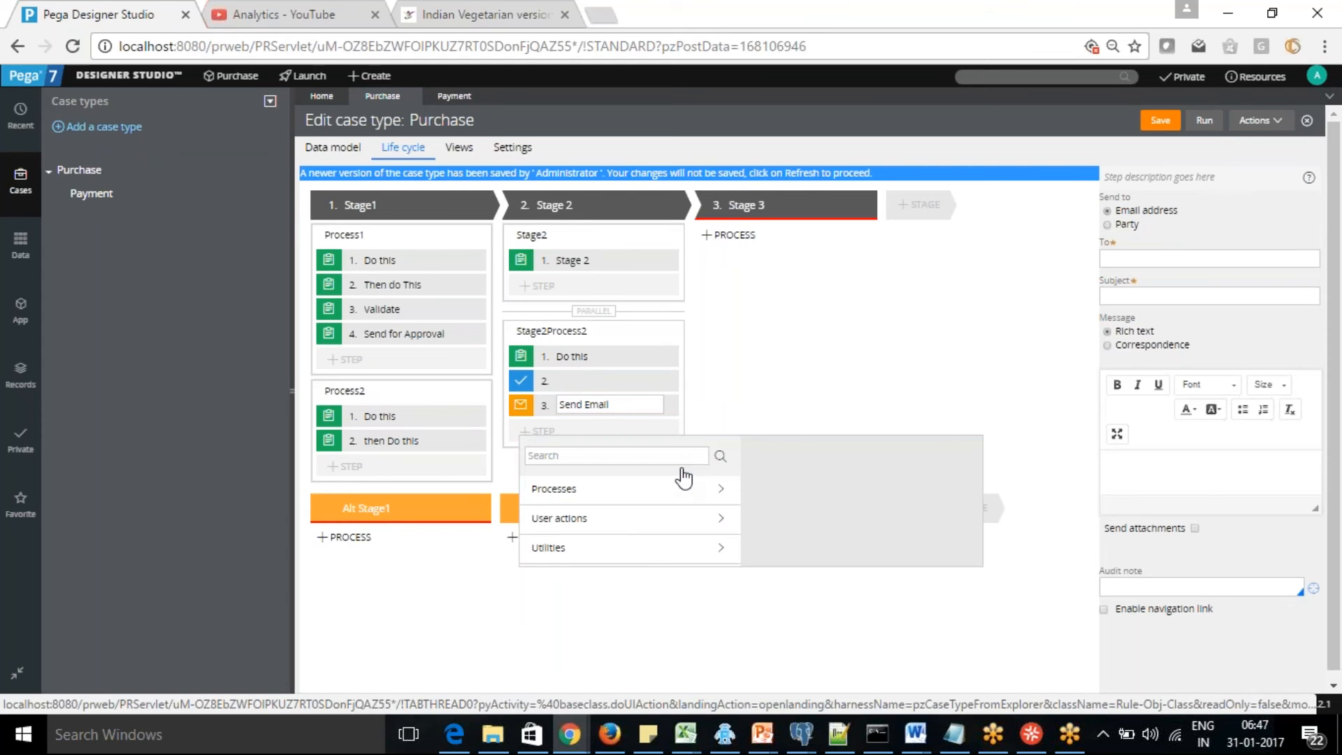
left_click(719, 552)
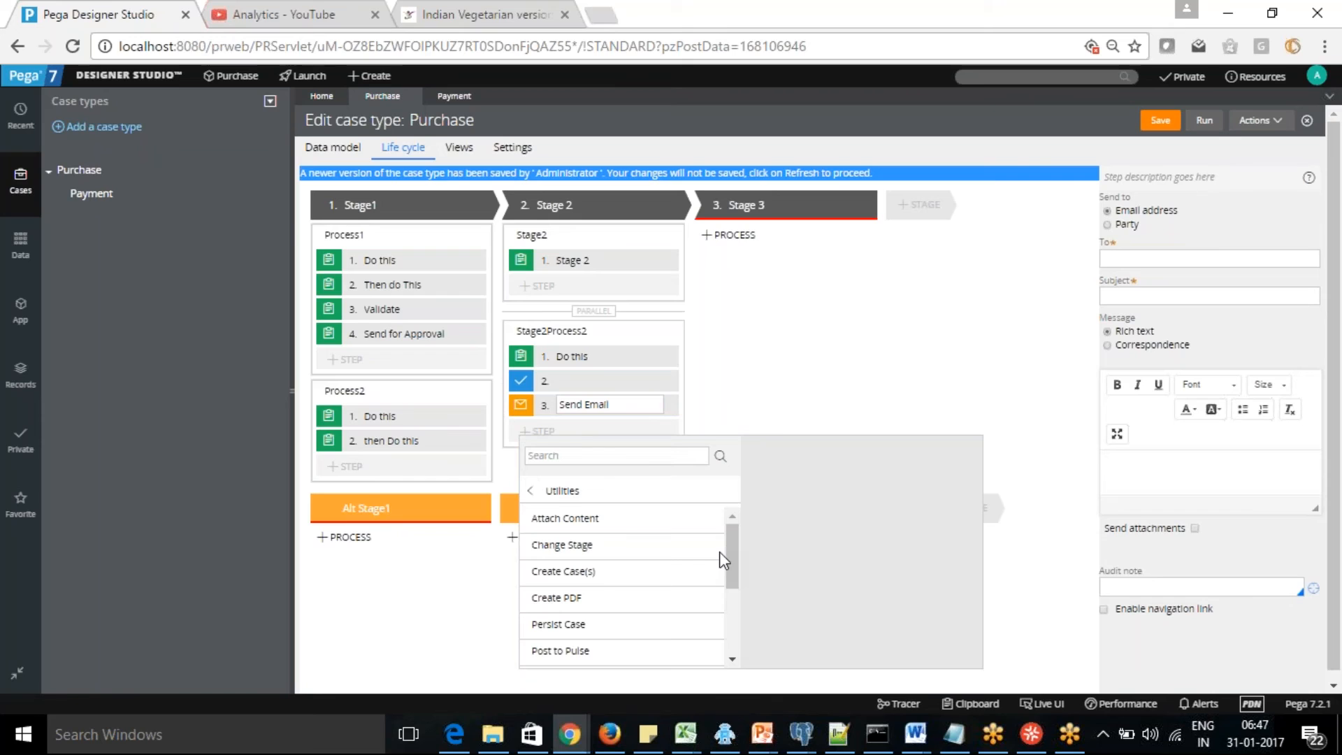
left_click(572, 600)
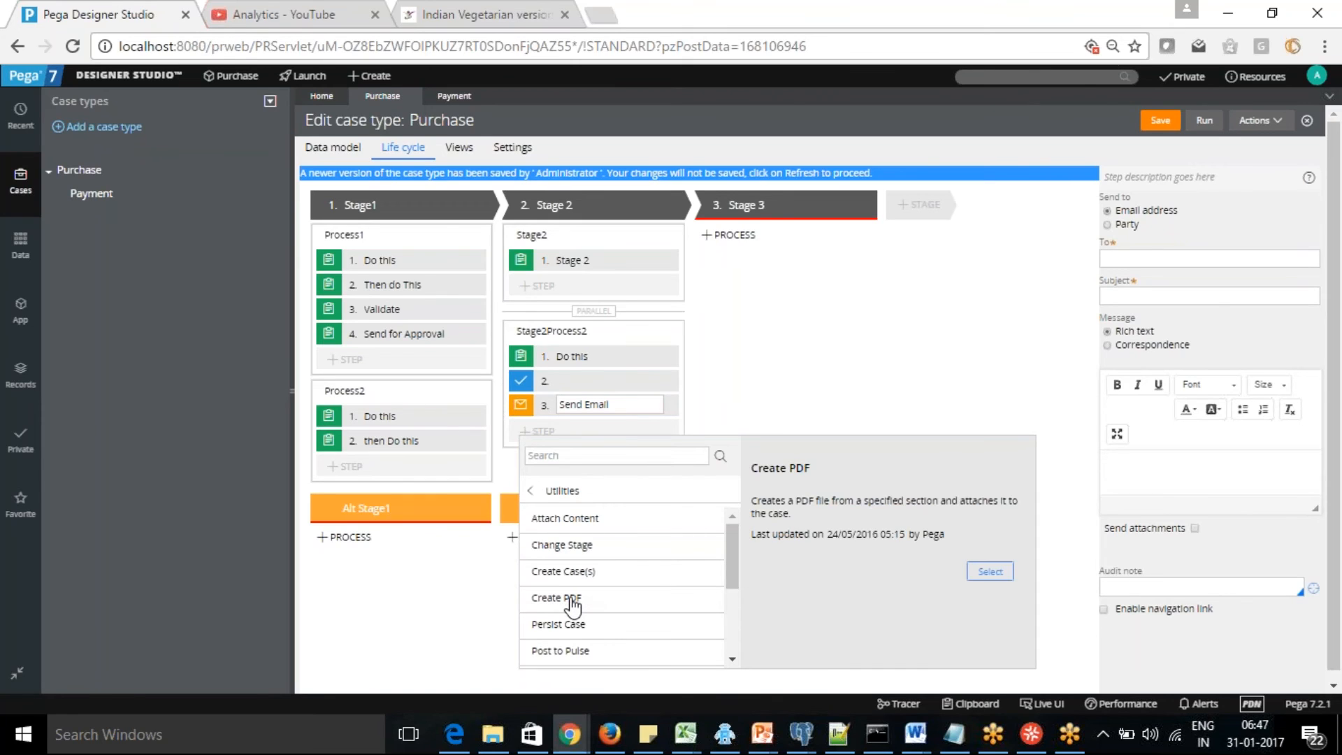
left_click(991, 572)
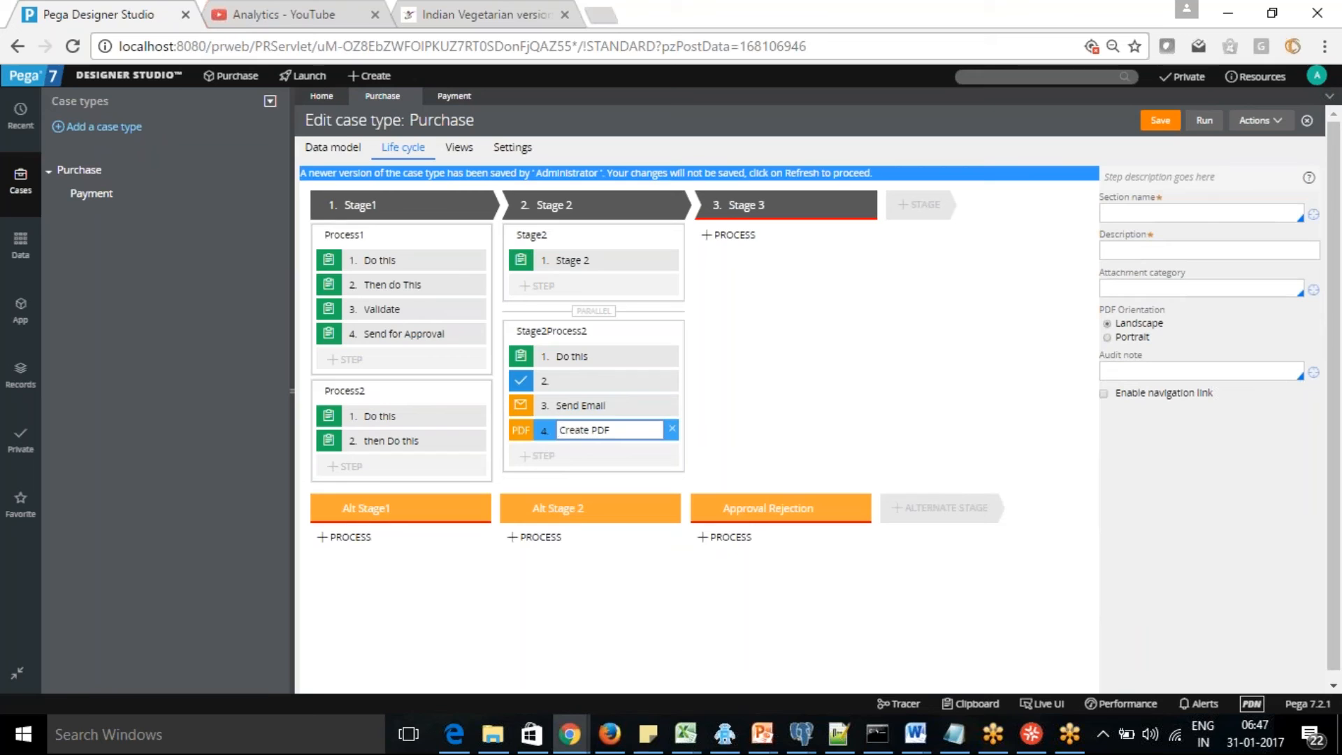
left_click(1163, 217)
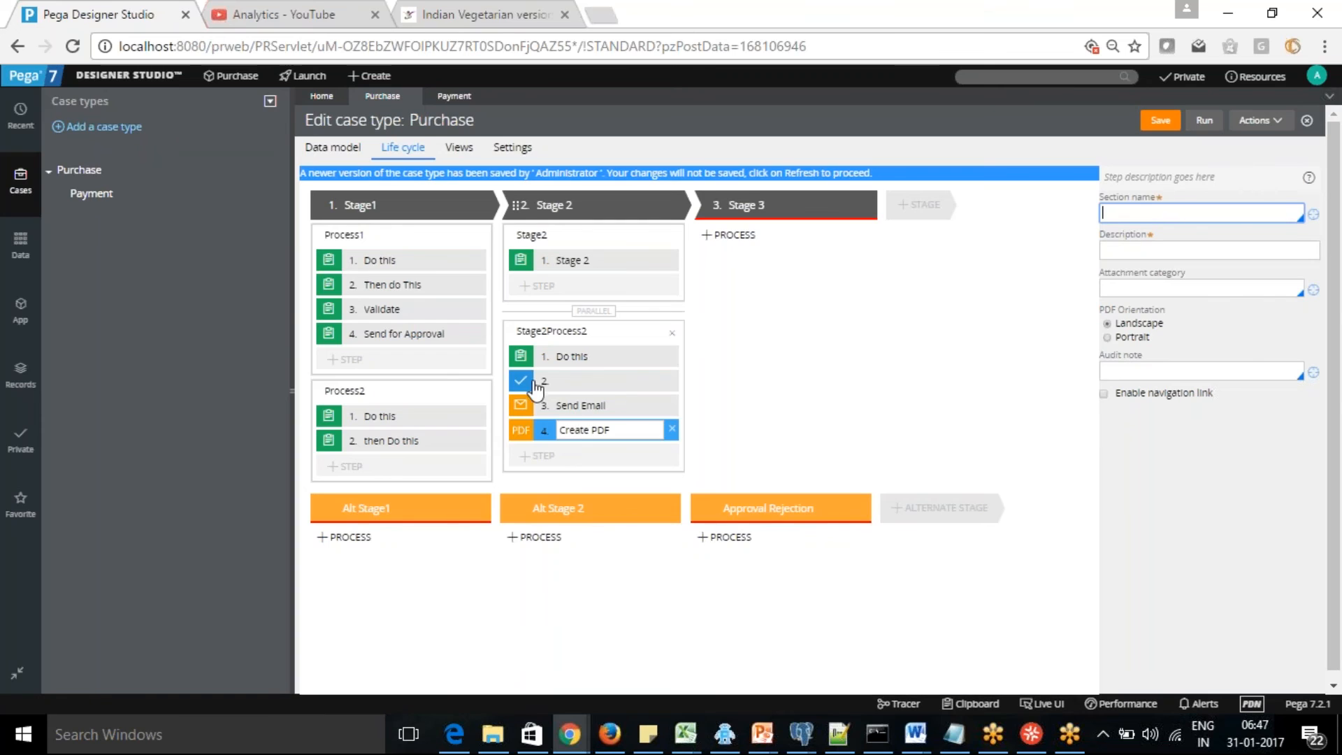
left_click(773, 405)
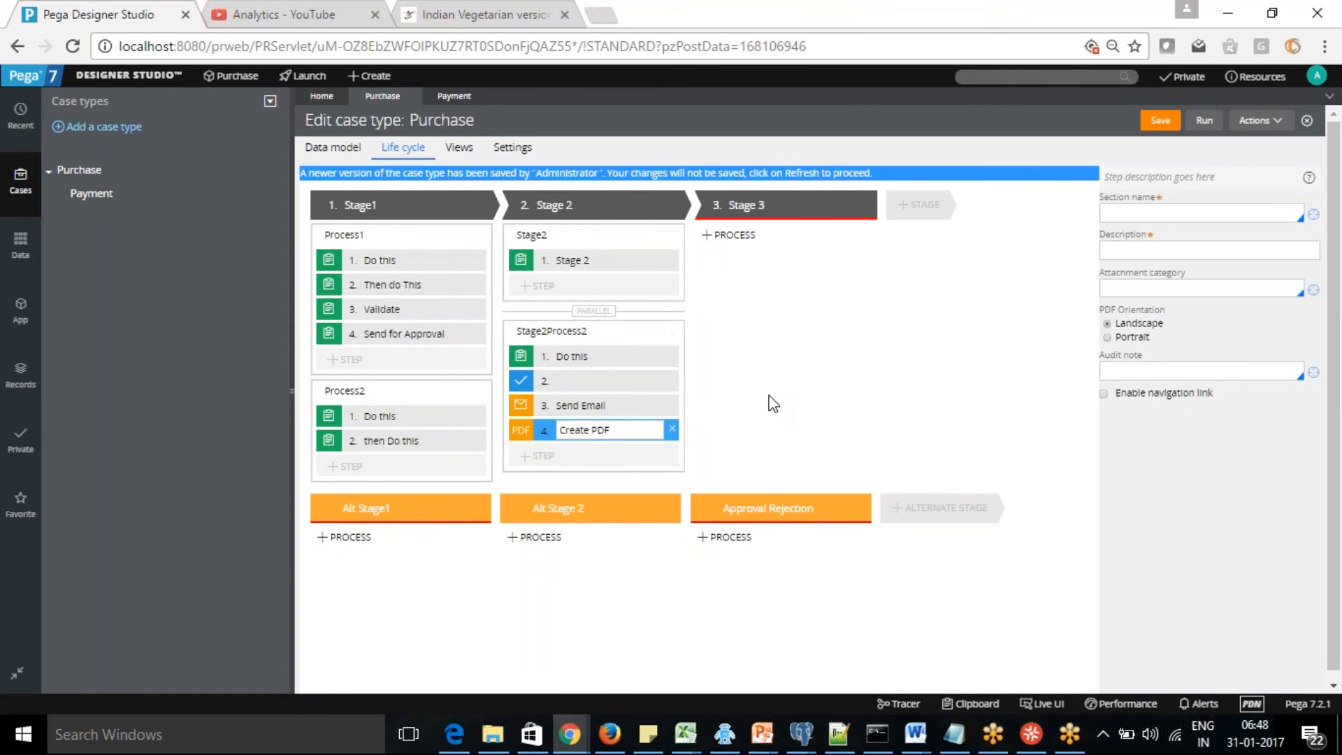
Add a Push Notification utility step after Create PDF in Stage2Process2 and review its recipient type options.
left_click(545, 456)
left_click(673, 504)
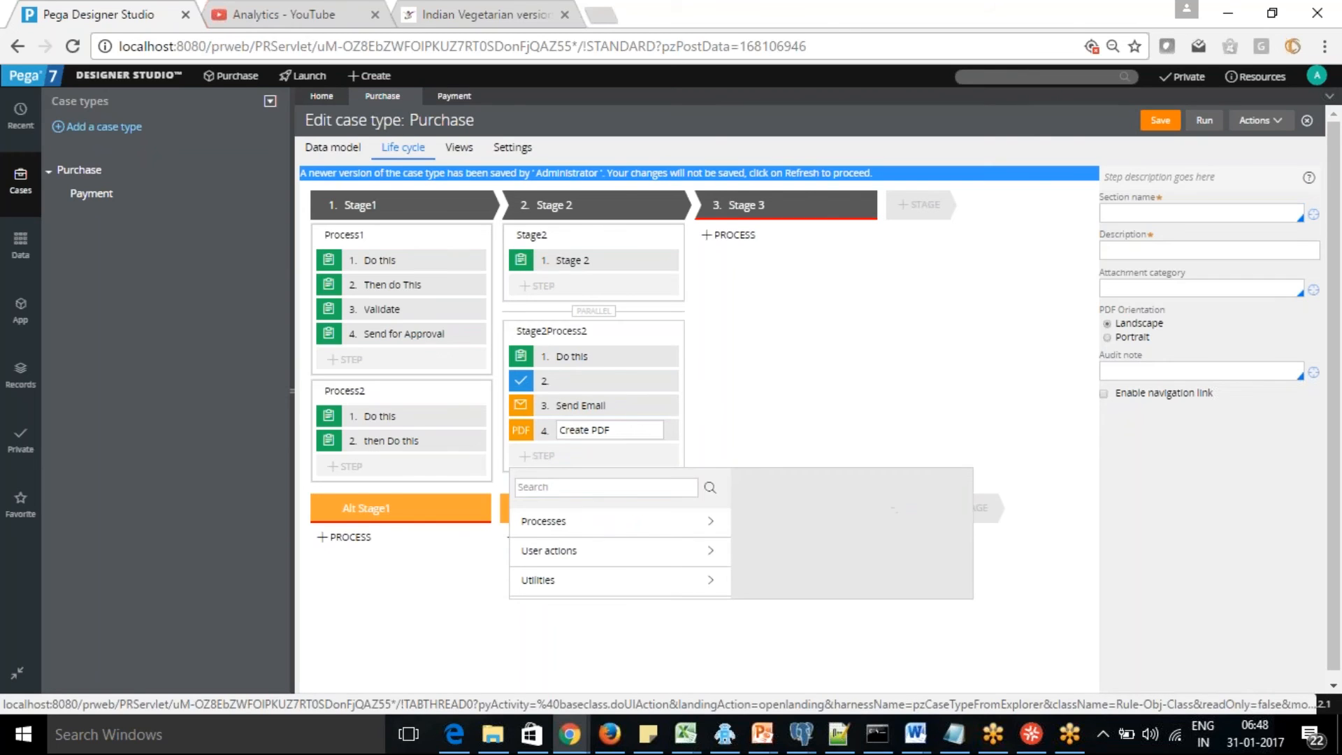
left_click(713, 582)
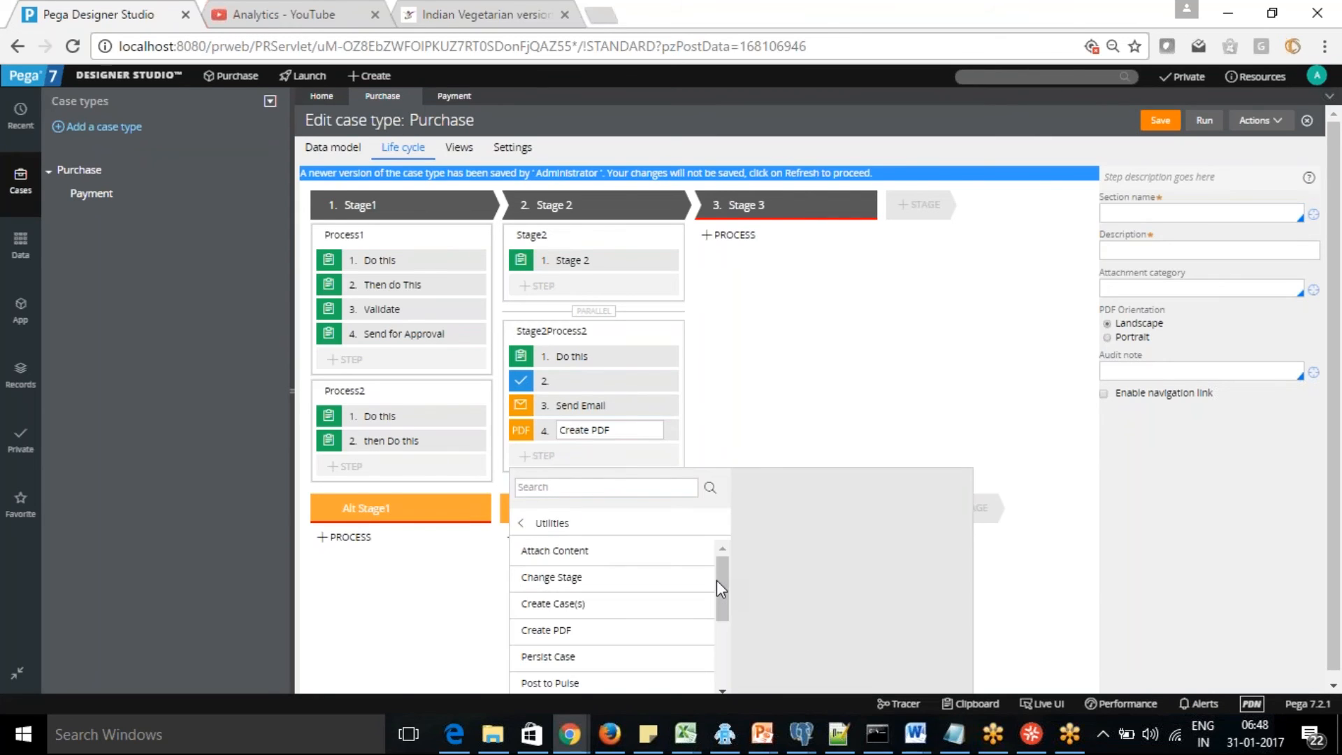
scroll(728, 584, "down", 1)
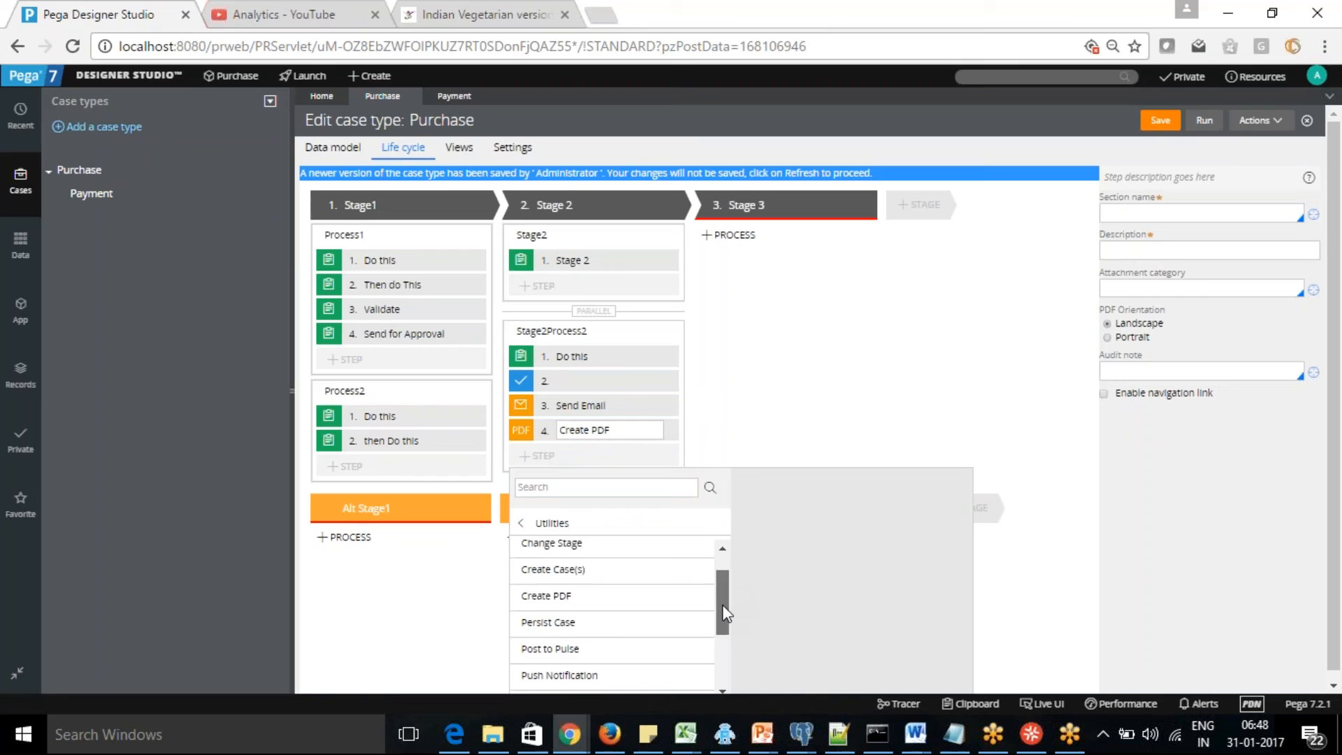
left_click(586, 639)
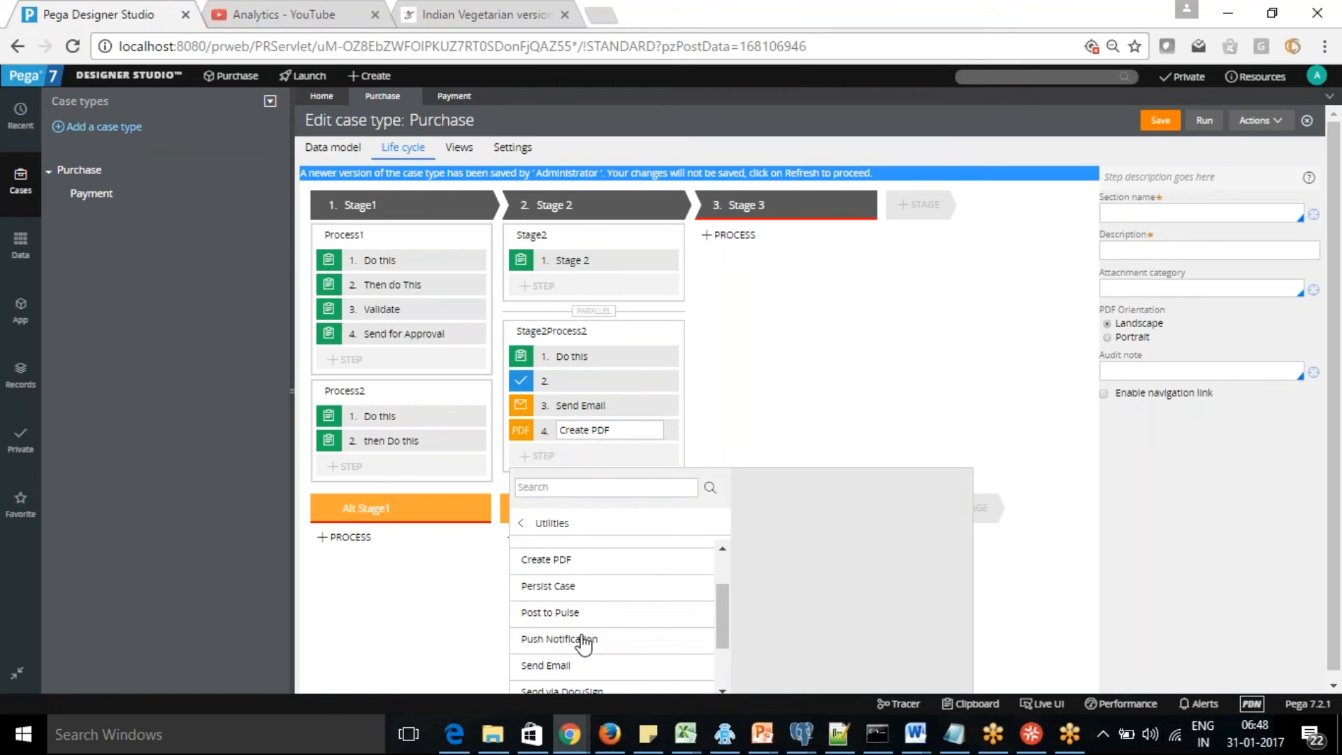
left_click(980, 604)
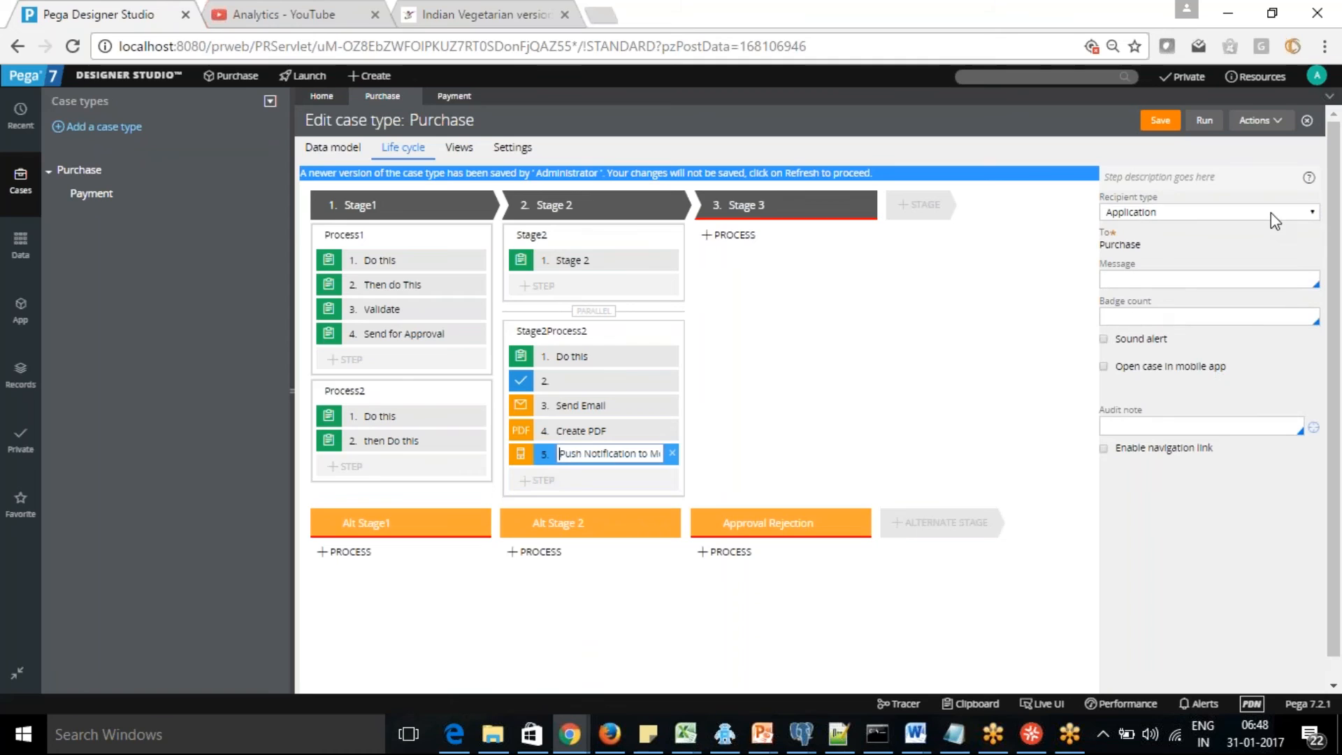
left_click(1266, 213)
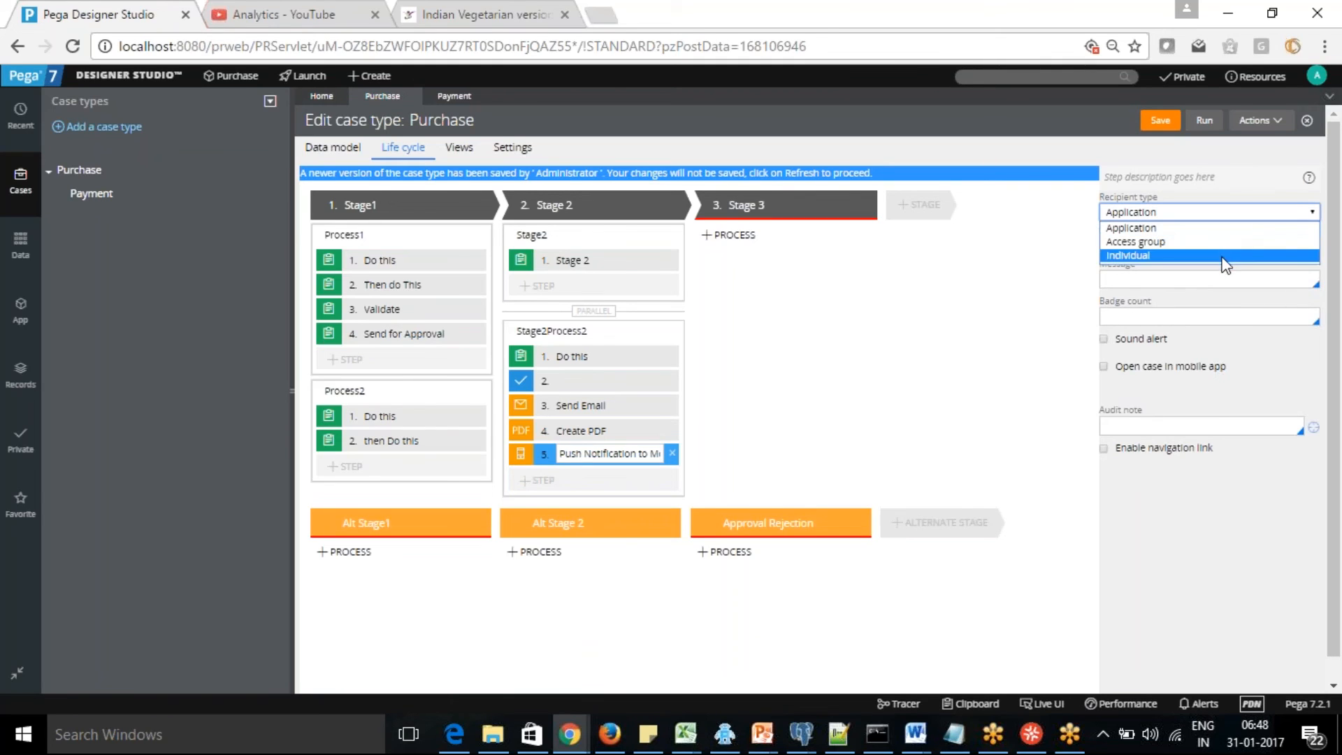
left_click(1073, 156)
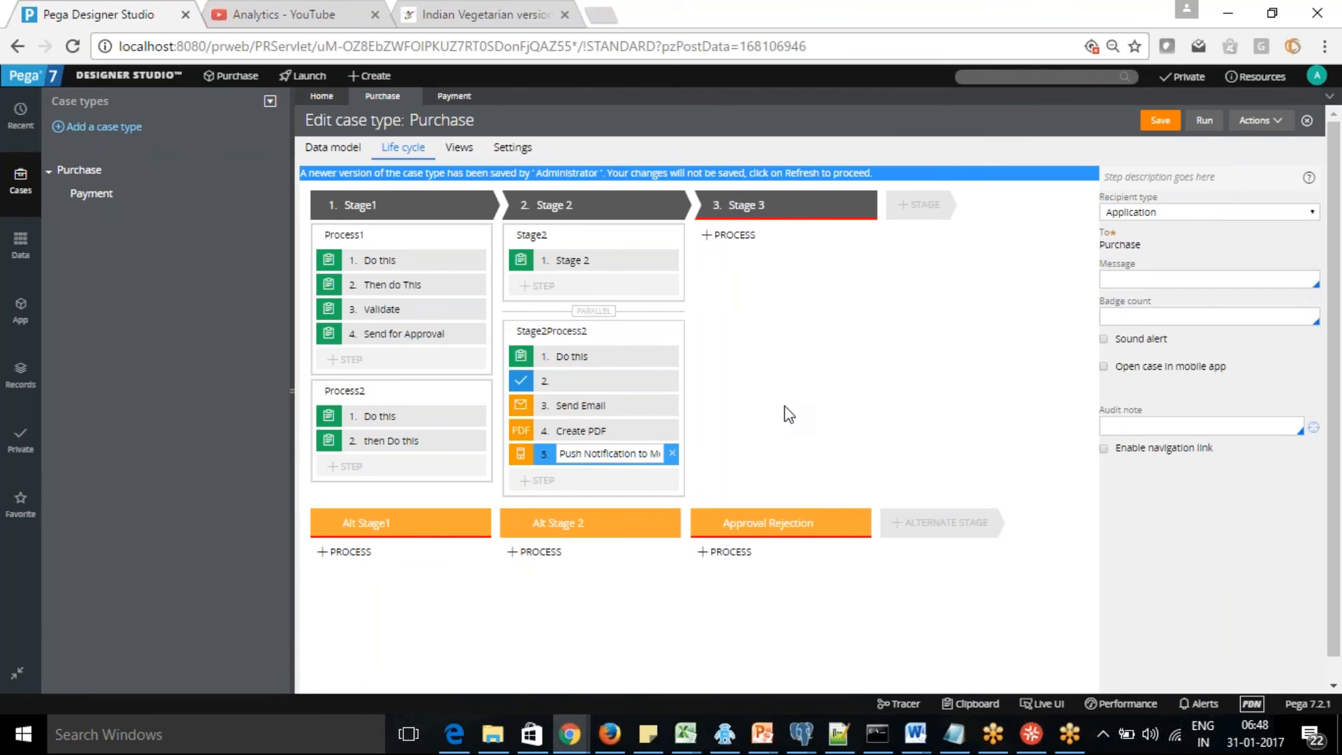
Look through the processes available for a further Stage2Process2 step and search them for "Add".
left_click(710, 236)
left_click(531, 481)
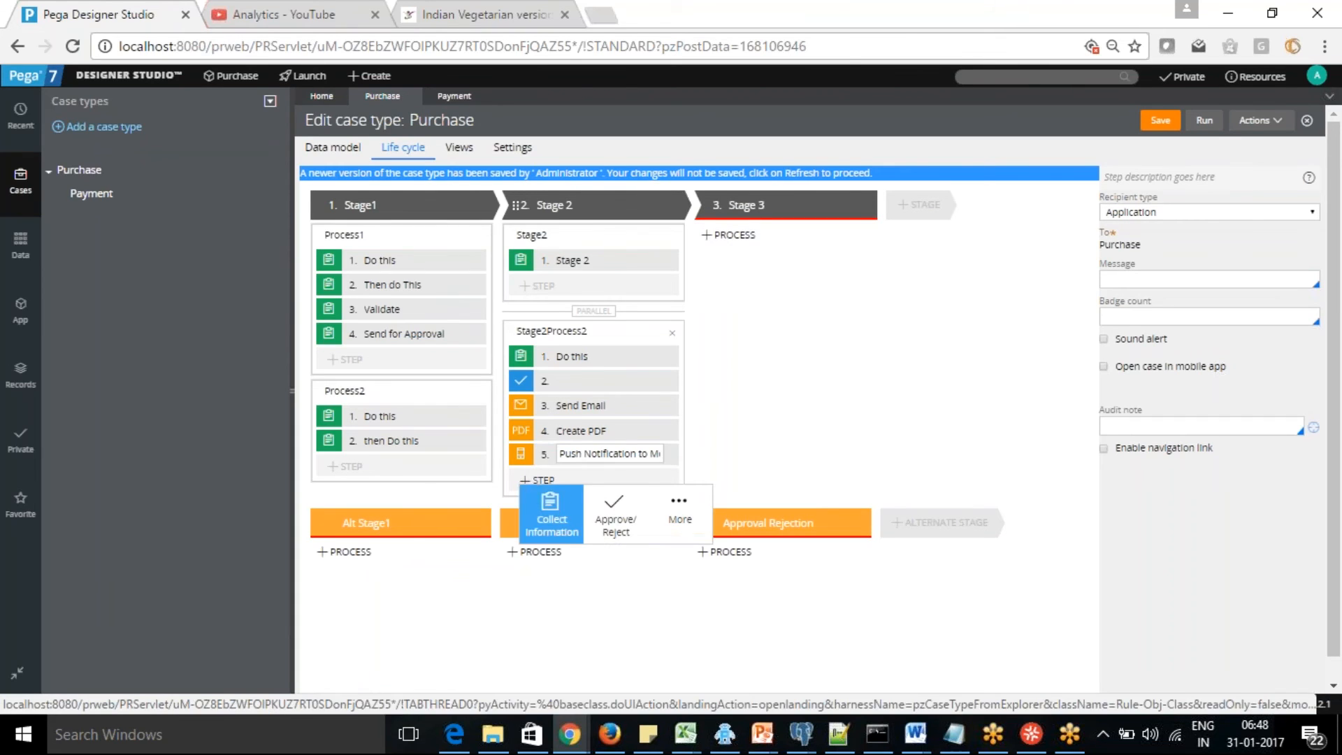
left_click(677, 521)
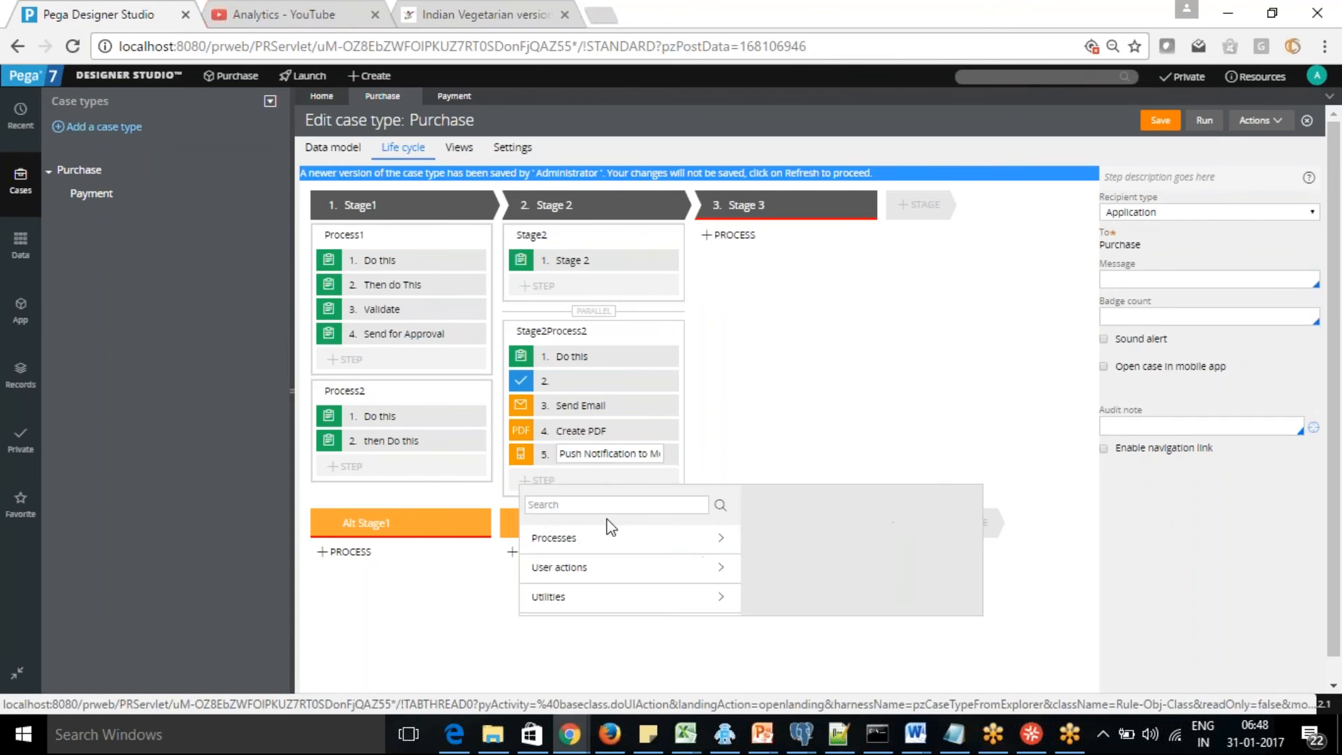
left_click(566, 543)
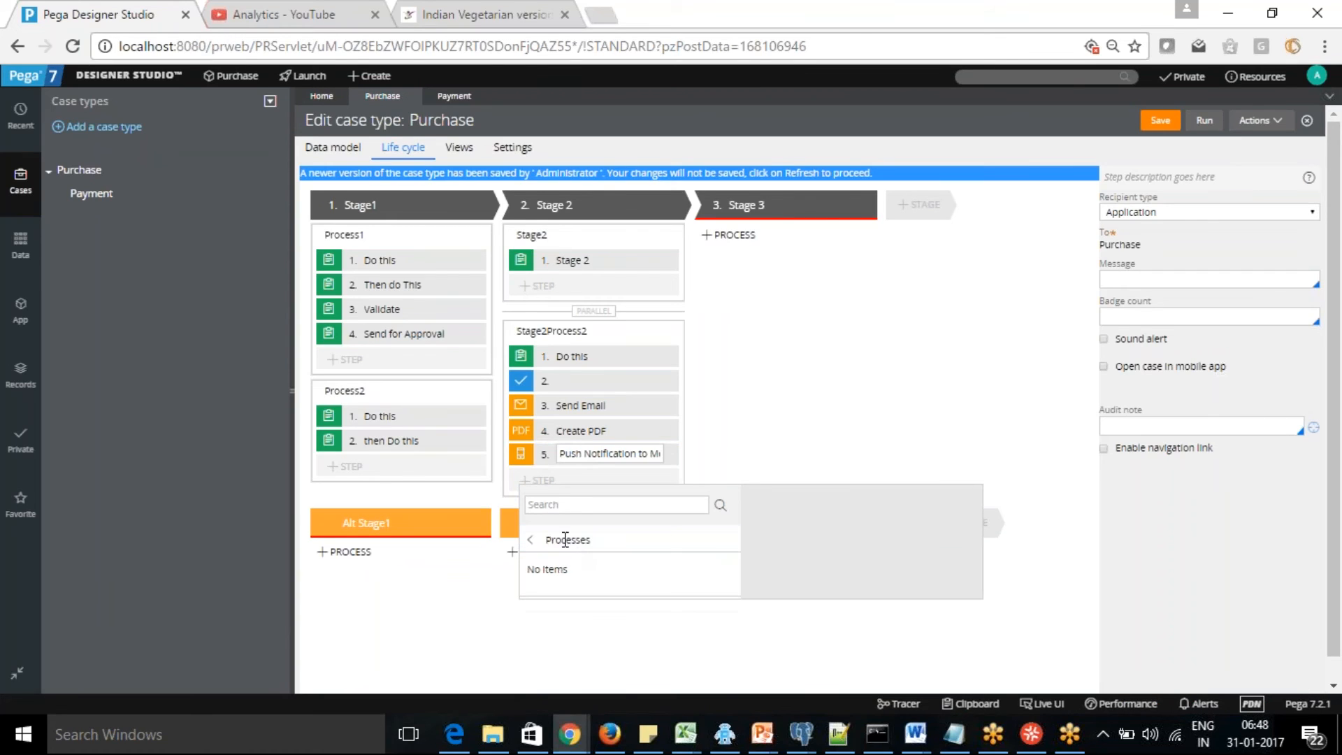
left_click(566, 505)
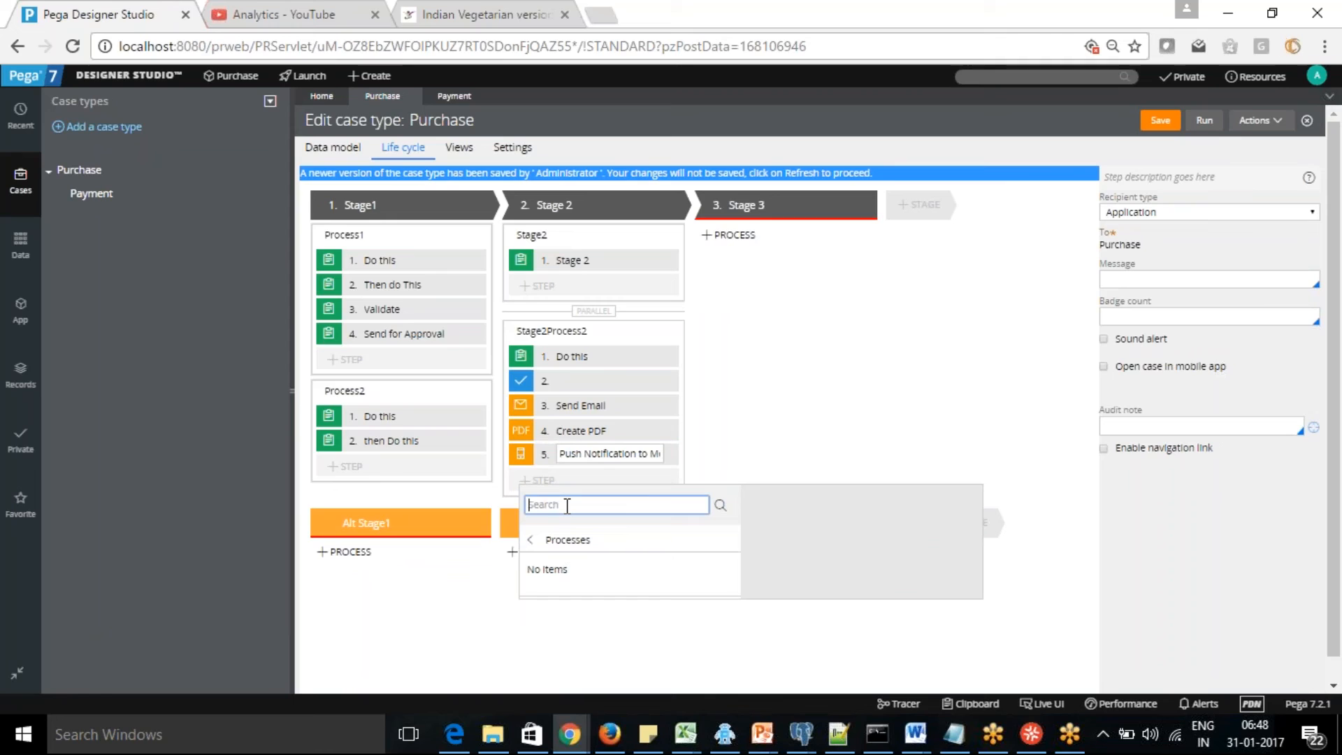
type("Add")
left_click(721, 504)
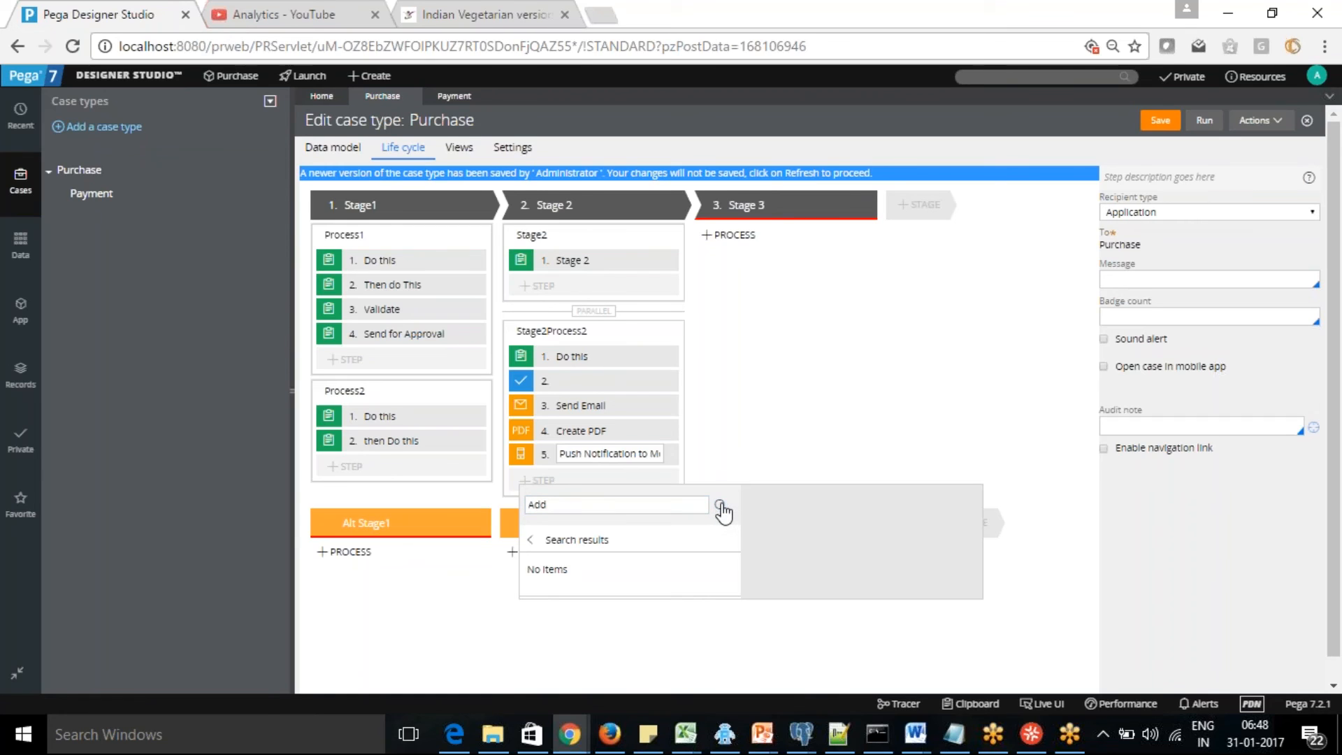
left_click(532, 540)
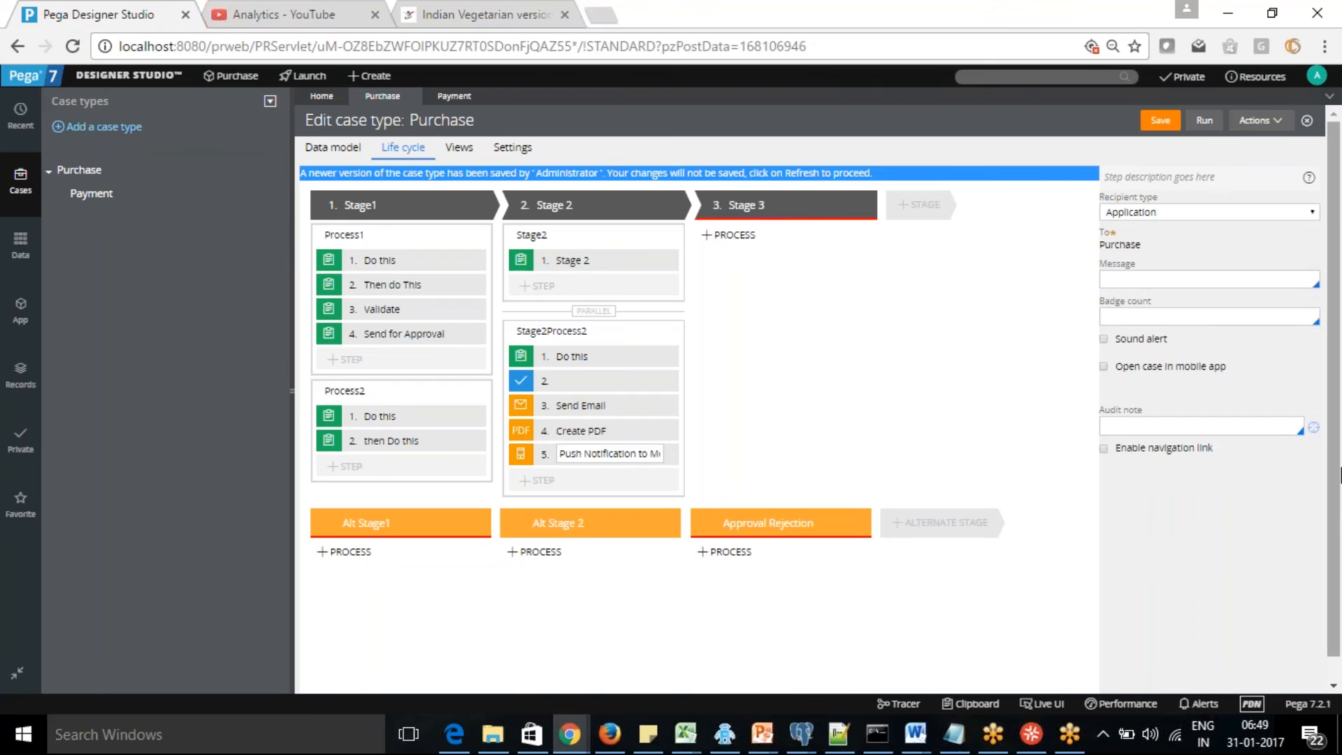
Try to save the Purchase case type with the steps added to Stage2Process2.
left_click(1163, 122)
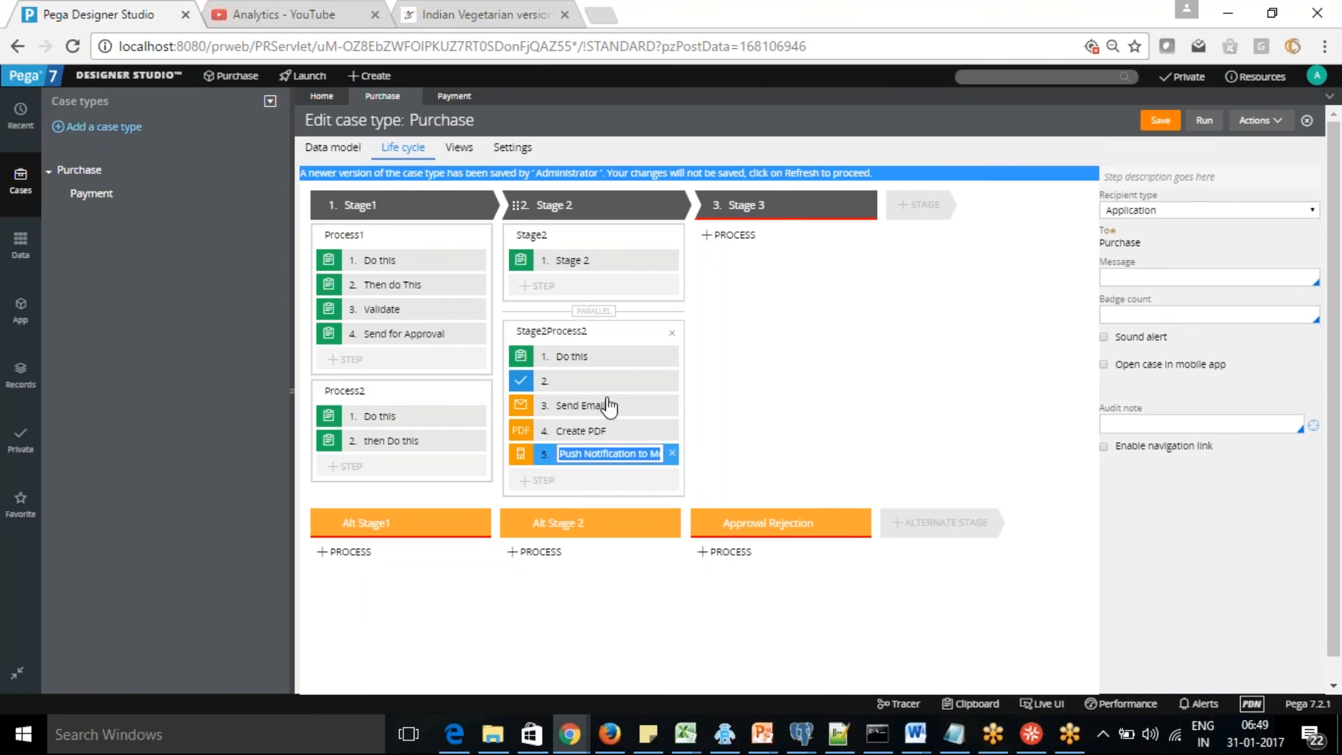
left_click(802, 403)
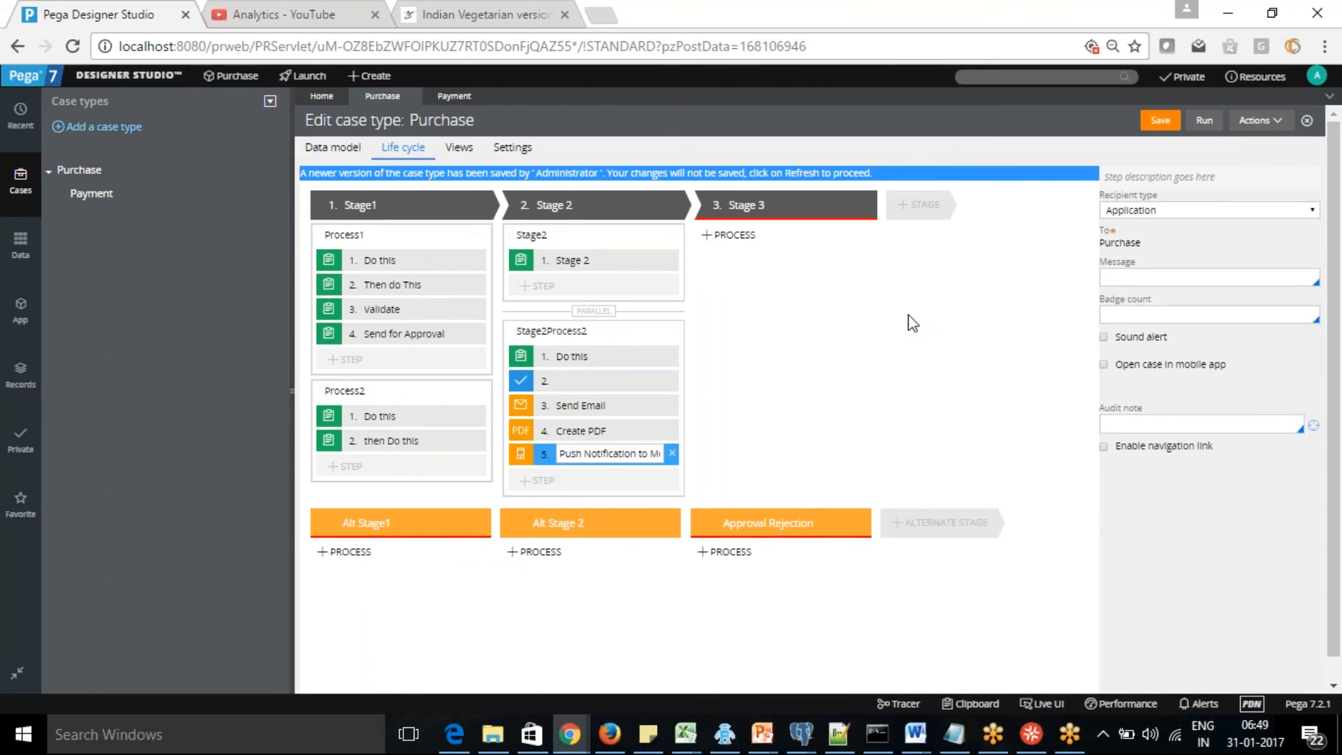
left_click(539, 481)
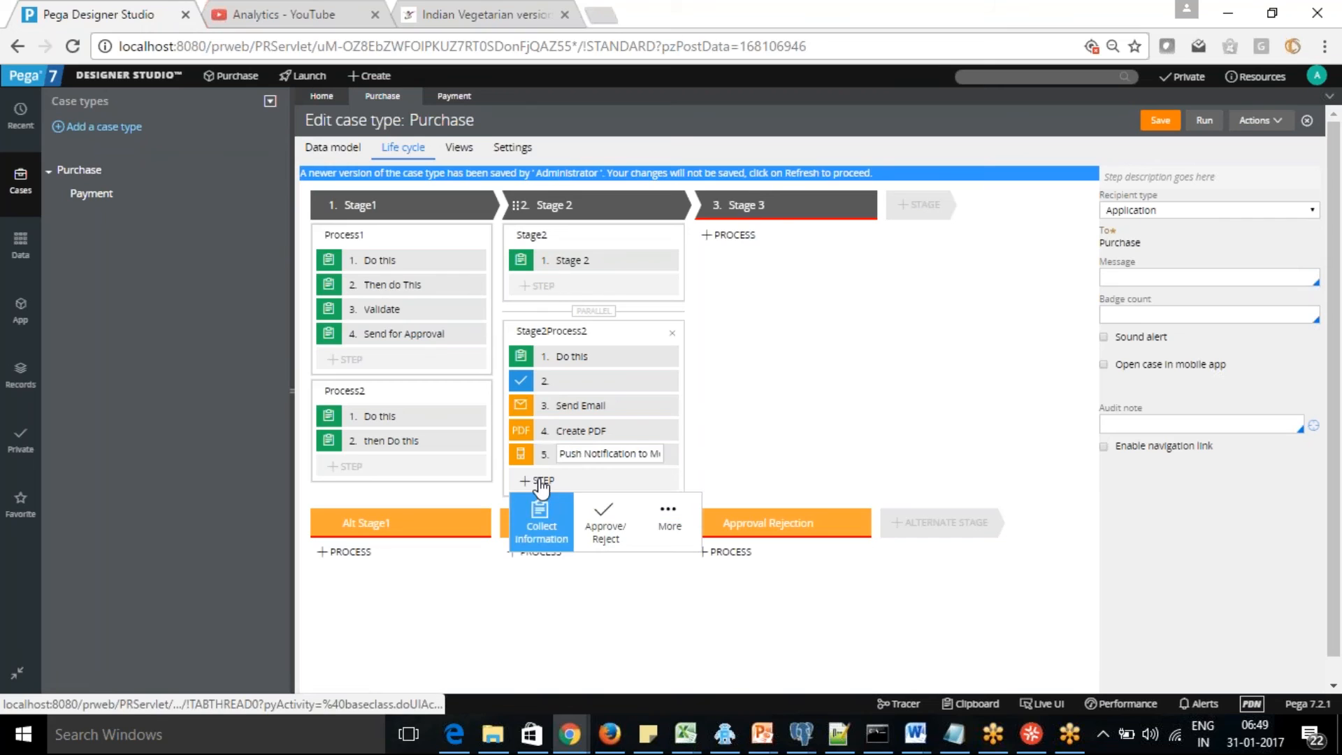
left_click(668, 517)
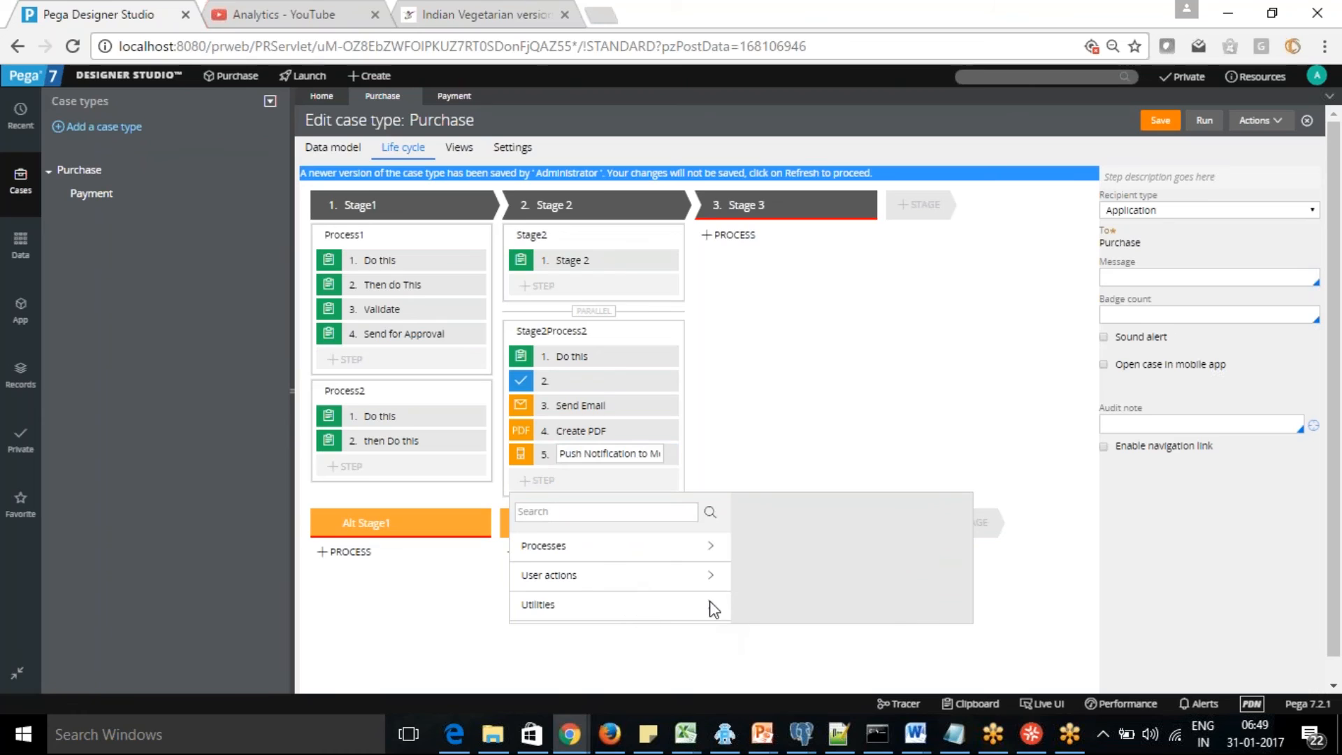
left_click(707, 573)
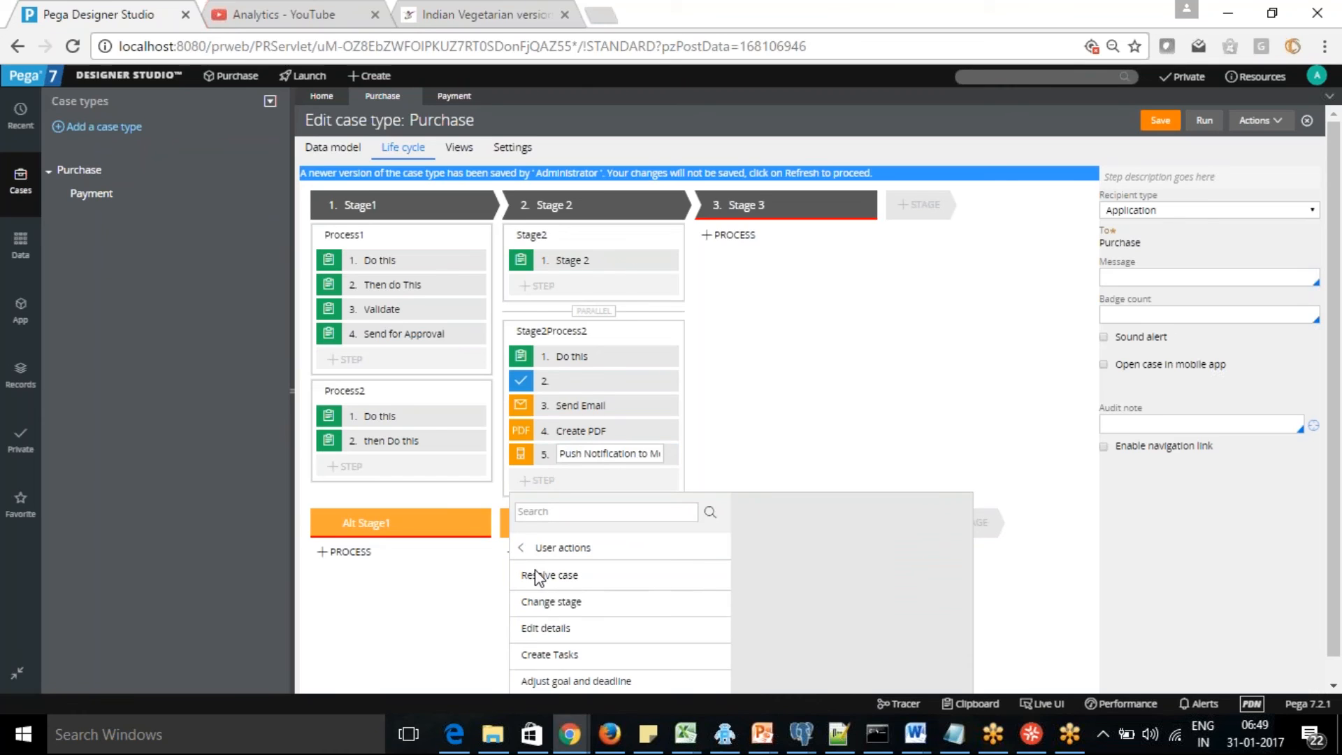
mouse_move(554, 607)
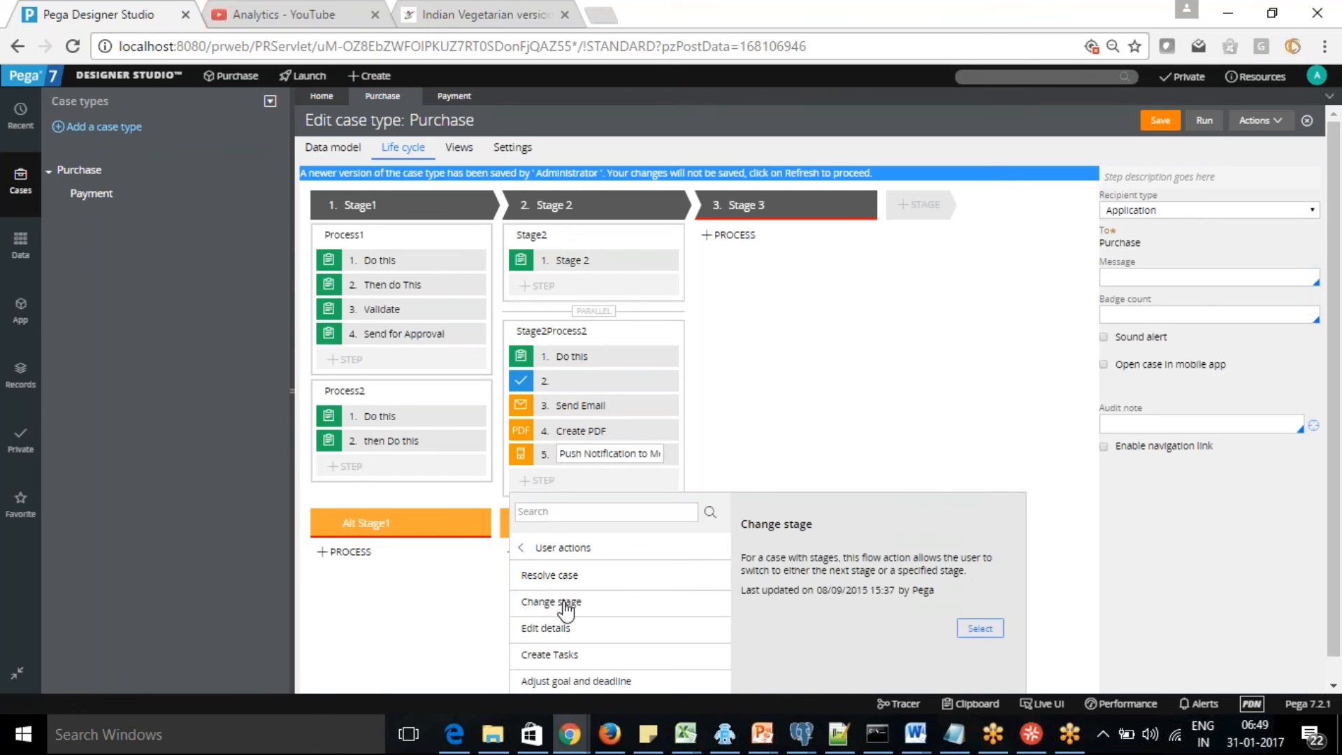
left_click(978, 628)
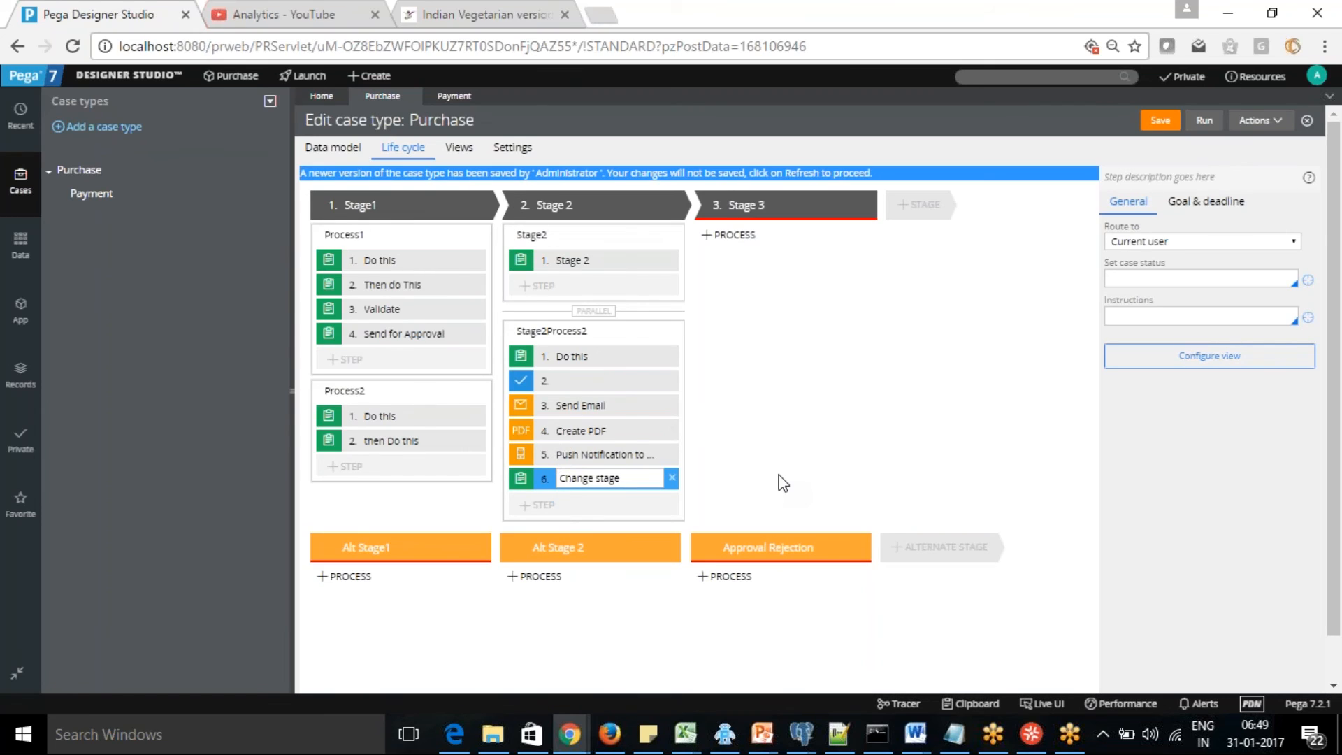
left_click_drag(656, 478, 525, 478)
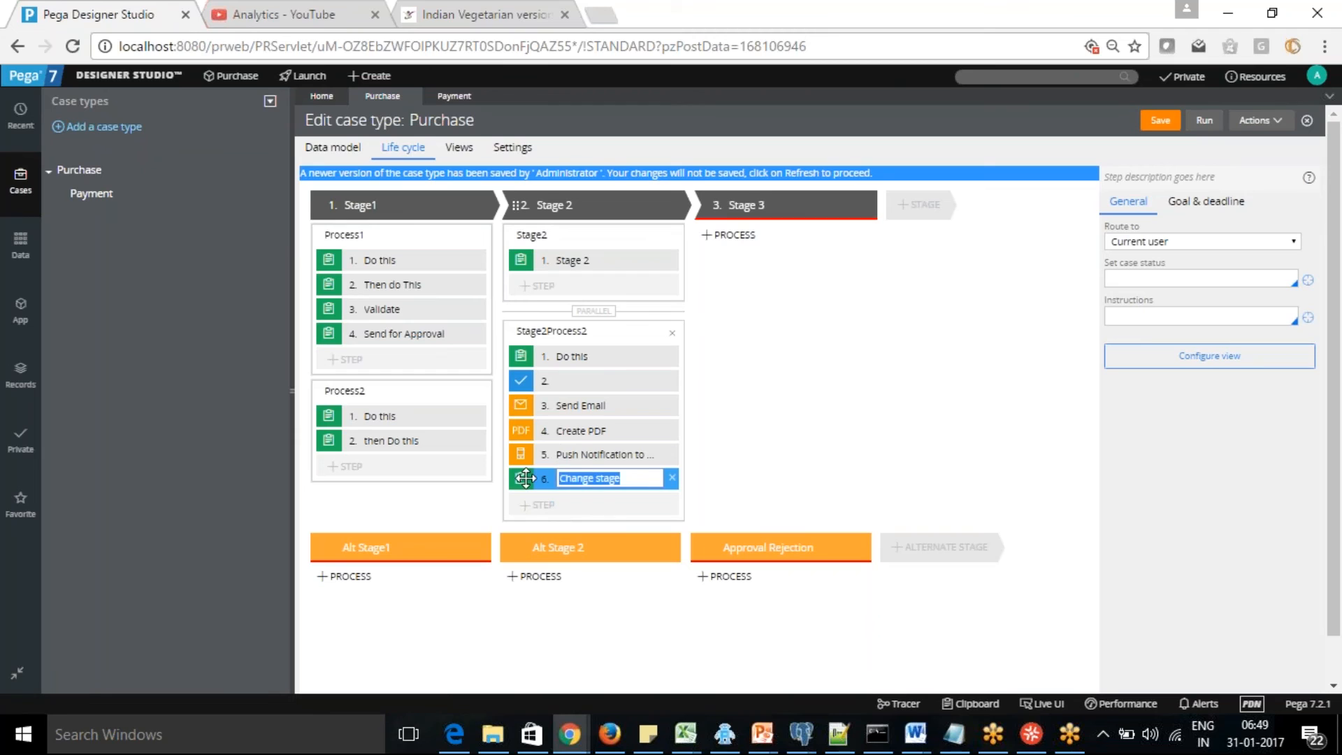
left_click(672, 479)
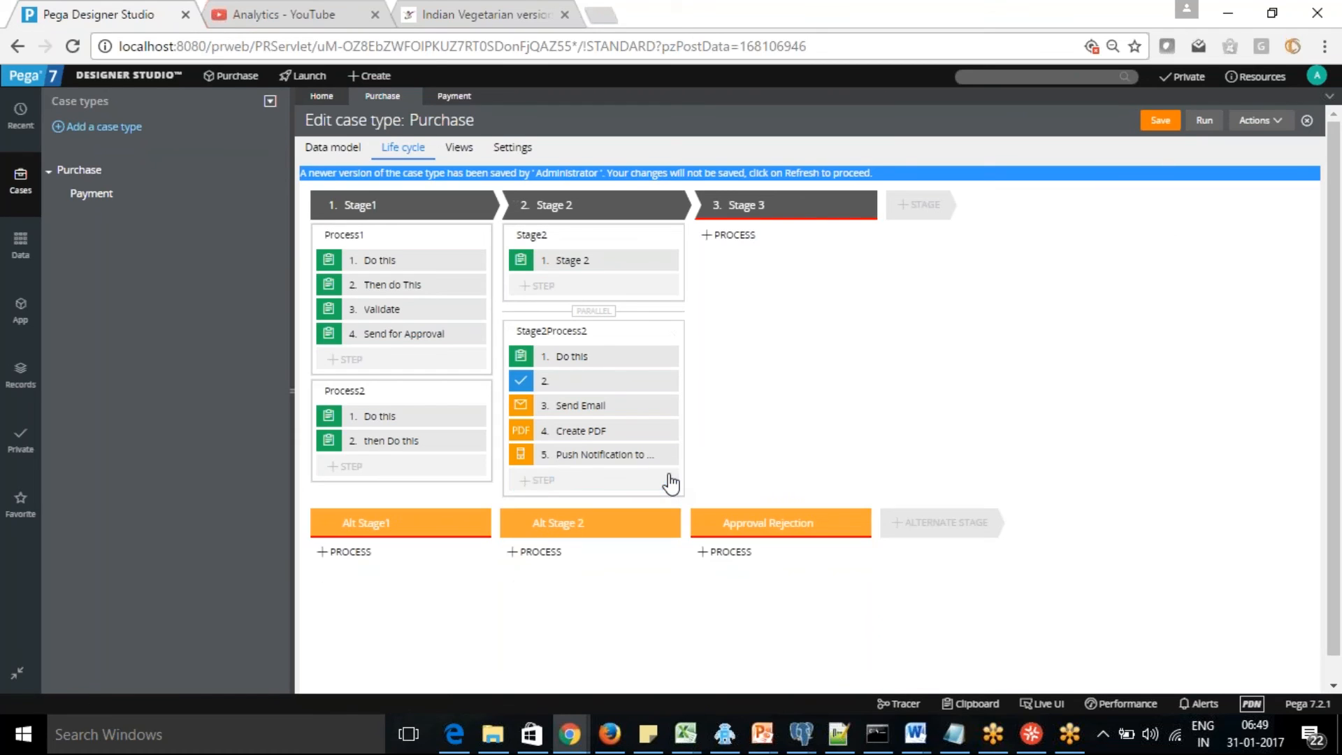
Add a Change Stage utility step after Push Notification in Stage2Process2.
left_click(535, 481)
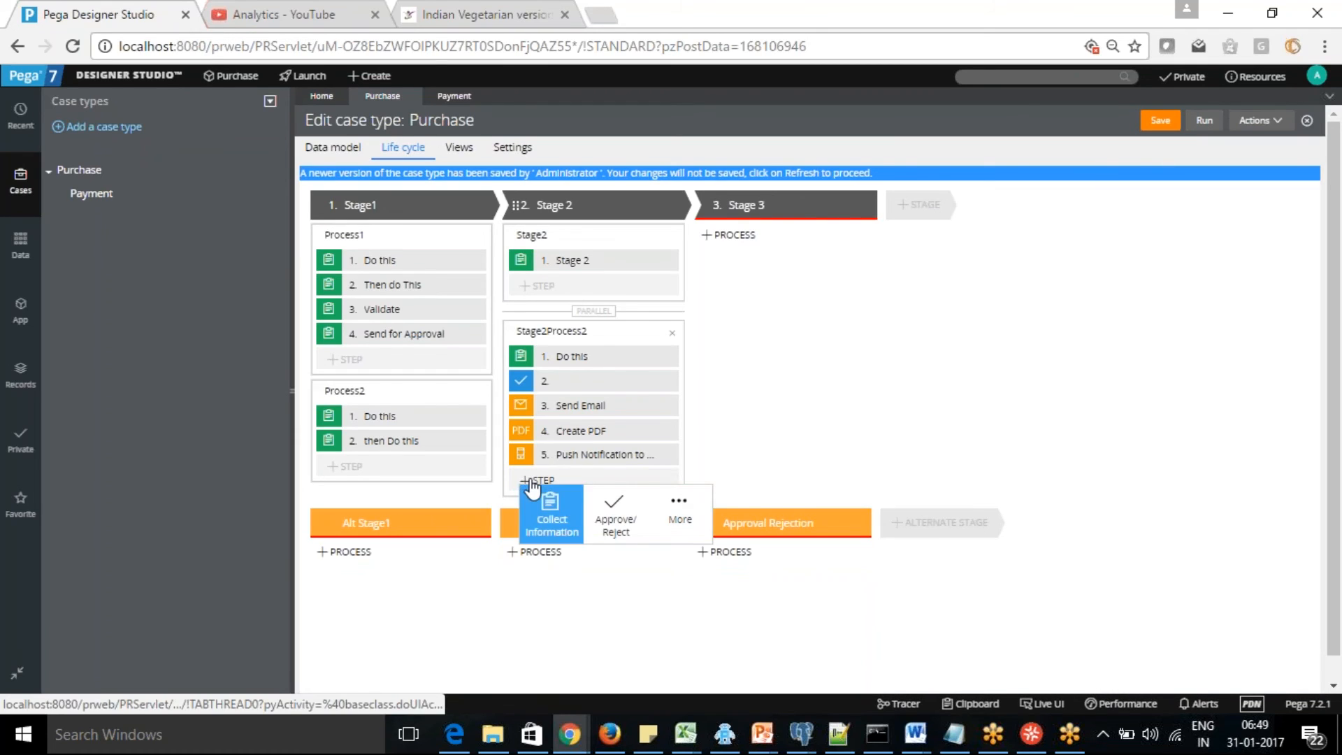
left_click(710, 521)
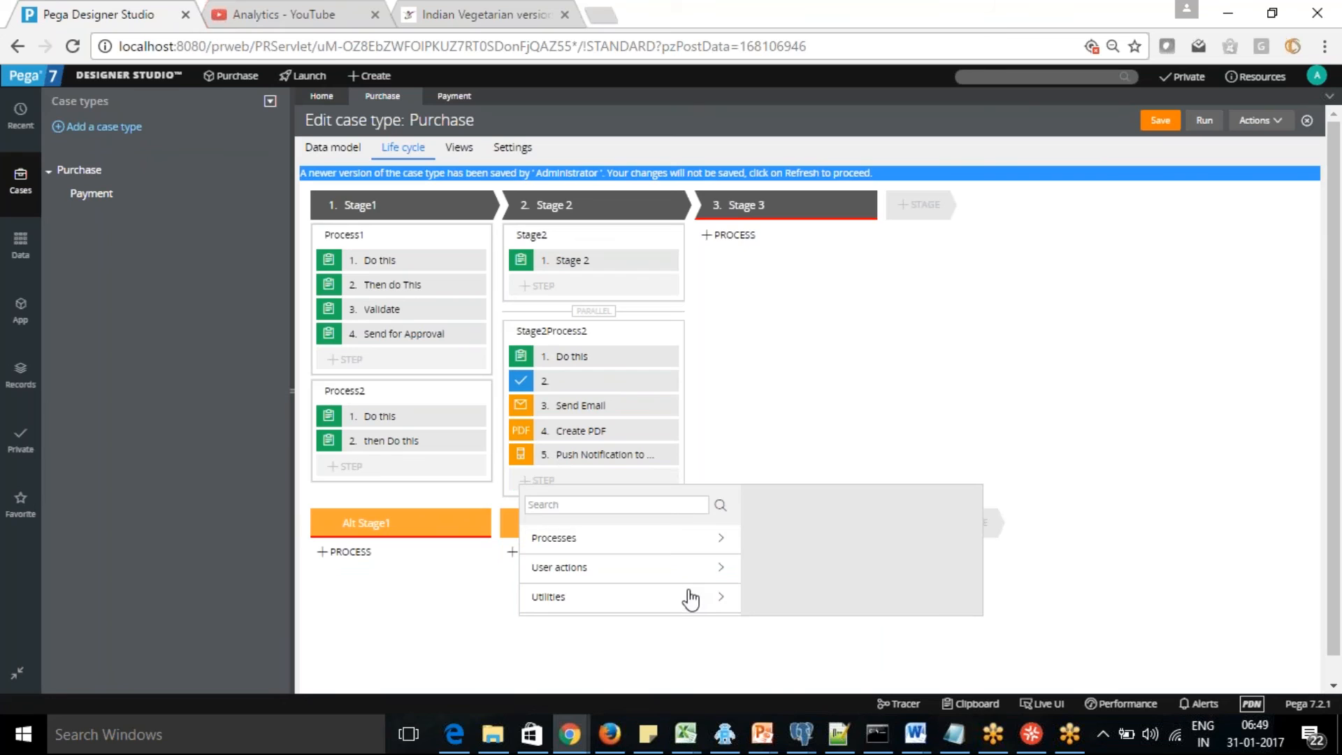
left_click(722, 599)
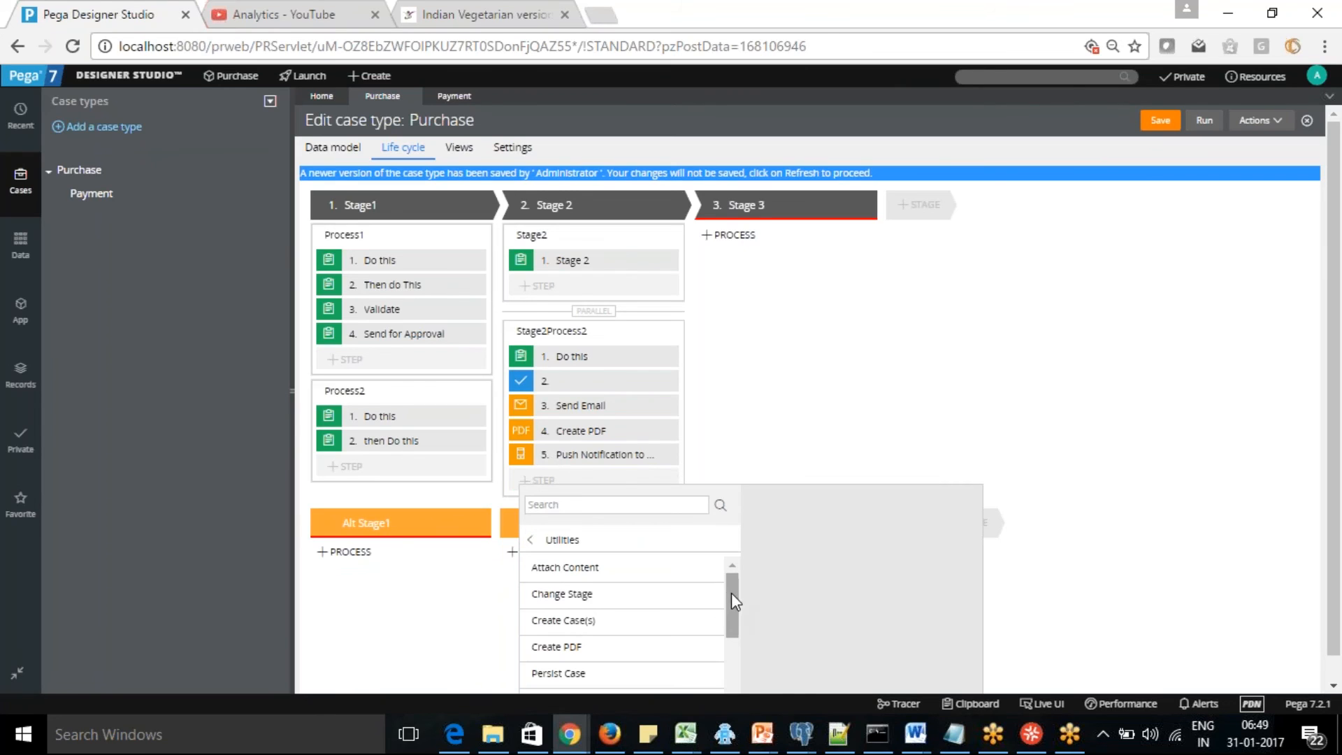
double_click(587, 595)
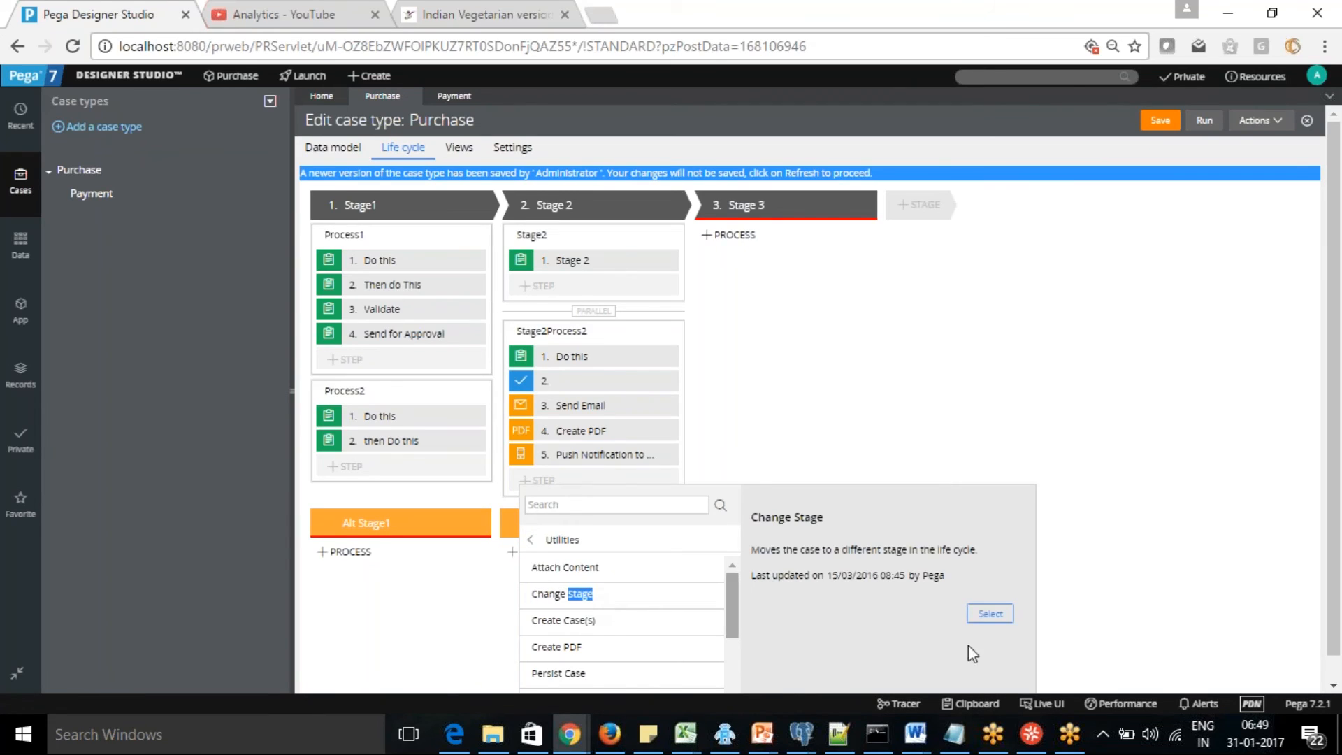
left_click(989, 614)
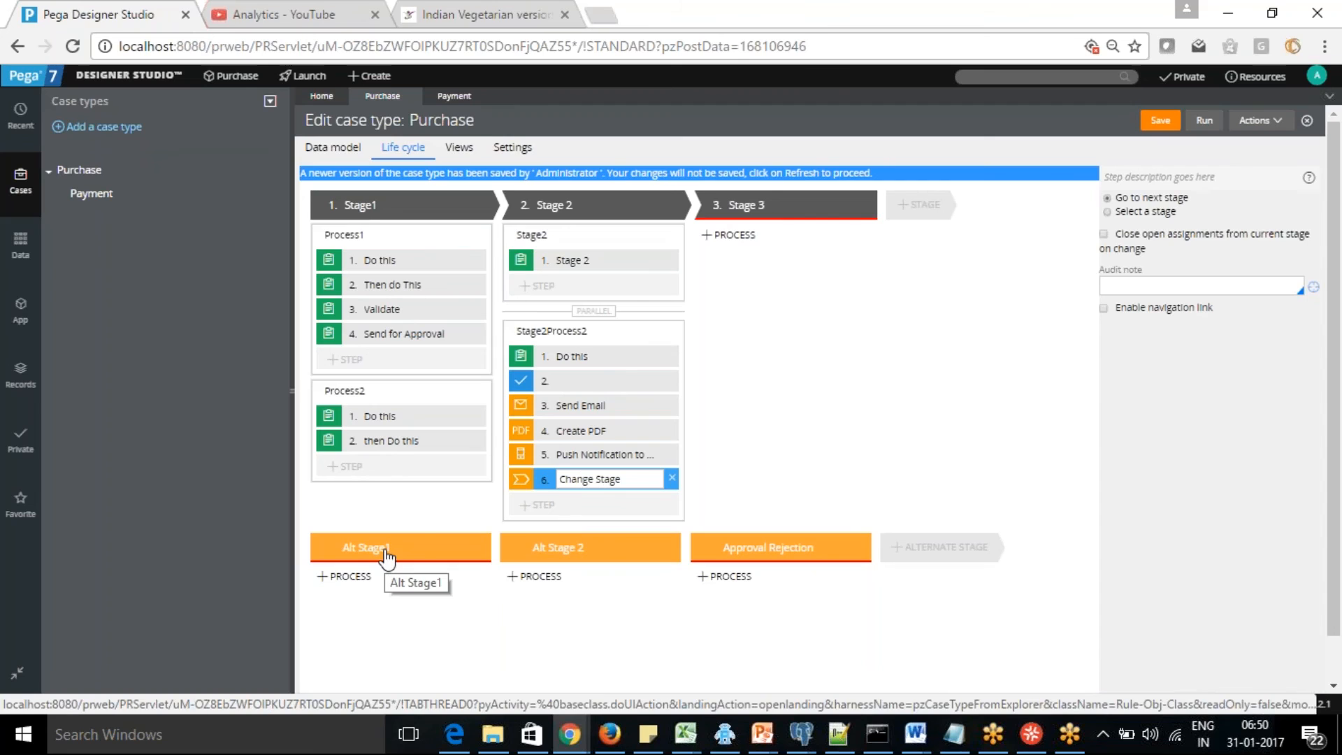
Make the Change Stage step go to Alt Stage1 and close open assignments from the current stage, and try to save the case type.
left_click(1107, 212)
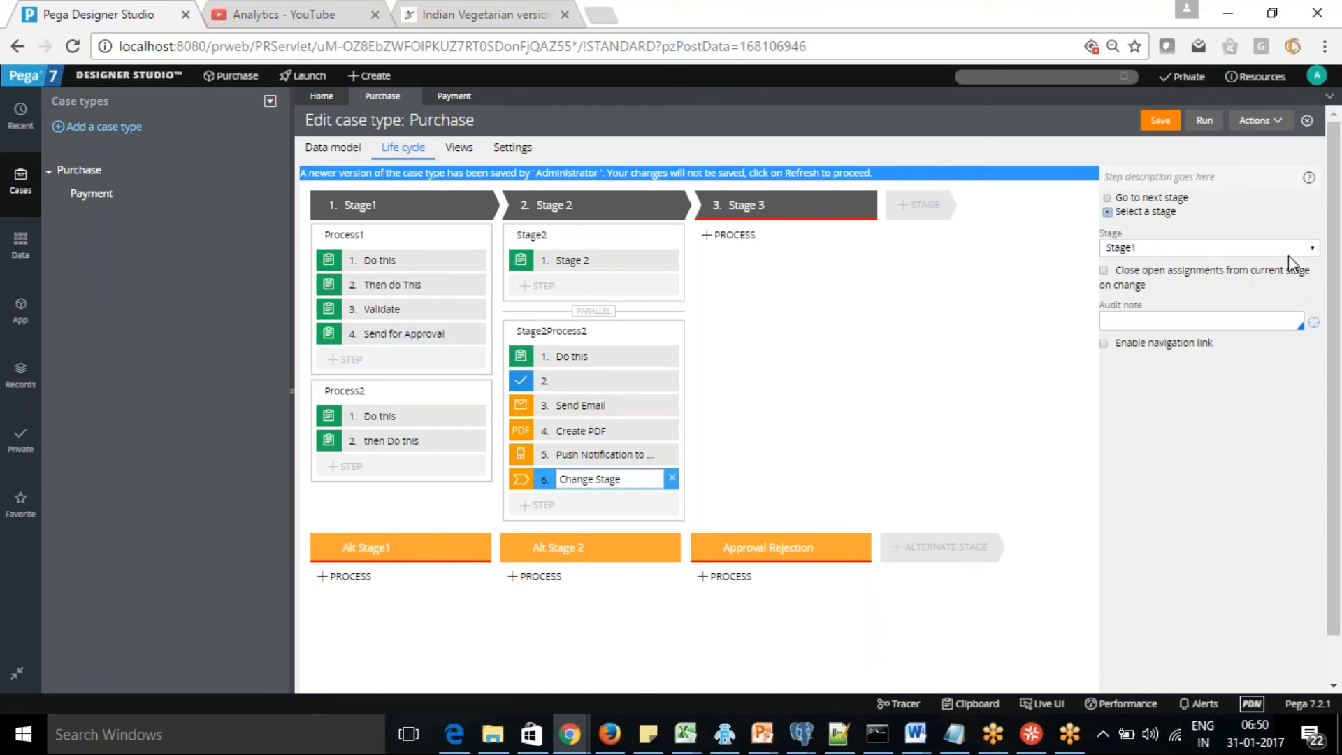
left_click(1315, 250)
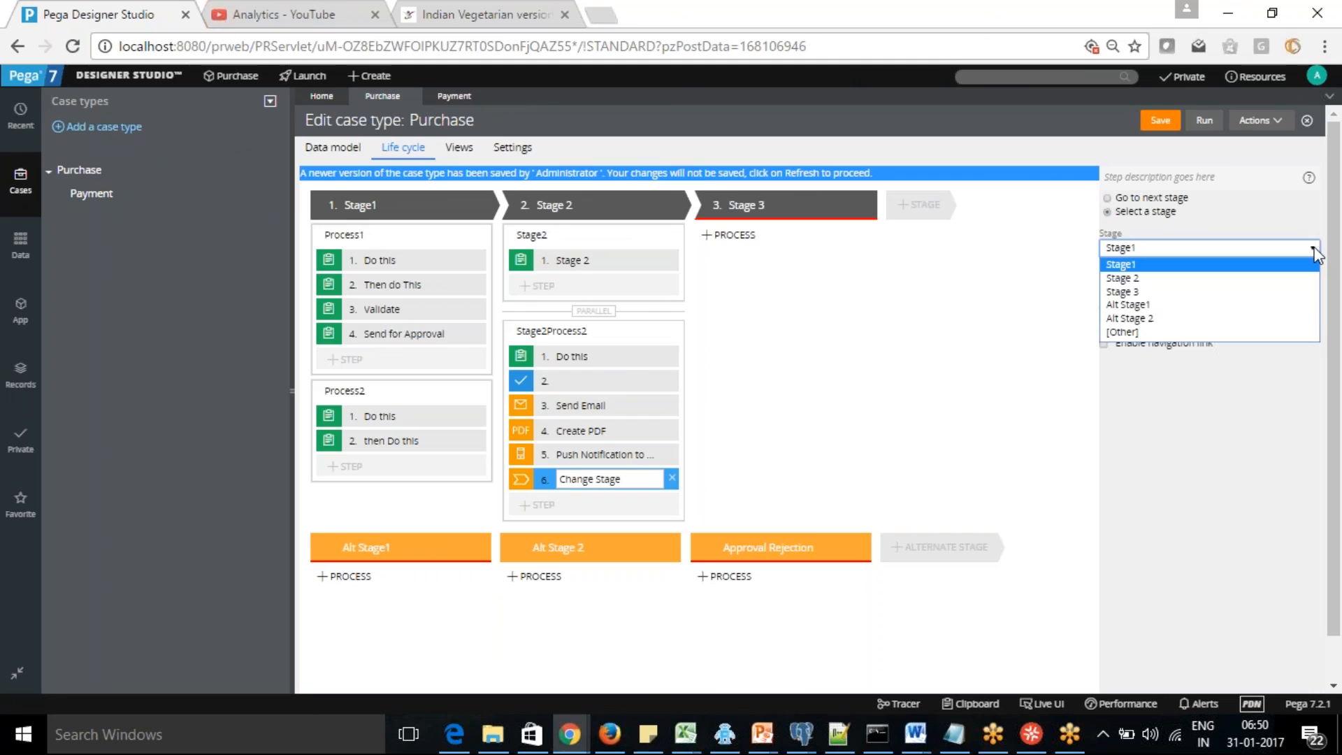
left_click(1163, 305)
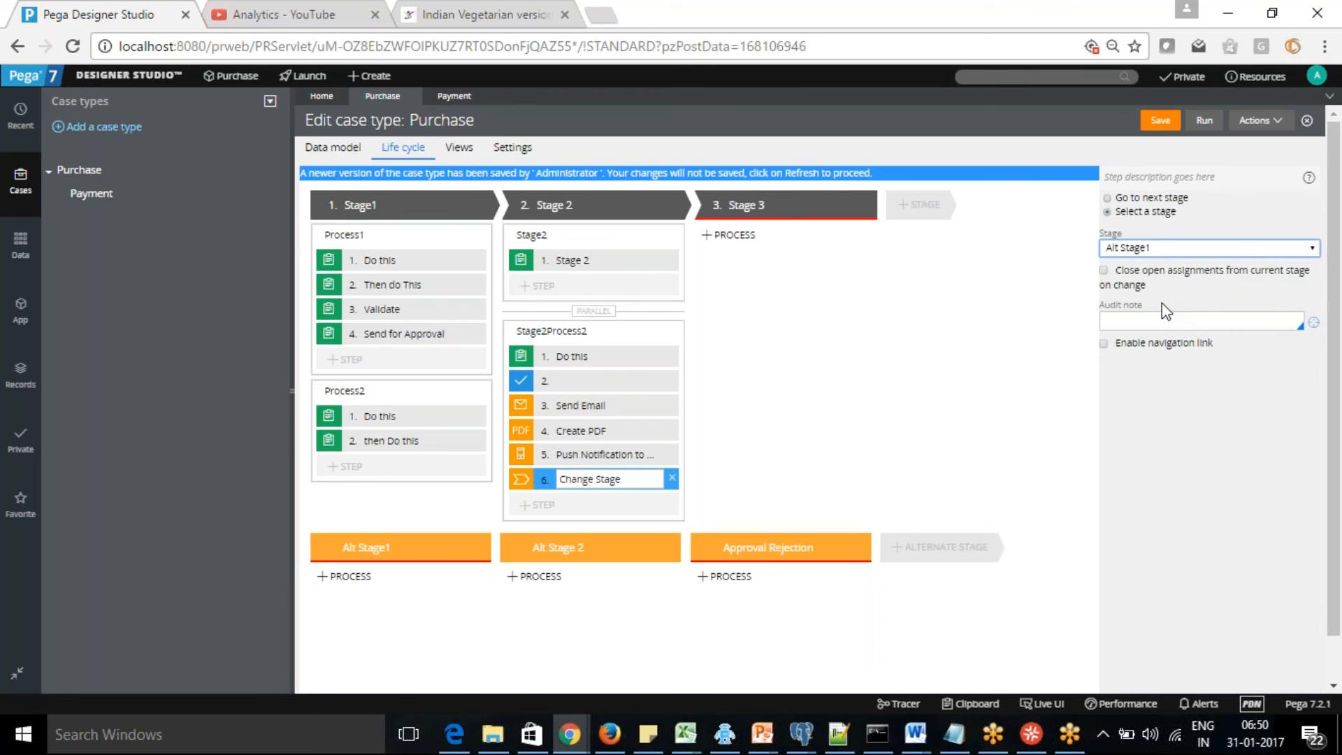
left_click(1104, 270)
left_click(1160, 124)
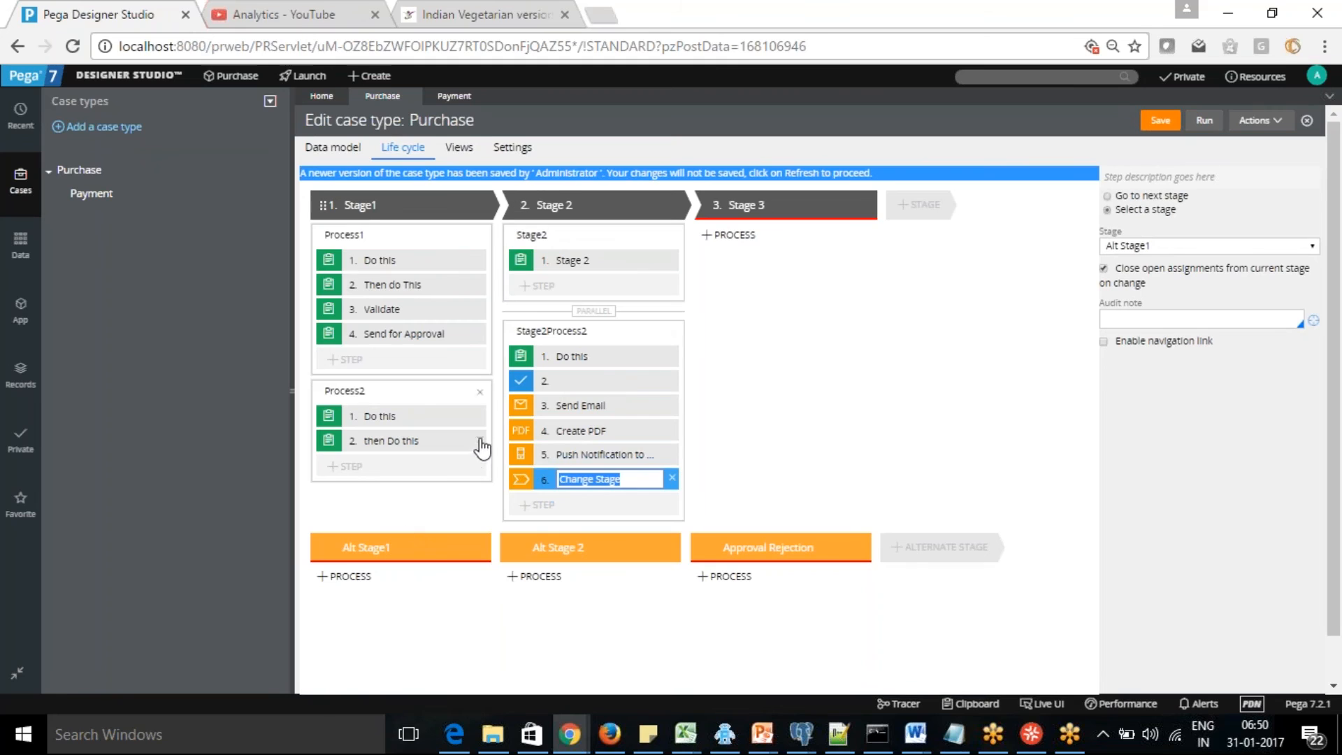
Try to save the Purchase case type and open the Stage2Process2 process rule.
left_click(733, 348)
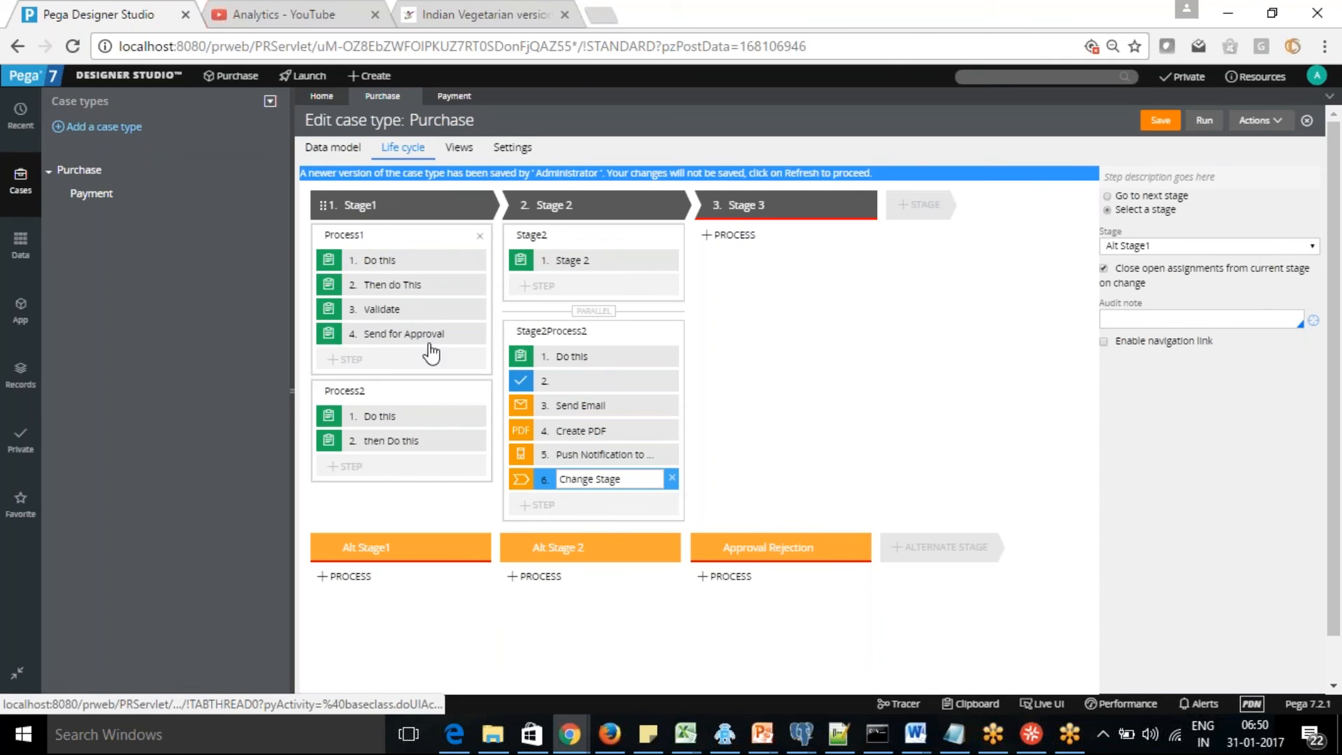
left_click(568, 335)
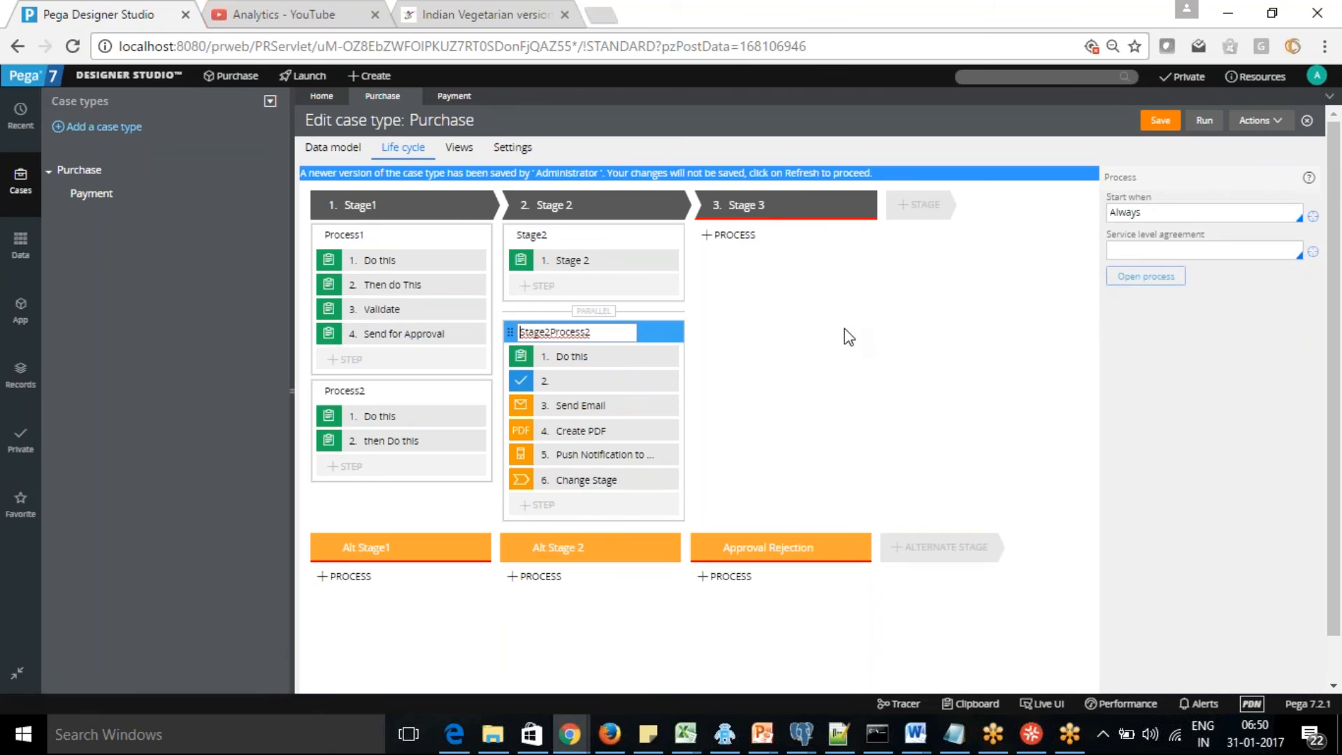
left_click(1152, 278)
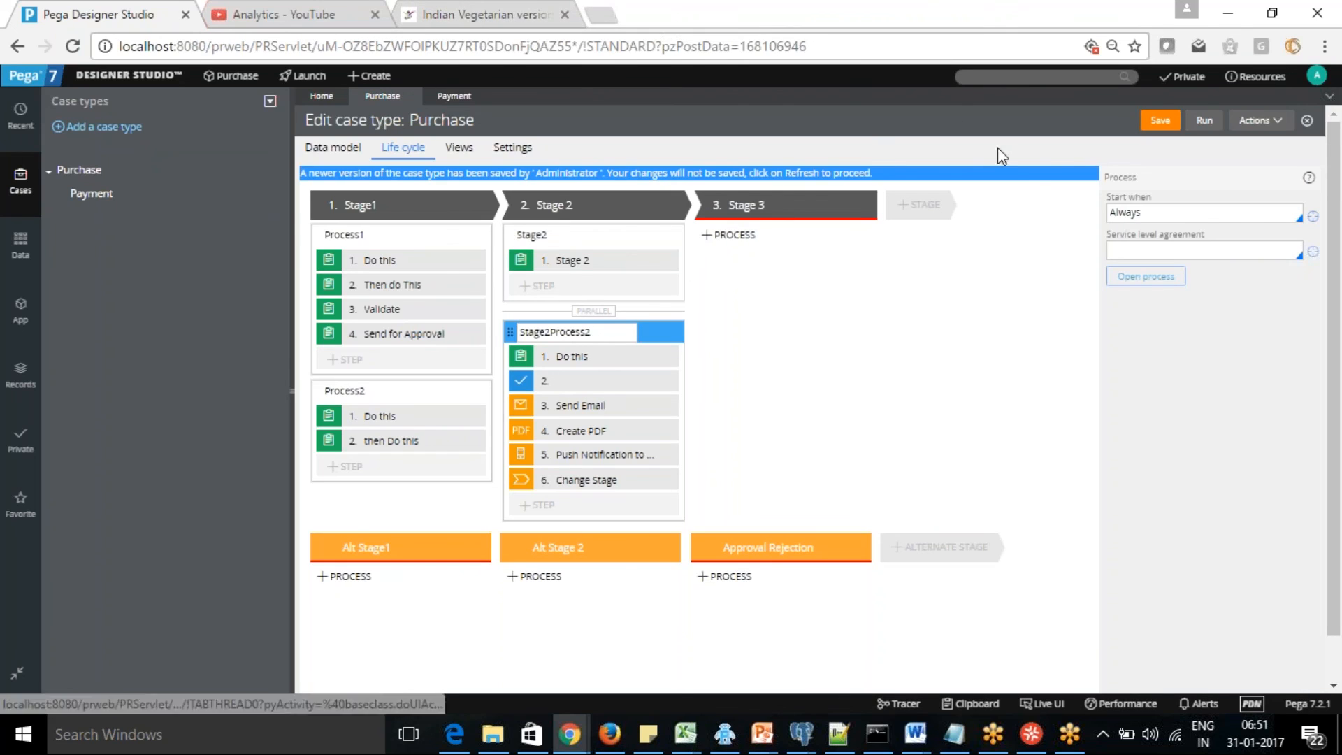
left_click(1161, 123)
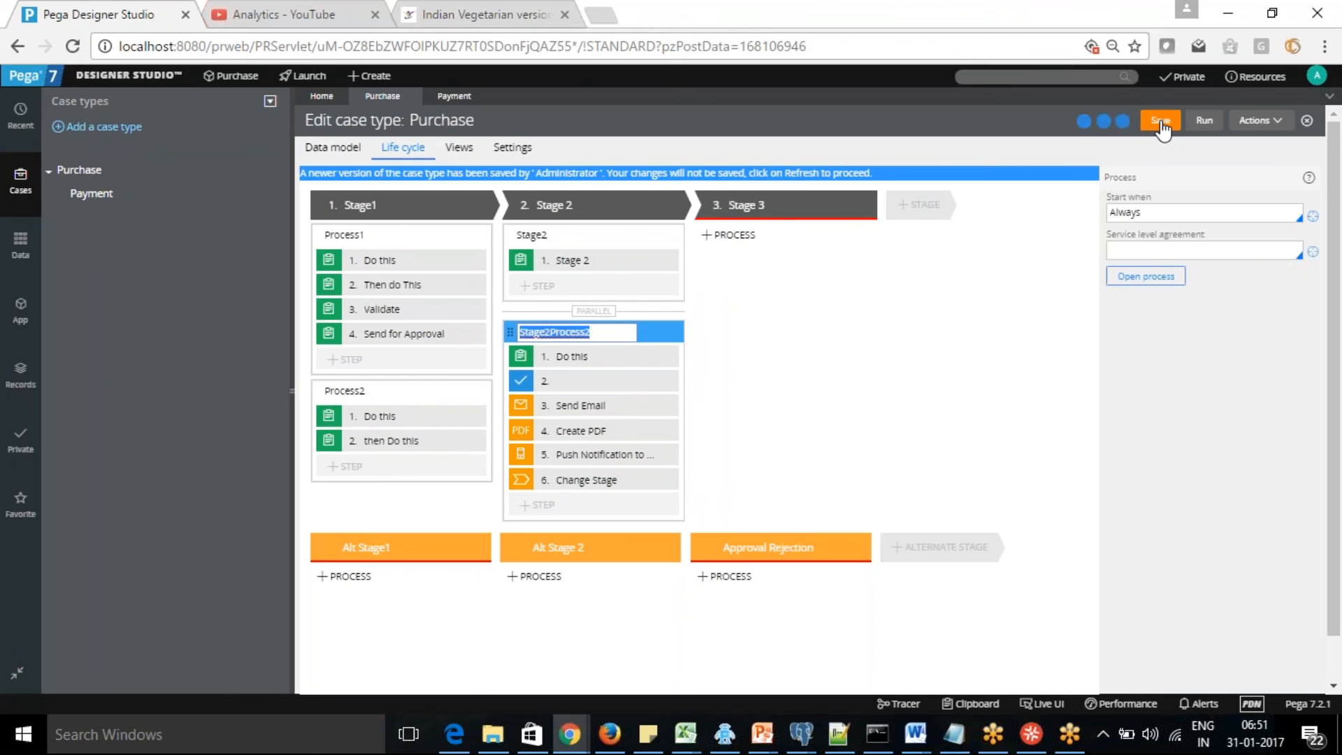
left_click(1136, 279)
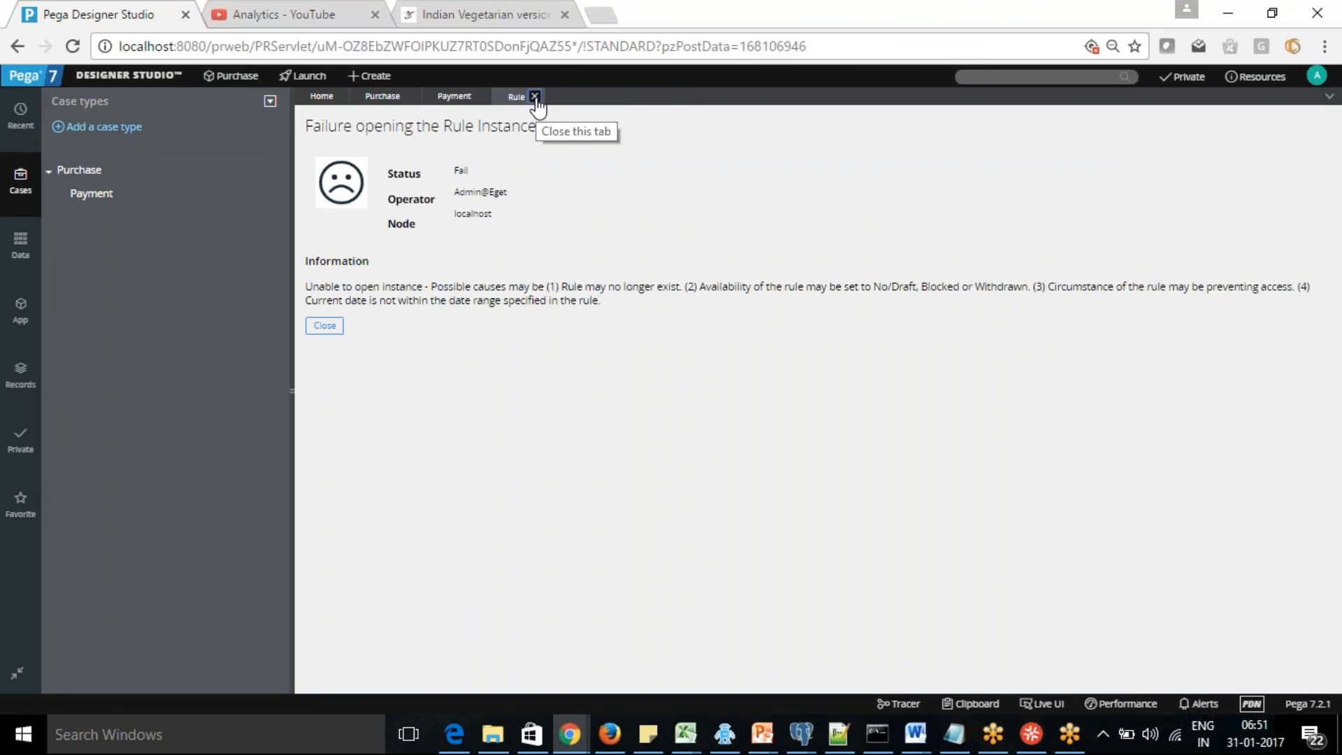
left_click(535, 97)
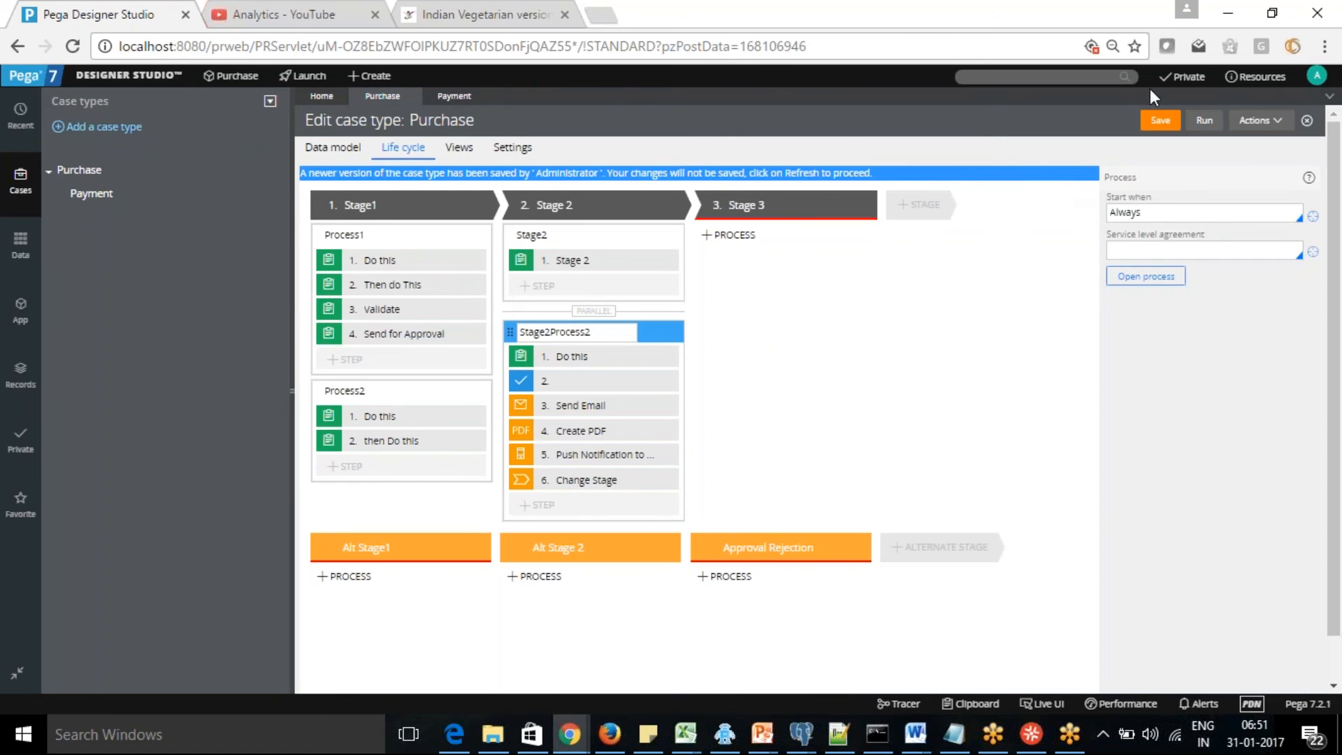
left_click(1157, 122)
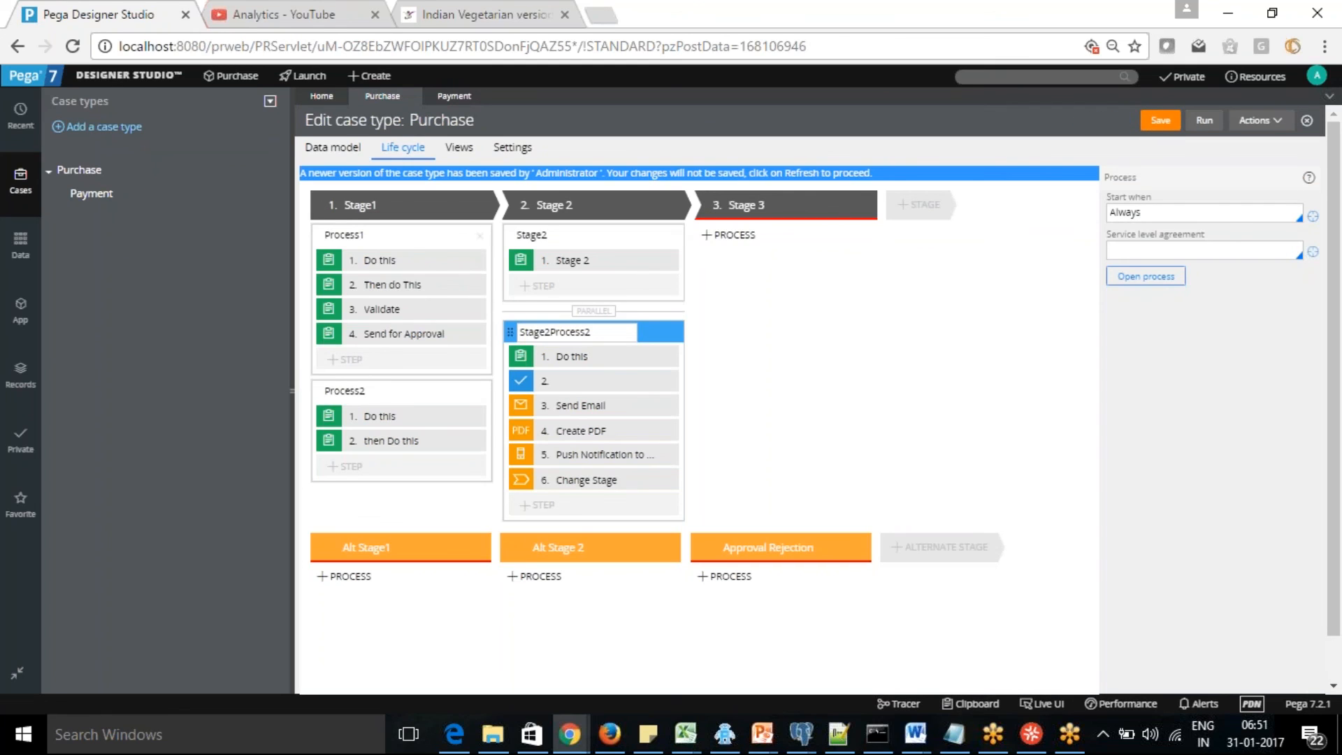
Examine the flow rules stored under the Purchase class in the application explorer.
left_click(17, 320)
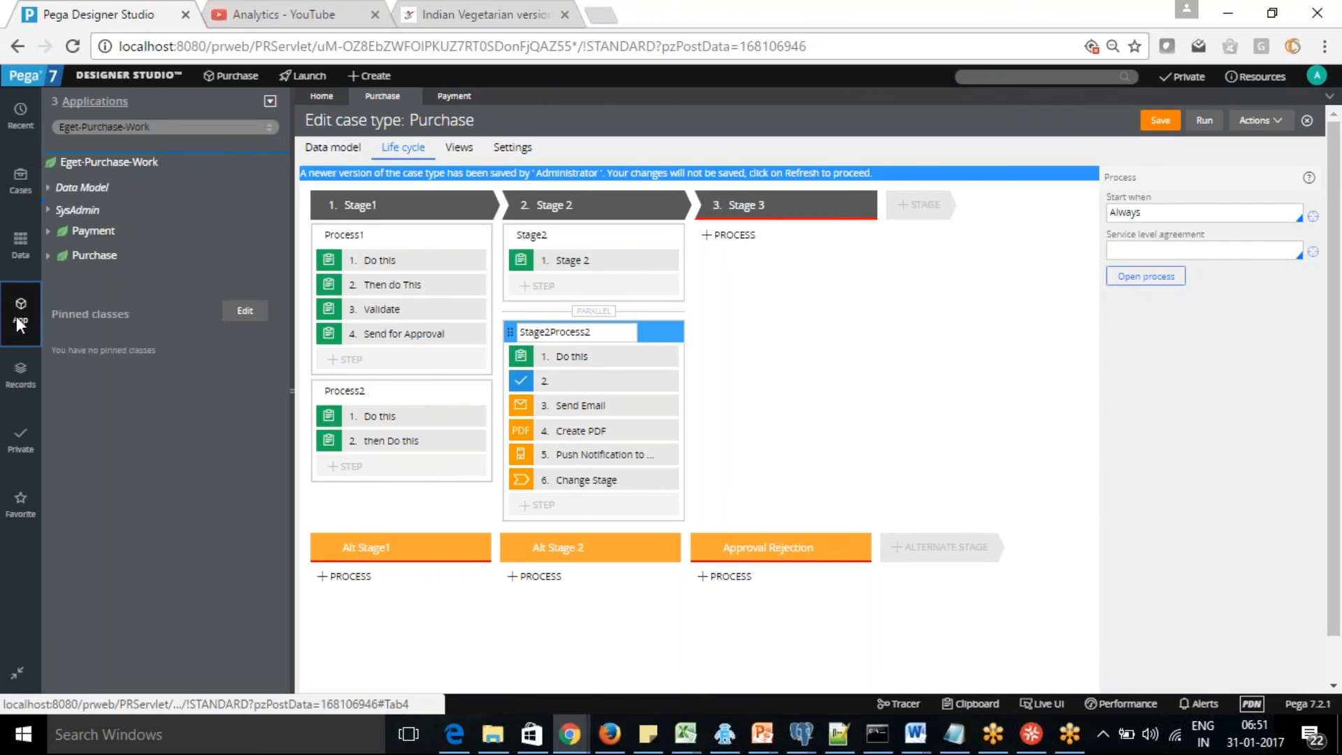
left_click(50, 258)
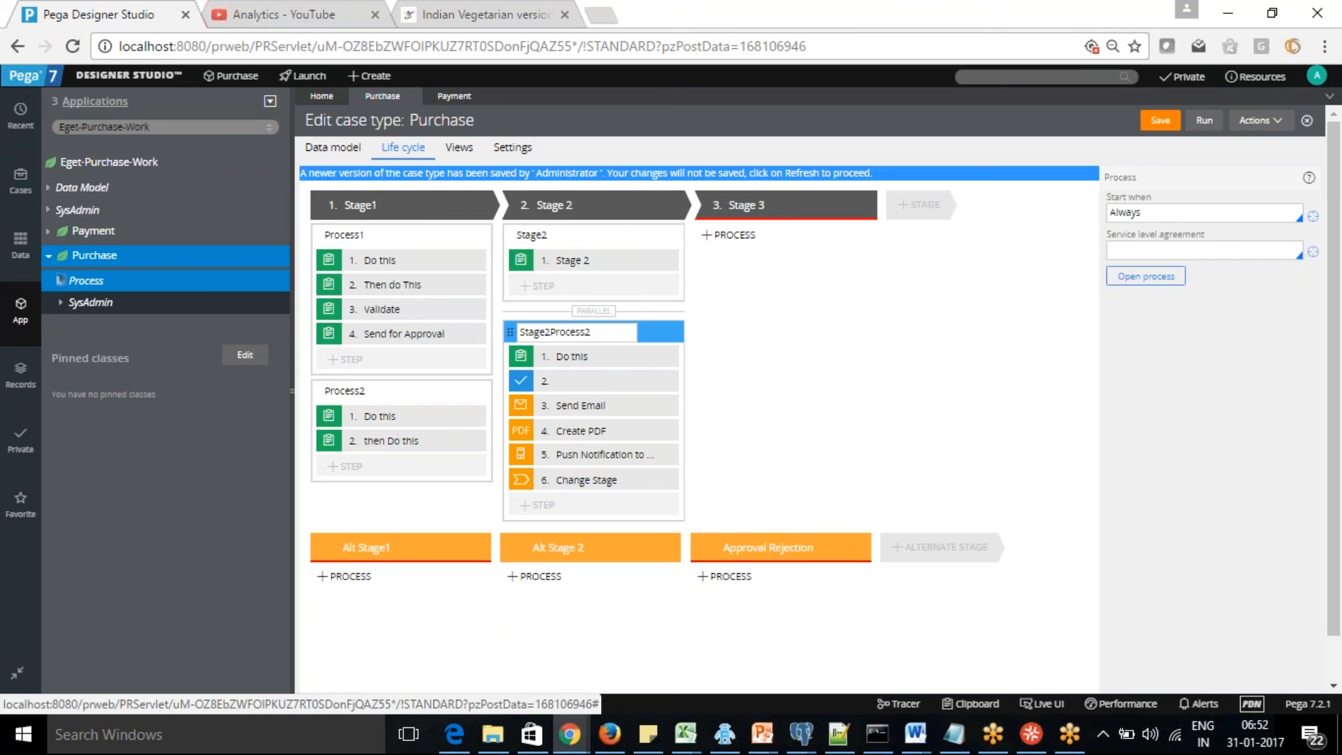
left_click(61, 281)
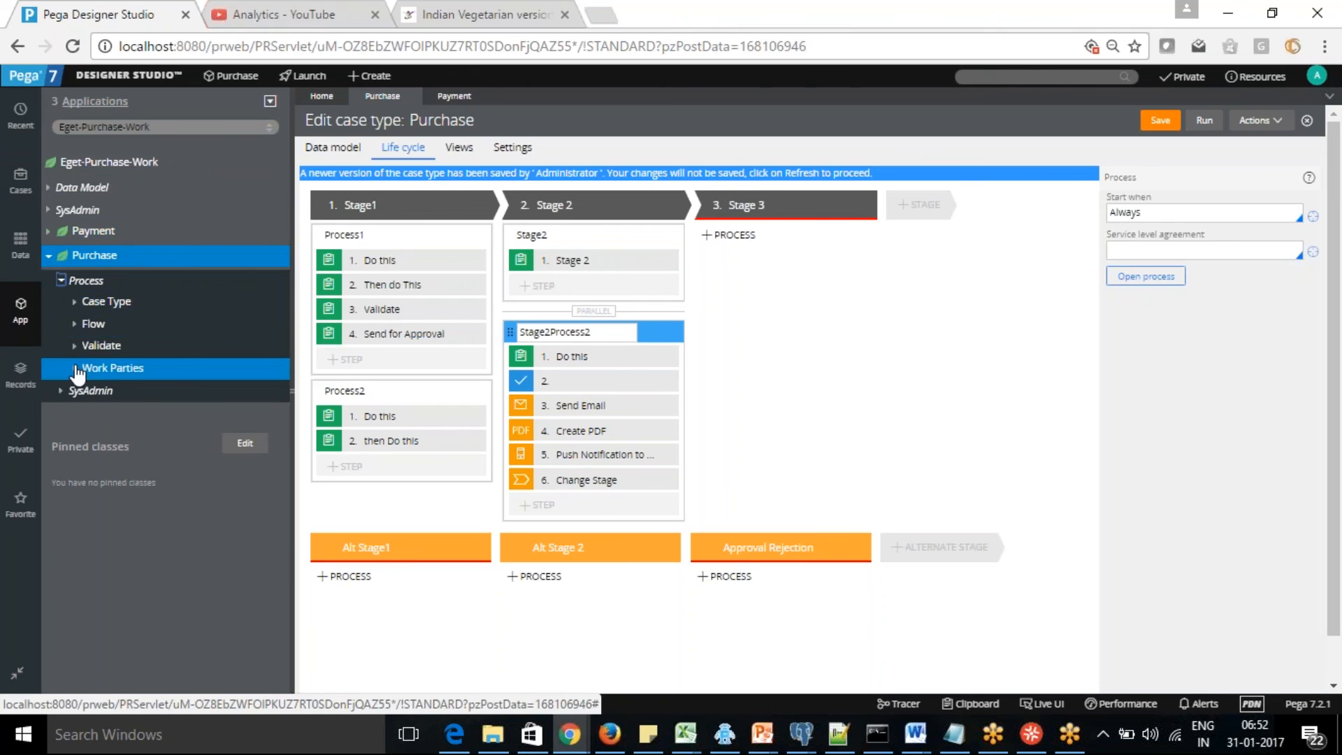
left_click(75, 324)
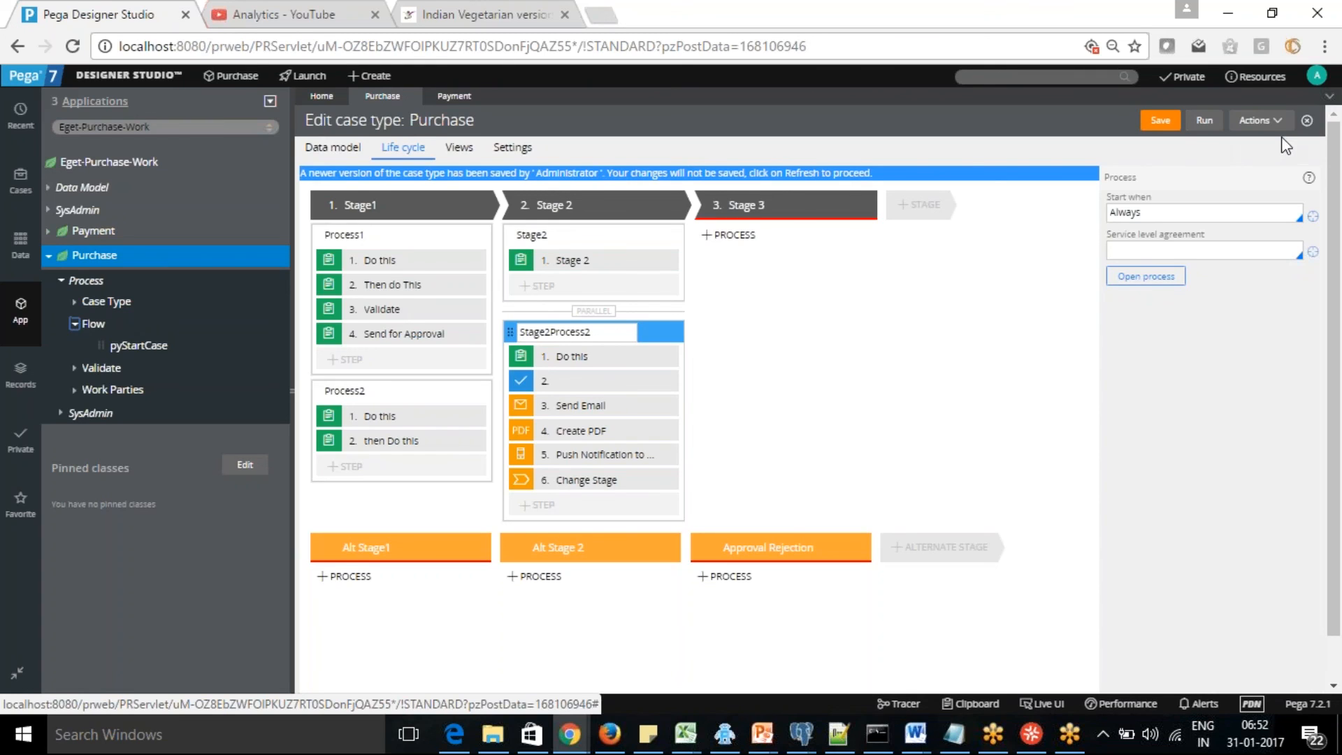
Refresh the Purchase case type to its latest saved version, save it and return to its life cycle.
left_click(1267, 121)
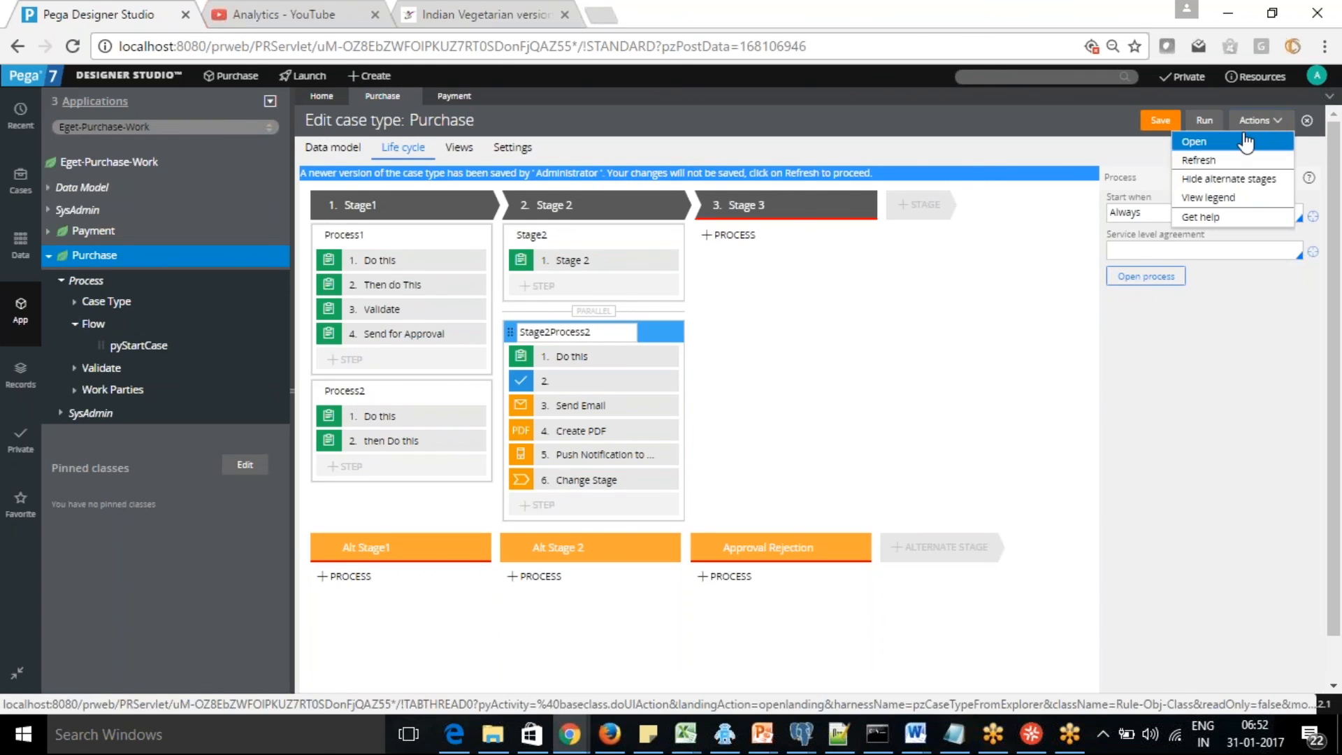
left_click(1209, 161)
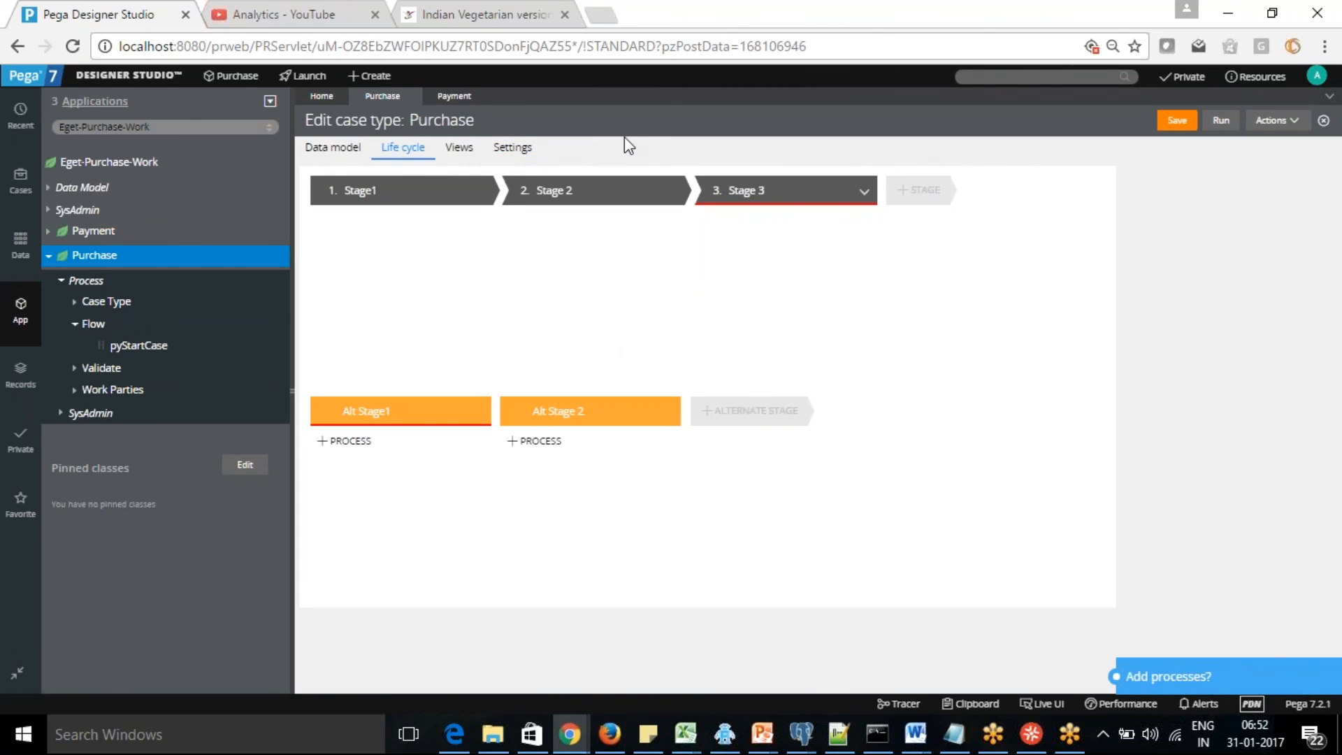
left_click(517, 149)
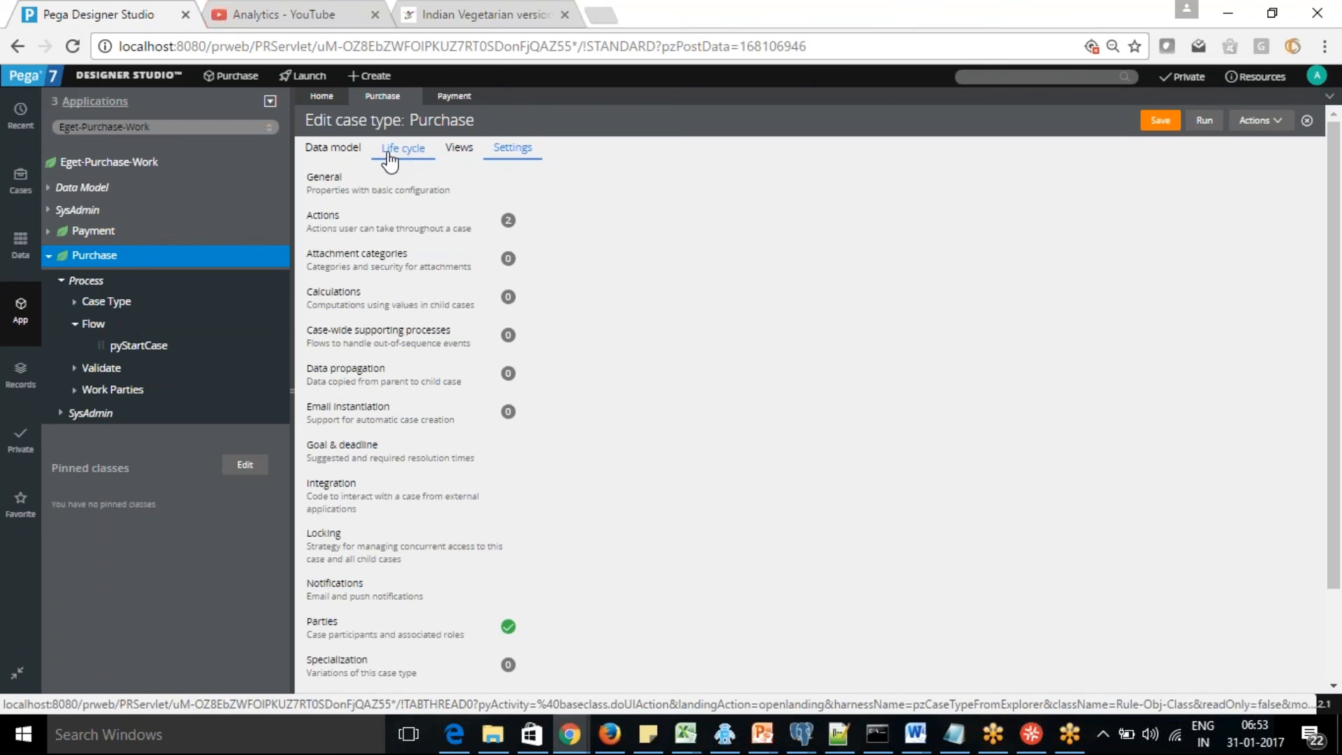
left_click(1159, 128)
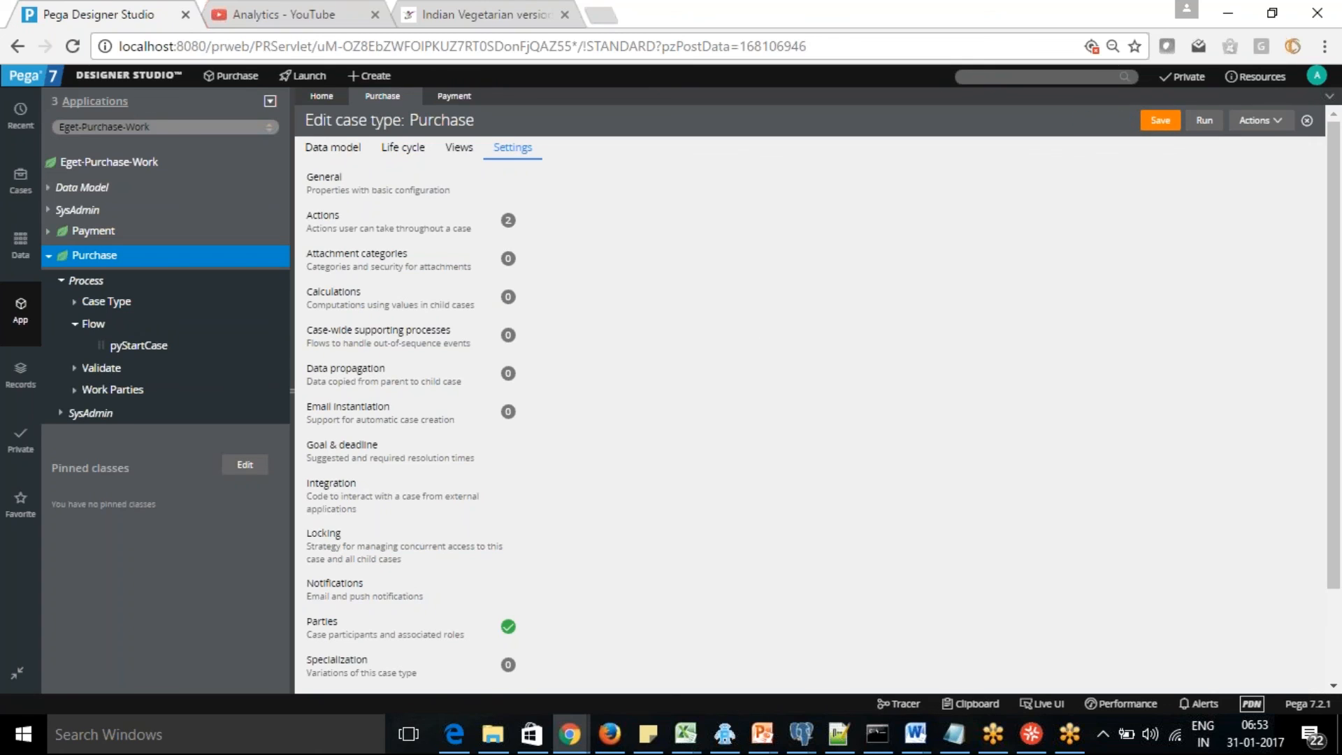
left_click(400, 146)
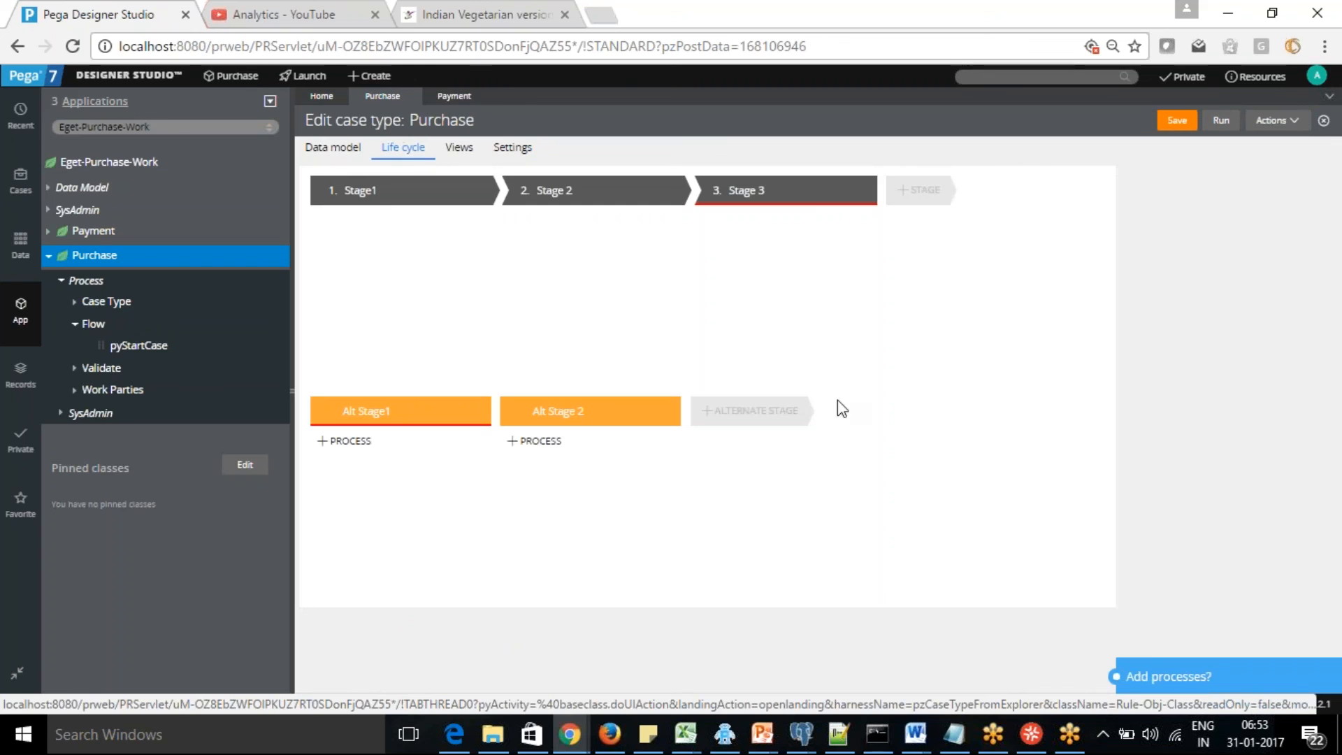
Add a process with a Collect information step to Stage1 and save the Purchase case type.
left_click(1176, 678)
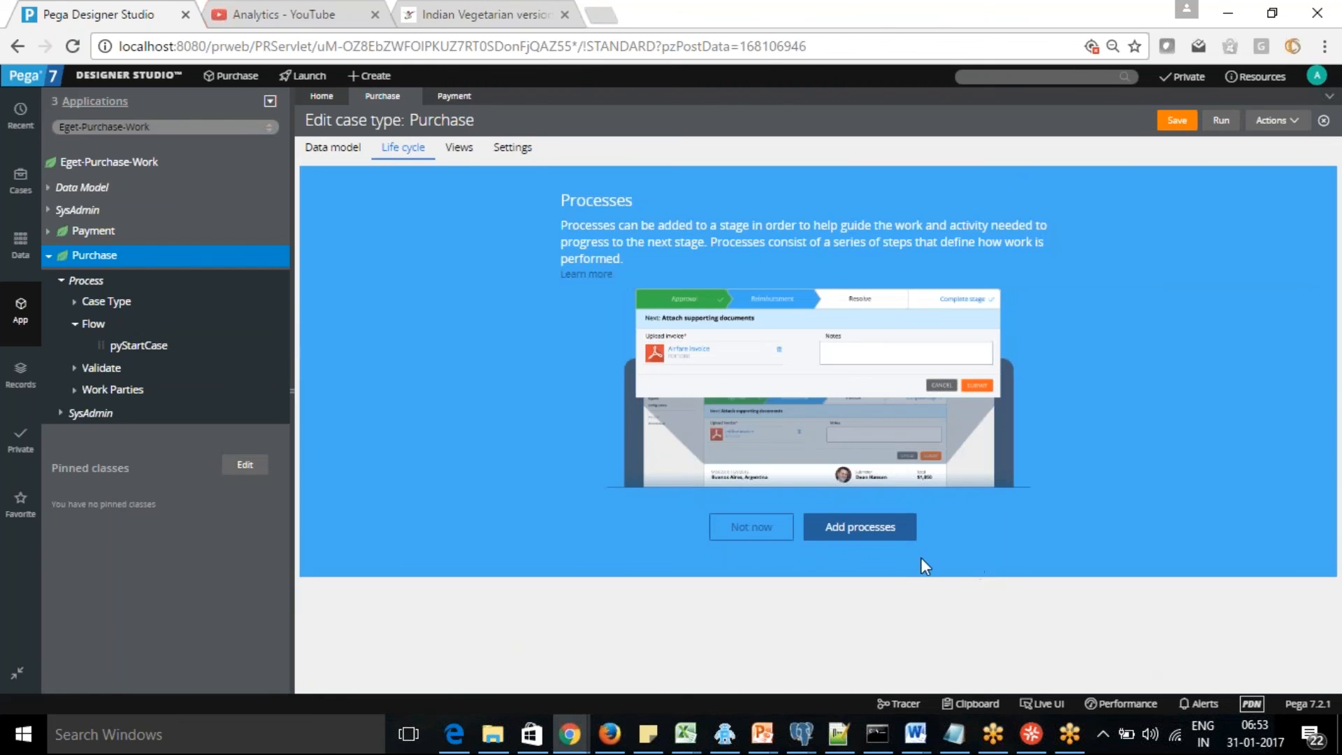
left_click(858, 533)
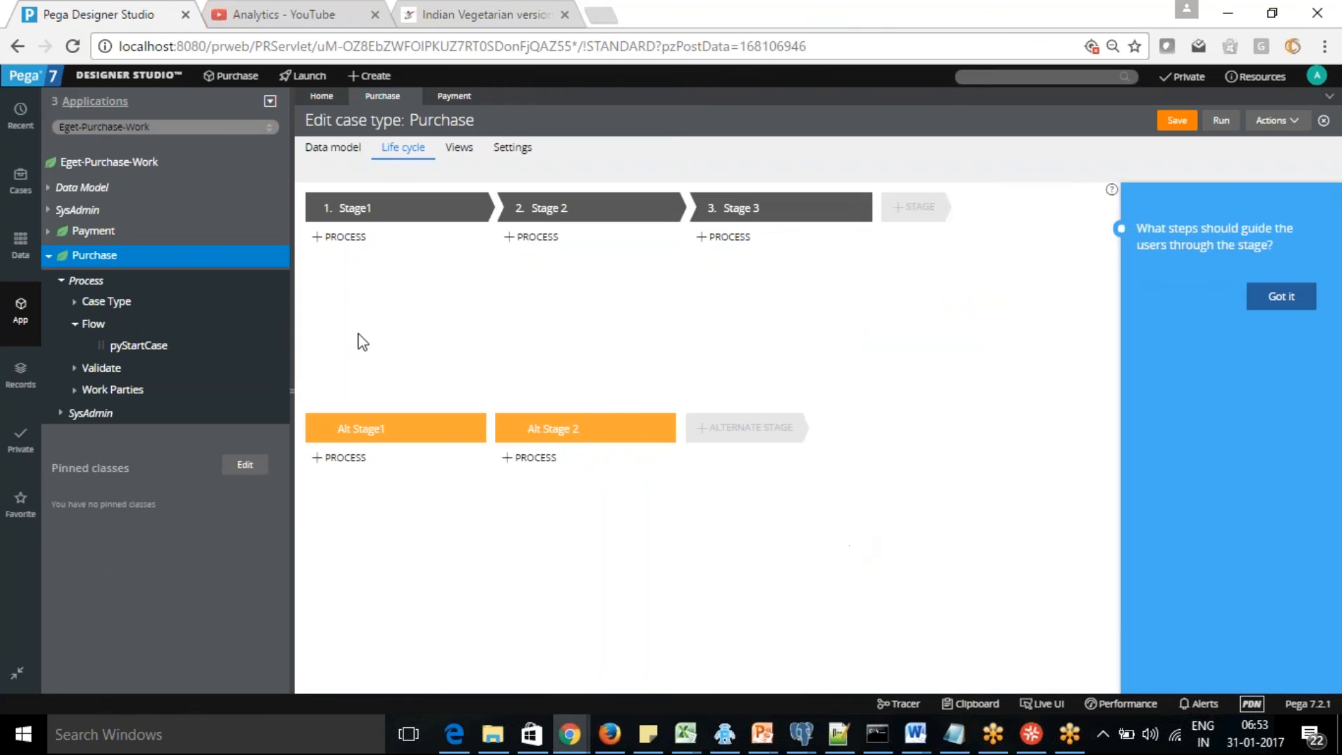
mouse_move(340, 246)
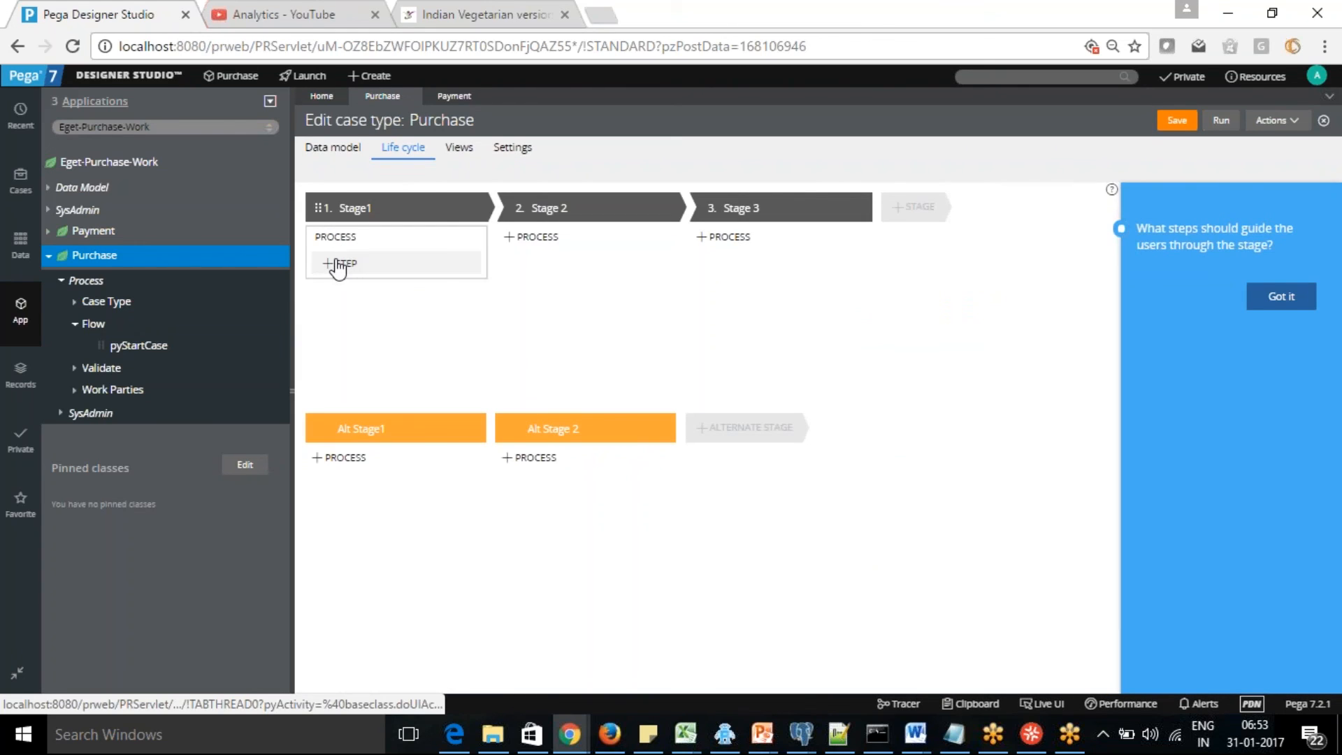
left_click(340, 265)
left_click(343, 301)
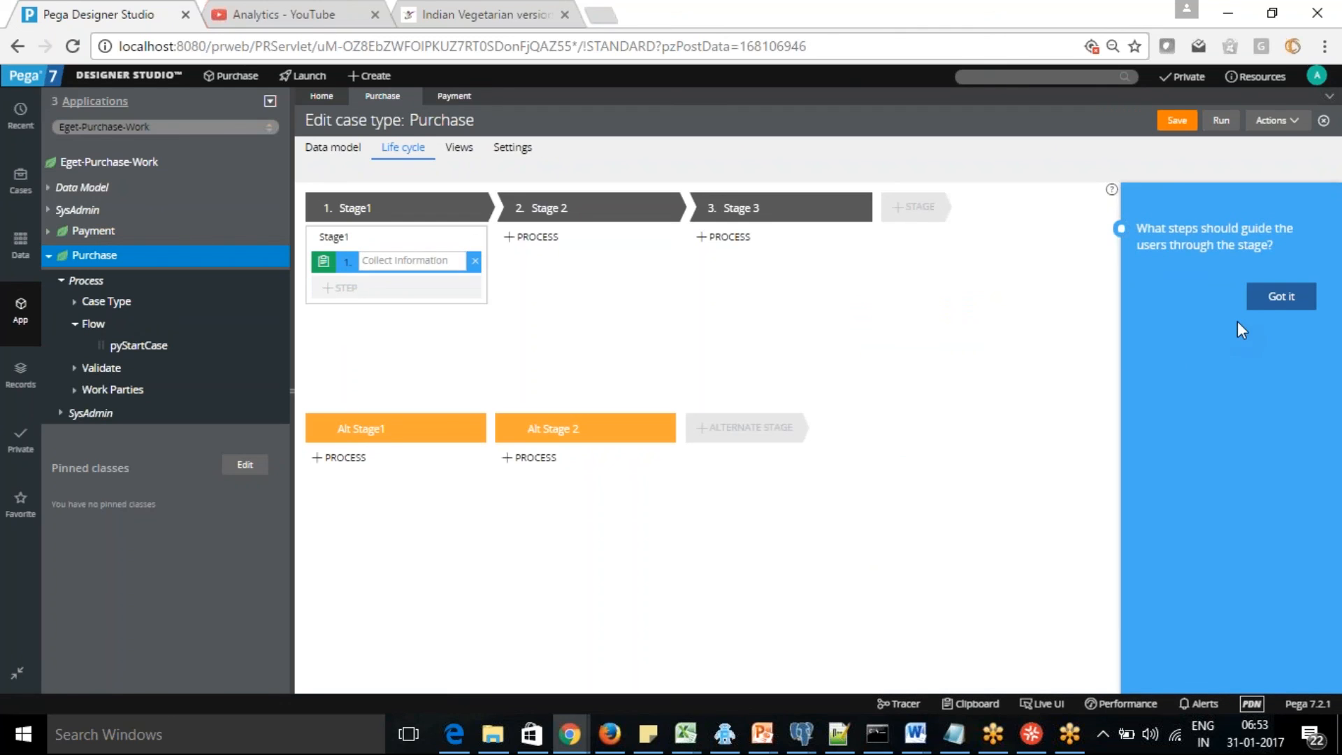
left_click(1280, 300)
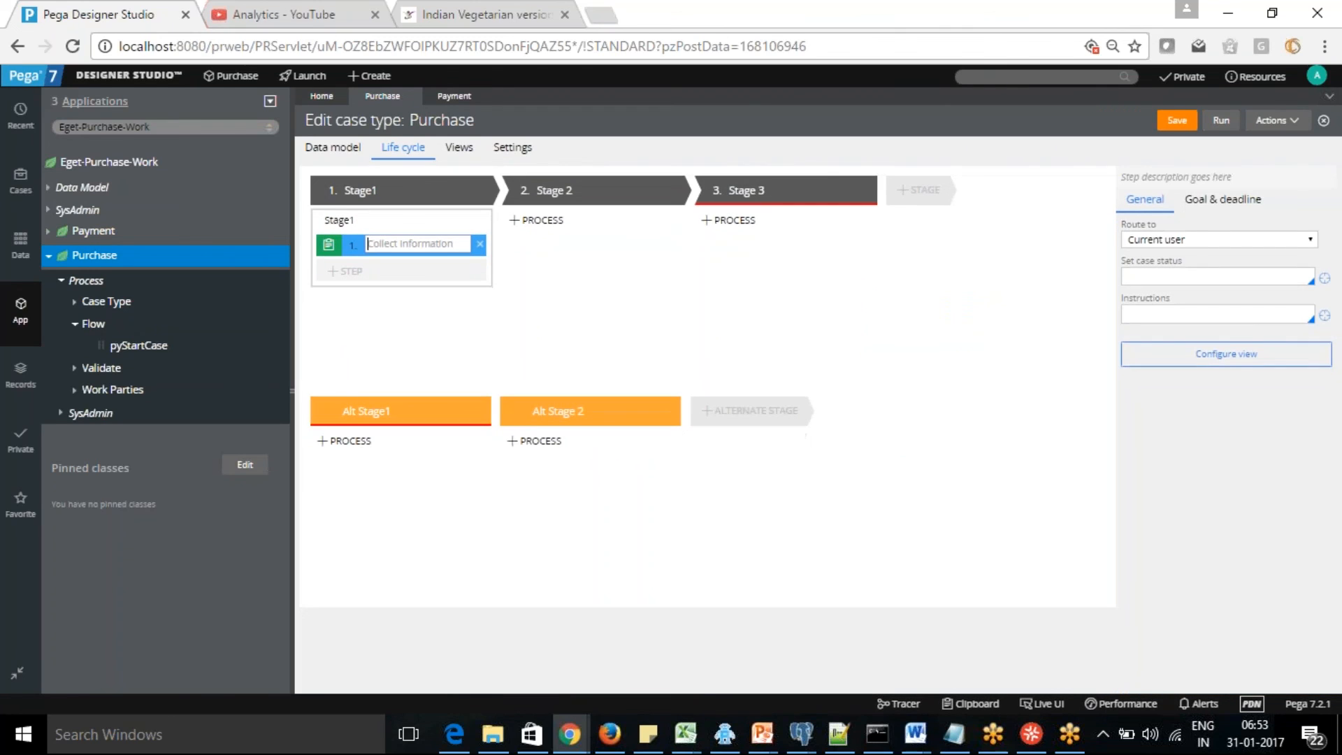
left_click(1177, 122)
View the flow diagram behind the Stage1 process, return to the Purchase life cycle and collapse the Purchase class in the application explorer.
left_click(339, 220)
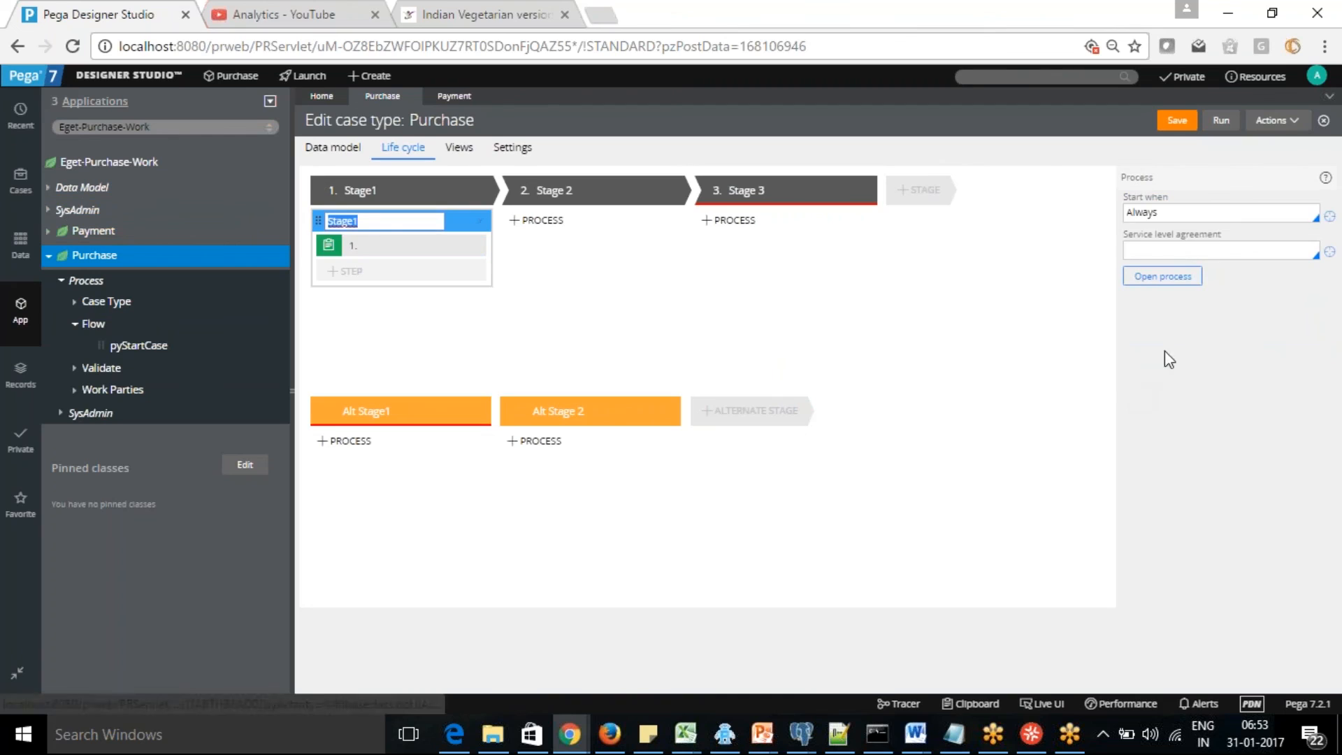
left_click(1166, 280)
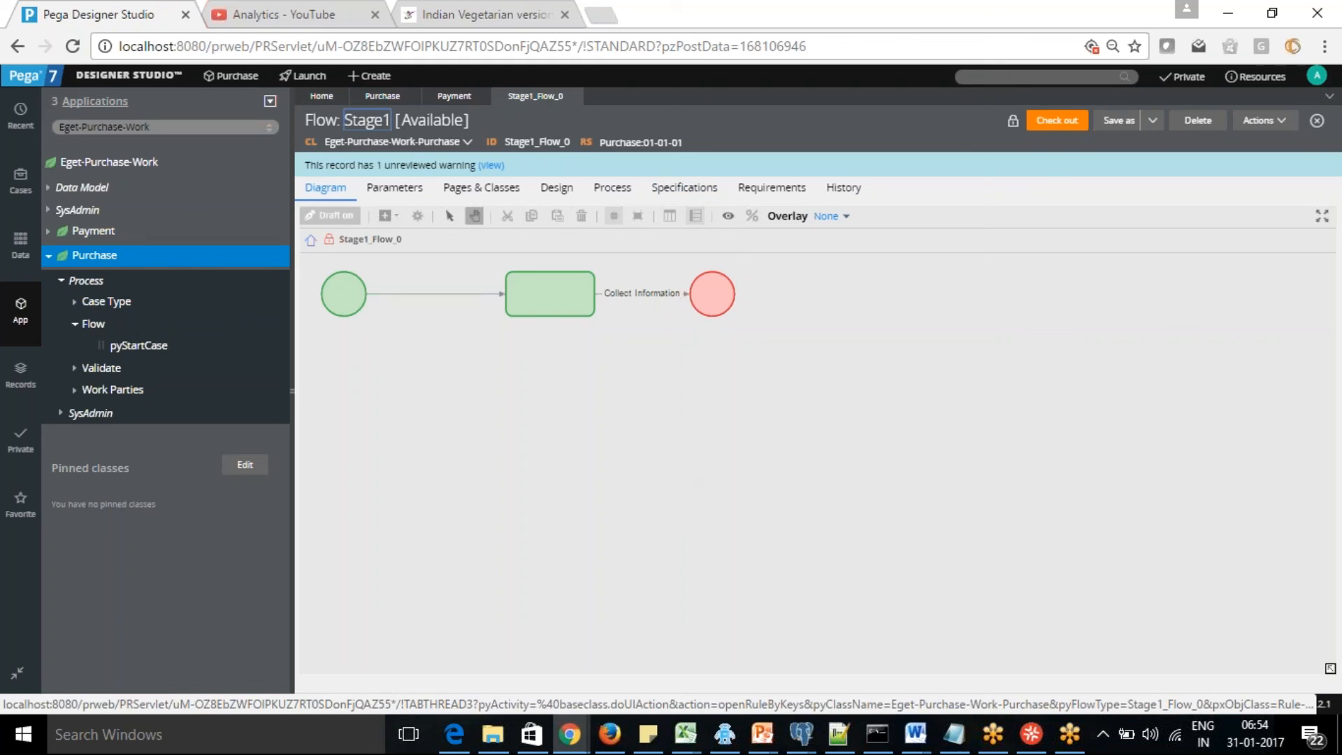
left_click(451, 98)
left_click(380, 99)
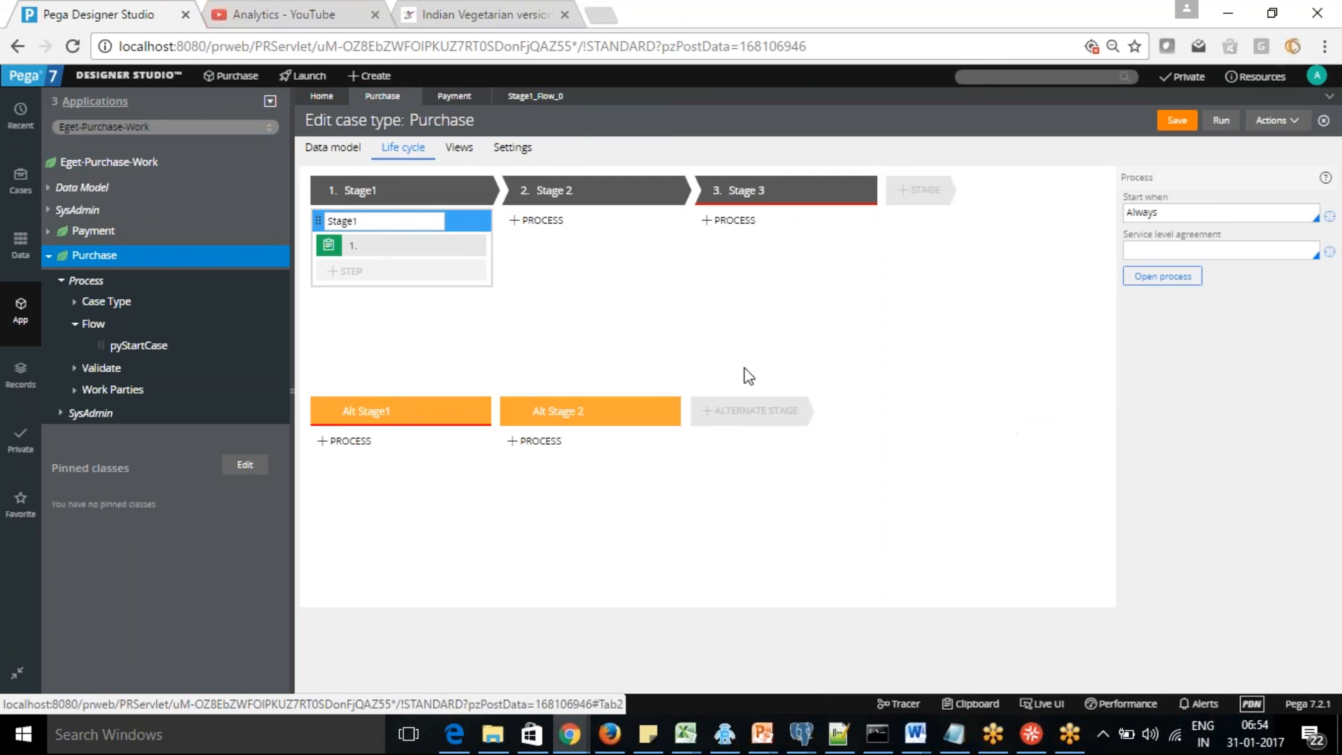
left_click(48, 257)
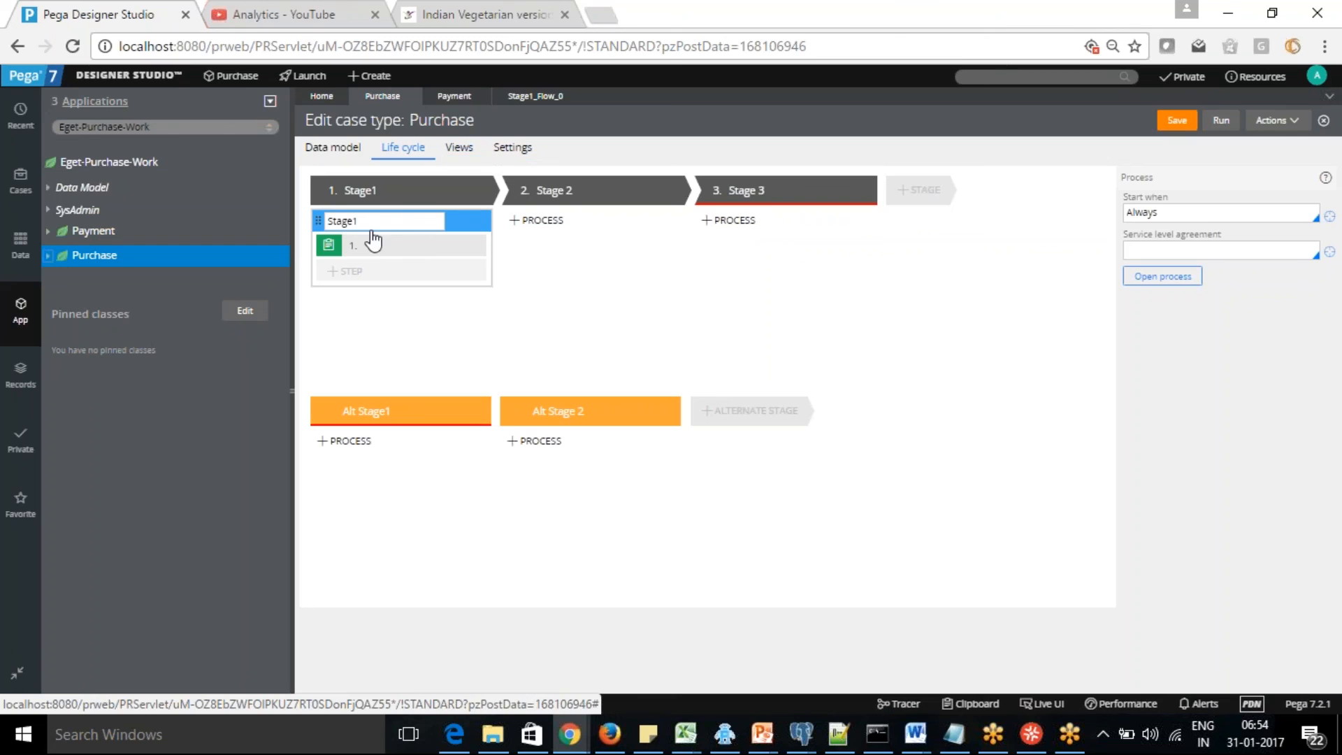
Reopen the Stage1 process flow, check it out for editing and browse the smart and advanced shapes available for its diagram.
left_click(1163, 278)
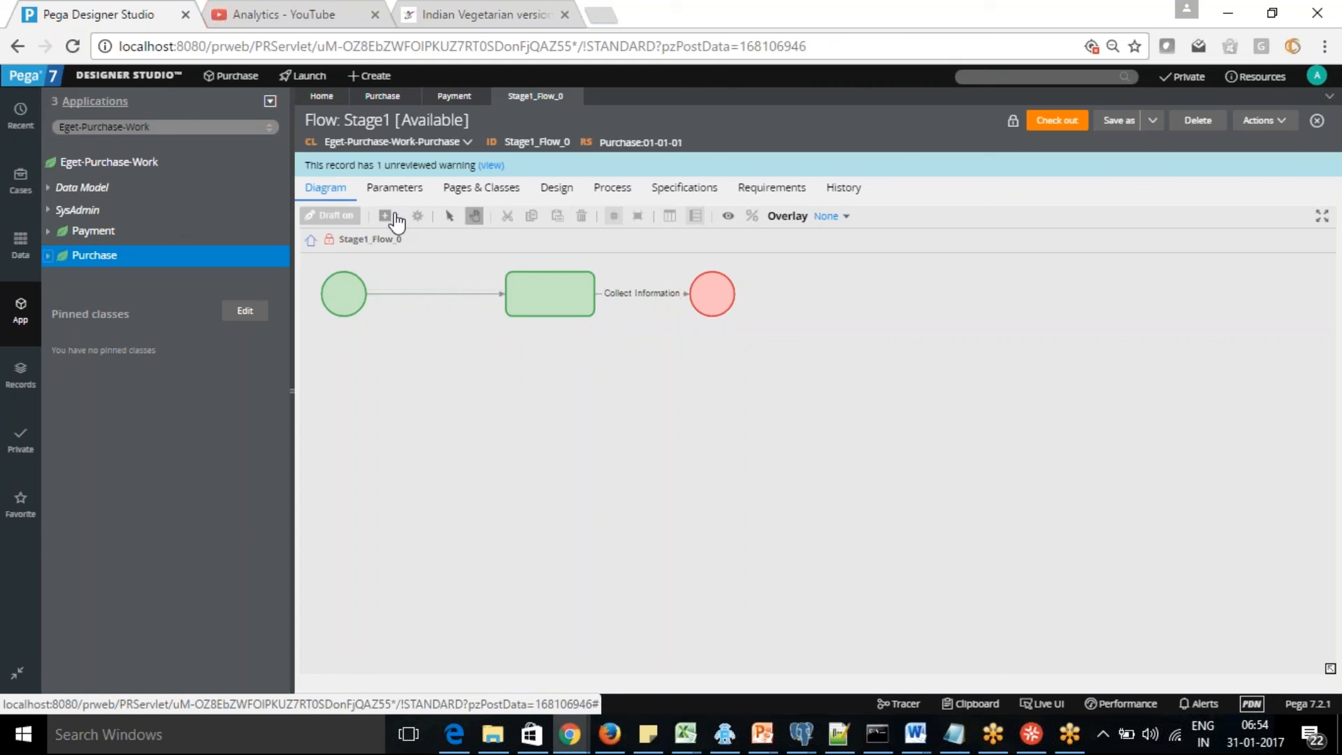
left_click(1058, 122)
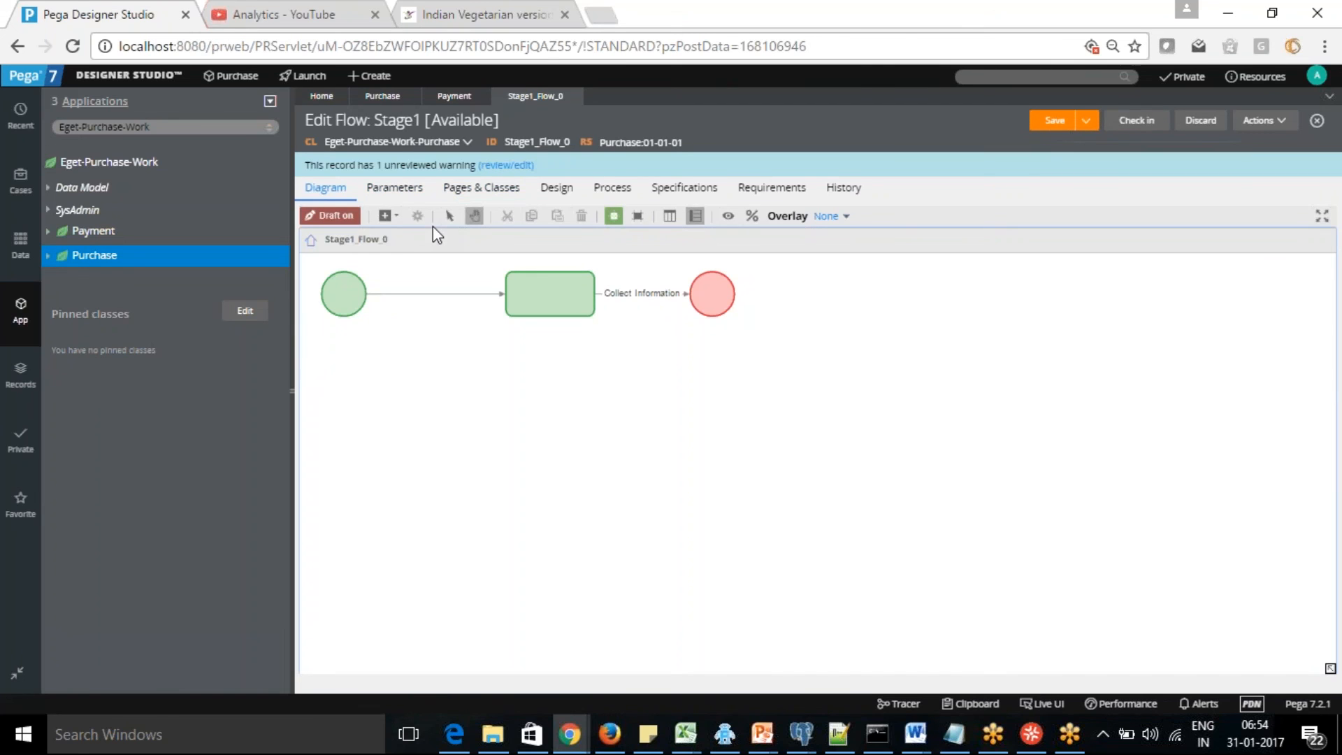
left_click(385, 215)
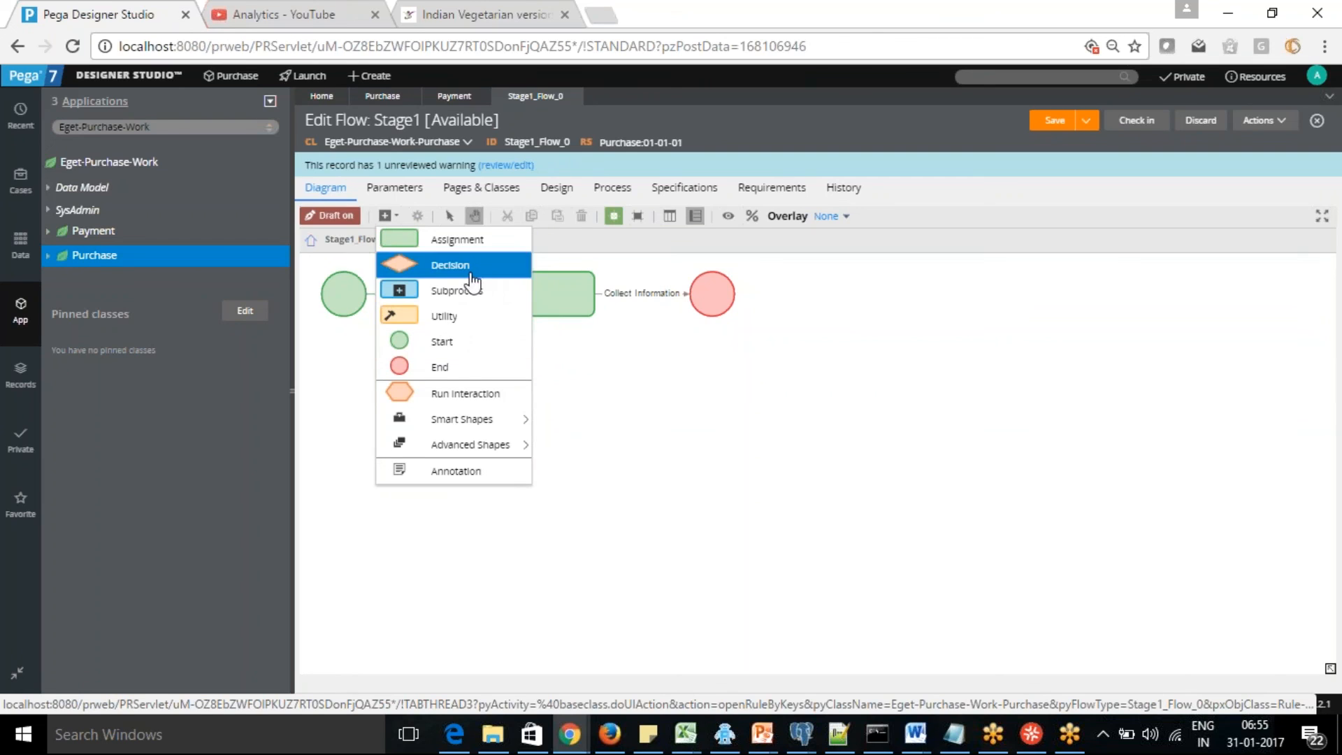
mouse_move(470, 428)
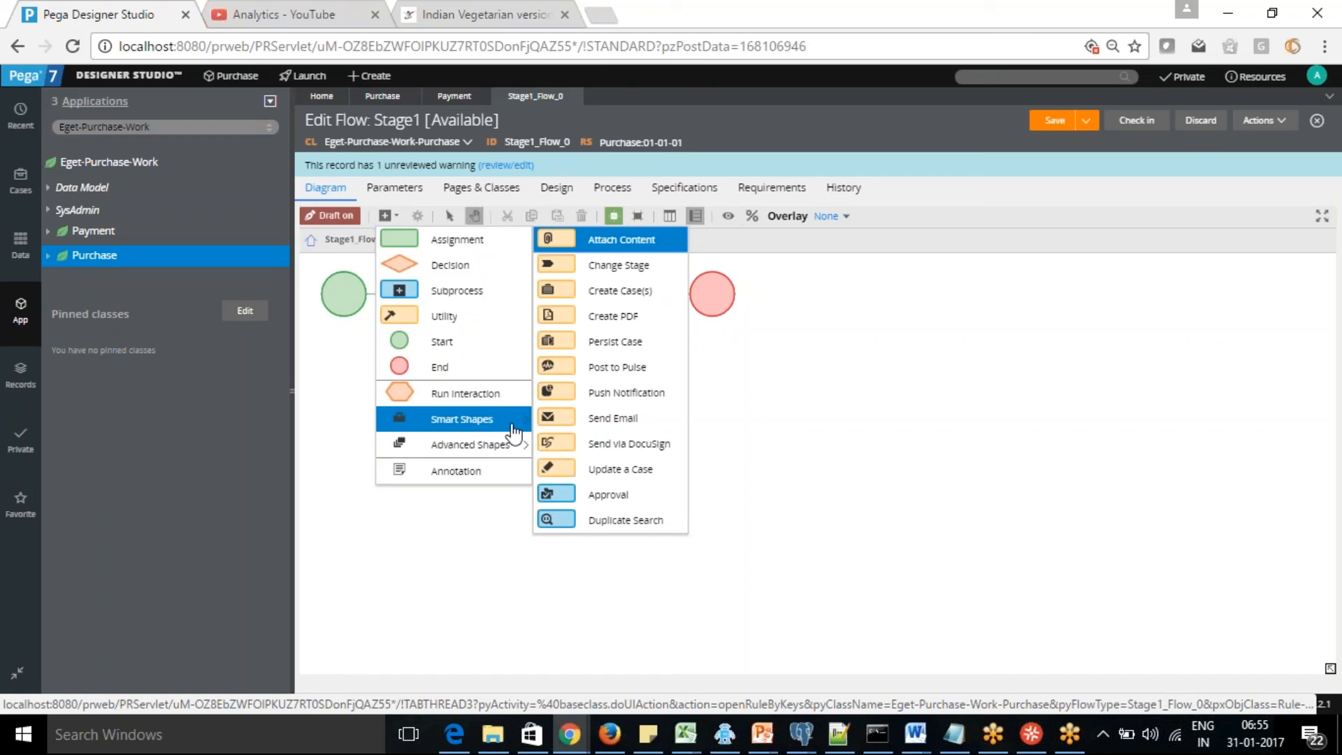
mouse_move(501, 451)
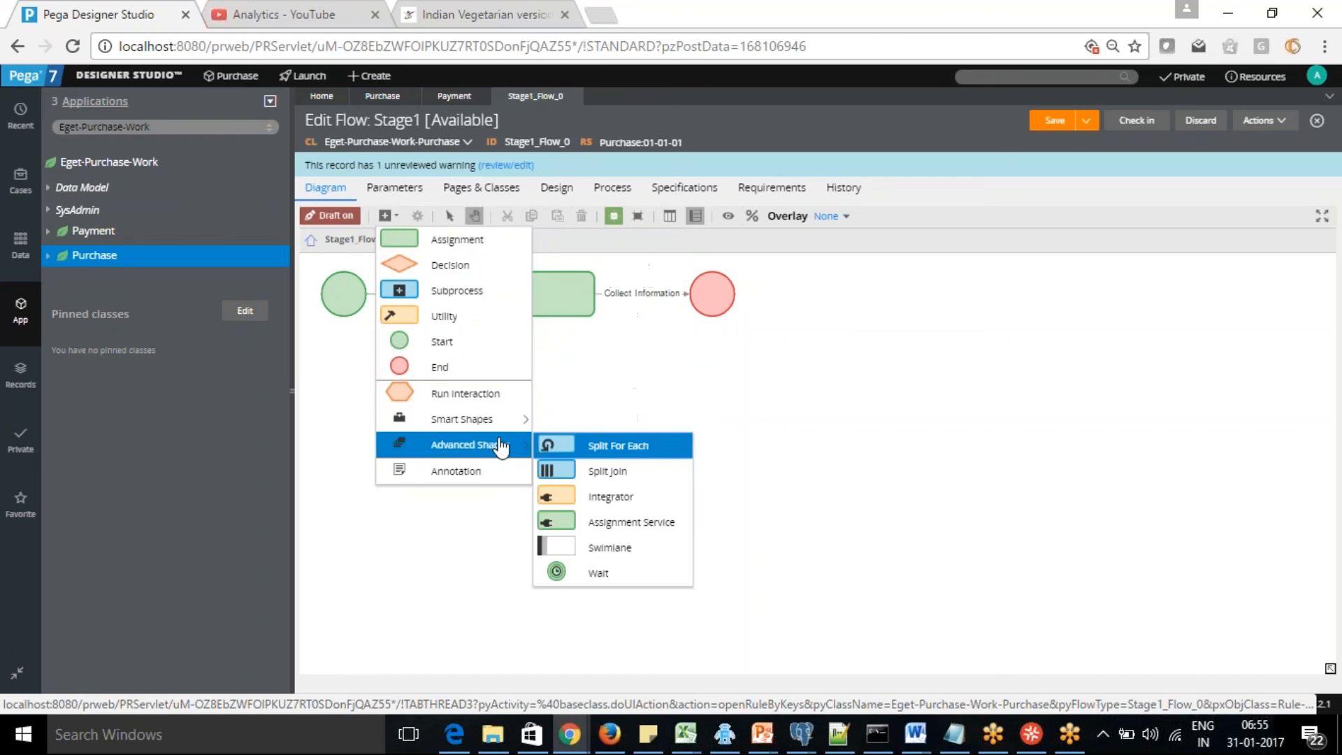